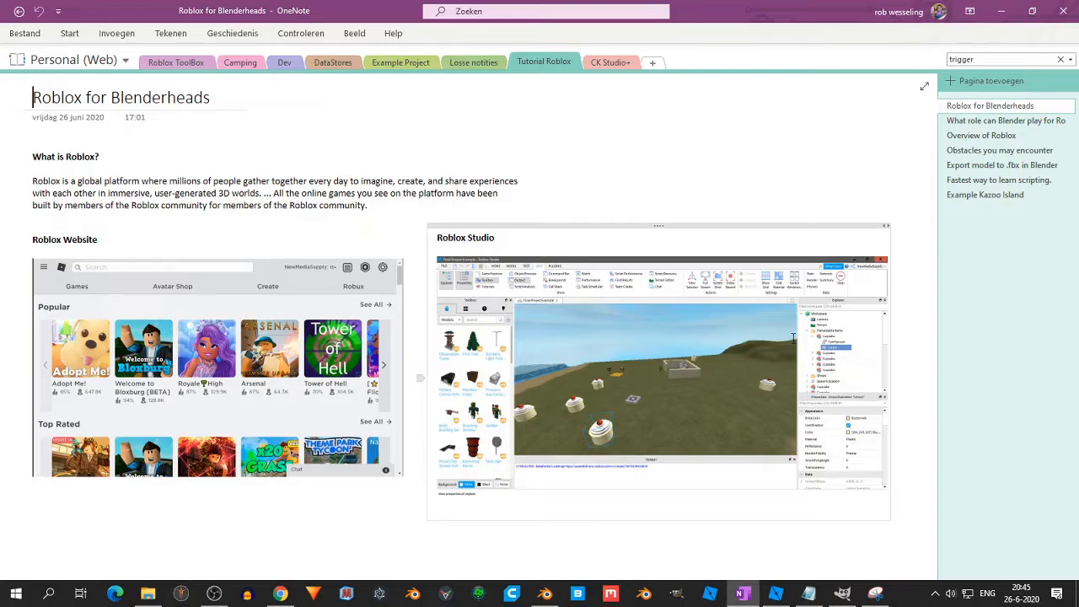
Switch to the Roblox website in Chrome and launch the Kazoo Palace - New Media Supply game
{"action": "left_click", "coordinate": [281, 593]}
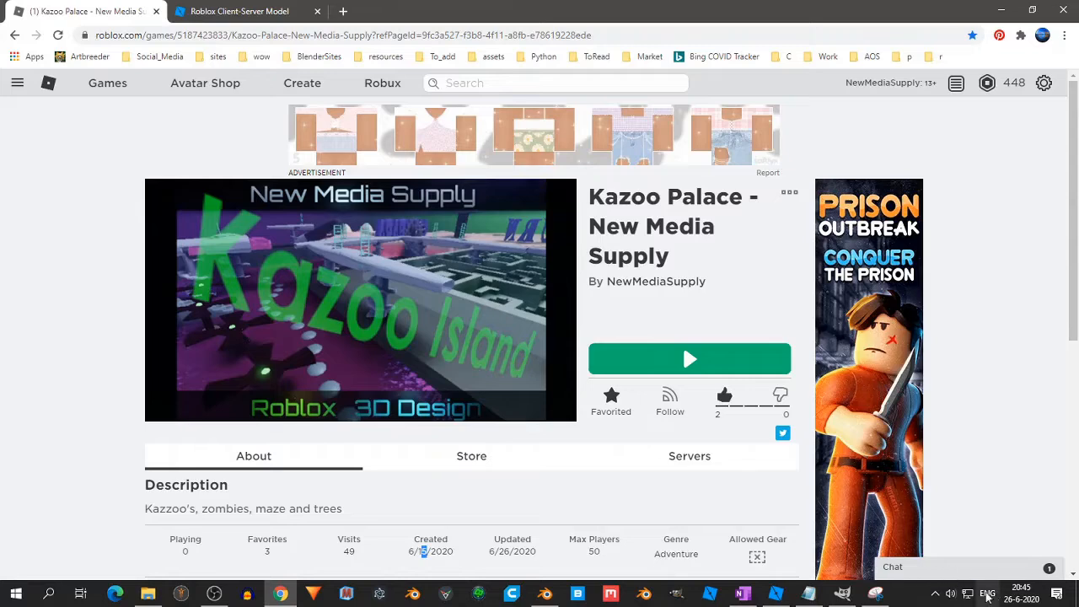
{"action": "left_click", "coordinate": [1022, 592]}
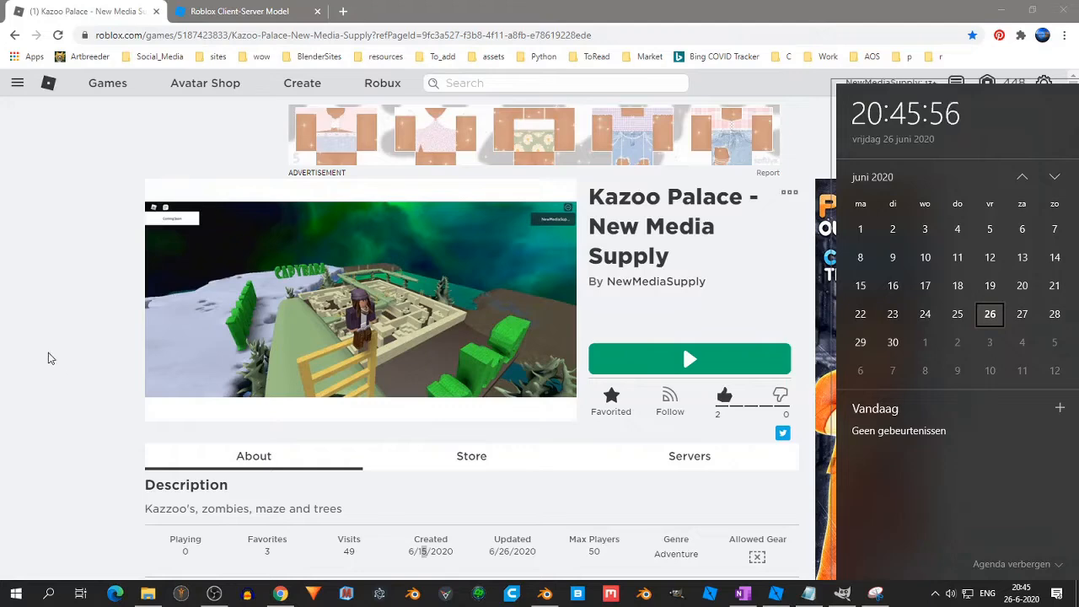
{"action": "left_click", "coordinate": [48, 358]}
{"action": "left_click", "coordinate": [694, 360]}
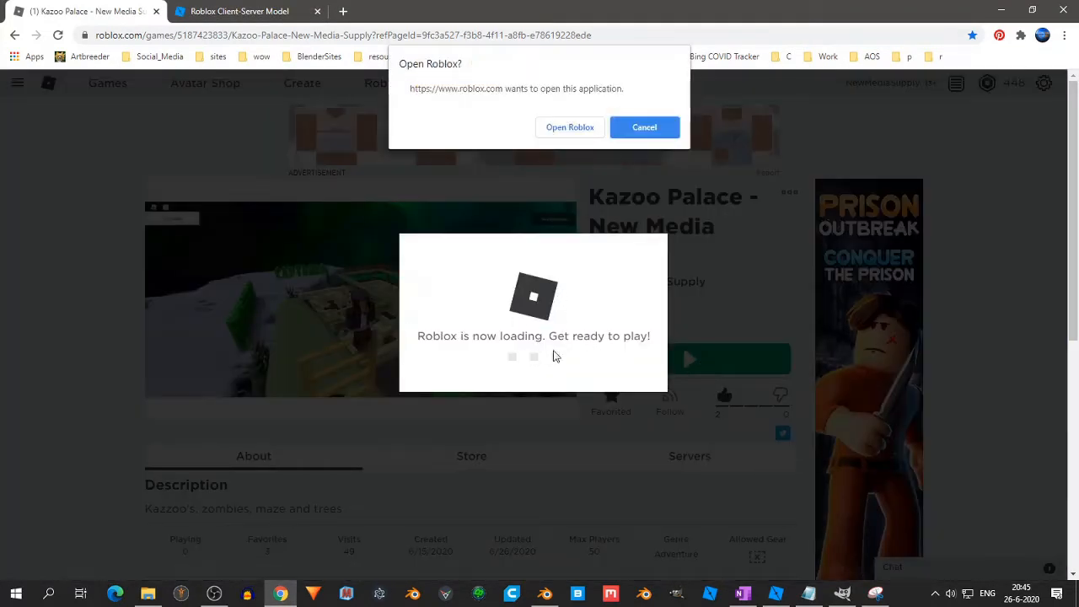
{"action": "left_click", "coordinate": [591, 127]}
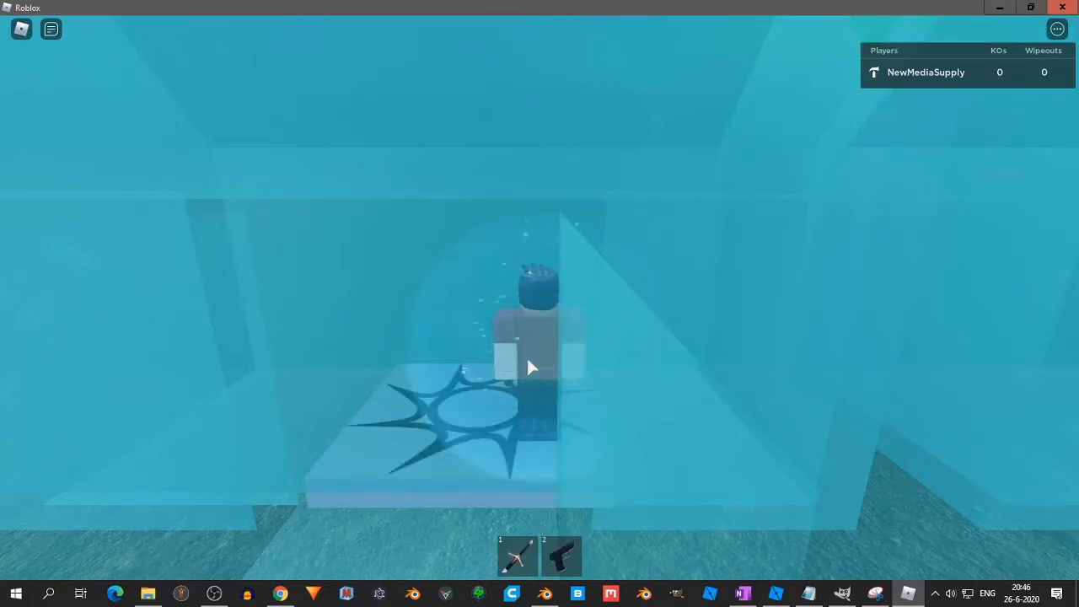
Run the avatar from the spawn platform through the blue ice maze and out onto the open shore
{"action": "right_click_drag", "start_coordinate": [527, 359], "coordinate": [528, 363]}
{"action": "key", "text": "w"}
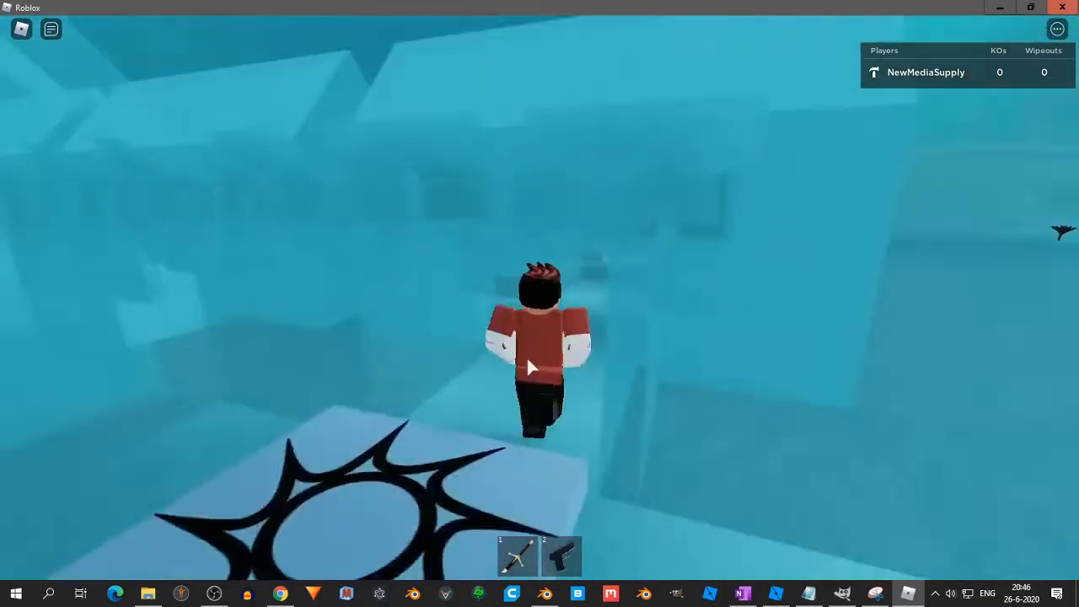
{"action": "key", "text": "w"}
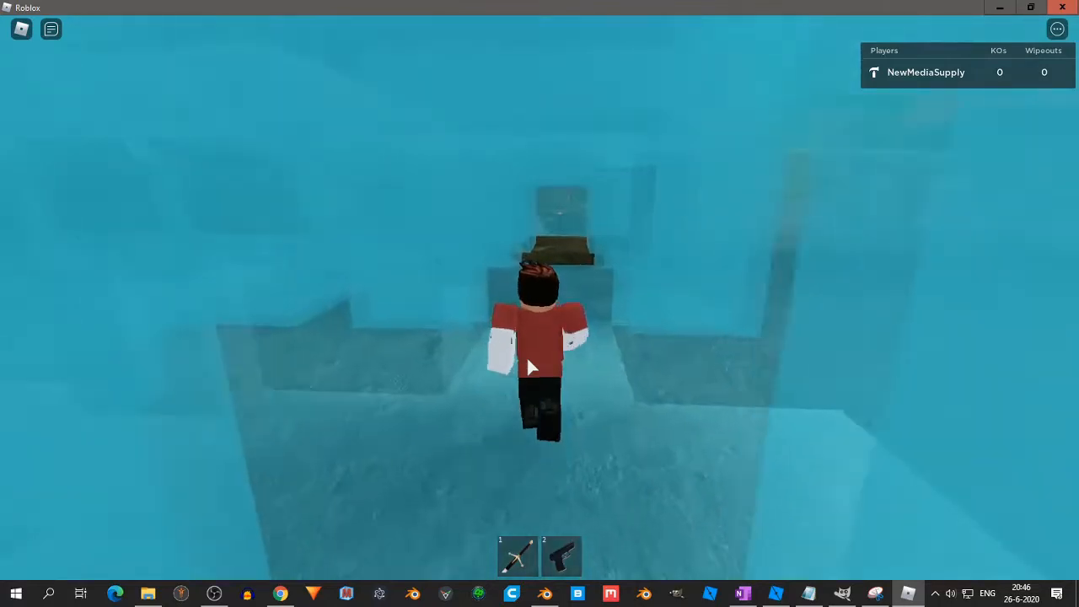
{"action": "key", "text": "w"}
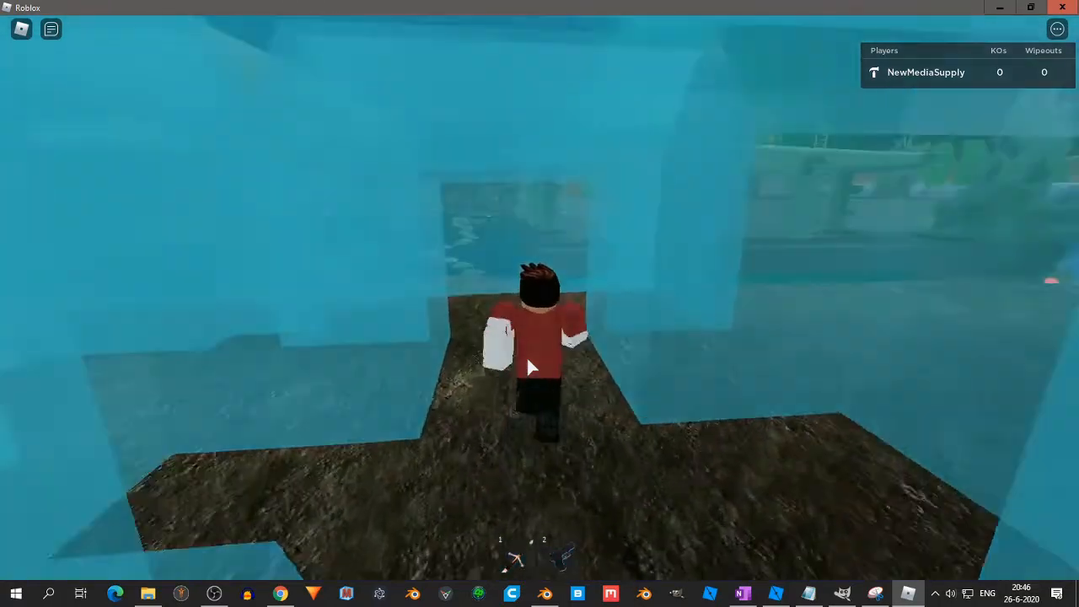
{"action": "key", "text": "w"}
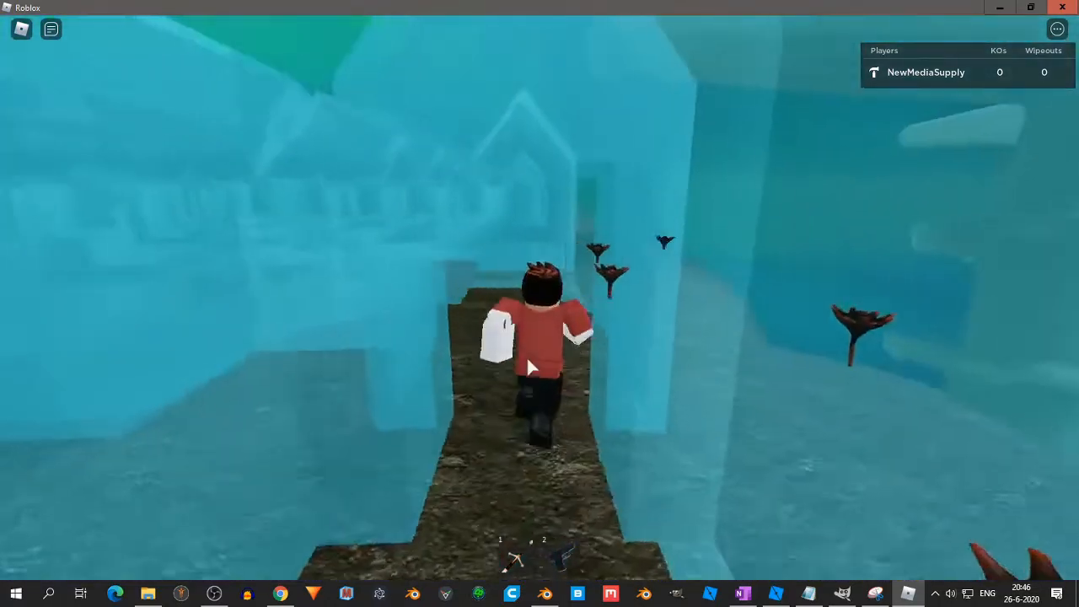
{"action": "key", "text": "w"}
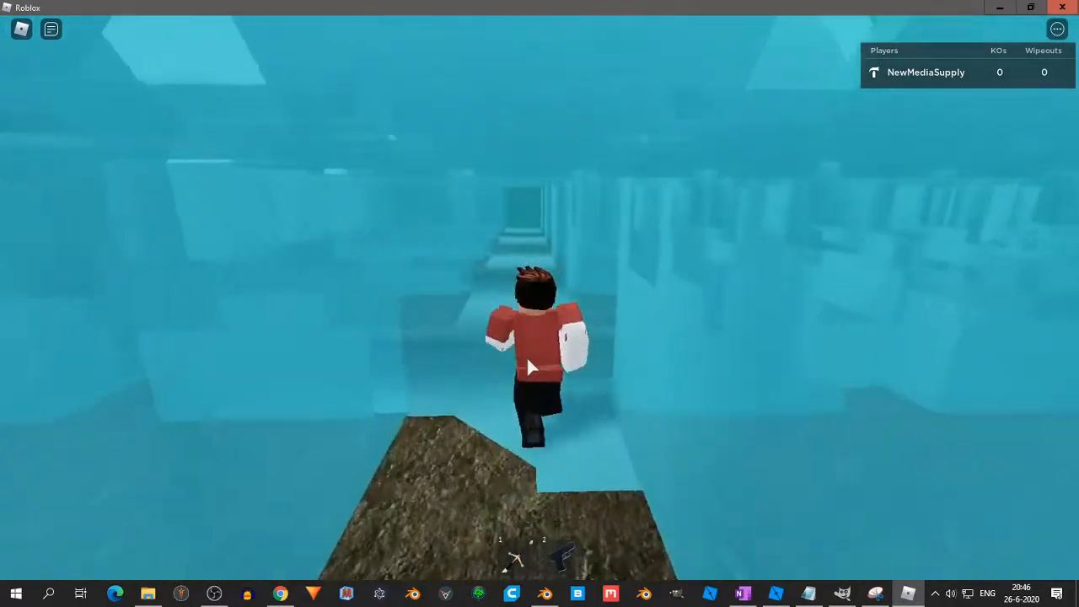
{"action": "key", "text": "w"}
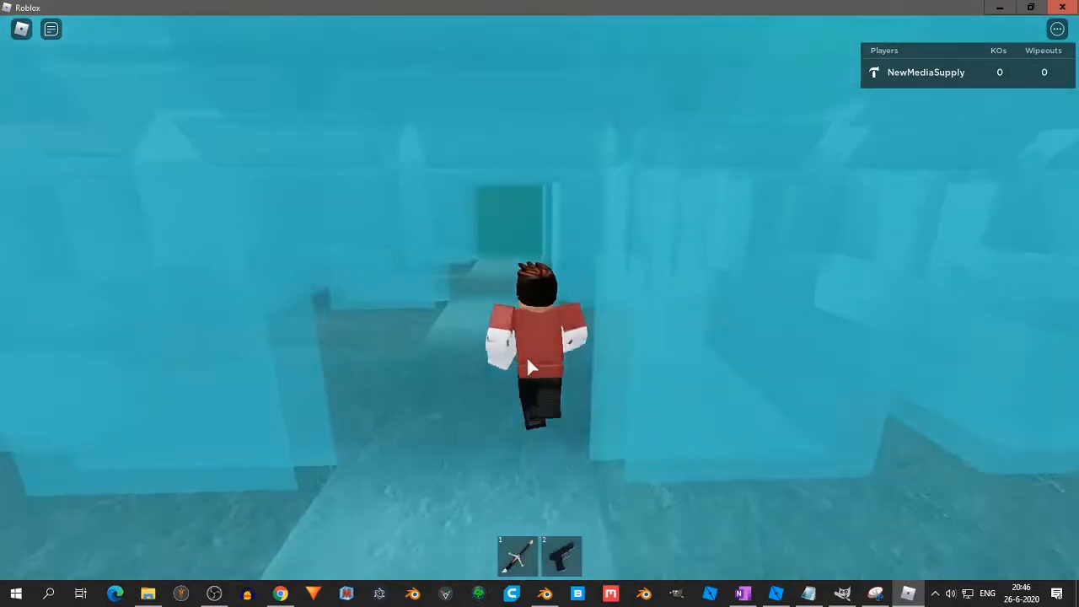
{"action": "key", "text": "w"}
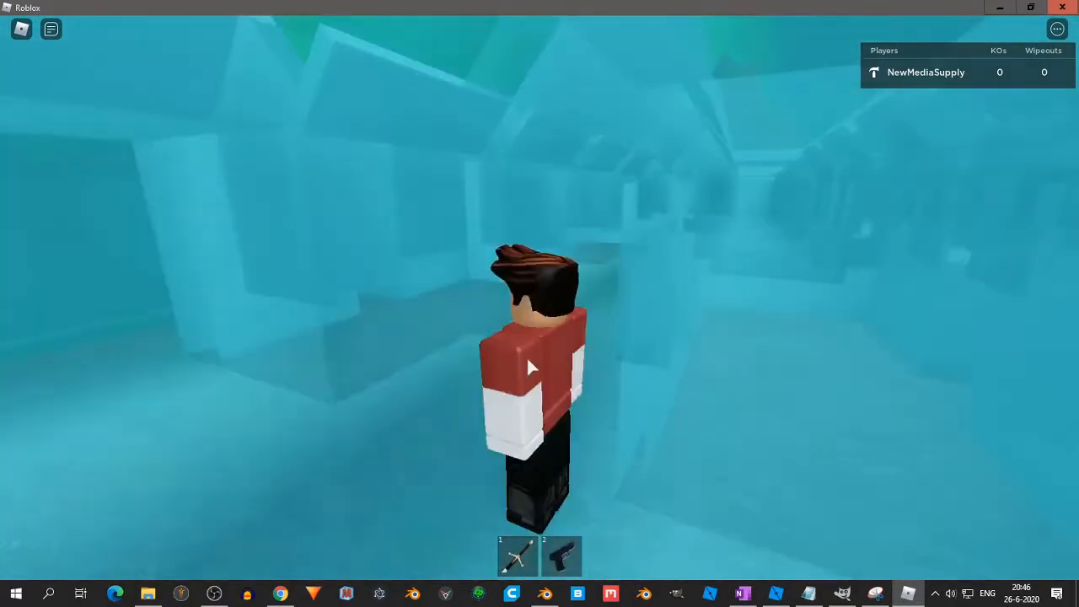
{"action": "key", "text": "w"}
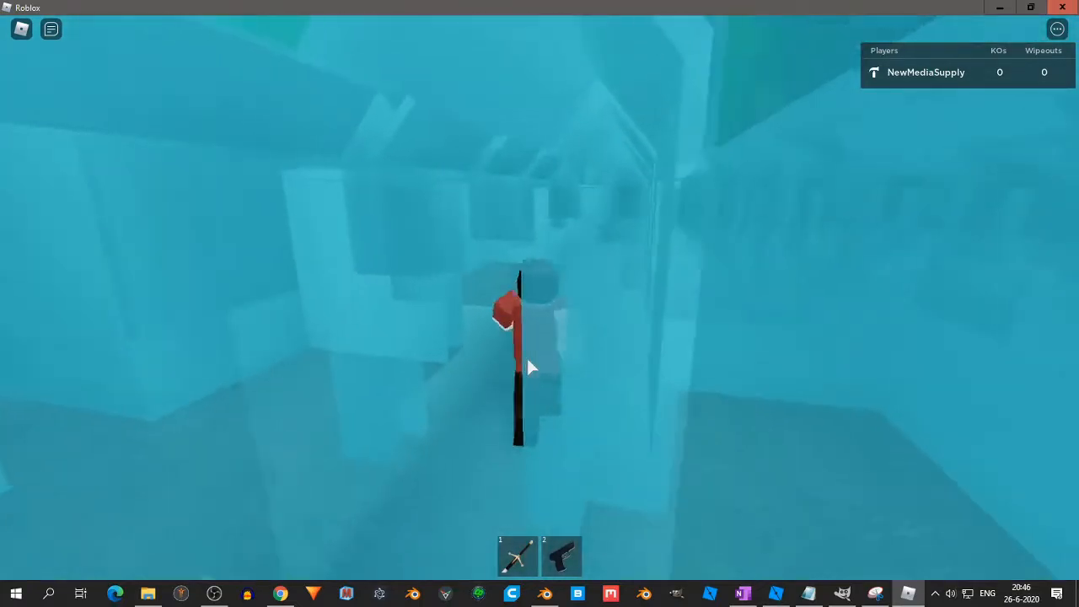
{"action": "key", "text": "w"}
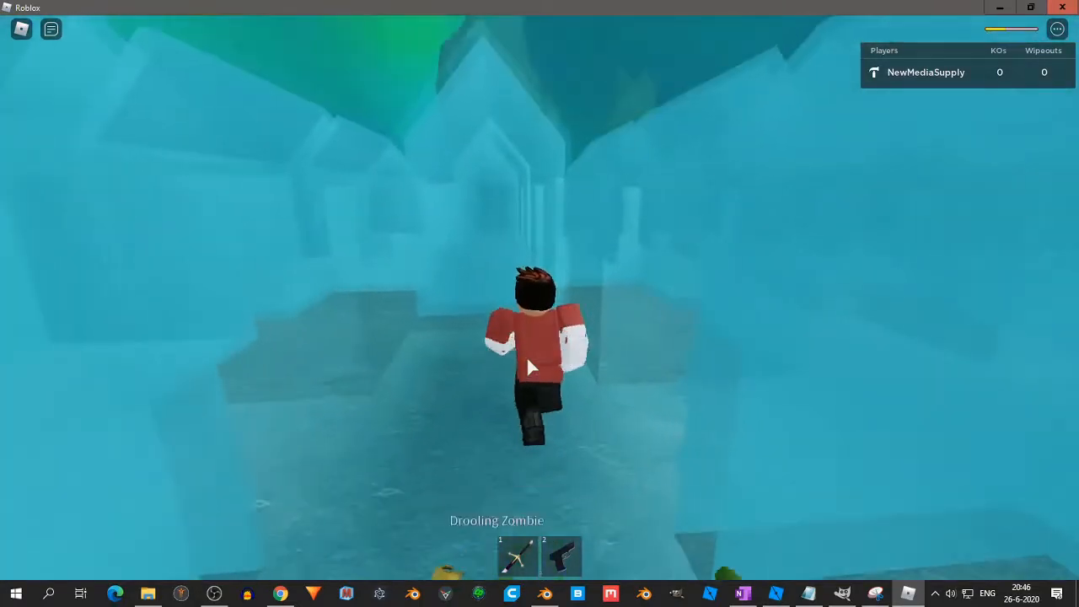
{"action": "key", "text": "w"}
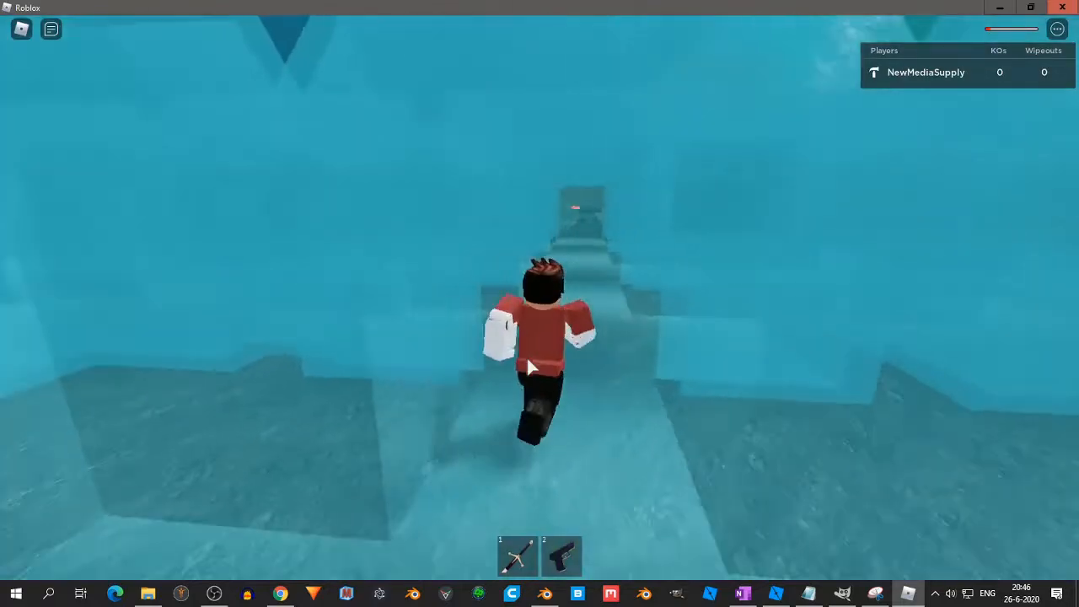
{"action": "key", "text": "w"}
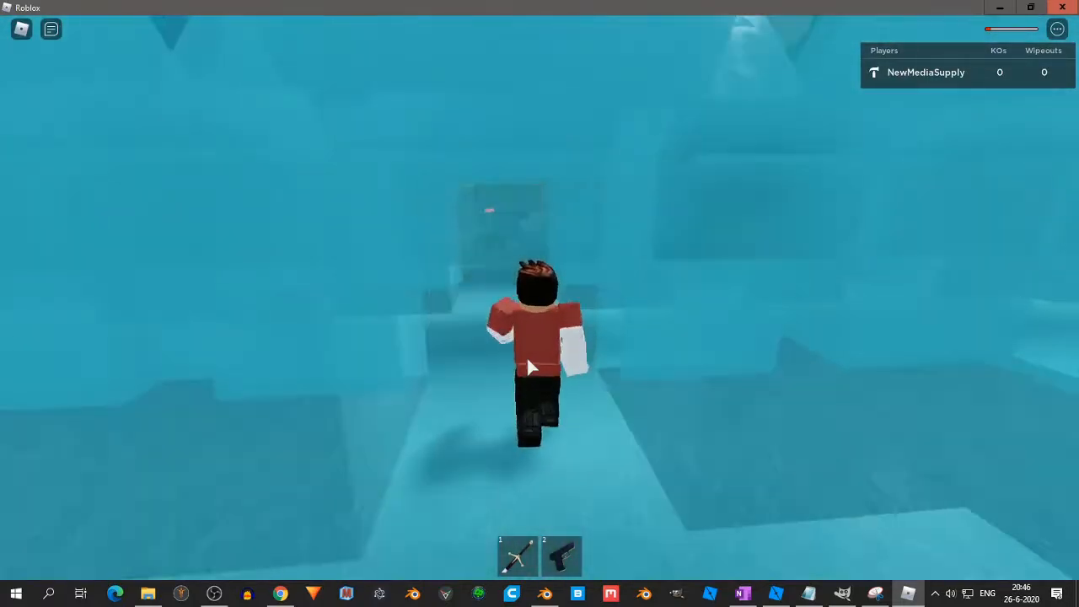
{"action": "key", "text": "w"}
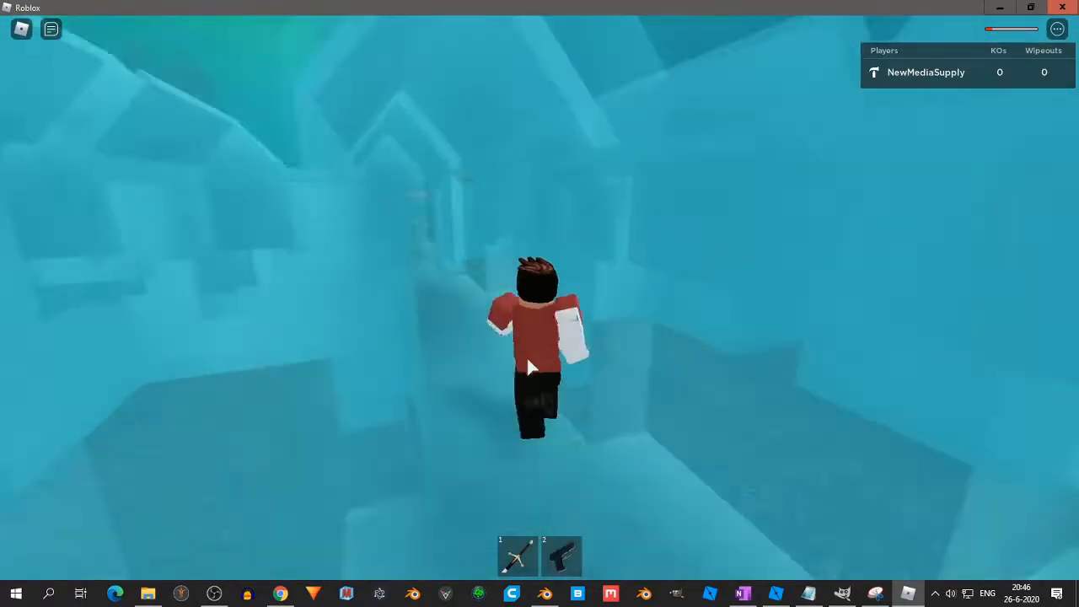
{"action": "key", "text": "w"}
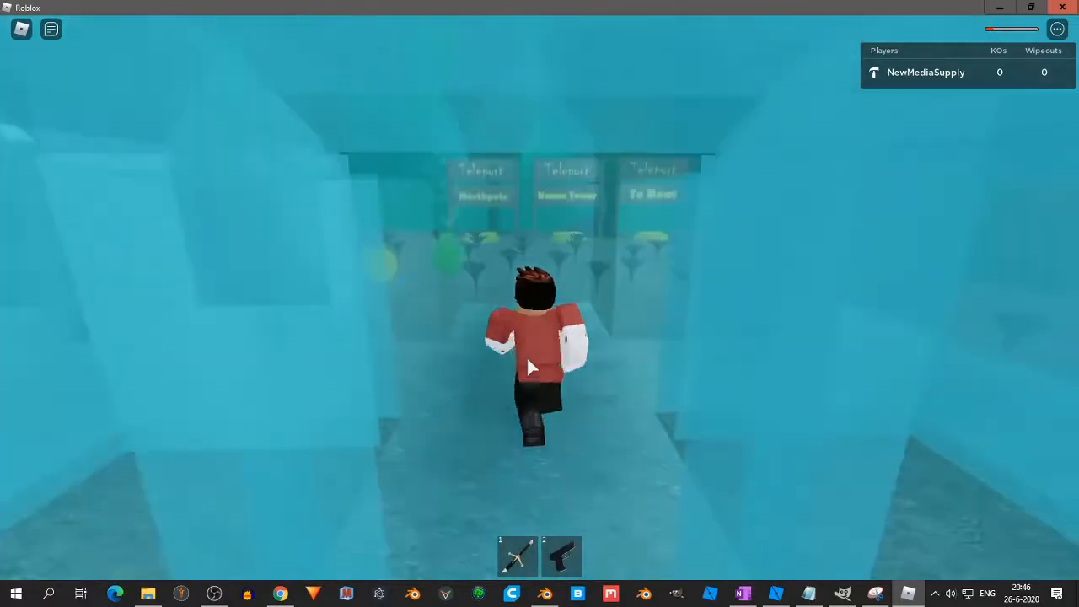
{"action": "key", "text": "w"}
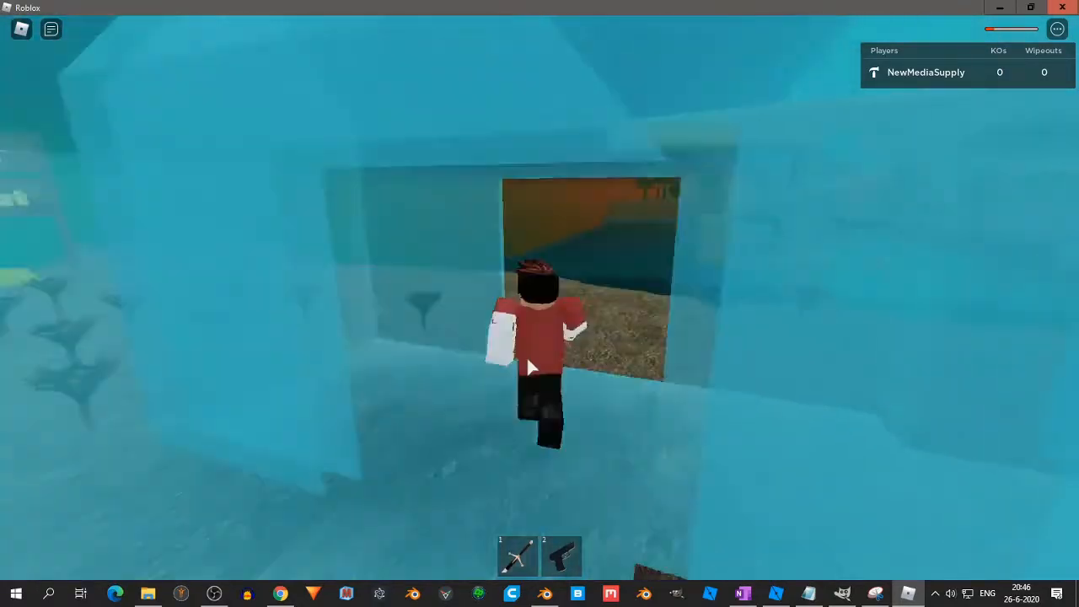
{"action": "key", "text": "Left"}
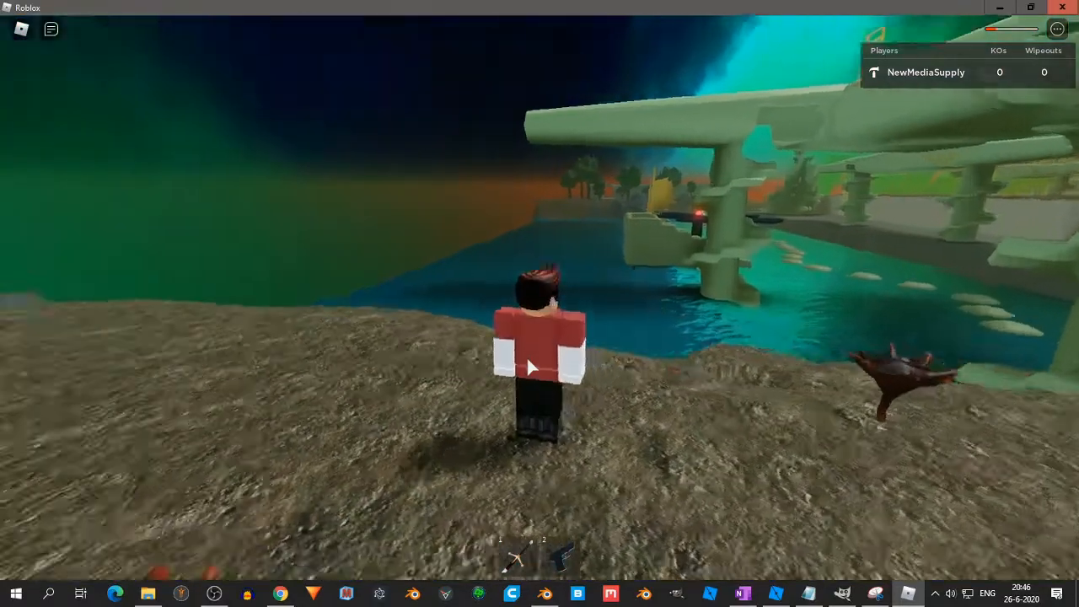
Walk the avatar across the rocky ground to the Northpole, Kazoo Tower and To Boat teleport signs
{"action": "key", "text": "w"}
{"action": "key", "text": "w"}
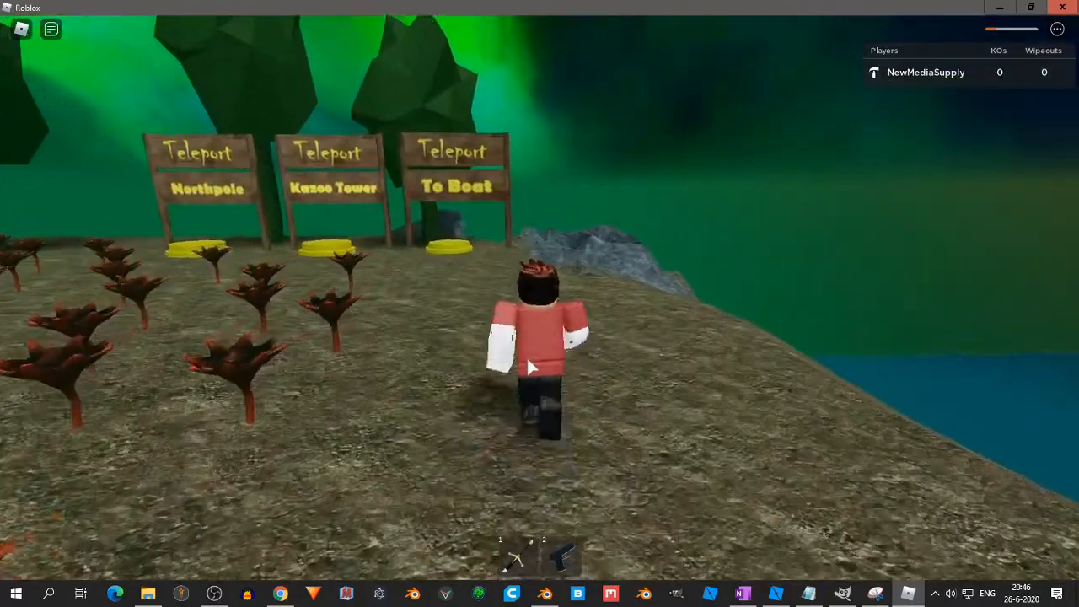
{"action": "key", "text": "Left"}
{"action": "key", "text": "w"}
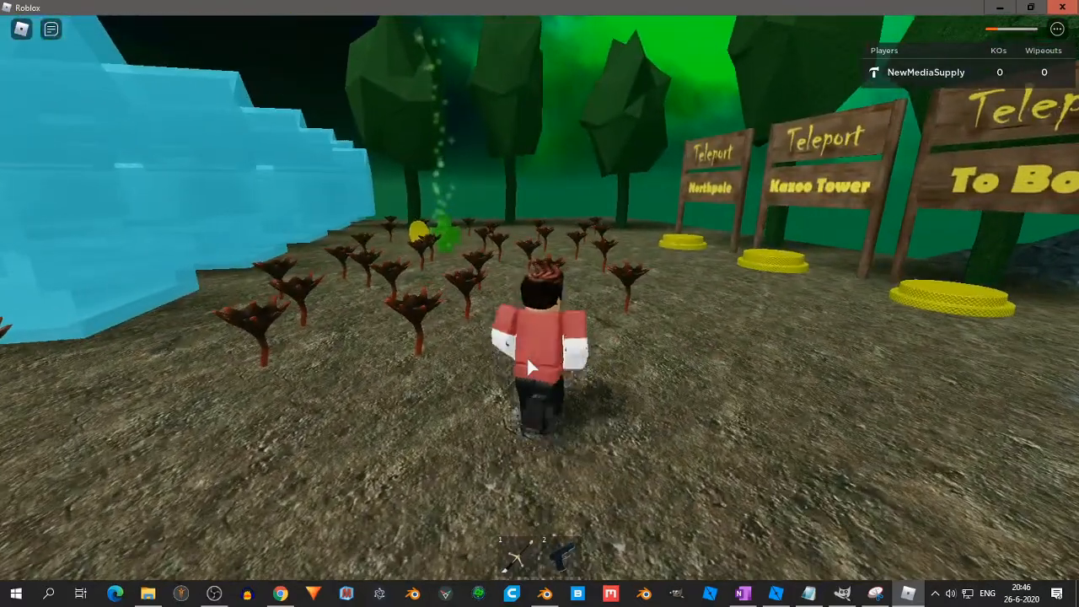
{"action": "key", "text": "w"}
{"action": "key", "text": "Right"}
{"action": "key", "text": "Right"}
{"action": "key", "text": "w"}
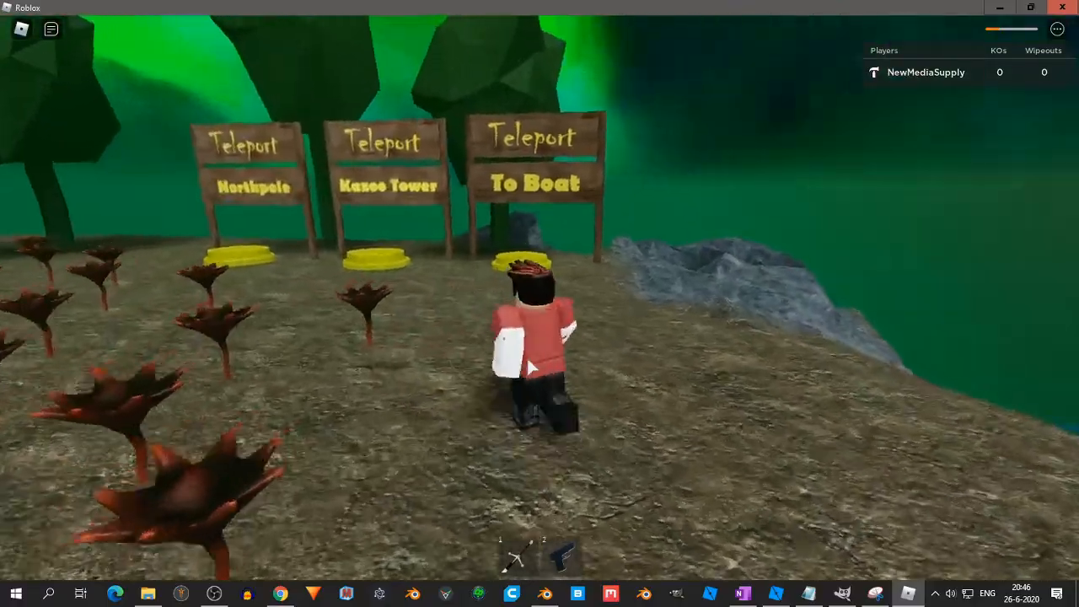
{"action": "key", "text": "Left"}
{"action": "key", "text": "w"}
{"action": "key", "text": "w"}
{"action": "key", "text": "Left"}
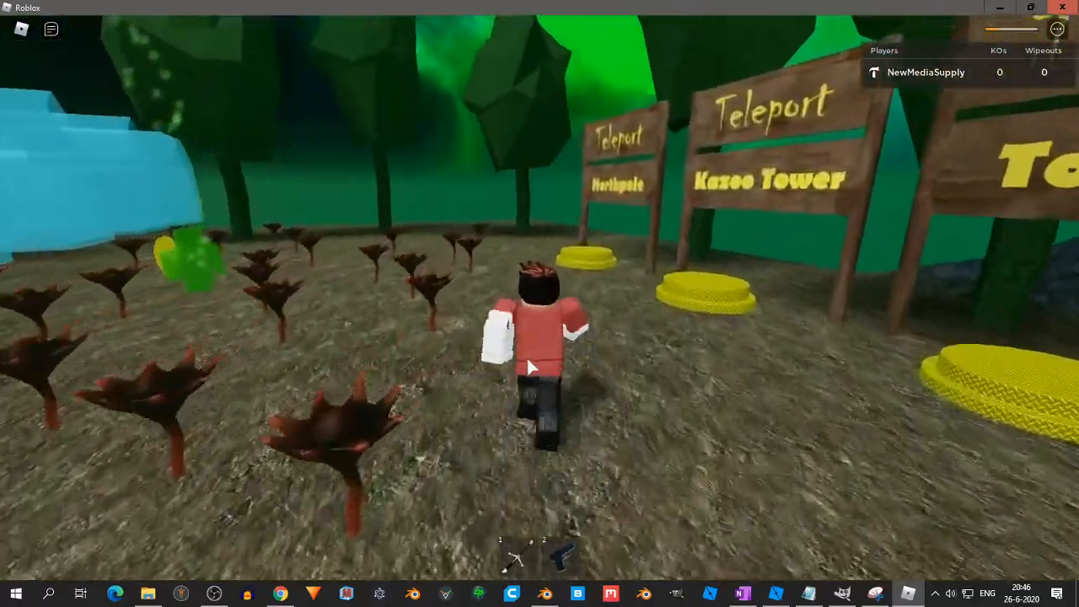
Examine the field of dark red flowers, the ice building and the green figure near the teleport signs
{"action": "key", "text": "Left"}
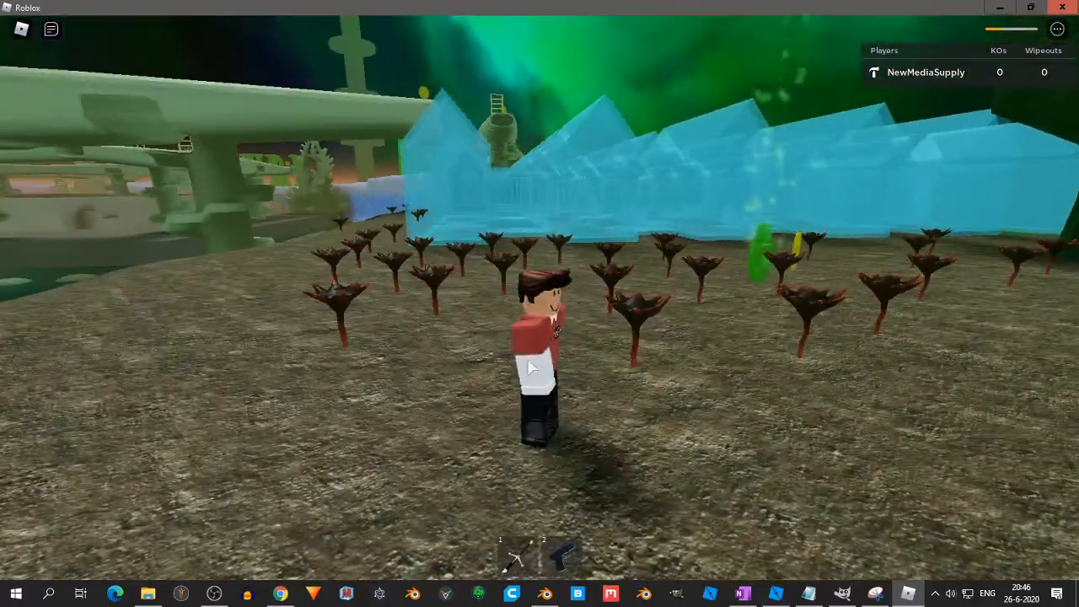
{"action": "key", "text": "Right"}
{"action": "key", "text": "Right"}
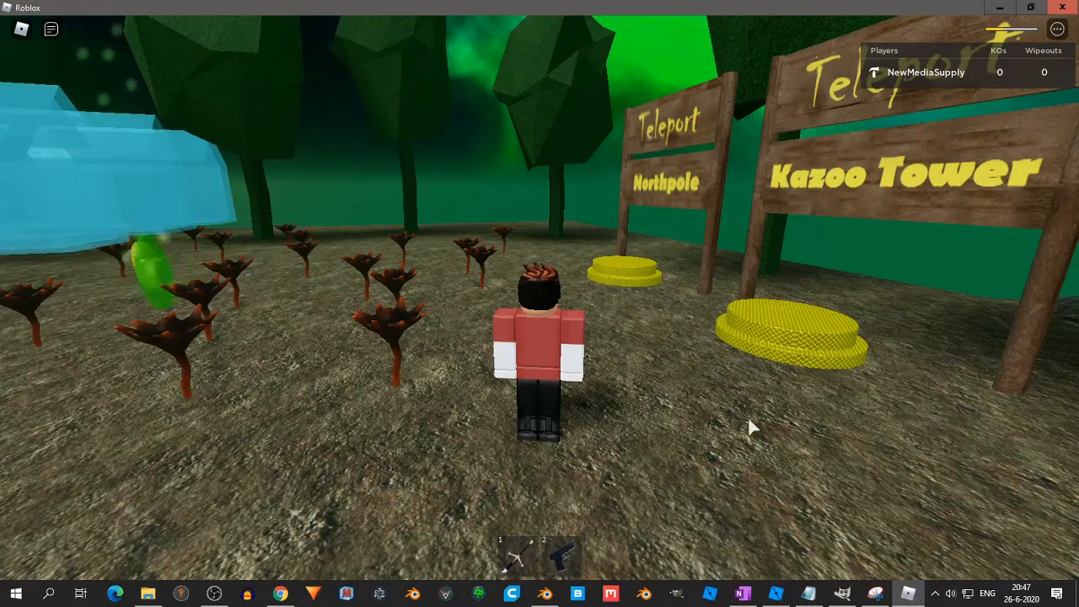
{"action": "key", "text": "Left"}
{"action": "key", "text": "w"}
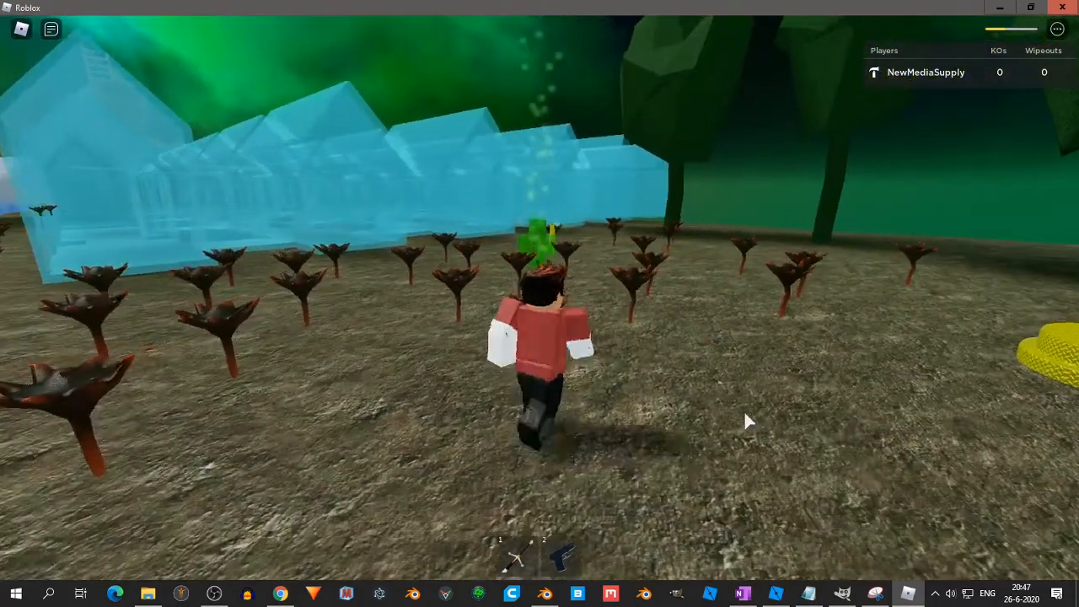
{"action": "key", "text": "s"}
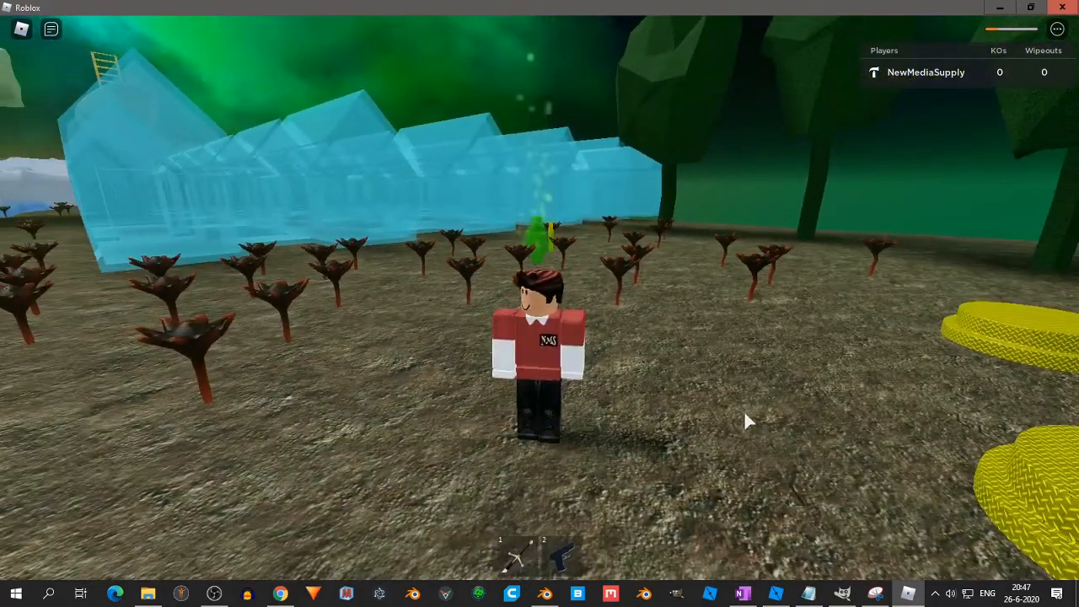
{"action": "key", "text": "w"}
{"action": "key", "text": "s"}
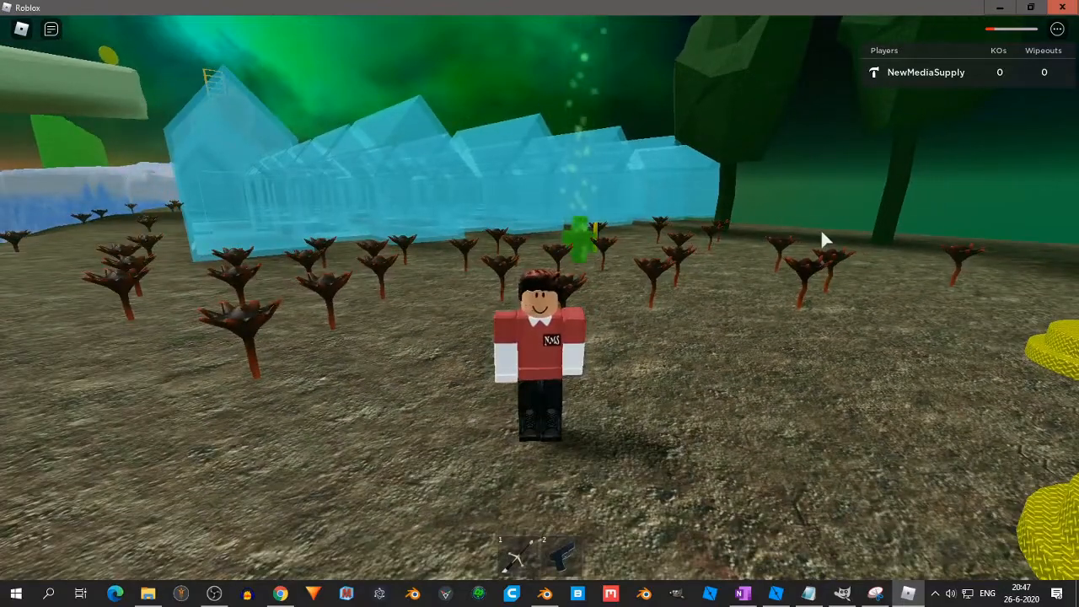
Turn the avatar back to the teleport signs and use a yellow pad to reach the giant green tube above the maze
{"action": "key", "text": "Right"}
{"action": "key", "text": "Right"}
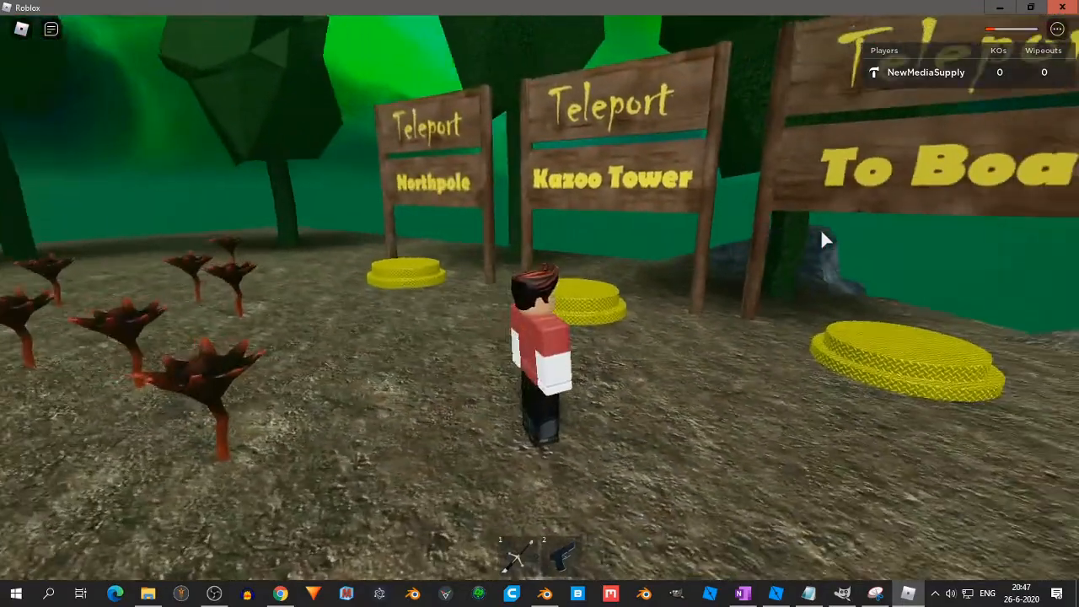
{"action": "key", "text": "Left"}
{"action": "key", "text": "Left"}
{"action": "key", "text": "Left"}
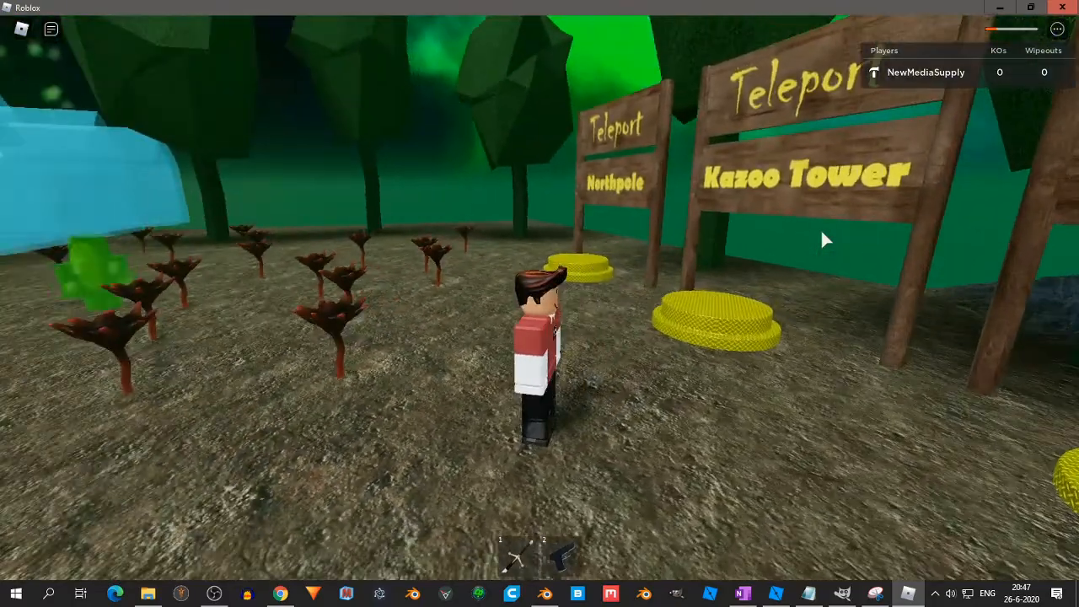
{"action": "key", "text": "Right"}
{"action": "key", "text": "Right"}
{"action": "key", "text": "Left"}
{"action": "key", "text": "Up"}
{"action": "key", "text": "Left"}
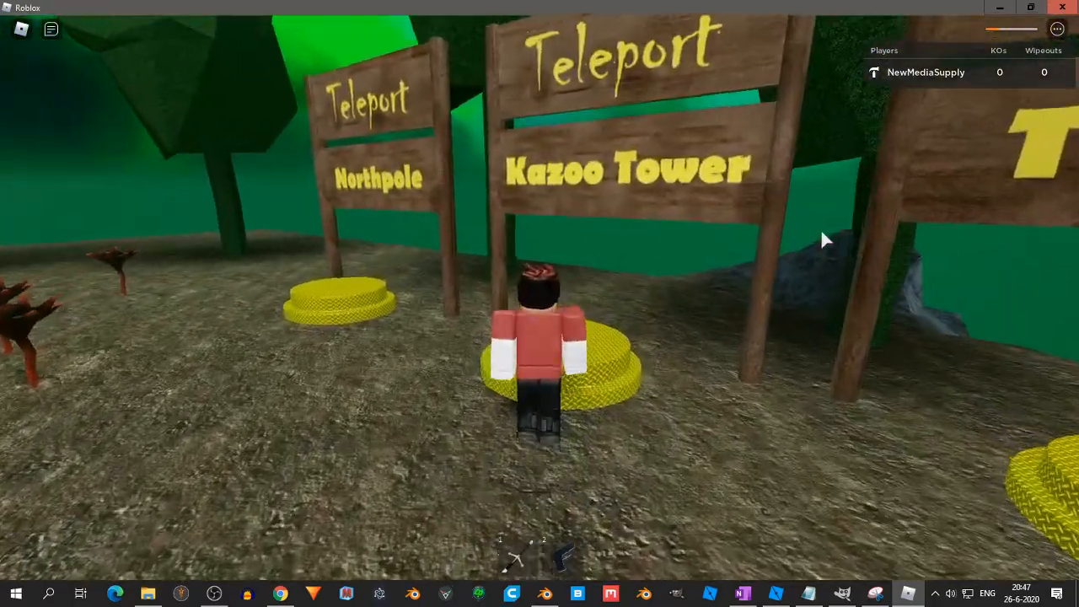
{"action": "key", "text": "Left"}
{"action": "key", "text": "Up"}
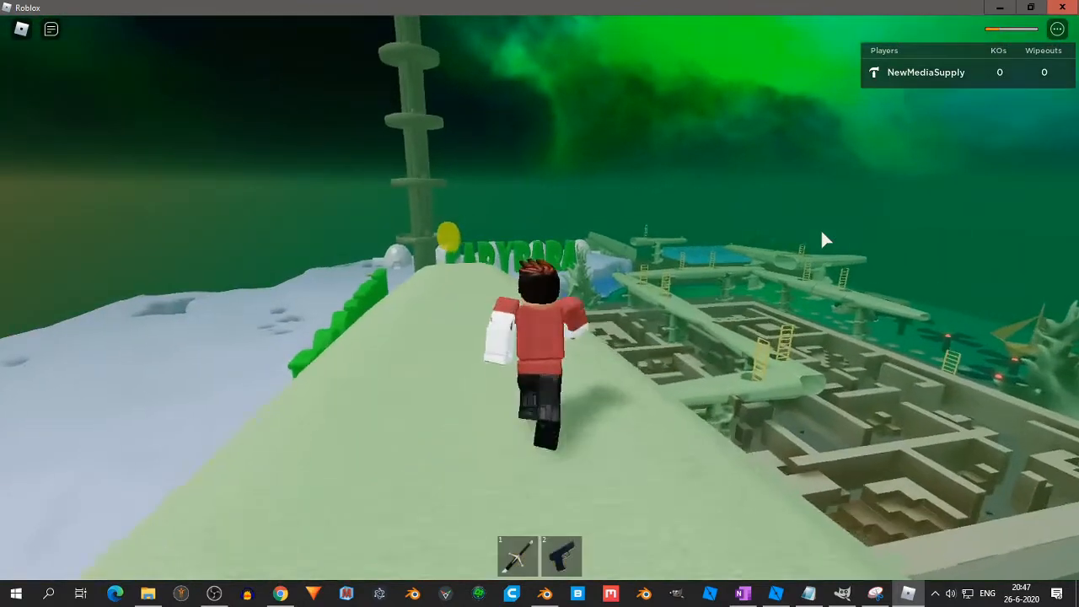
Run the avatar along the top of the giant green tube to the yellow ladder and drop into the opening
{"action": "key", "text": "Right"}
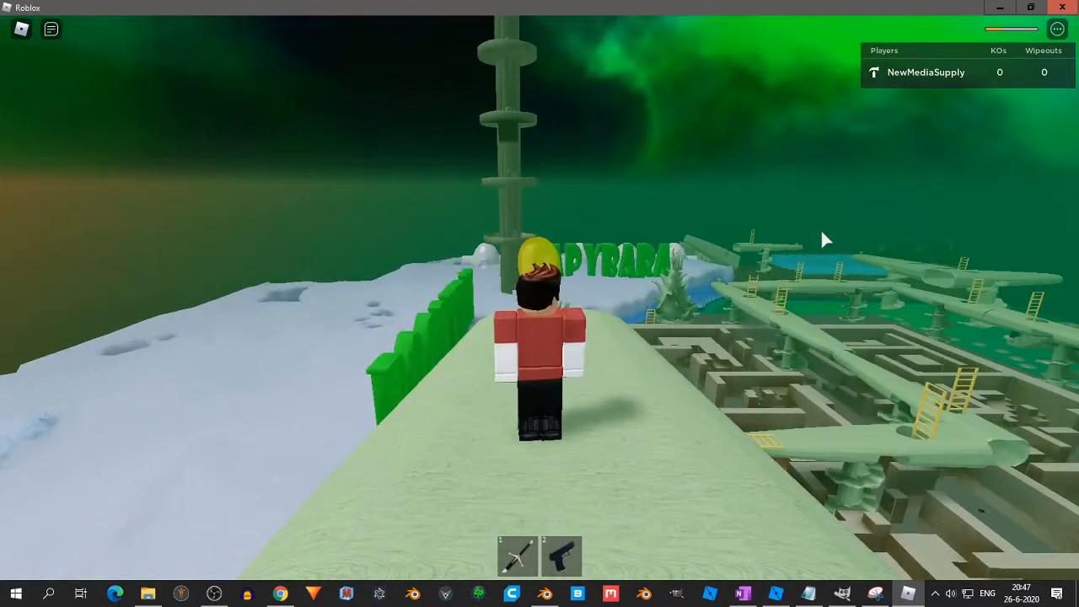
{"action": "key", "text": "Up"}
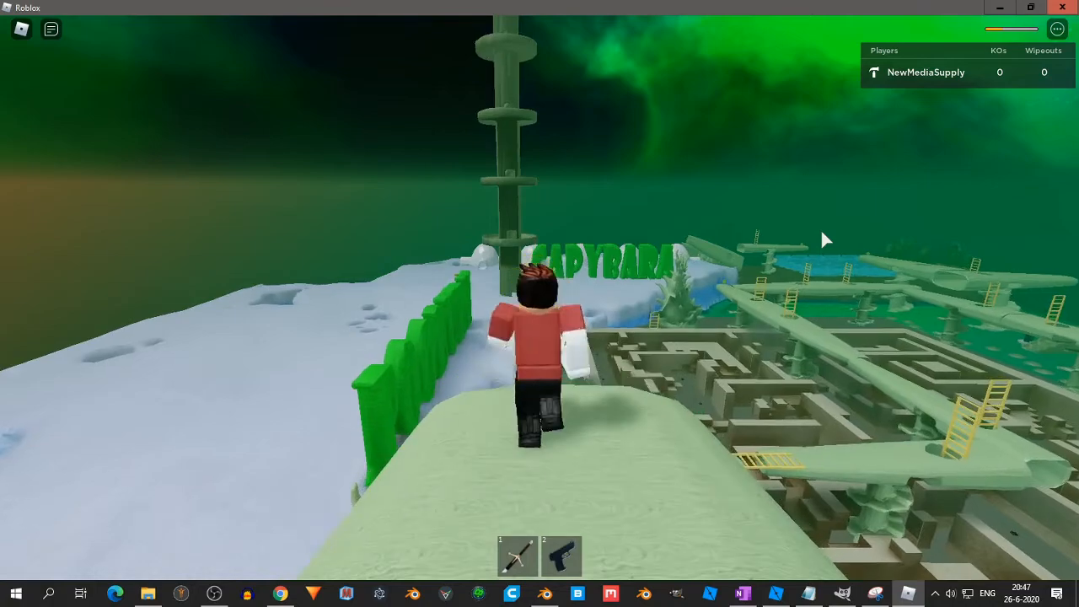
{"action": "key", "text": "Up"}
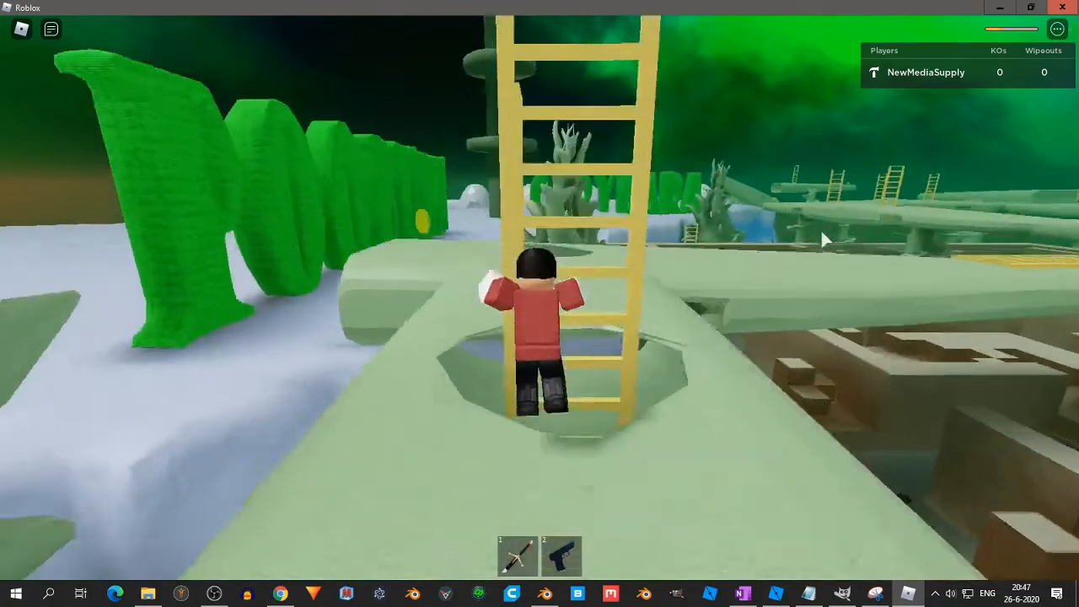
{"action": "key", "text": "Up"}
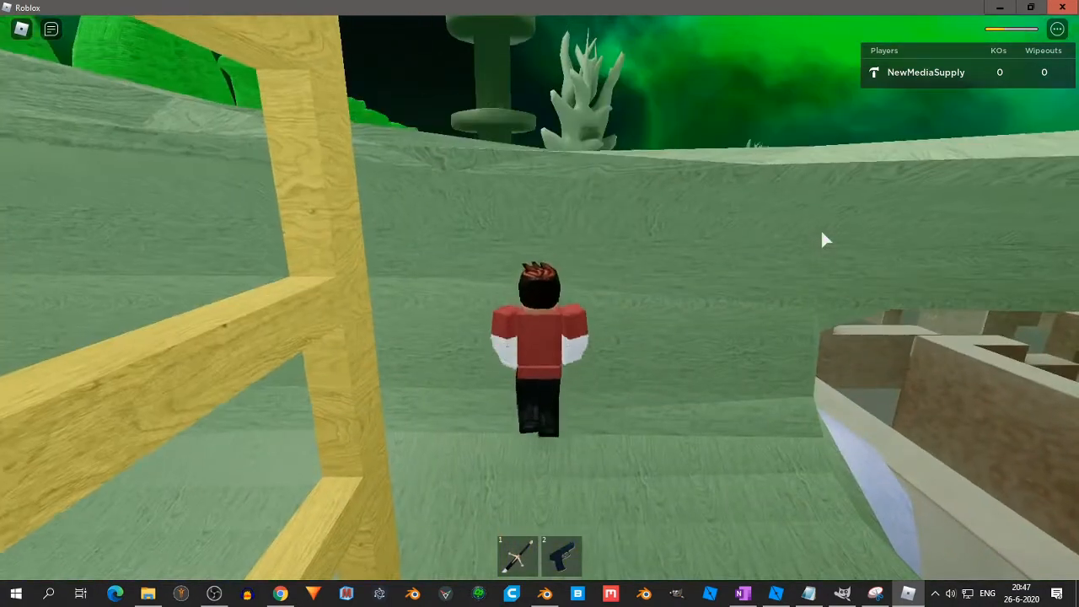
Run the avatar through the inside of the green tube and out of its open end onto the maze floor
{"action": "key", "text": "Right"}
{"action": "key", "text": "Right"}
{"action": "key", "text": "Up"}
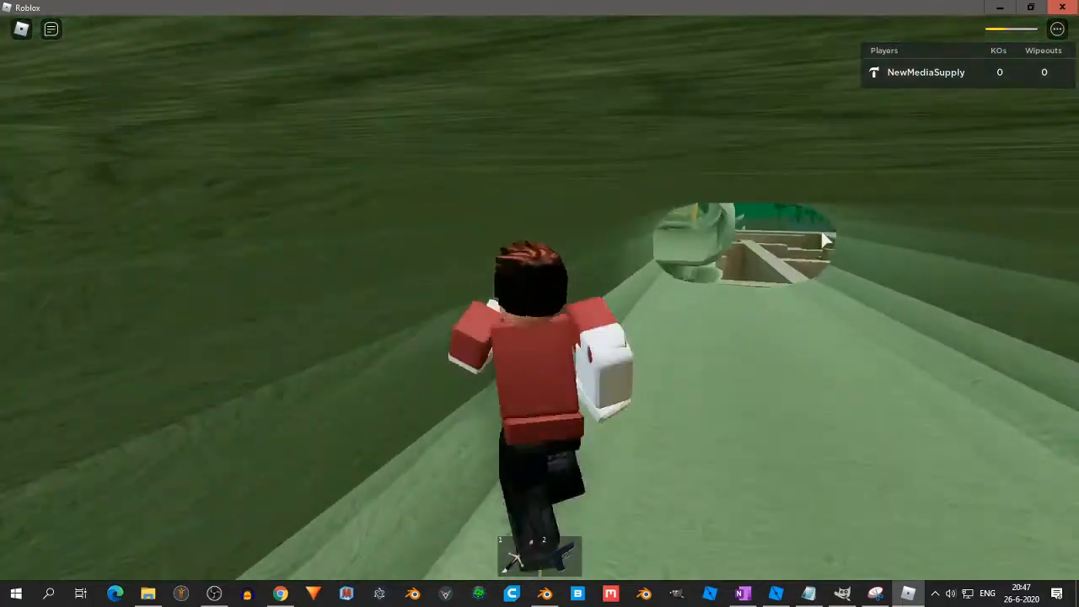
{"action": "key", "text": "Up"}
{"action": "key", "text": "Left"}
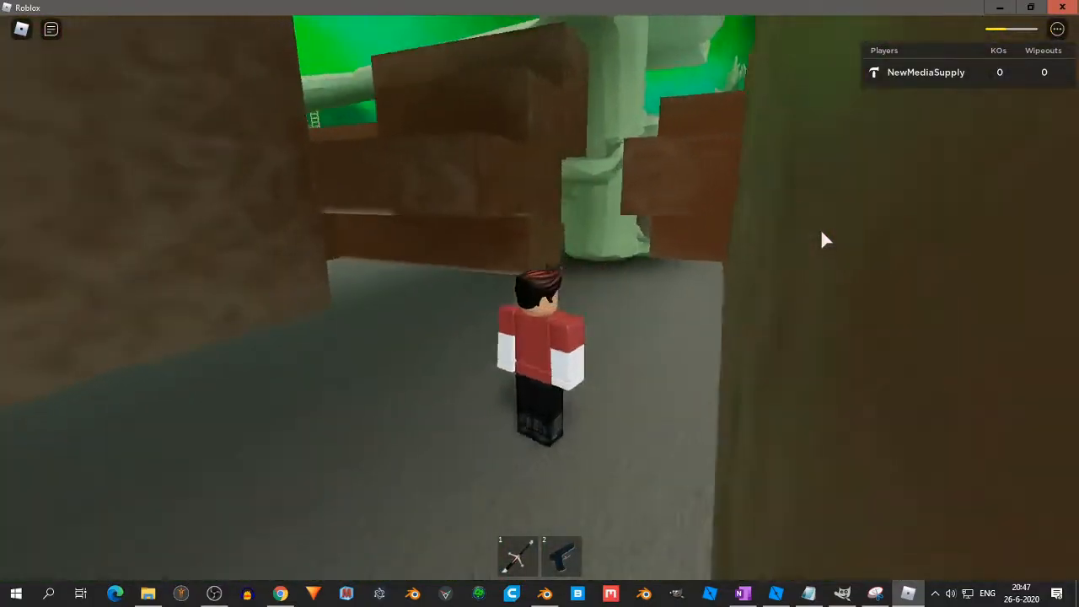
Steer the avatar around the brown walls and through the low covered passage of the maze
{"action": "key", "text": "Up"}
{"action": "key", "text": "Up"}
{"action": "key", "text": "Left"}
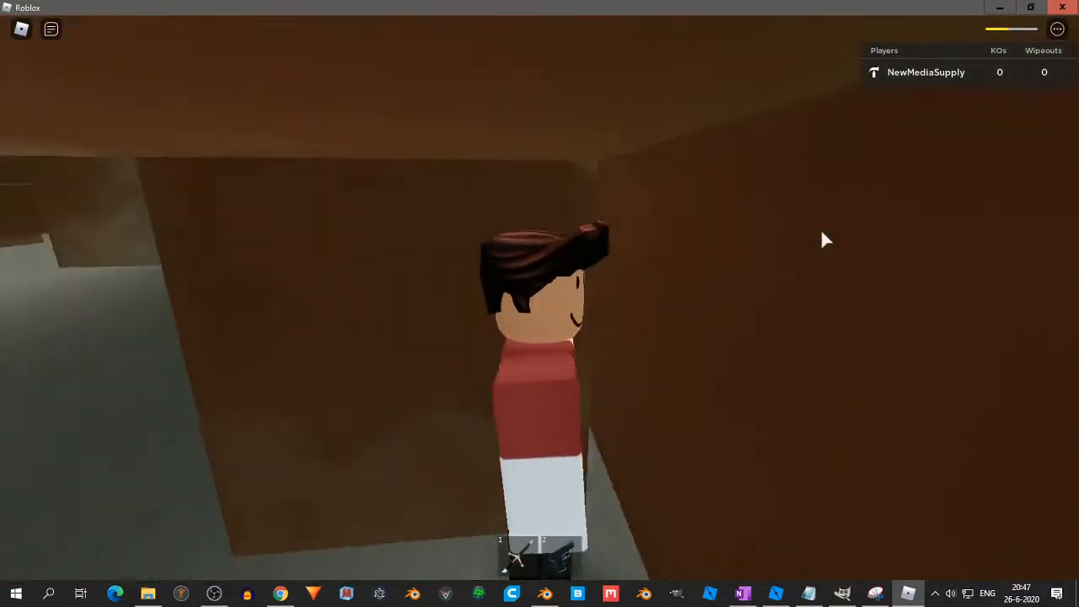
{"action": "key", "text": "Down"}
{"action": "key", "text": "w"}
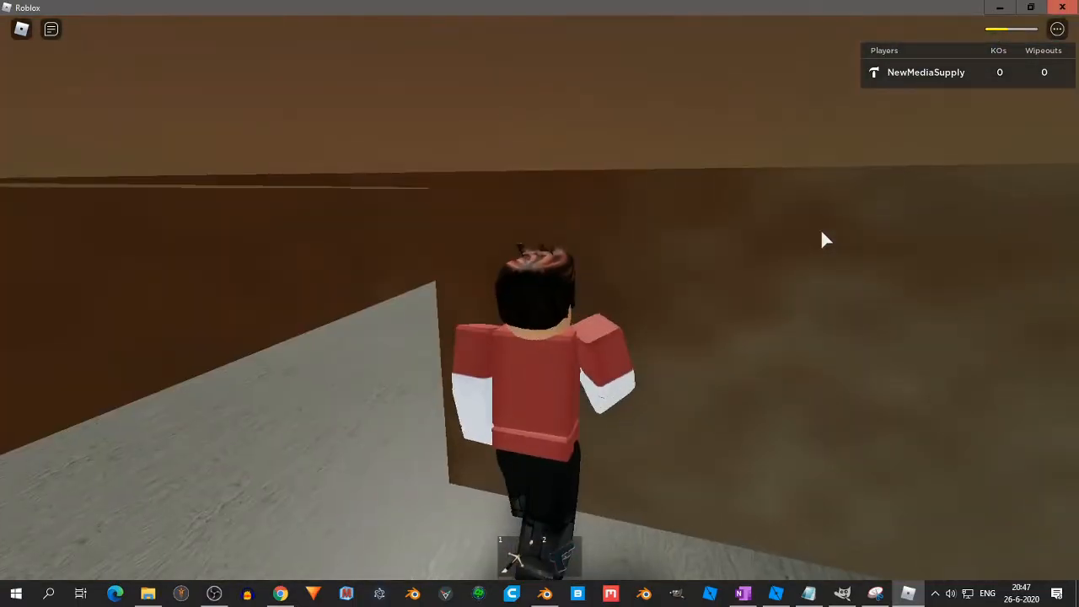
{"action": "key", "text": "w"}
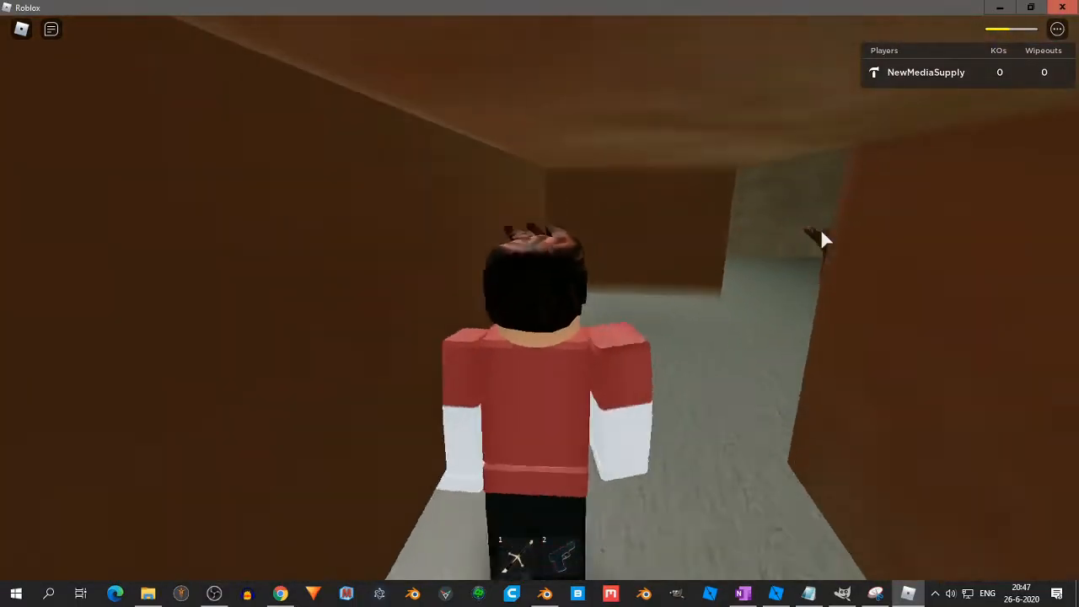
Walk the avatar down the long maze corridor past the dark red flowers toward the Drooling Zombie
{"action": "key", "text": "w"}
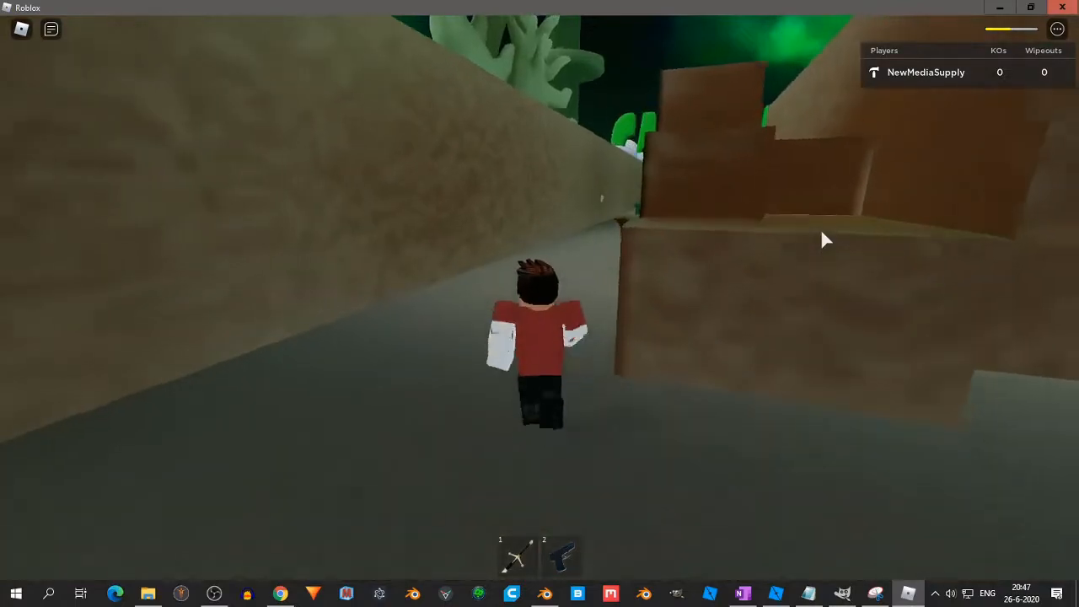
{"action": "key", "text": "w"}
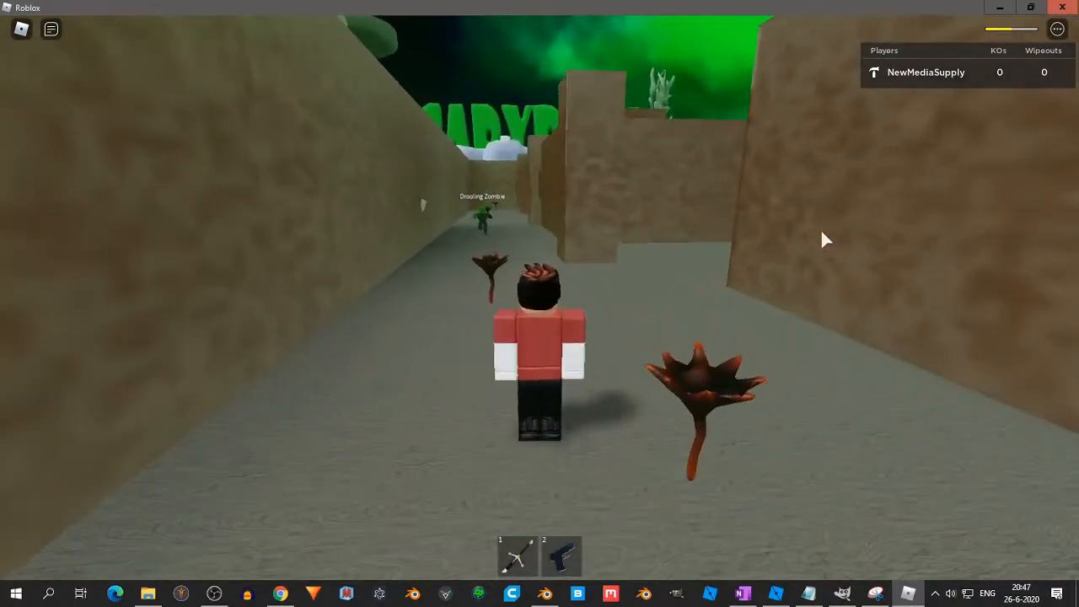
{"action": "key", "text": "w"}
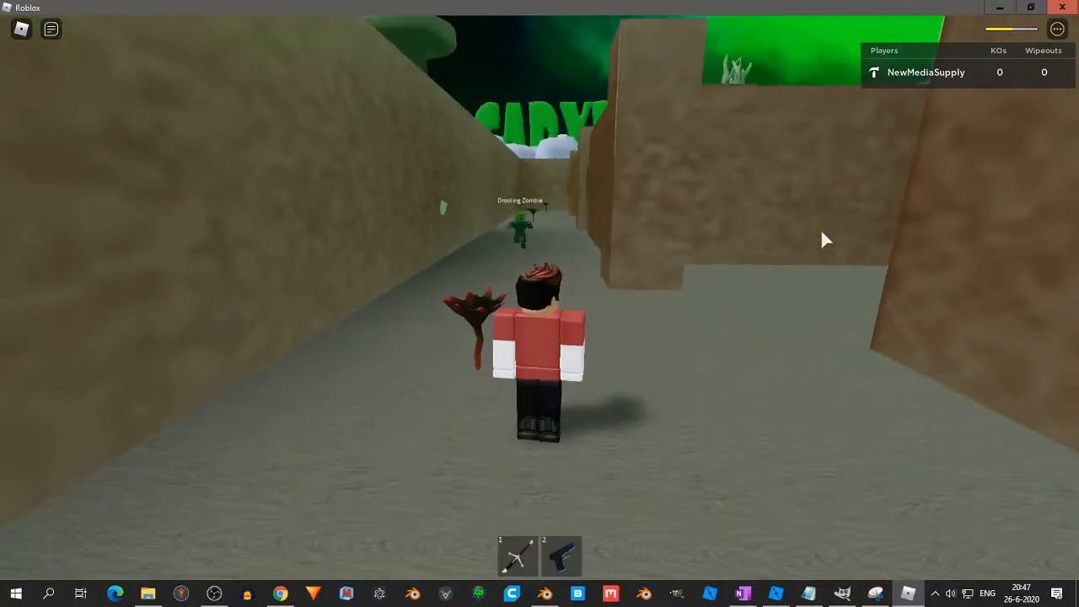
{"action": "key", "text": "w"}
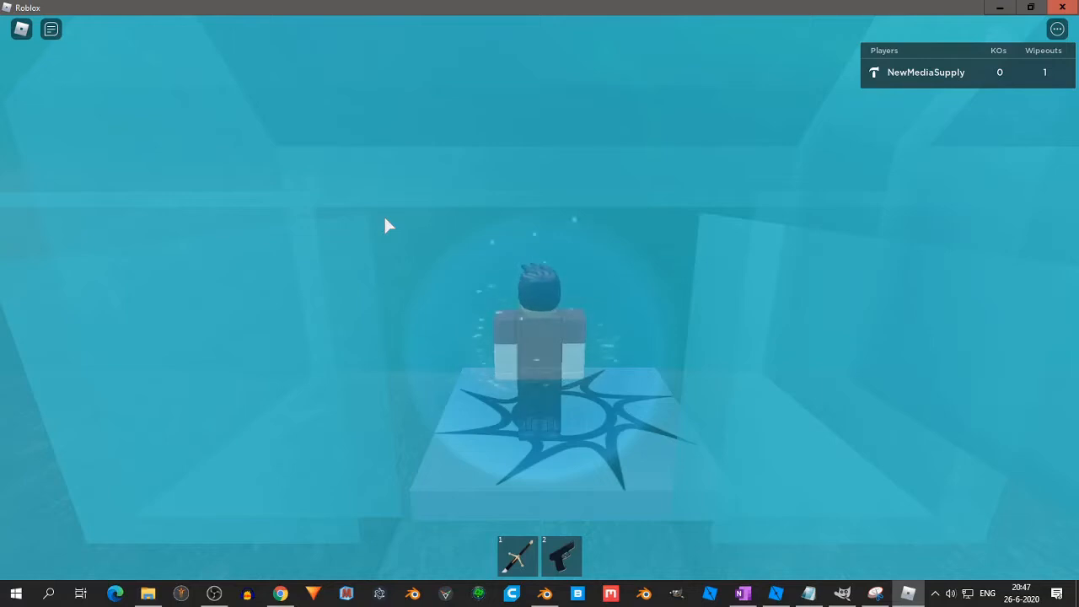
Leave the game and return to the Kazoo Palace page in the browser
{"action": "key", "text": "Escape"}
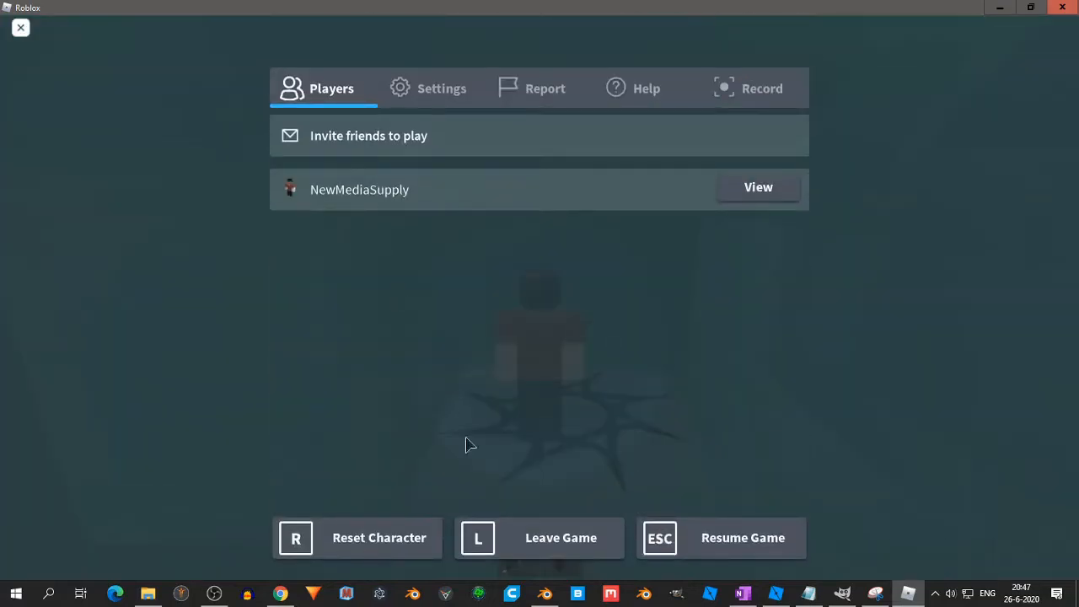
{"action": "left_click", "coordinate": [510, 538]}
{"action": "left_click", "coordinate": [458, 263]}
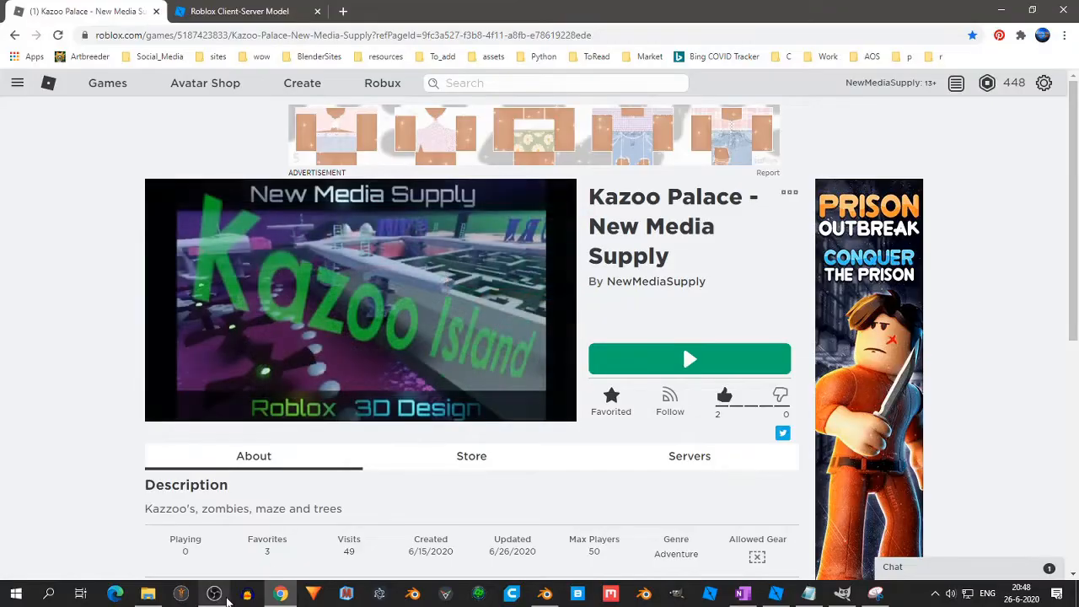
{"action": "left_click", "coordinate": [216, 595]}
{"action": "left_click", "coordinate": [219, 599]}
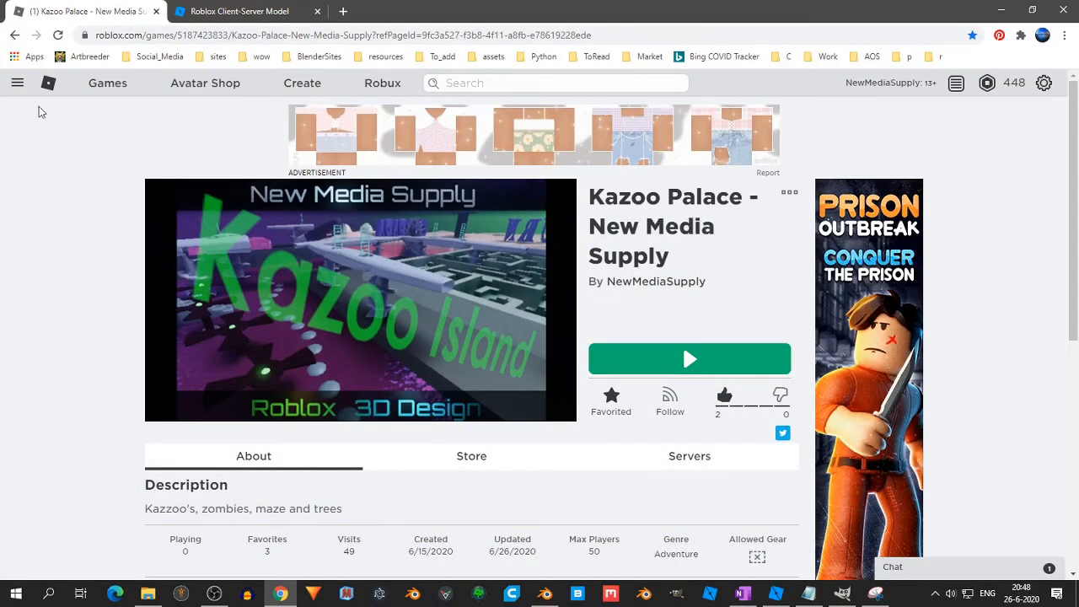
Open the Roblox Home page and look through the Continue Playing, Favorites, Friends Playing and Recommended games
{"action": "left_click", "coordinate": [16, 84]}
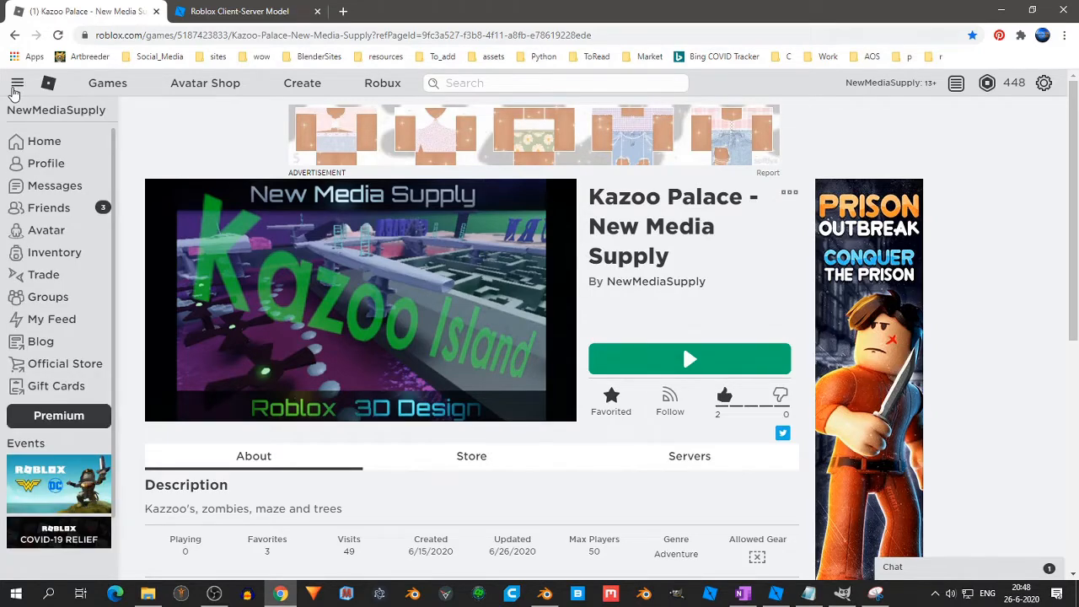
{"action": "left_click", "coordinate": [28, 140]}
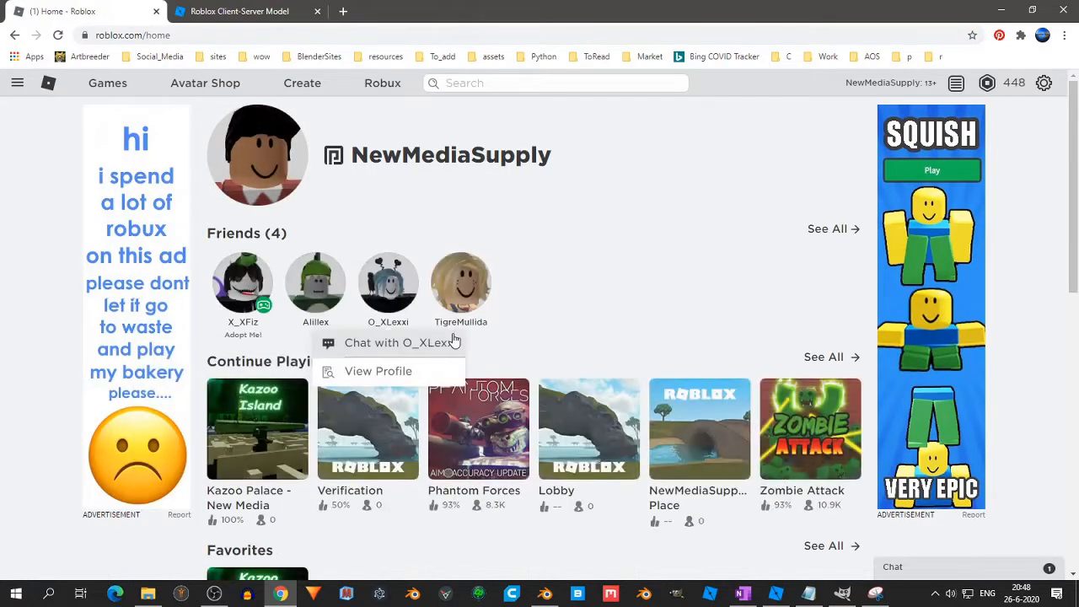
{"action": "scroll", "coordinate": [453, 335], "scroll_direction": "down", "scroll_amount": 1}
{"action": "scroll", "coordinate": [657, 403], "scroll_direction": "down", "scroll_amount": 1}
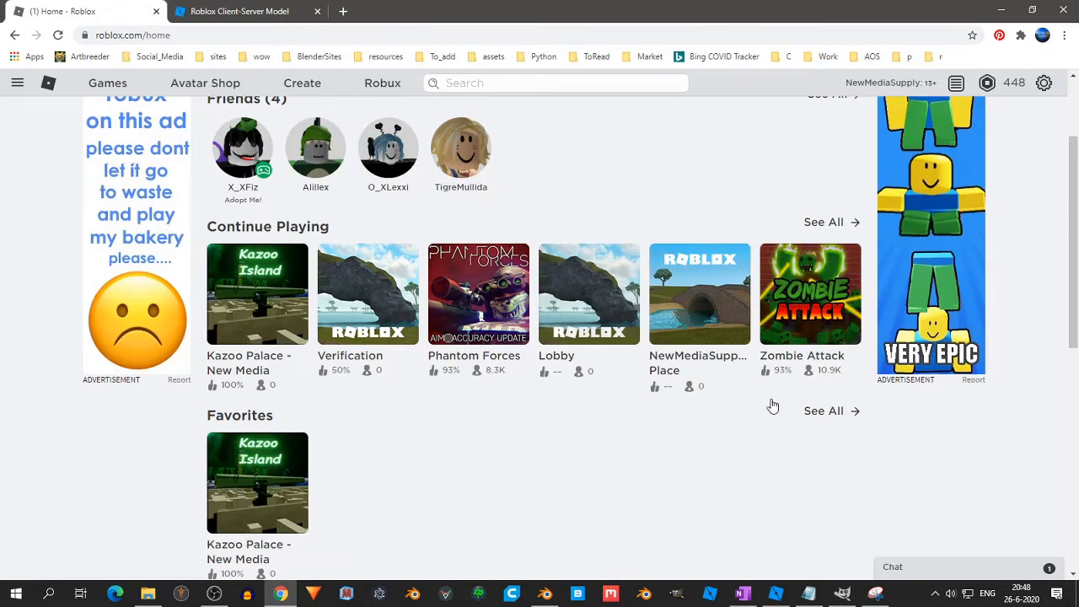
{"action": "scroll", "coordinate": [766, 403], "scroll_direction": "down", "scroll_amount": 3}
{"action": "scroll", "coordinate": [675, 390], "scroll_direction": "down", "scroll_amount": 1}
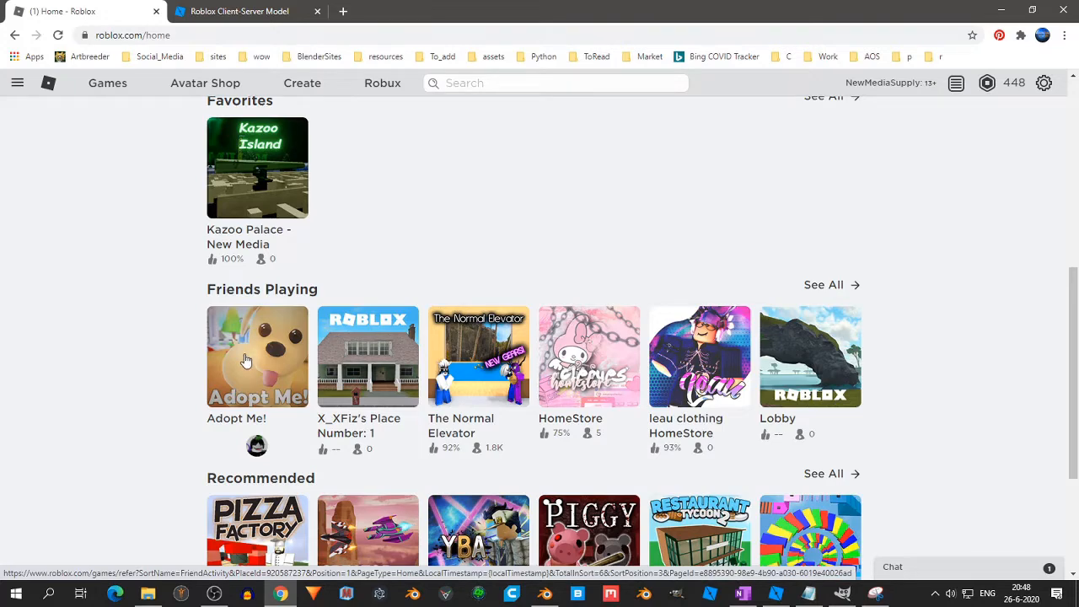
{"action": "scroll", "coordinate": [806, 361], "scroll_direction": "down", "scroll_amount": 1}
{"action": "scroll", "coordinate": [826, 253], "scroll_direction": "up", "scroll_amount": 2}
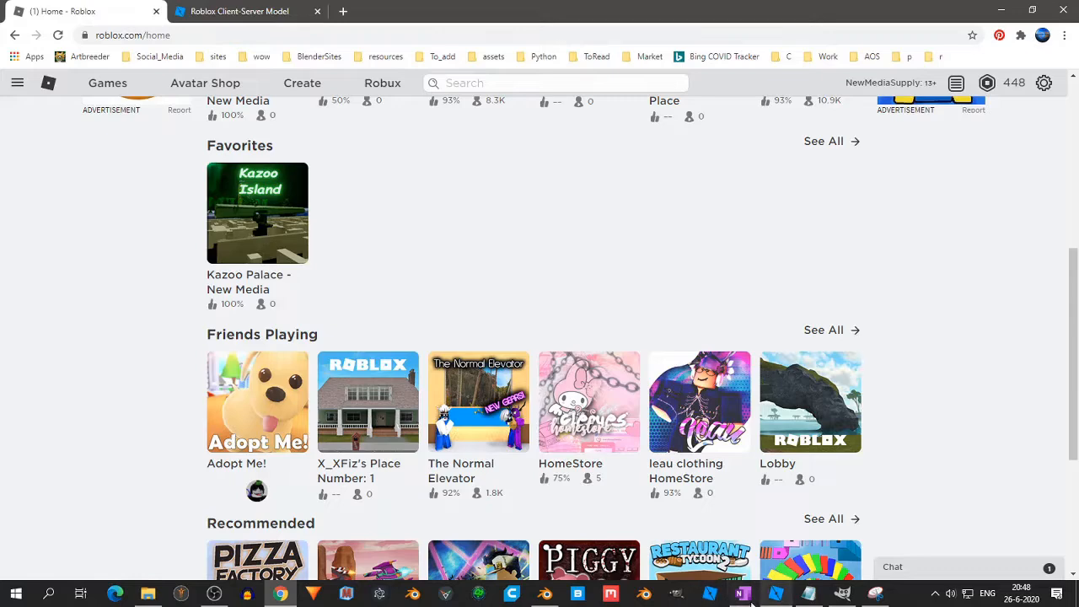
Switch to the OneNote tutorial notes and open the page "What role can Blender play for Roblox?"
{"action": "left_click", "coordinate": [750, 597]}
{"action": "left_click", "coordinate": [747, 597]}
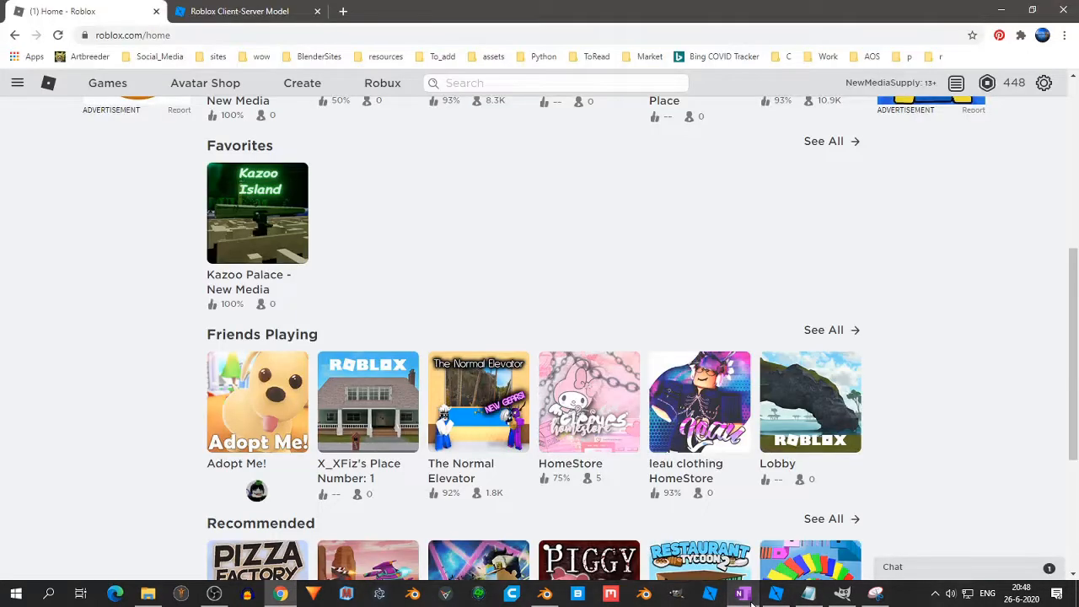
{"action": "left_click", "coordinate": [778, 596]}
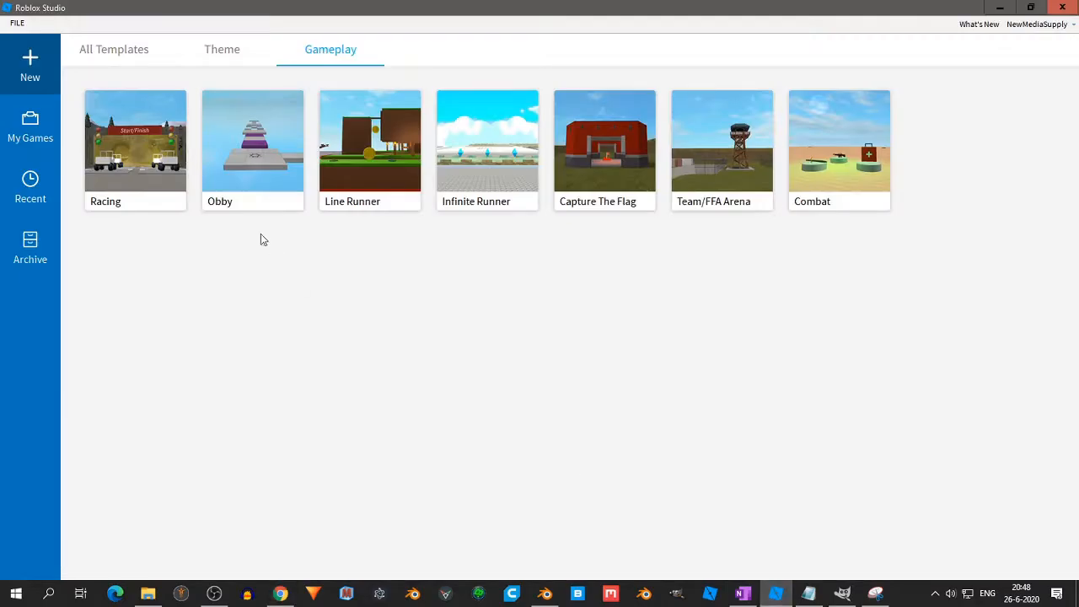
{"action": "left_click", "coordinate": [742, 596]}
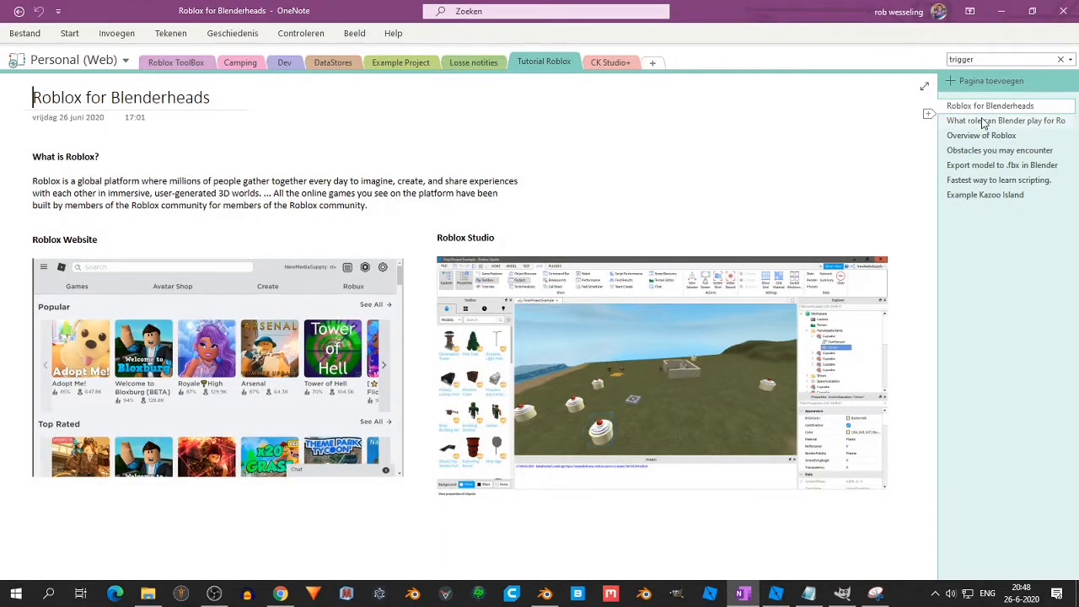
{"action": "left_click", "coordinate": [983, 121]}
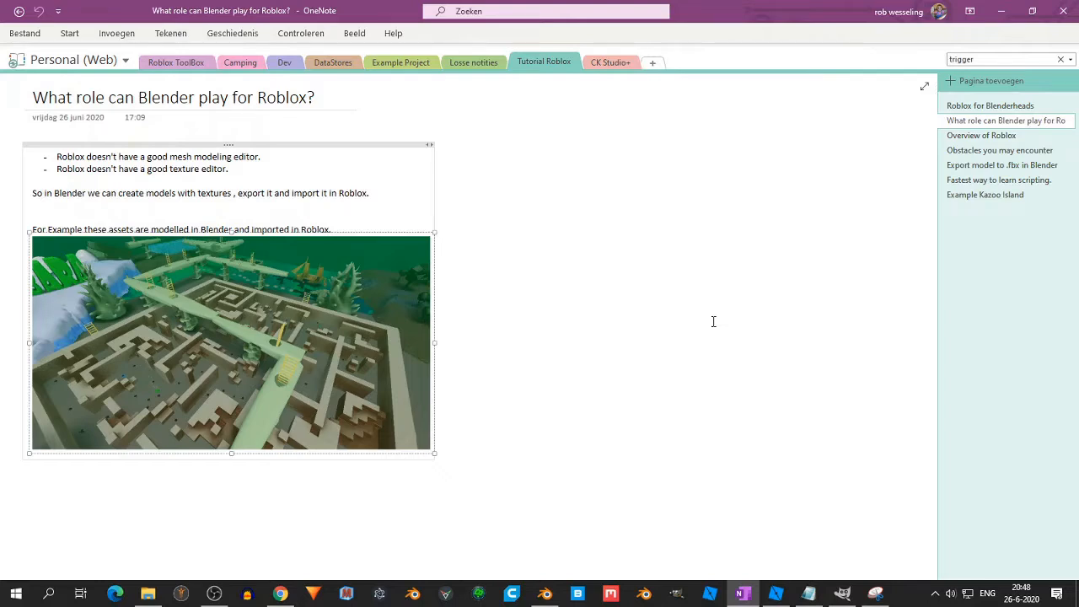
Switch to Roblox Studio and create a new place from the Baseplate template
{"action": "left_click", "coordinate": [776, 594]}
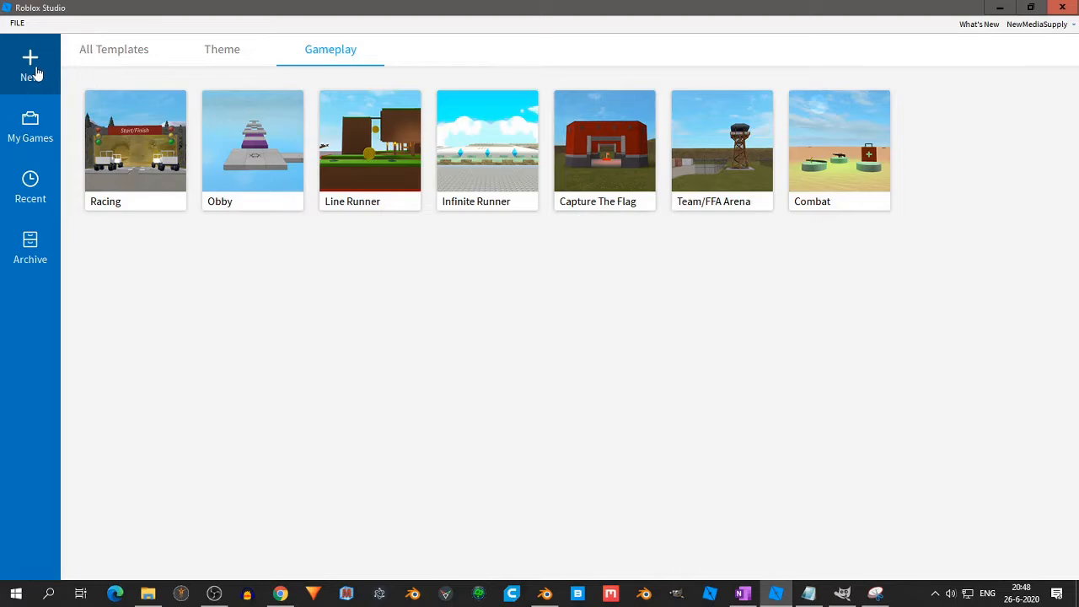
{"action": "left_click", "coordinate": [120, 52]}
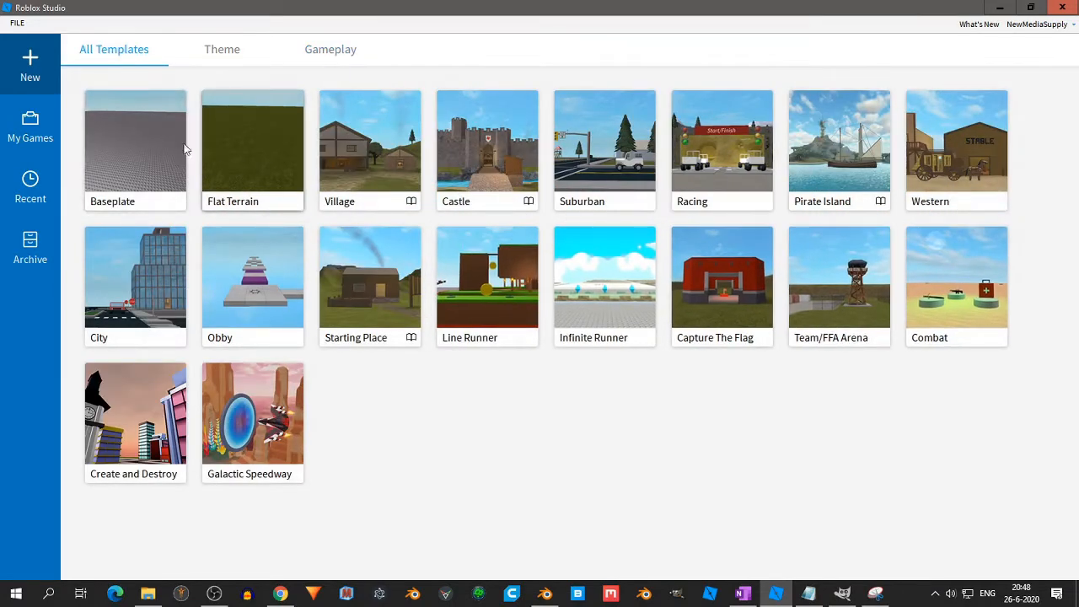
{"action": "left_click", "coordinate": [542, 338]}
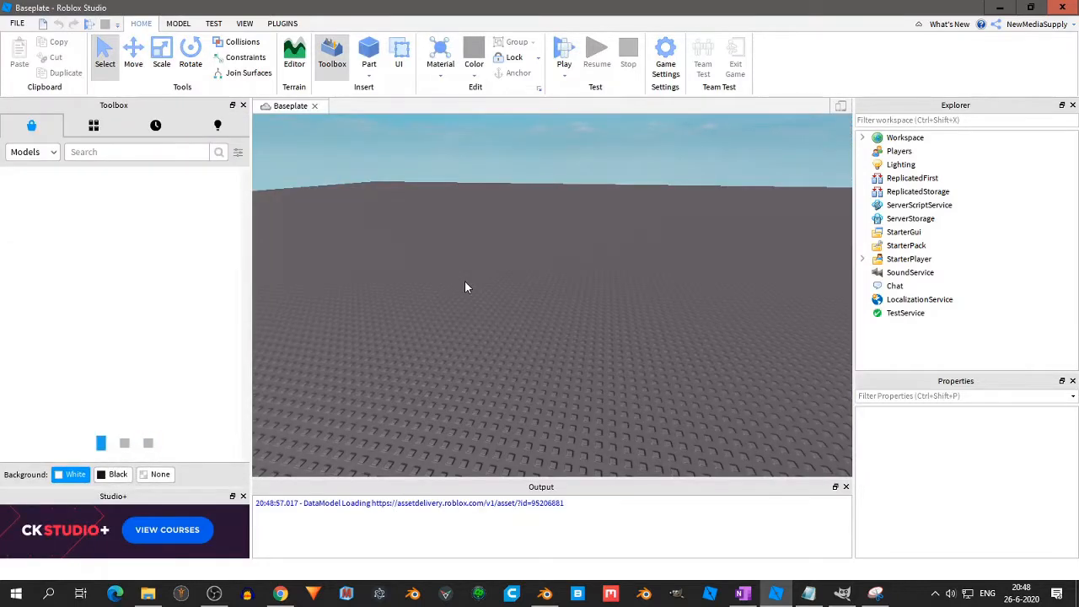
Insert a block part on the baseplate and bring it into close view
{"action": "left_click", "coordinate": [178, 24]}
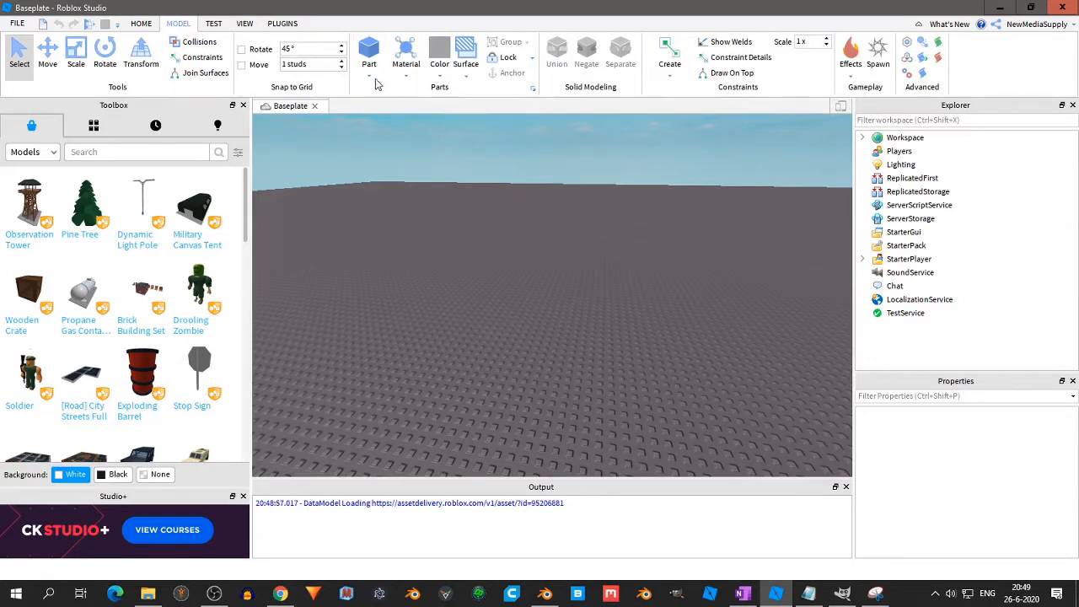
{"action": "left_click", "coordinate": [371, 76]}
{"action": "left_click", "coordinate": [390, 89]}
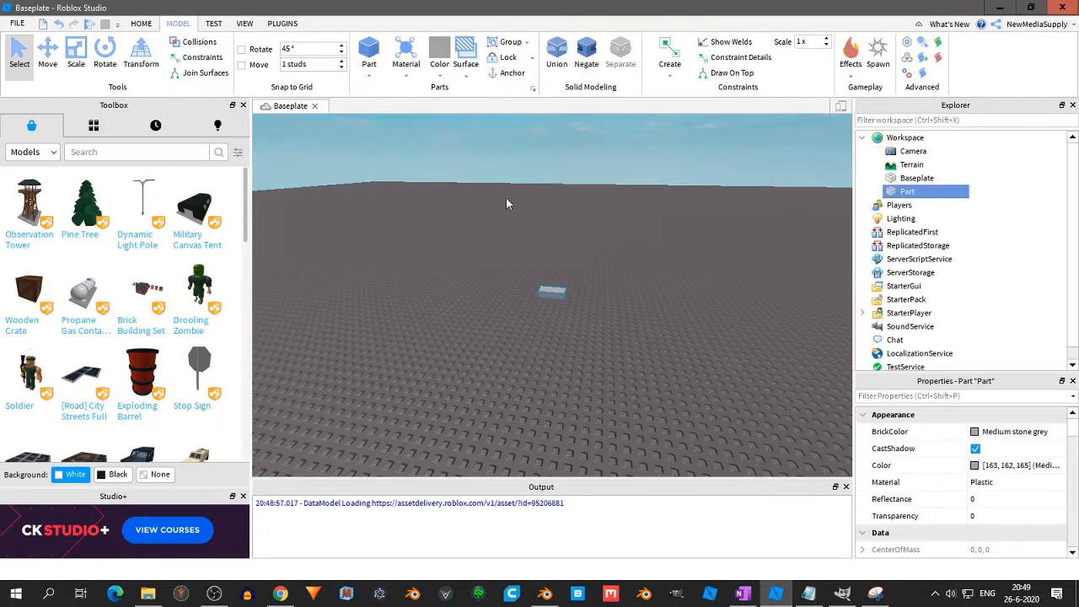
{"action": "scroll", "coordinate": [536, 276], "scroll_direction": "up", "scroll_amount": 5}
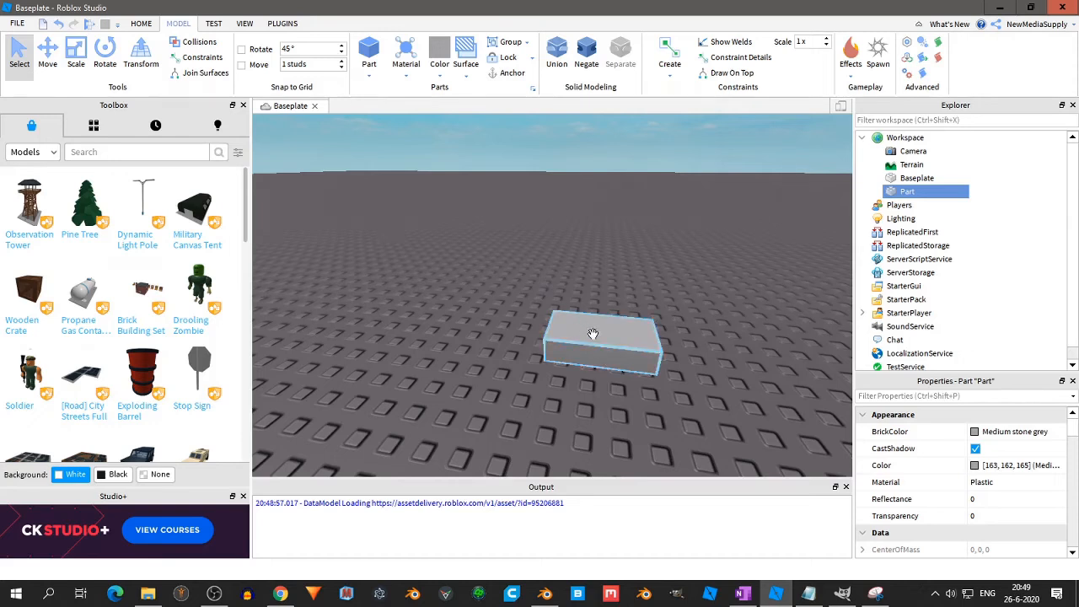
{"action": "middle_click_drag", "start_coordinate": [593, 334], "coordinate": [585, 330]}
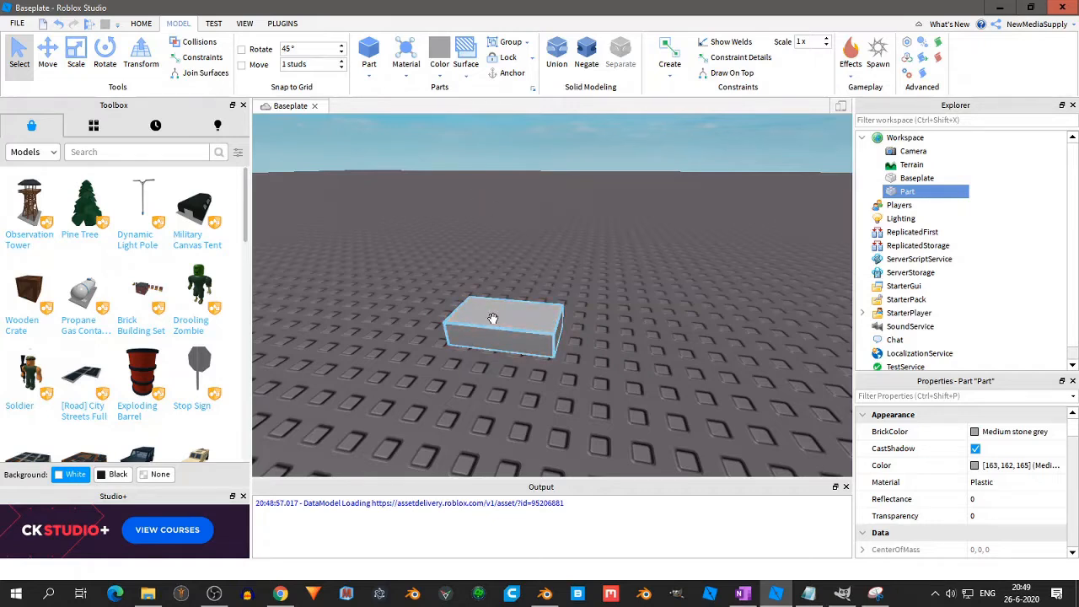
Duplicate the block part and move the copy slightly upward with the Move tool
{"action": "key", "text": "ctrl+d"}
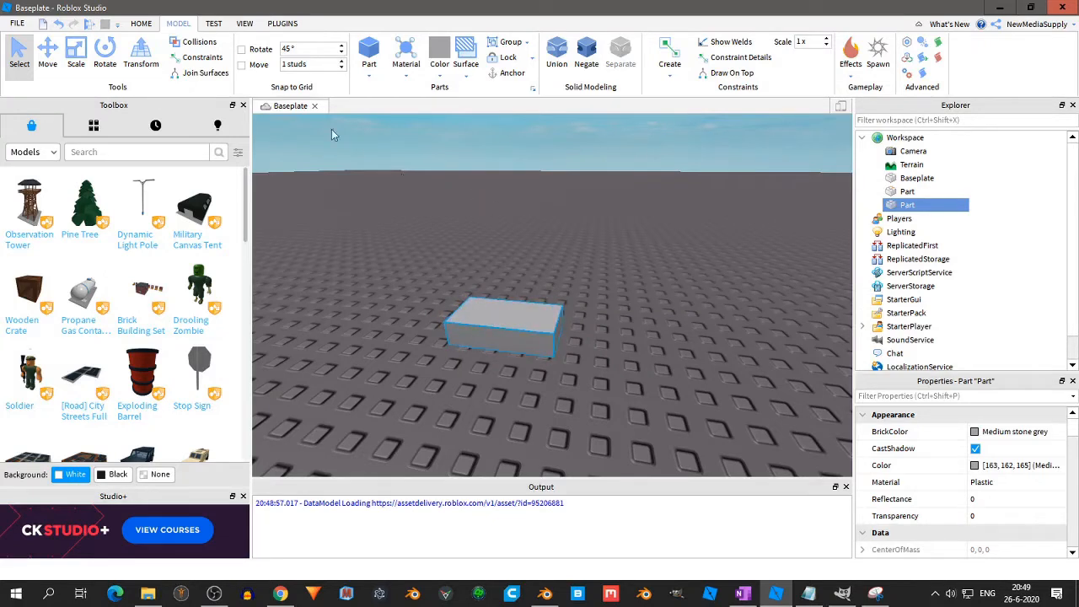
{"action": "left_click", "coordinate": [47, 55]}
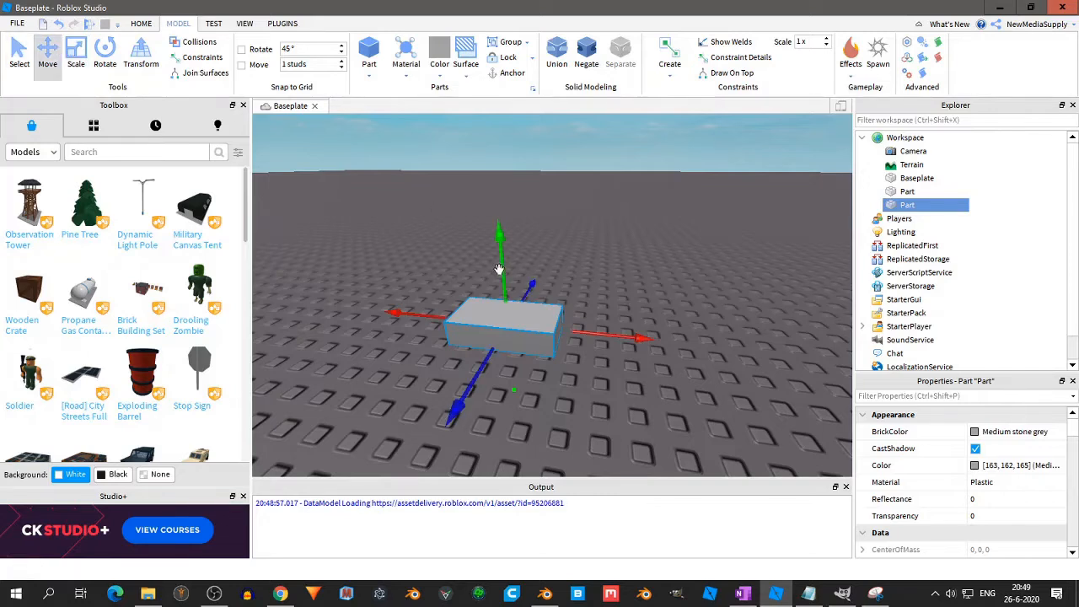
{"action": "left_click_drag", "start_coordinate": [501, 265], "coordinate": [503, 256]}
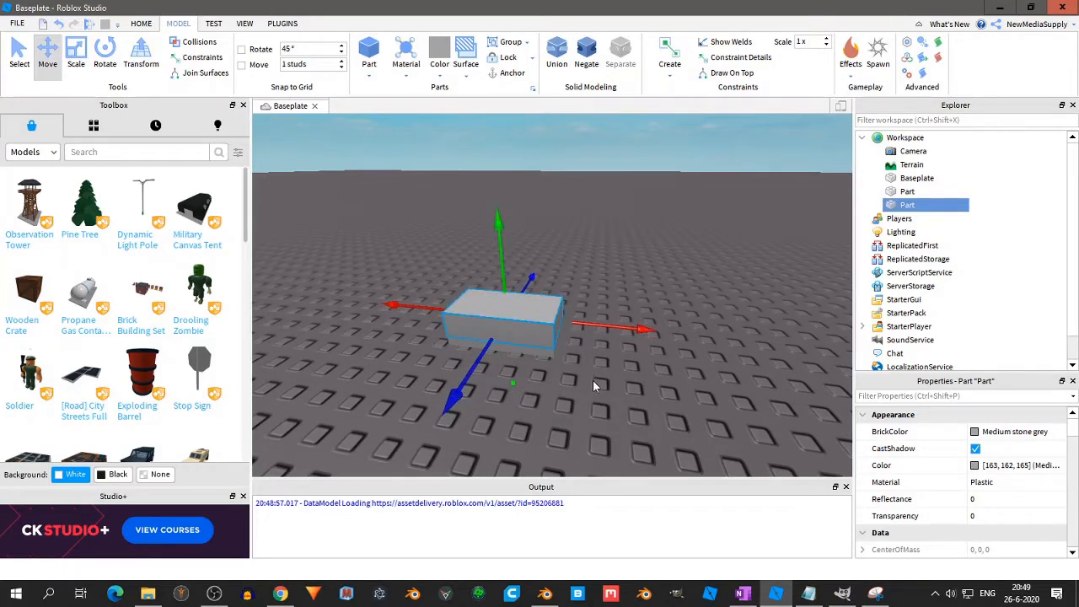
Scale the raised block copy down to a smaller, narrower slab sitting on top of the original block
{"action": "left_click", "coordinate": [104, 55]}
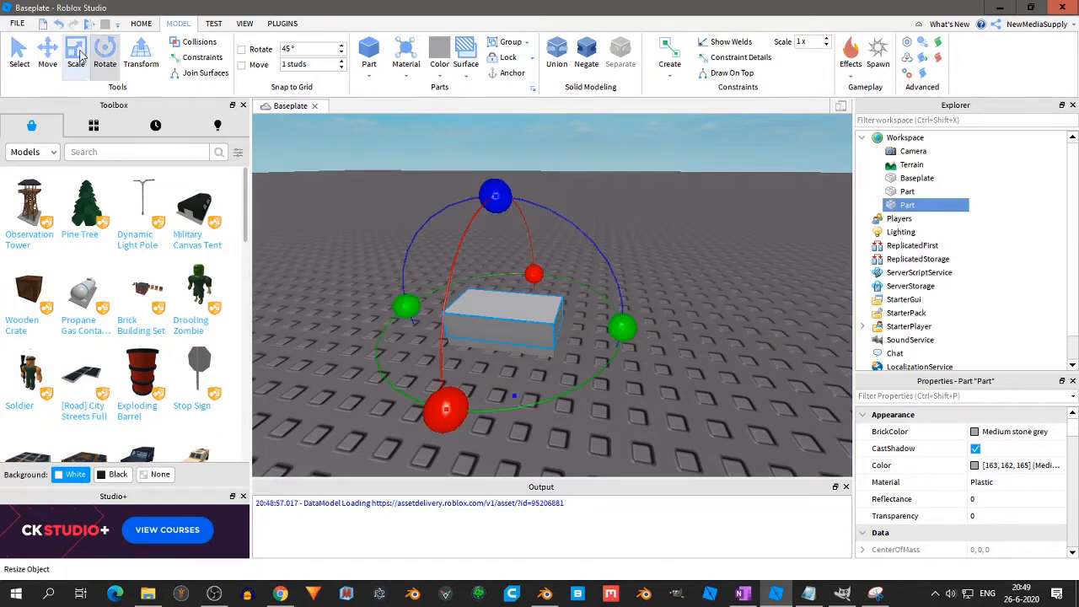
{"action": "left_click", "coordinate": [76, 55]}
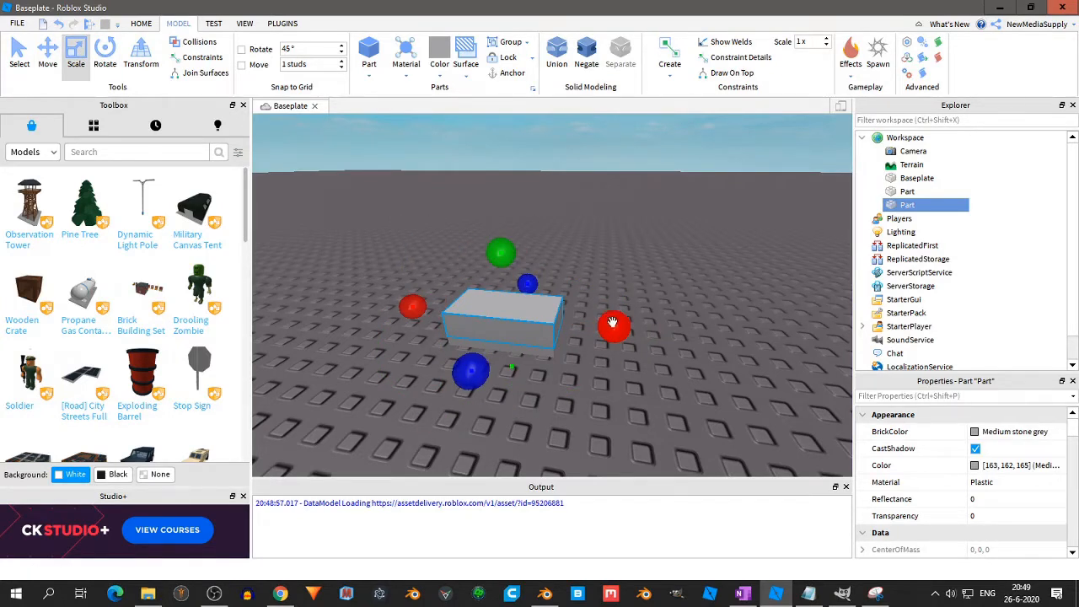
{"action": "mouse_move", "coordinate": [614, 325]}
{"action": "left_mouse_down"}
{"action": "mouse_move", "coordinate": [653, 323]}
{"action": "mouse_move", "coordinate": [610, 323]}
{"action": "left_mouse_up"}
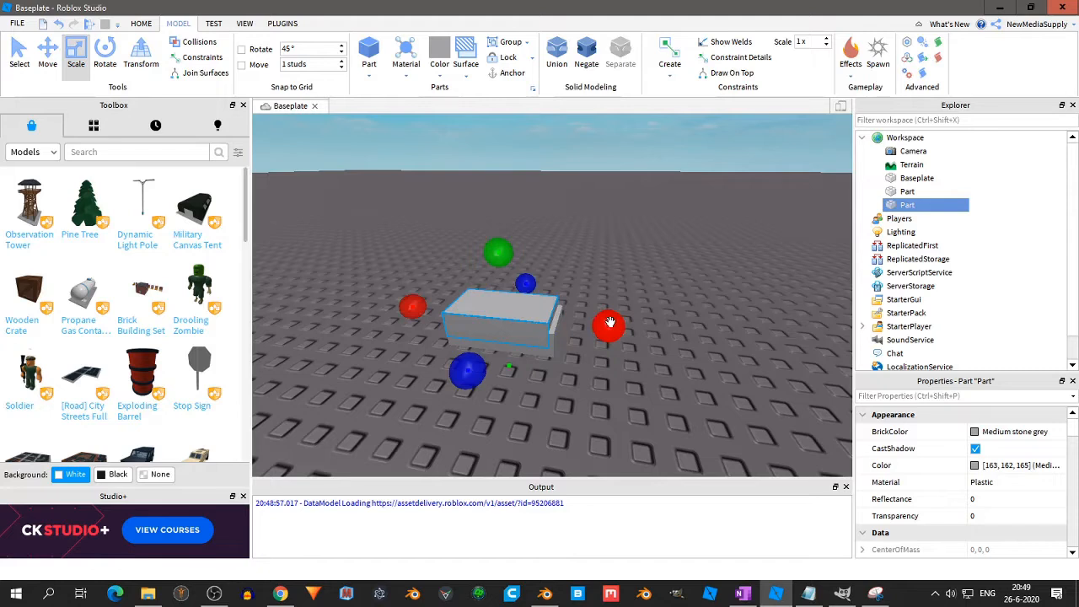
{"action": "left_click_drag", "start_coordinate": [498, 252], "coordinate": [498, 261]}
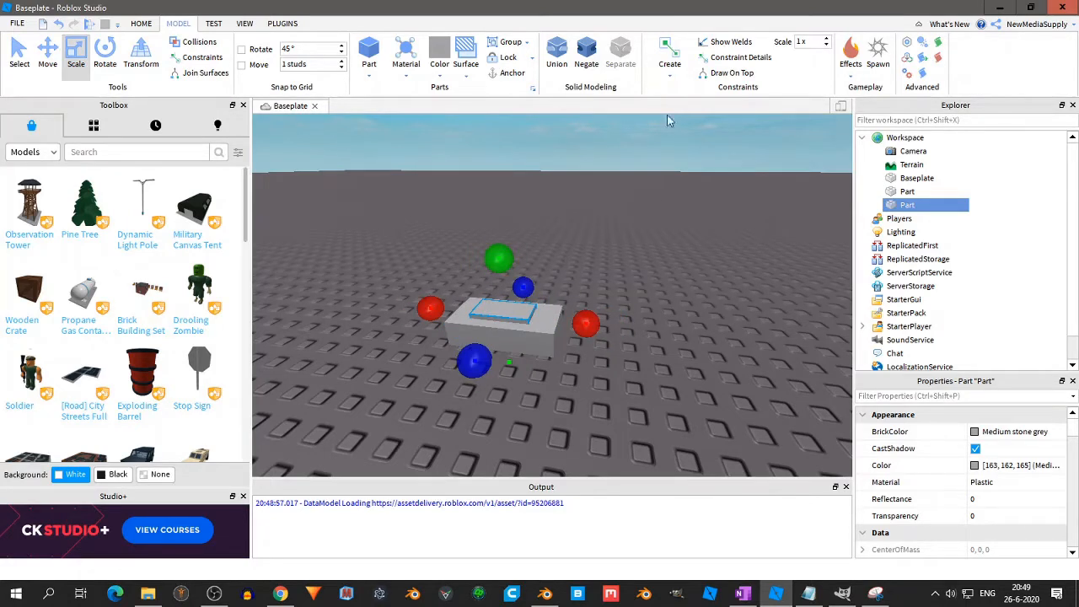
Negate the small slab and union it with the larger block to cut a rectangular recess into its top
{"action": "left_click", "coordinate": [589, 57]}
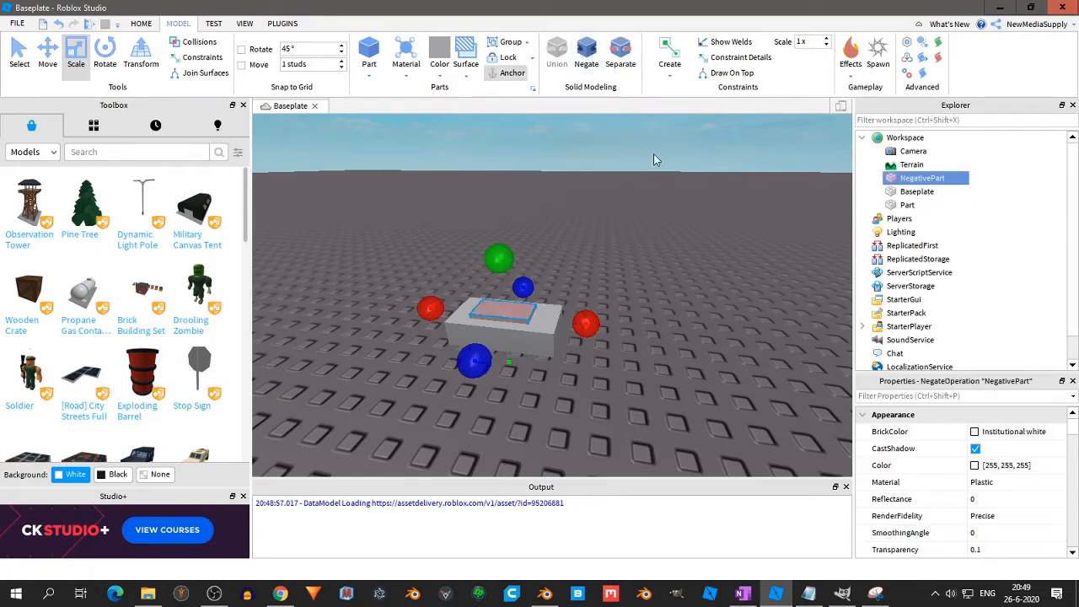
{"action": "left_click", "coordinate": [542, 333]}
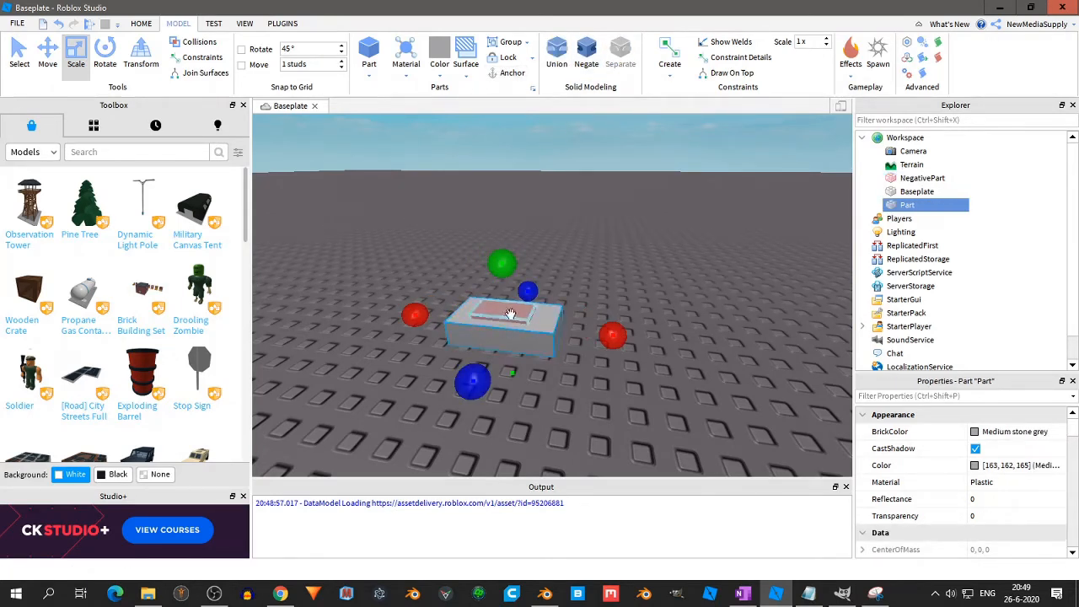
{"action": "left_click", "coordinate": [542, 336]}
{"action": "left_click", "coordinate": [543, 338], "text": "ctrl"}
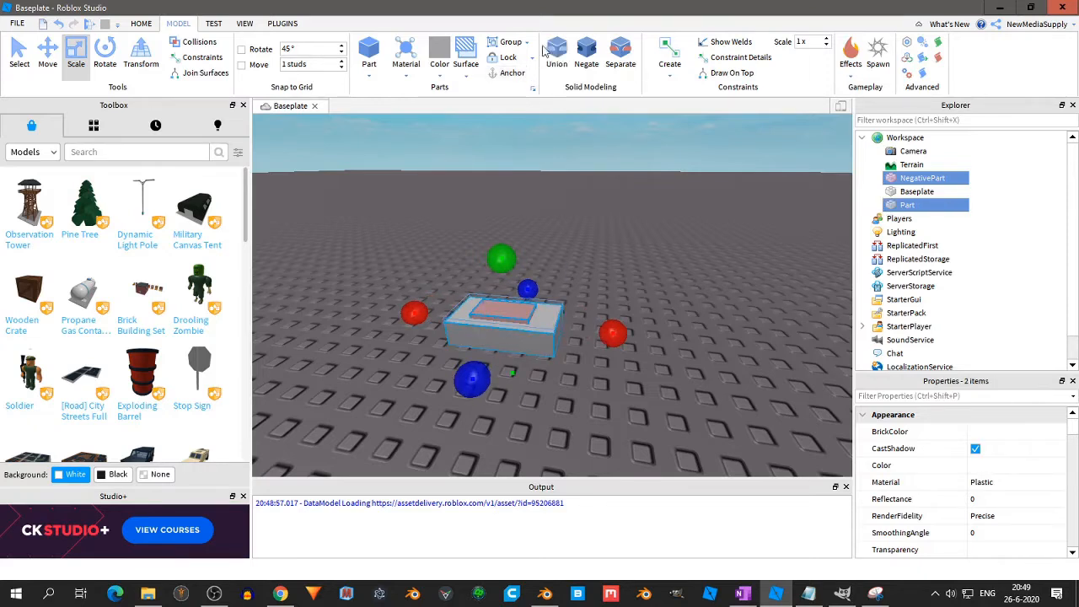
{"action": "left_click", "coordinate": [556, 57]}
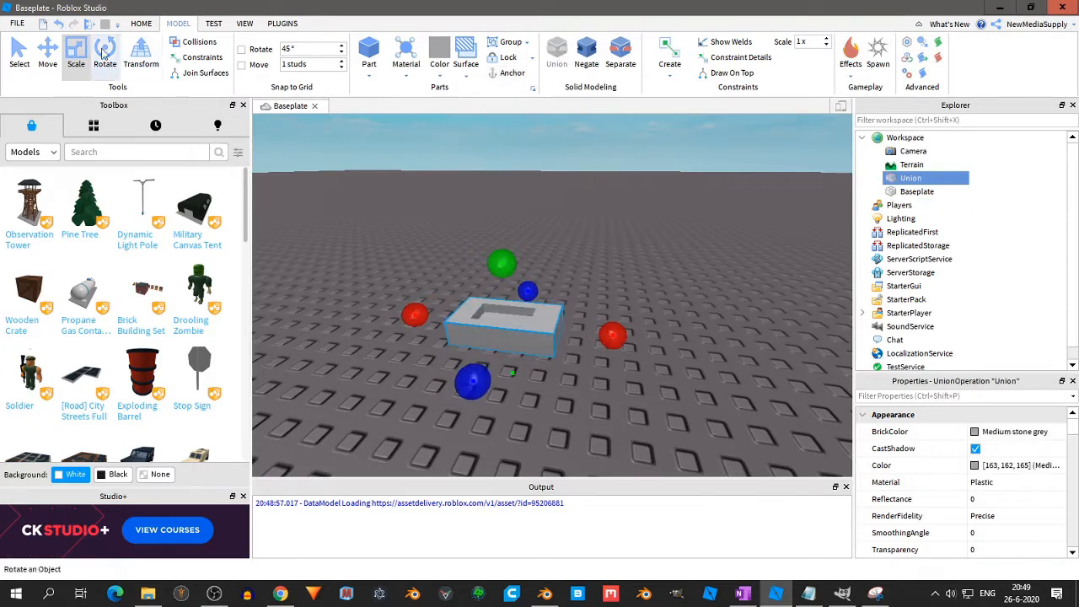
Move the recessed block a short distance across the baseplate with the Select tool
{"action": "key", "text": "ctrl+1"}
{"action": "right_click_drag", "start_coordinate": [591, 283], "coordinate": [618, 250]}
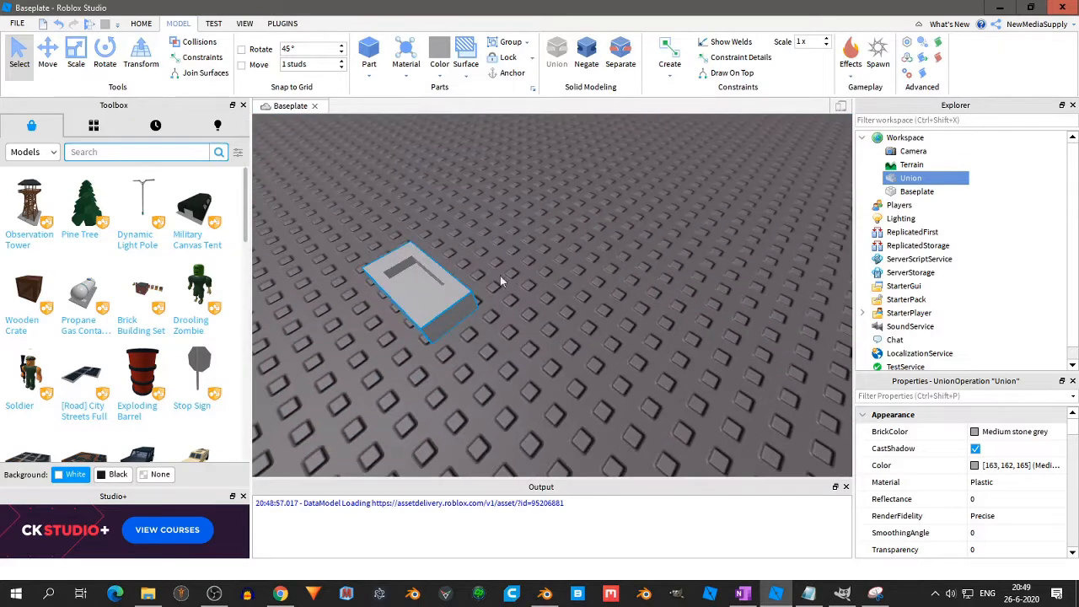
{"action": "left_click_drag", "start_coordinate": [453, 304], "coordinate": [462, 305]}
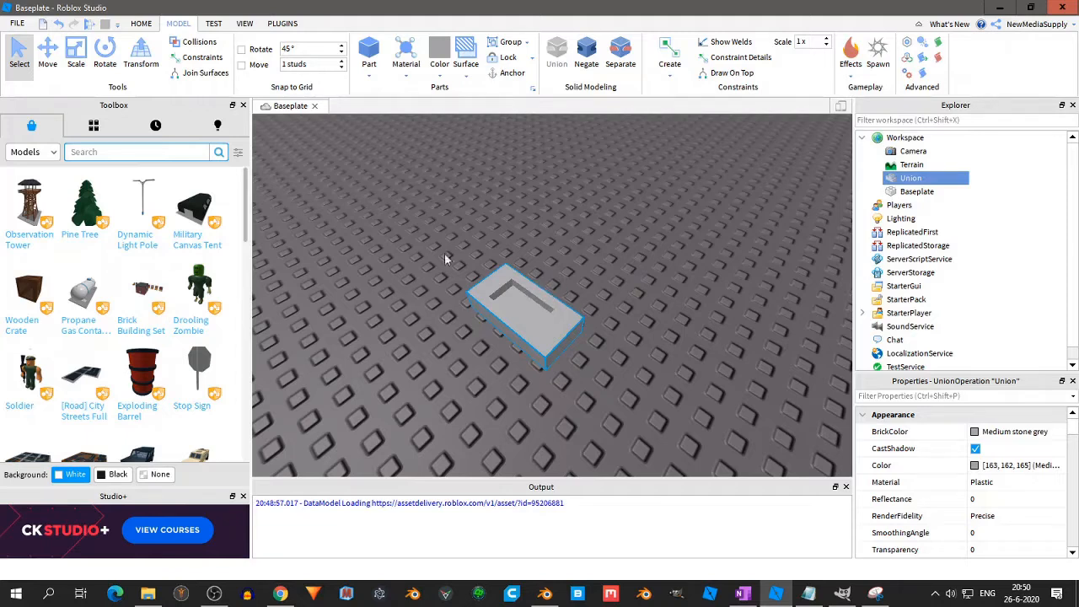
View the available basic part shapes, and switch to Blender to compare them with the Suzanne mesh
{"action": "left_click", "coordinate": [370, 74]}
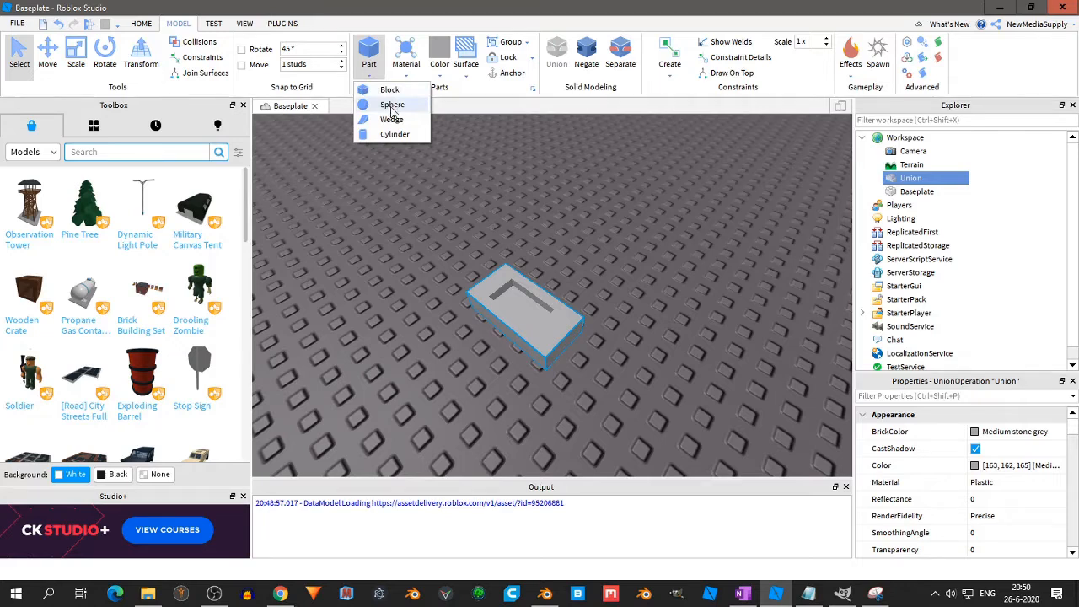
{"action": "left_click", "coordinate": [463, 329]}
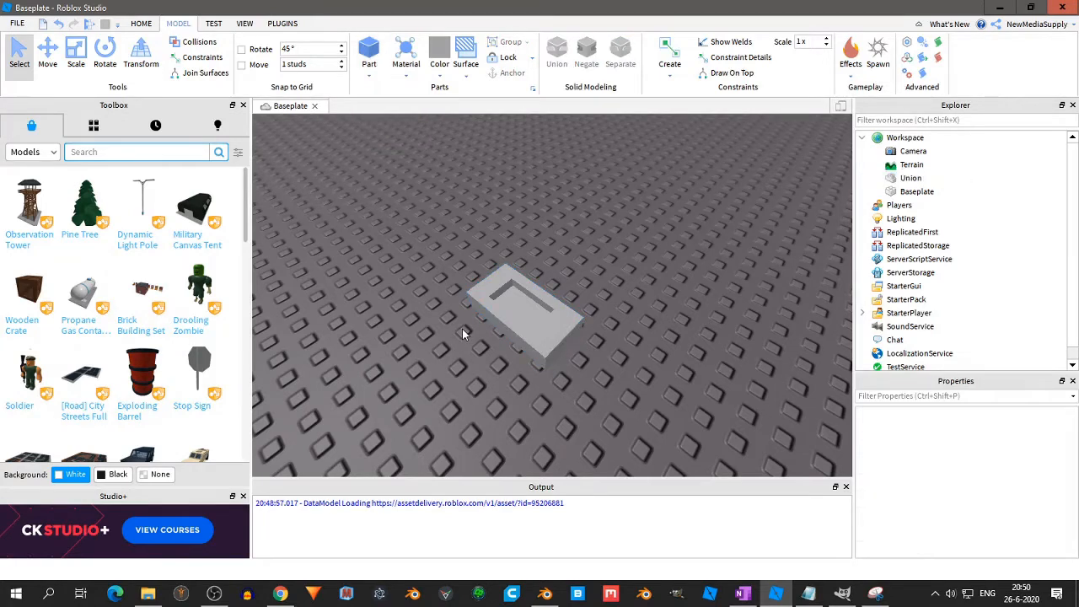
{"action": "left_click", "coordinate": [504, 307]}
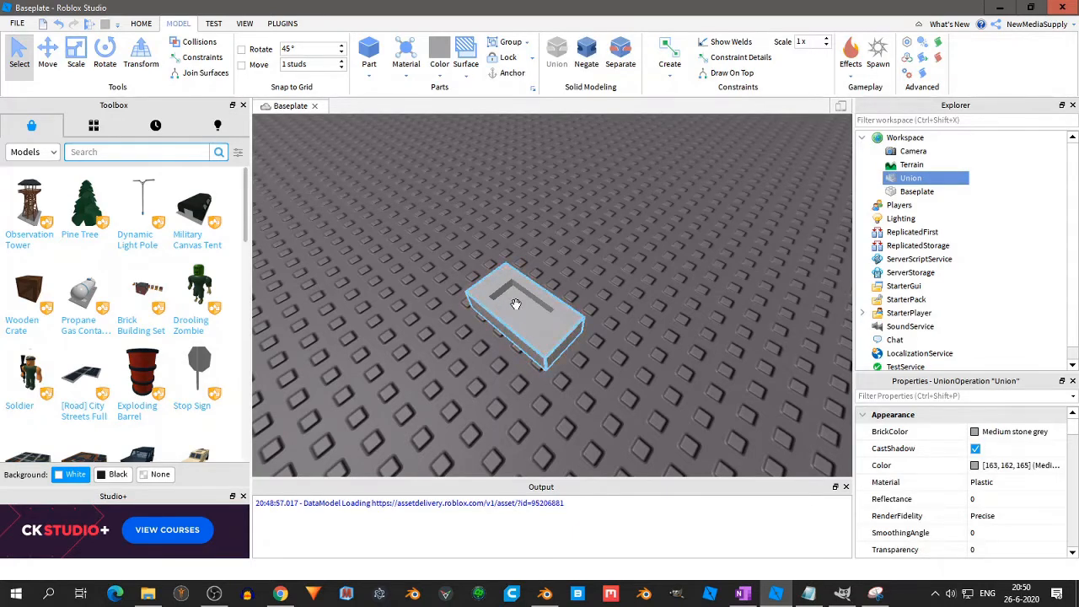
{"action": "left_click", "coordinate": [544, 594]}
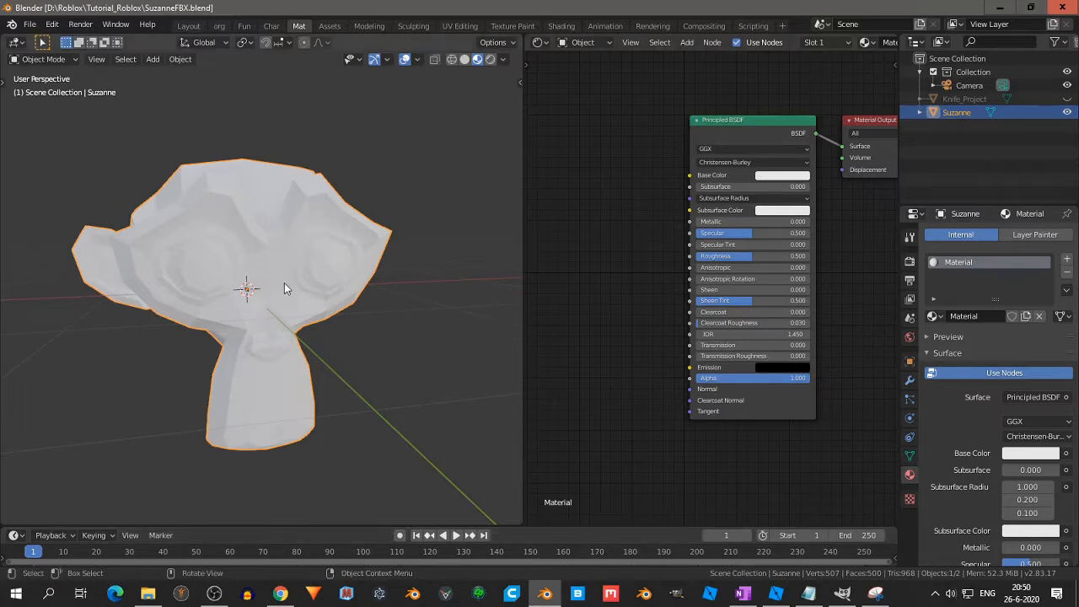
Switch back to Roblox Studio and set the recessed block's material to Wood
{"action": "key", "text": "alt+Tab"}
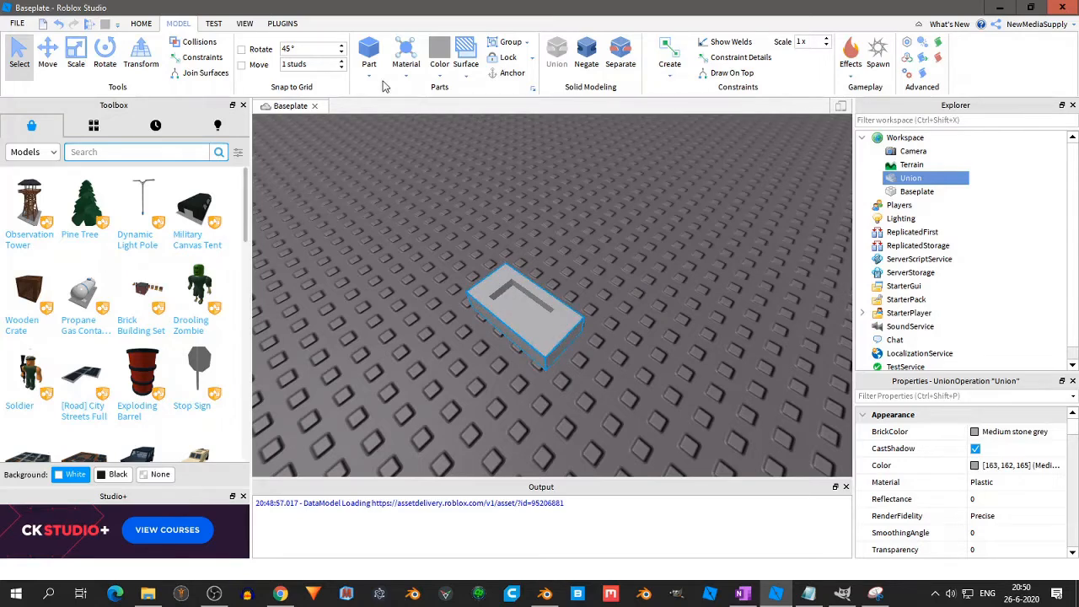
{"action": "left_click", "coordinate": [406, 61]}
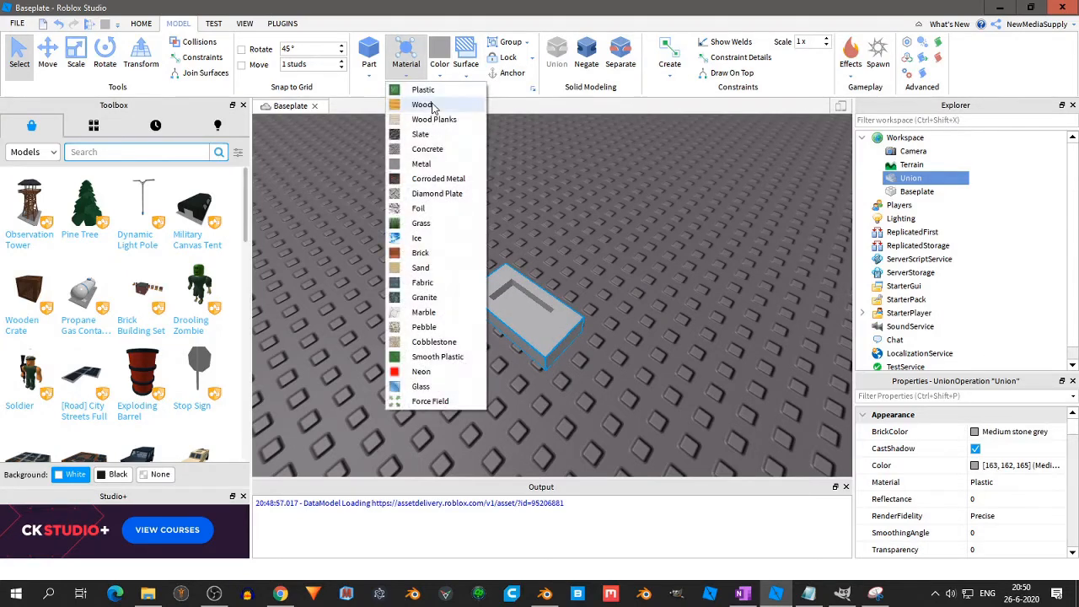
{"action": "left_click", "coordinate": [433, 105]}
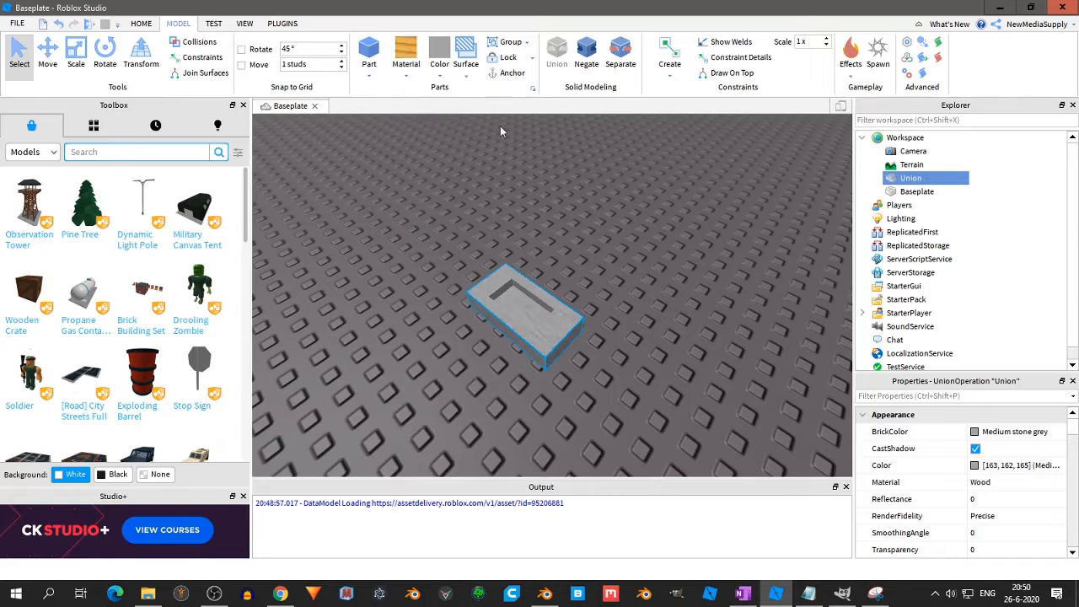
Set the wooden block's colour to Daisy orange and inspect its surface up close
{"action": "left_click", "coordinate": [439, 61]}
{"action": "left_click", "coordinate": [483, 209]}
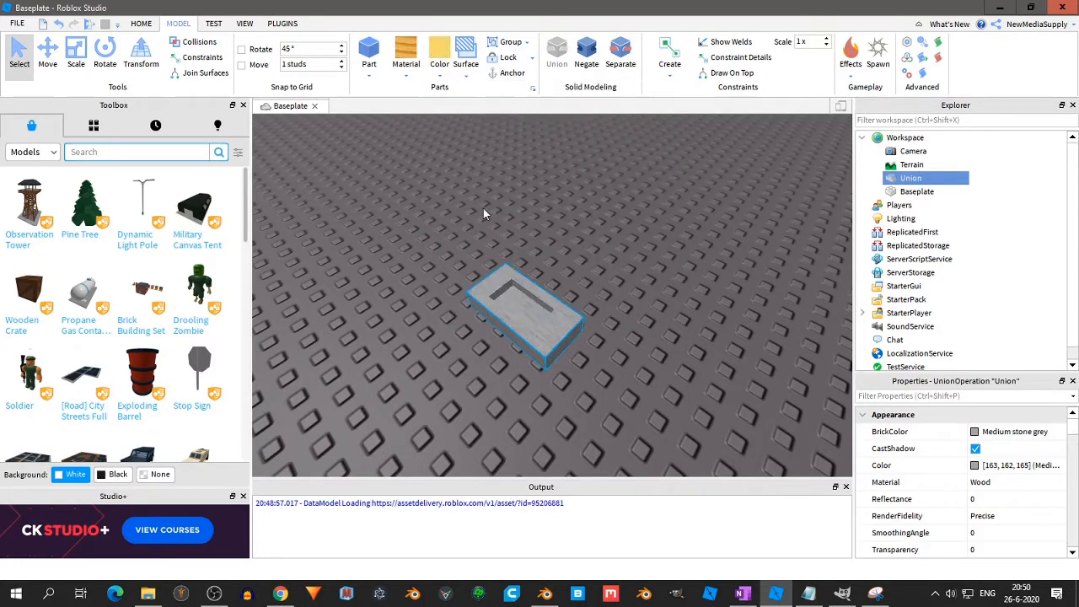
{"action": "right_click_drag", "start_coordinate": [533, 326], "coordinate": [538, 326]}
{"action": "scroll", "coordinate": [538, 327], "scroll_direction": "down", "scroll_amount": 2}
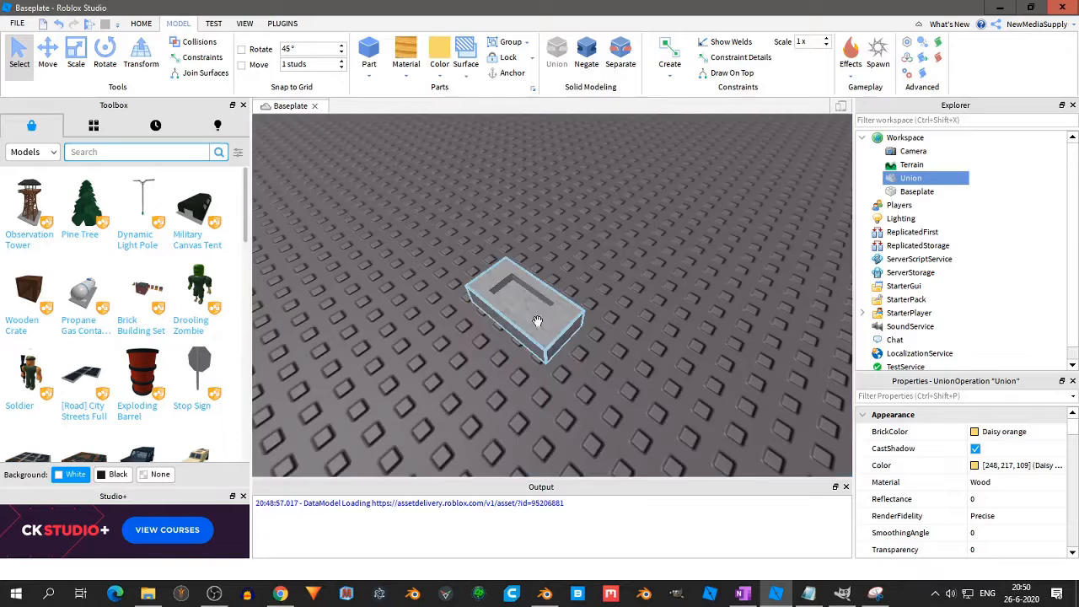
{"action": "scroll", "coordinate": [538, 320], "scroll_direction": "up", "scroll_amount": 2}
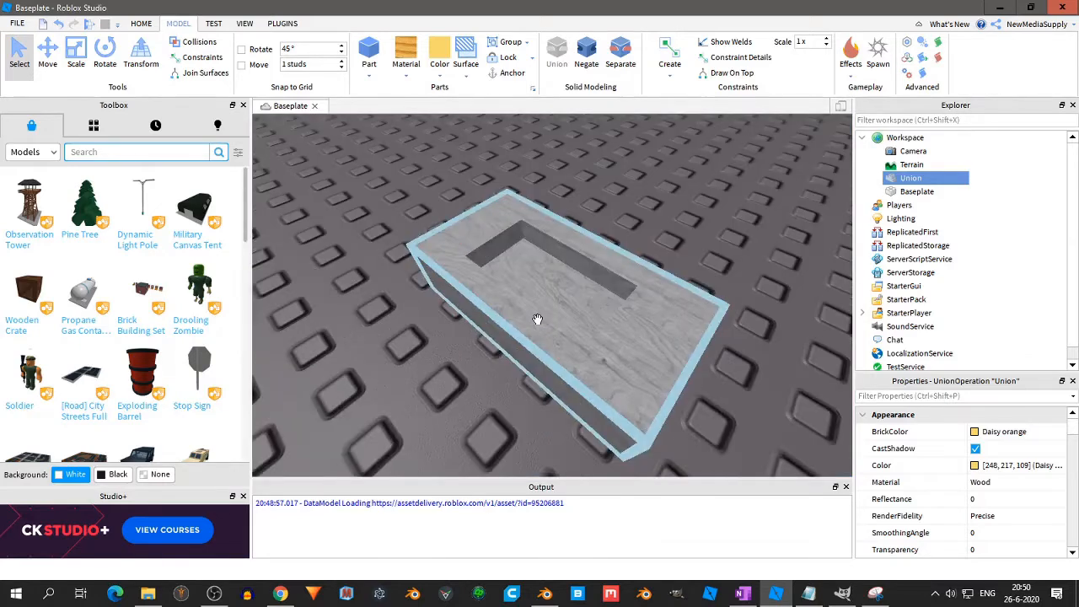
{"action": "scroll", "coordinate": [535, 323], "scroll_direction": "up", "scroll_amount": 3}
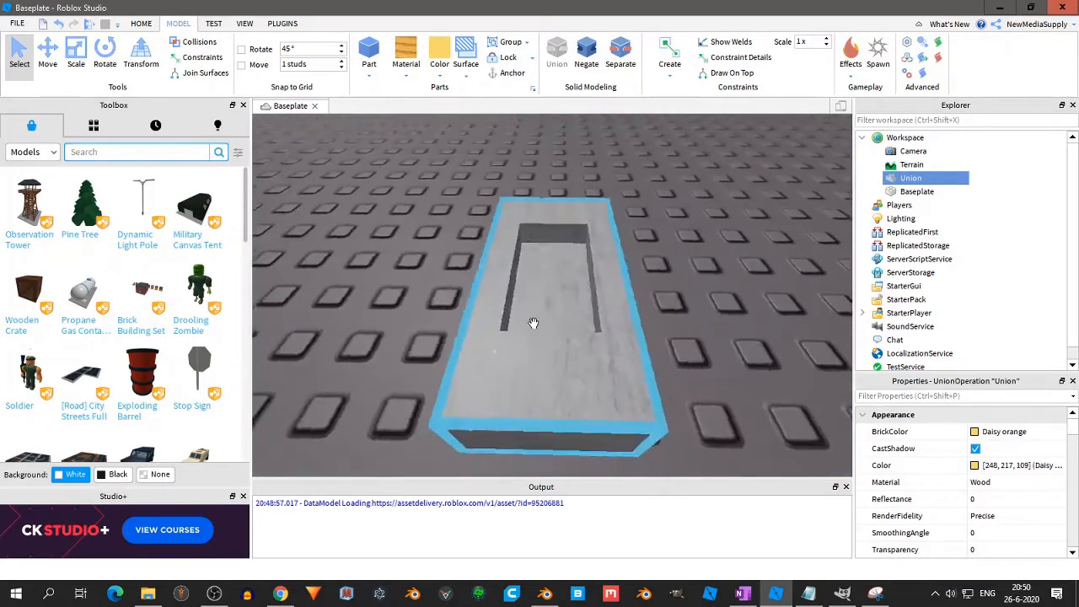
{"action": "right_click_drag", "start_coordinate": [533, 323], "coordinate": [533, 323]}
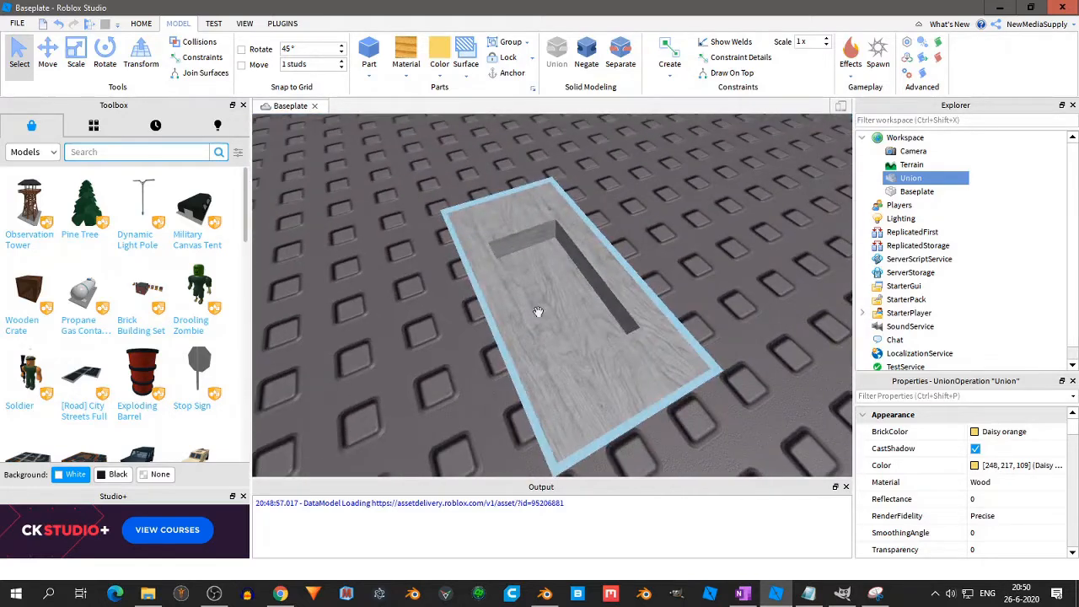
Change the wooden block's colour to Br. yellowish orange and check it from the side
{"action": "left_click", "coordinate": [442, 77]}
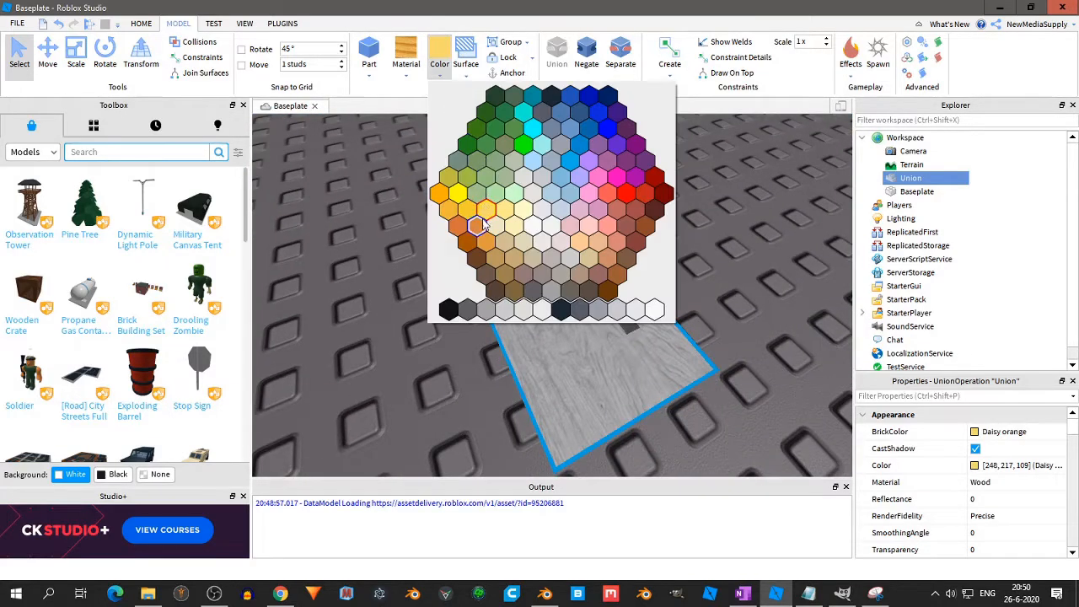
{"action": "left_click", "coordinate": [499, 241]}
{"action": "right_click_drag", "start_coordinate": [637, 300], "coordinate": [638, 300]}
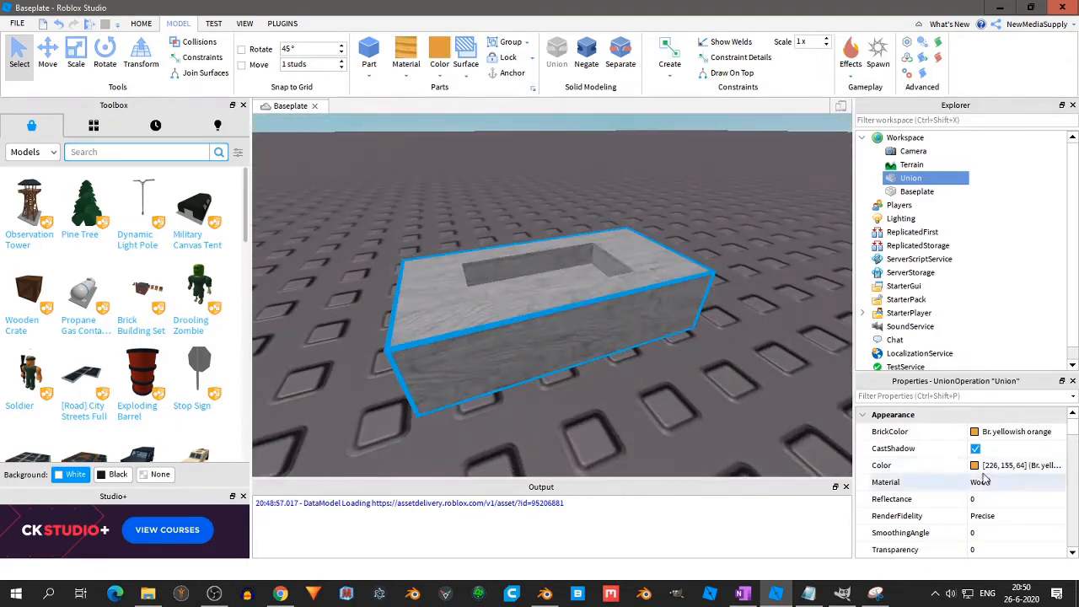
{"action": "right_click_drag", "start_coordinate": [634, 329], "coordinate": [667, 334]}
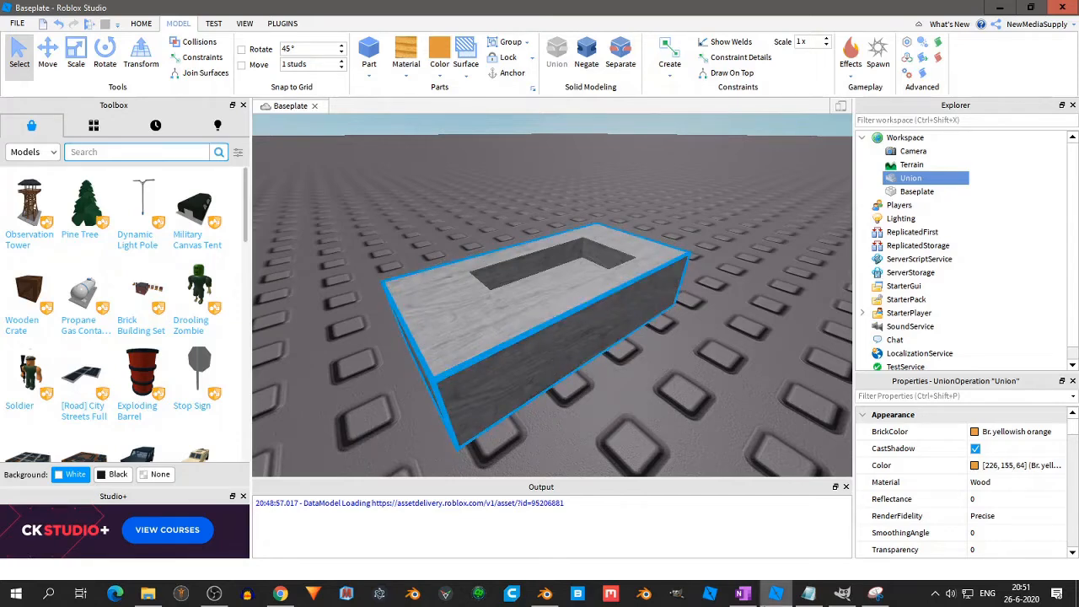
Switch to the OneNote tutorial notes and open the page "Overview of Roblox"
{"action": "left_click", "coordinate": [742, 593]}
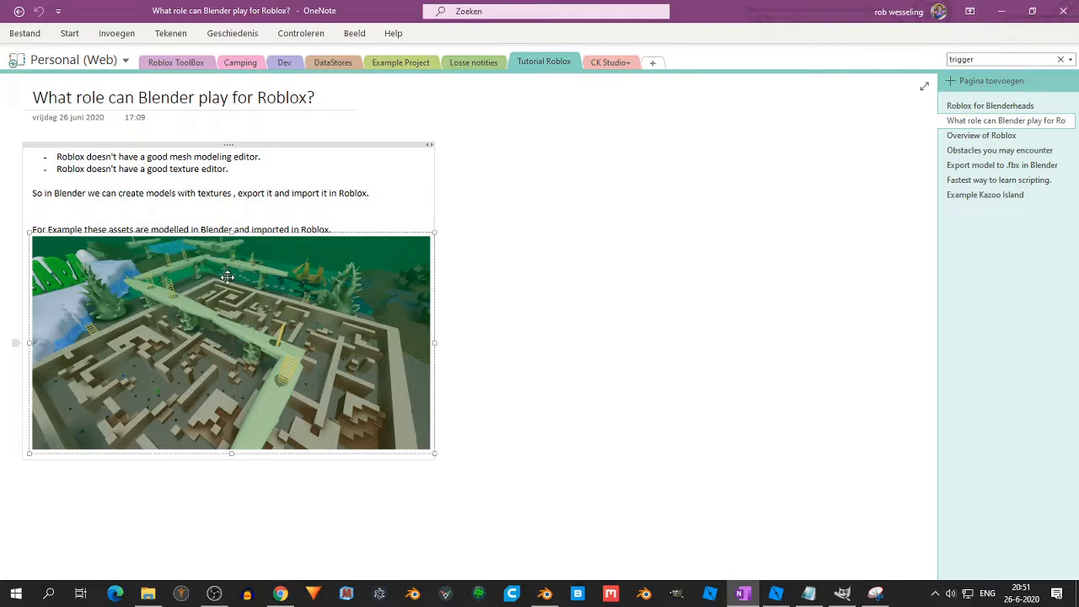
{"action": "left_click", "coordinate": [607, 231]}
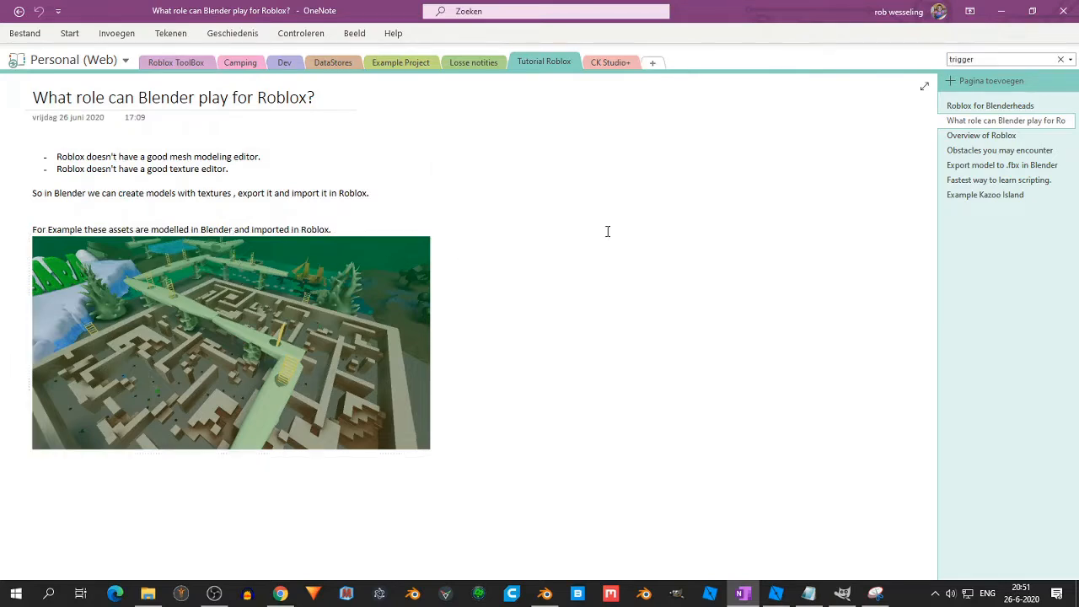
{"action": "left_click", "coordinate": [1002, 136]}
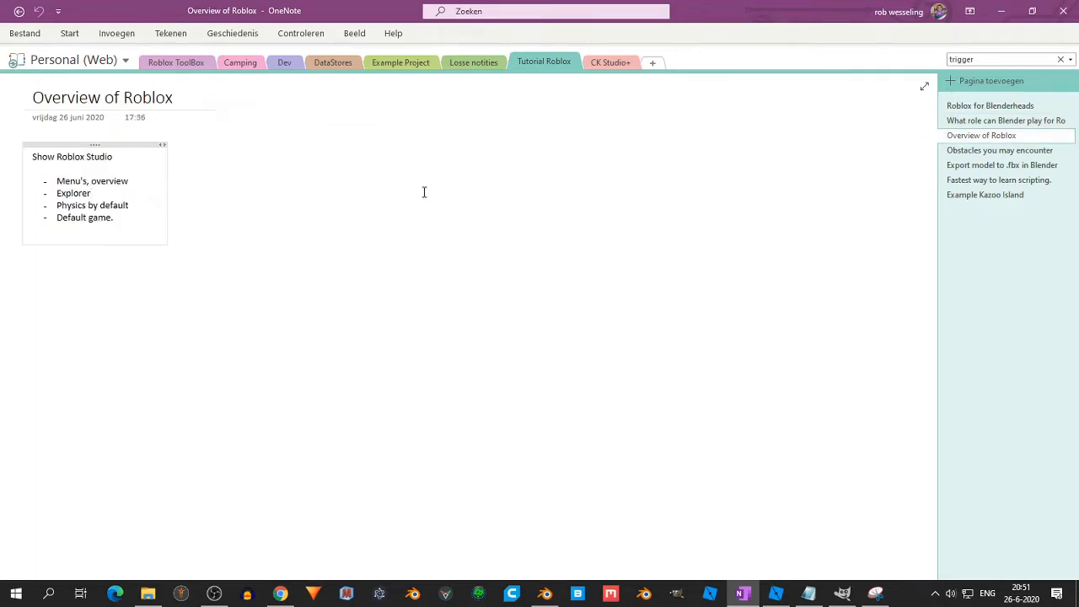
Switch back to Roblox Studio and look through the Home, Model, Test, View and Plugins tool sets
{"action": "key", "text": "alt+Tab"}
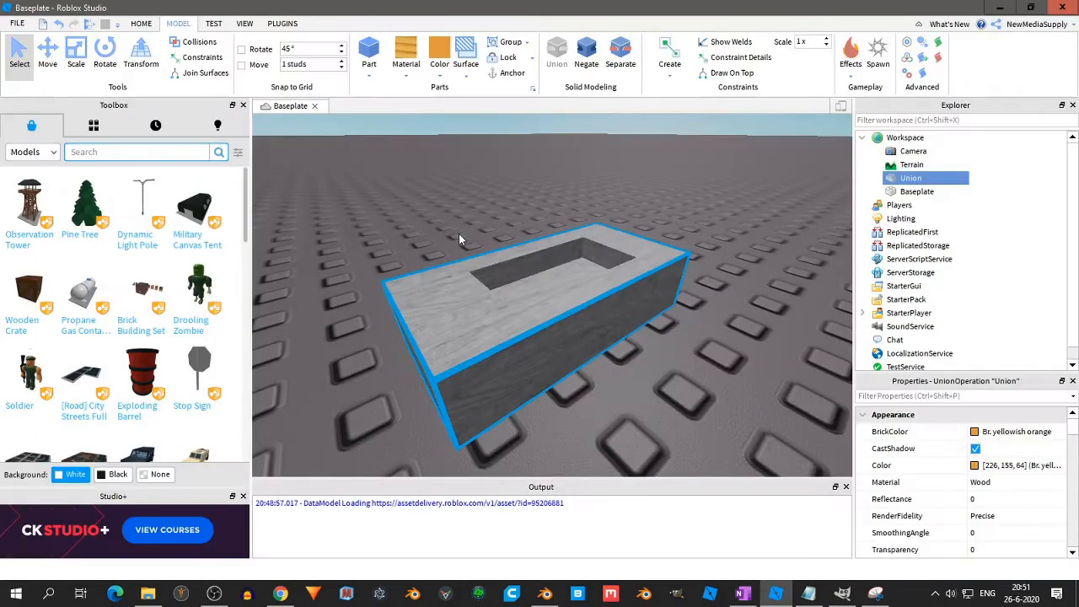
{"action": "left_click", "coordinate": [140, 25]}
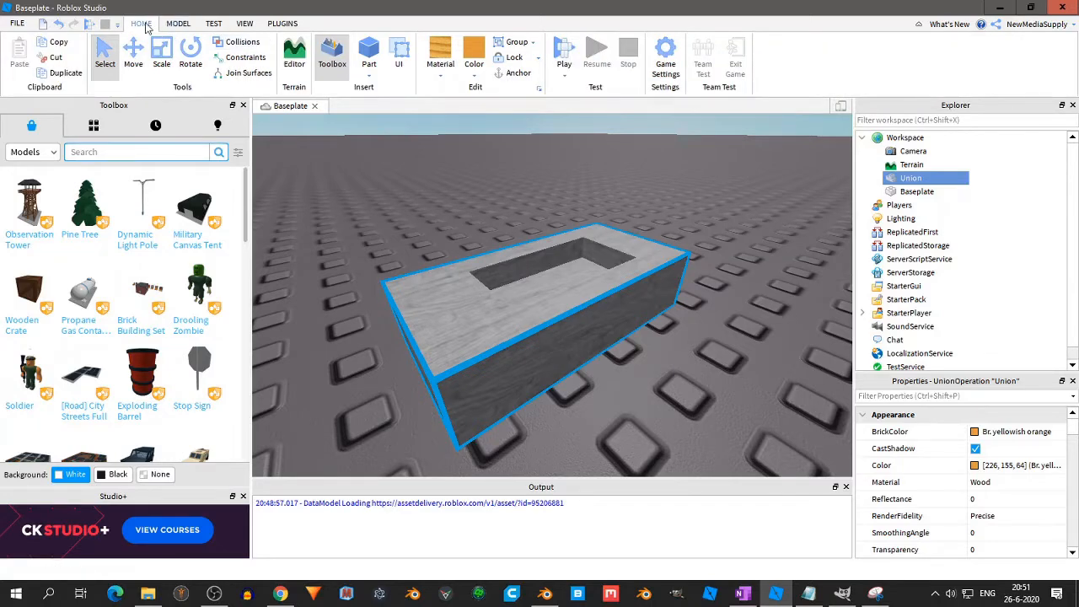
{"action": "left_click", "coordinate": [178, 24]}
{"action": "left_click", "coordinate": [215, 23]}
{"action": "left_click", "coordinate": [245, 24]}
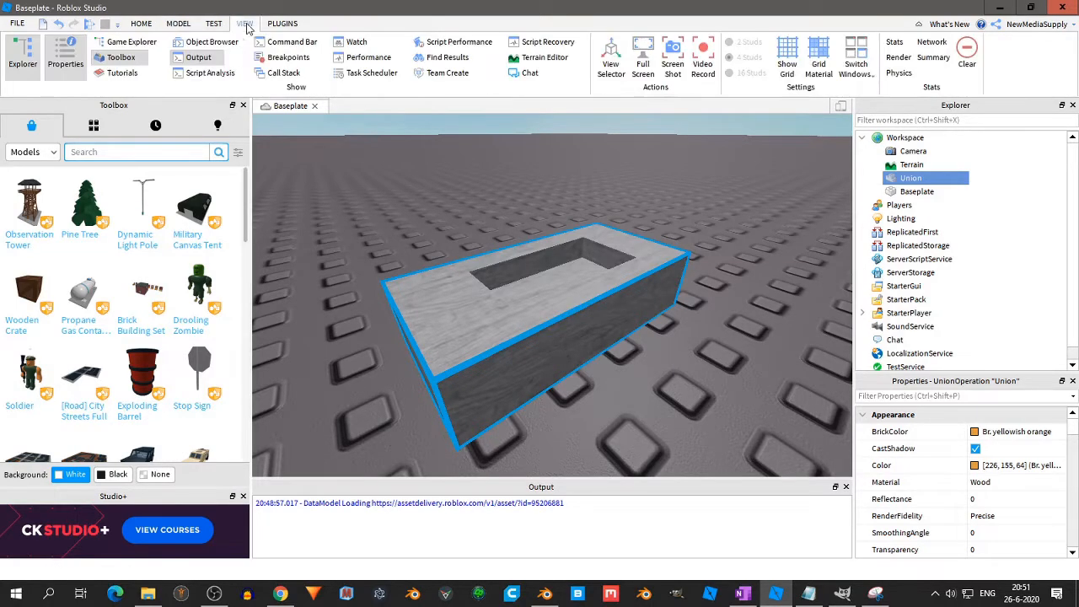
{"action": "left_click", "coordinate": [284, 24]}
{"action": "left_click", "coordinate": [140, 24]}
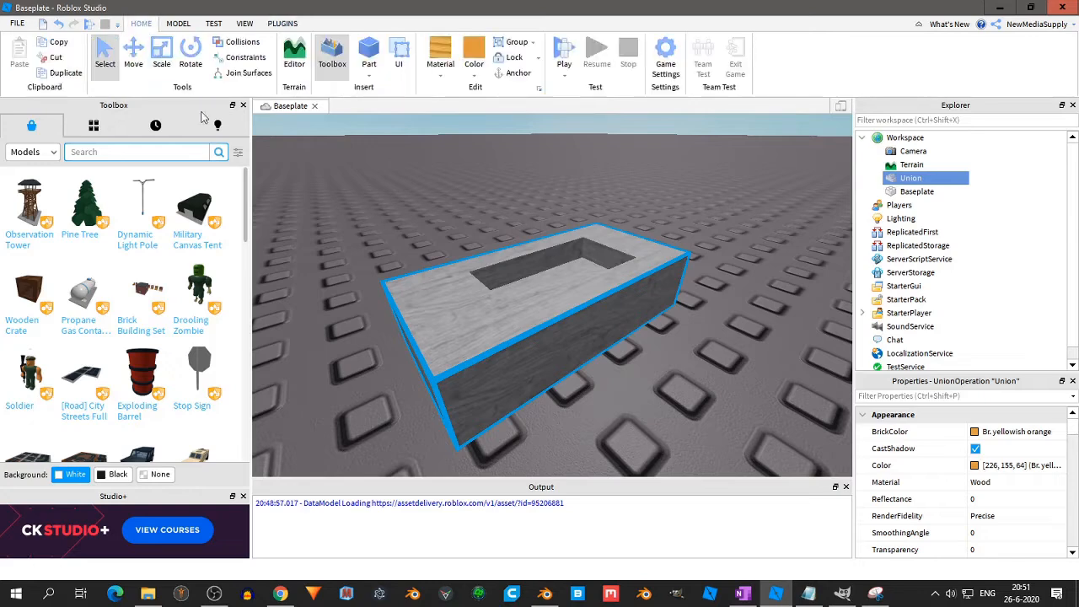
Compare the Home and Model tool sets, and look over the Test and View commands
{"action": "left_click", "coordinate": [178, 23]}
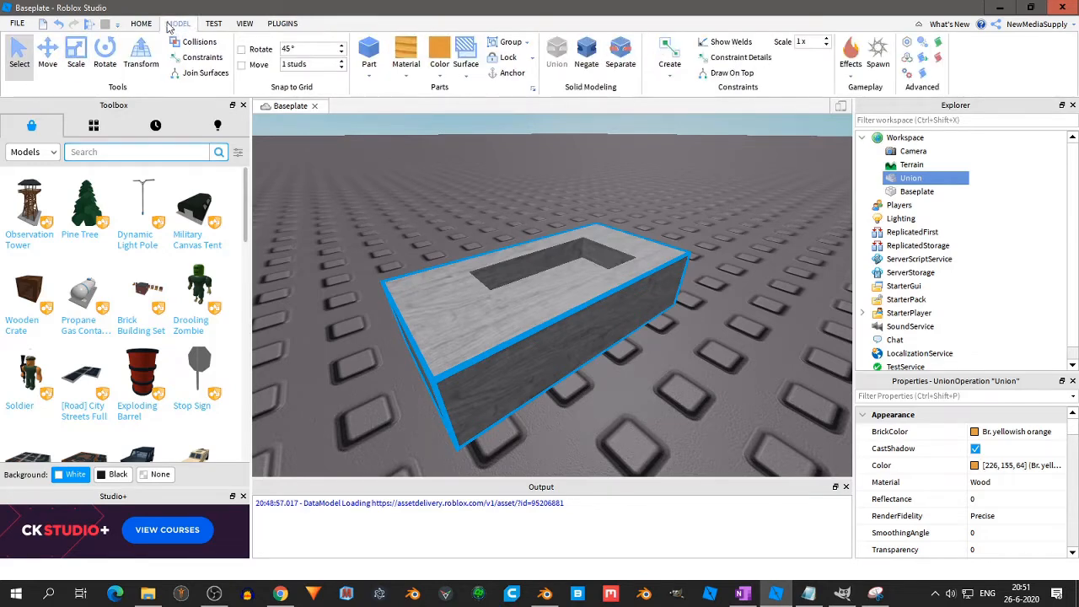
{"action": "left_click", "coordinate": [150, 24]}
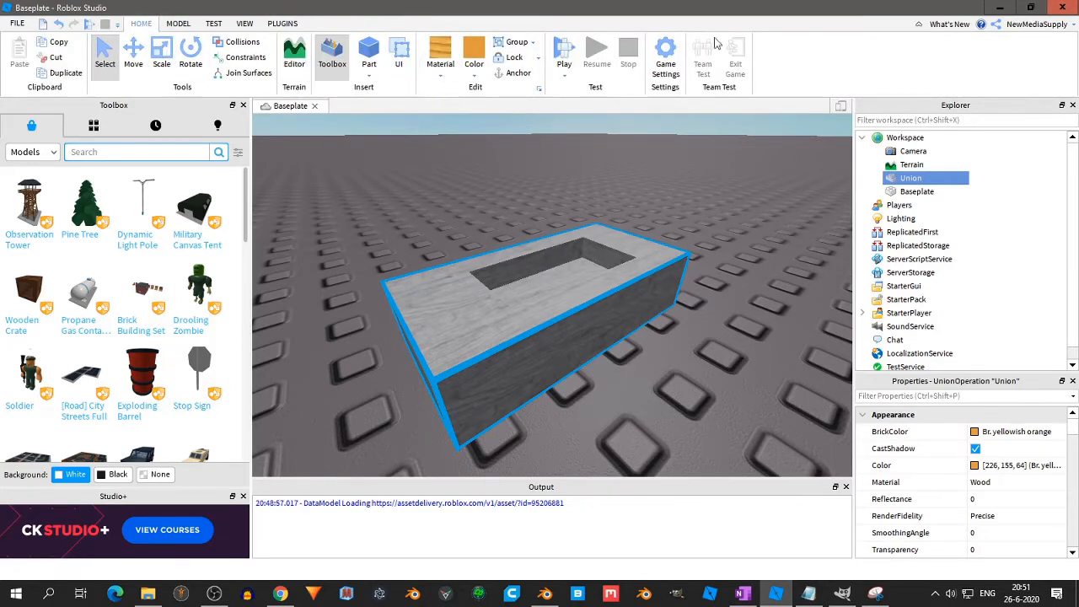
{"action": "left_click", "coordinate": [178, 23]}
{"action": "left_click", "coordinate": [213, 24]}
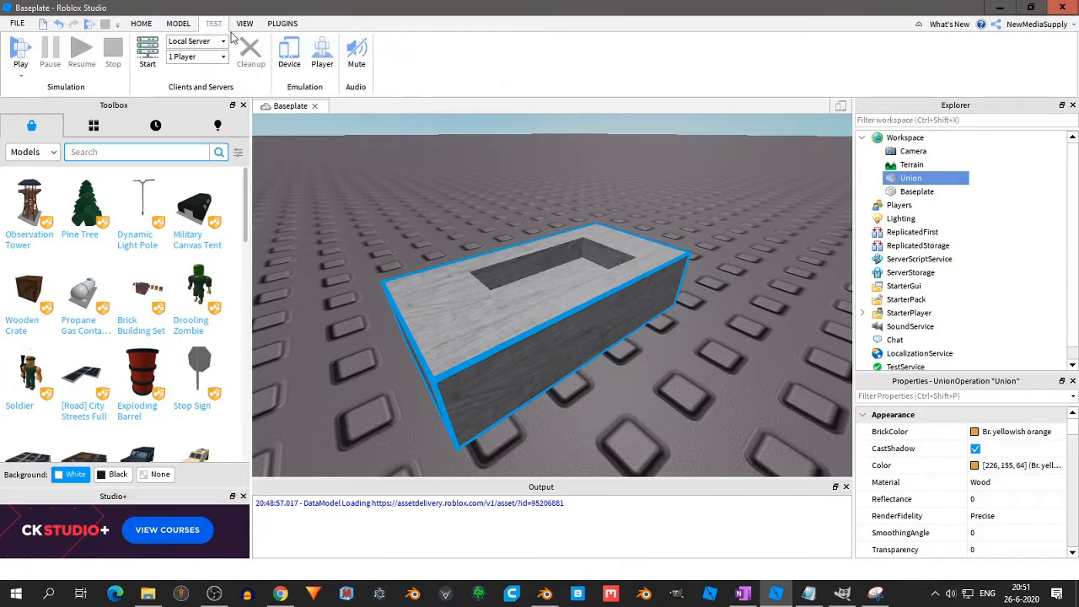
{"action": "left_click", "coordinate": [141, 24]}
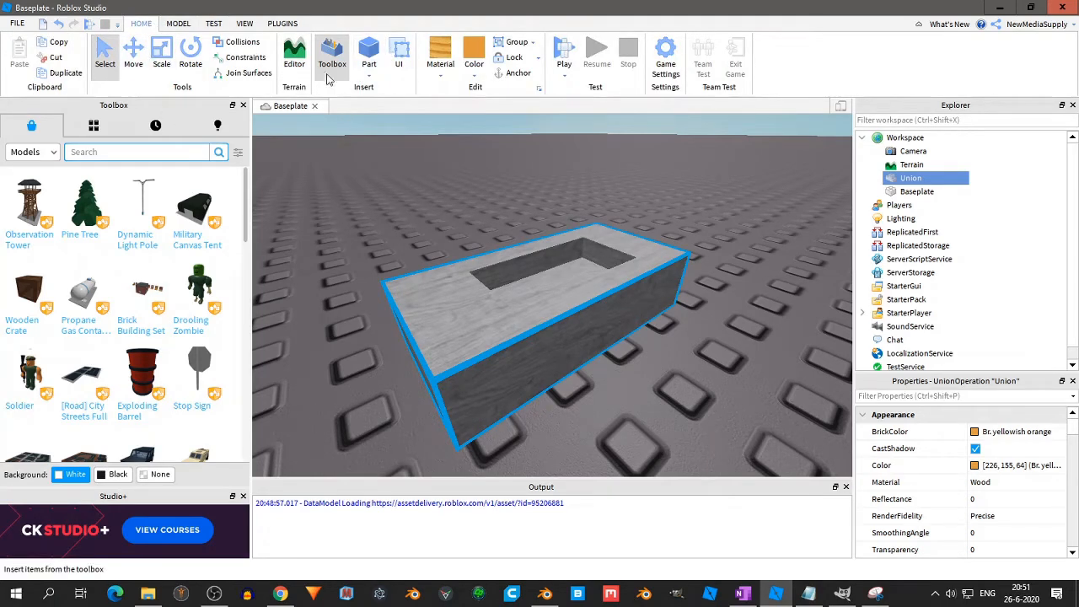
{"action": "left_click", "coordinate": [178, 23]}
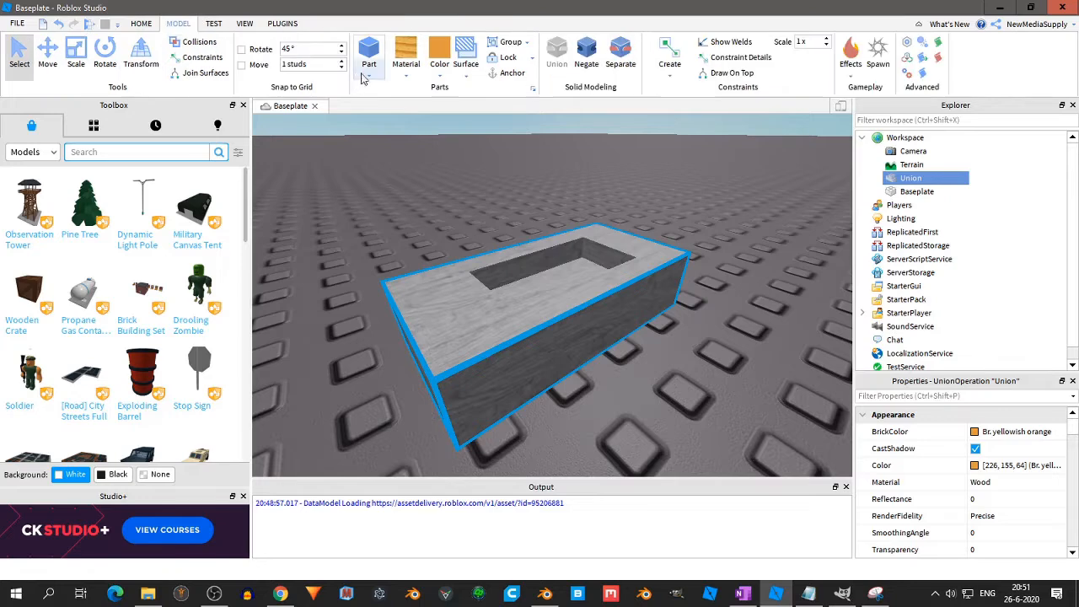
{"action": "left_click", "coordinate": [140, 24]}
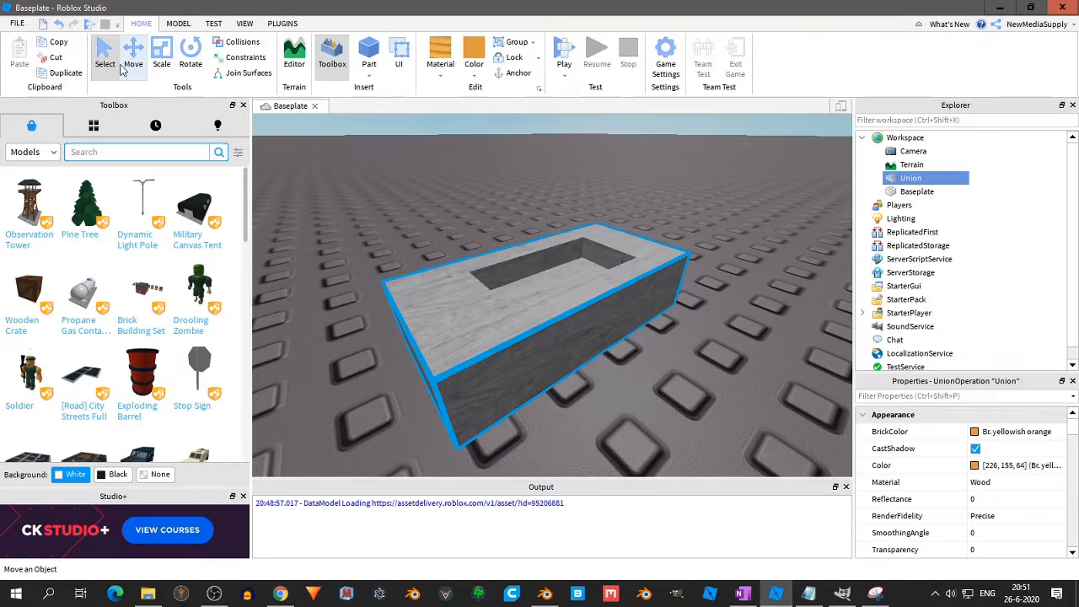
{"action": "left_click", "coordinate": [177, 23]}
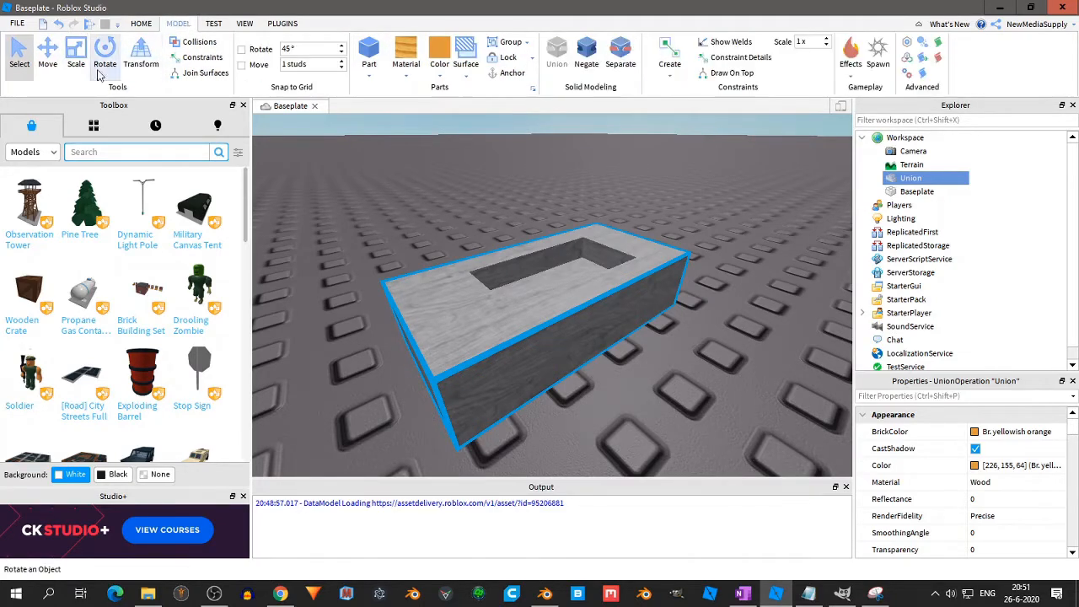
{"action": "left_click", "coordinate": [244, 23]}
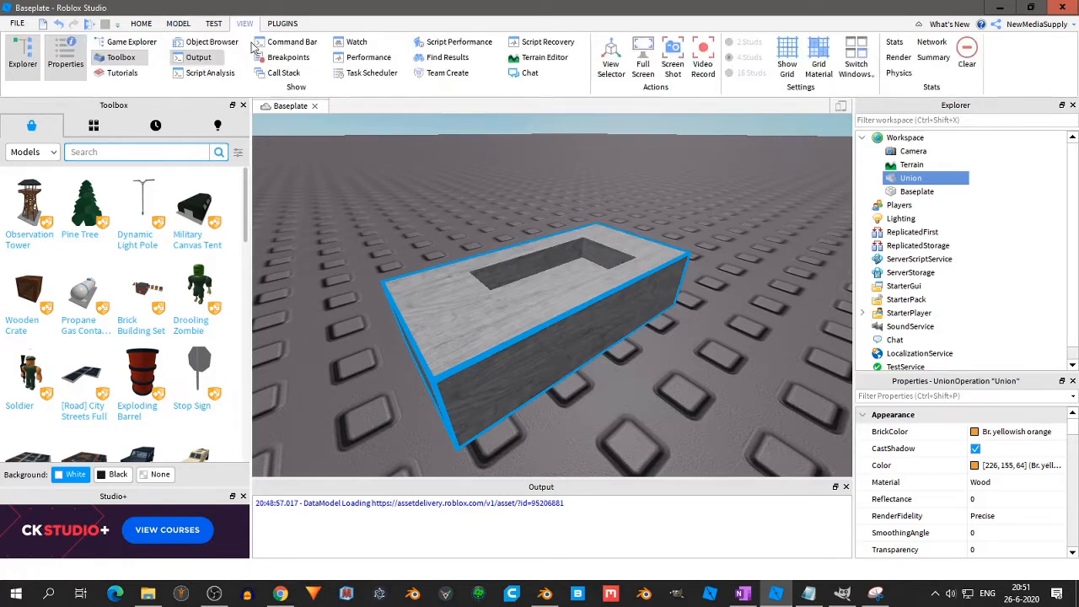
{"action": "left_click", "coordinate": [144, 23]}
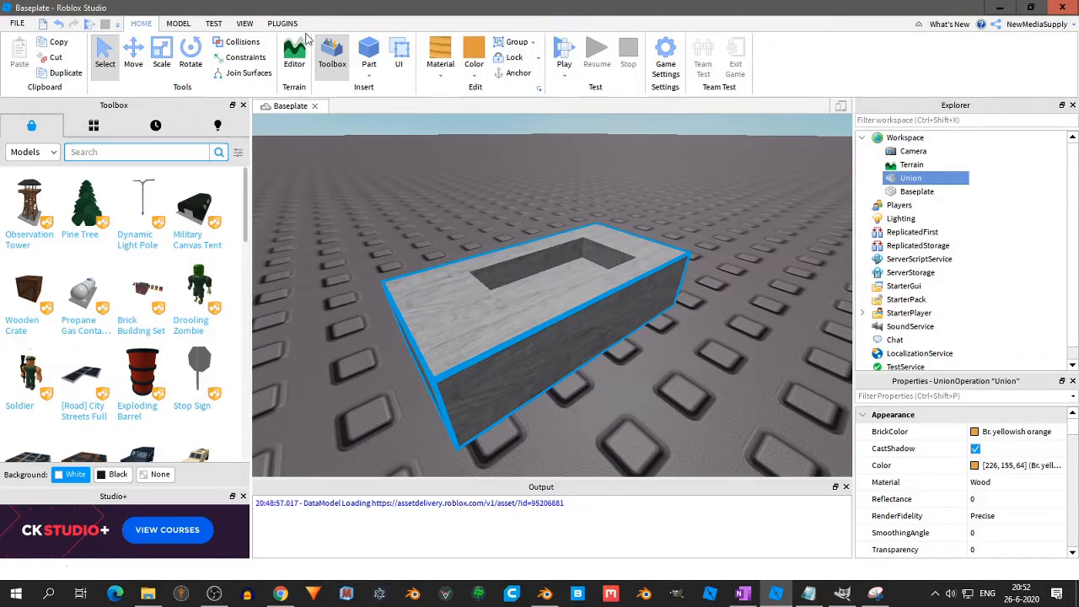
{"action": "left_click", "coordinate": [176, 24]}
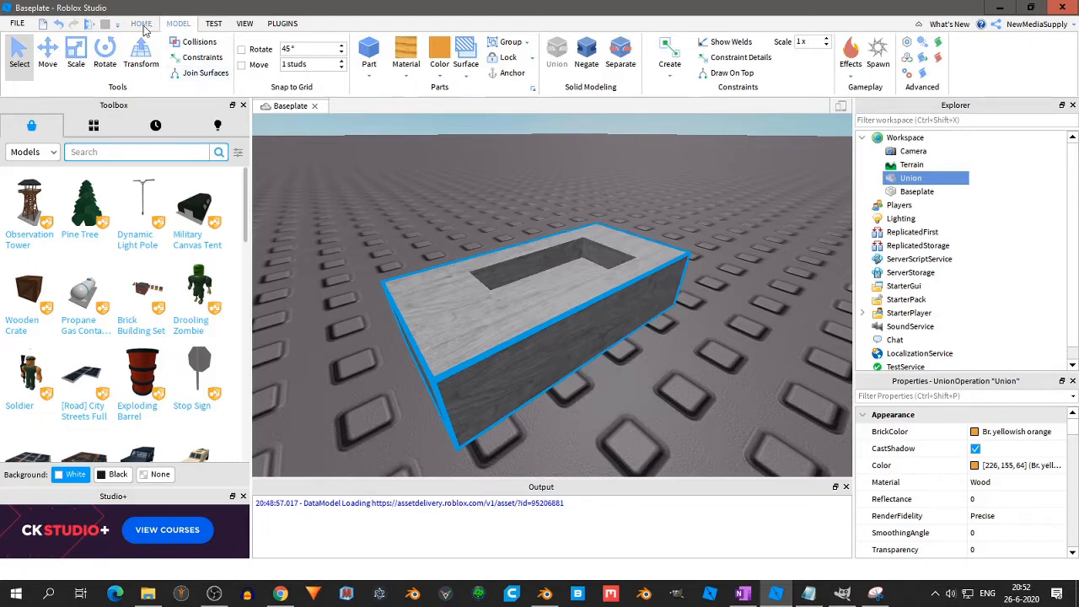
{"action": "left_click", "coordinate": [141, 24]}
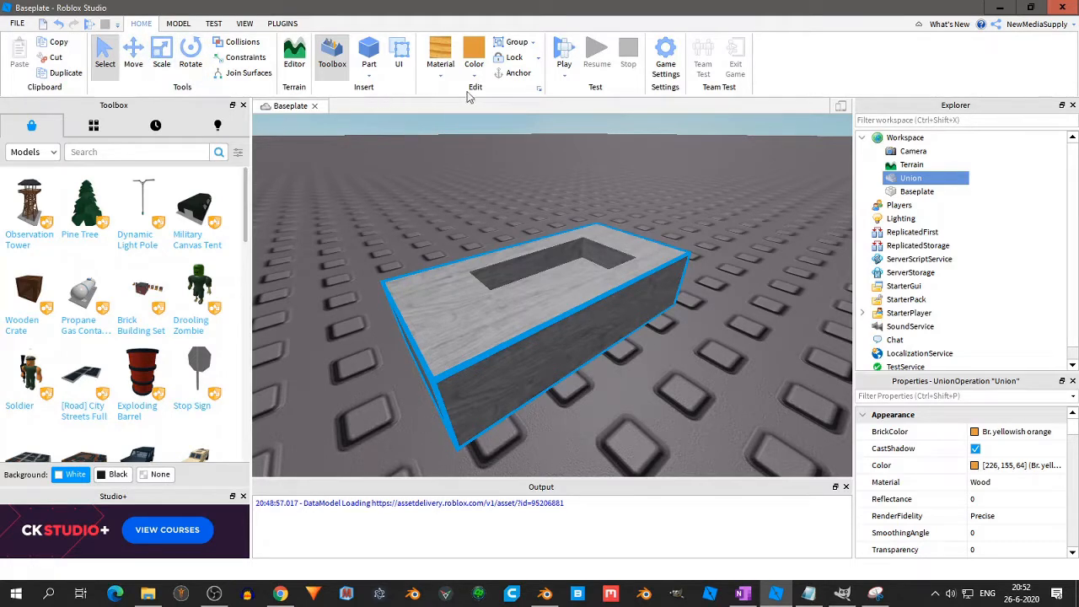
Look over the available part types, materials and colour palette without changing the recessed block
{"action": "left_click", "coordinate": [368, 76]}
{"action": "left_click", "coordinate": [496, 5]}
{"action": "left_click", "coordinate": [446, 76]}
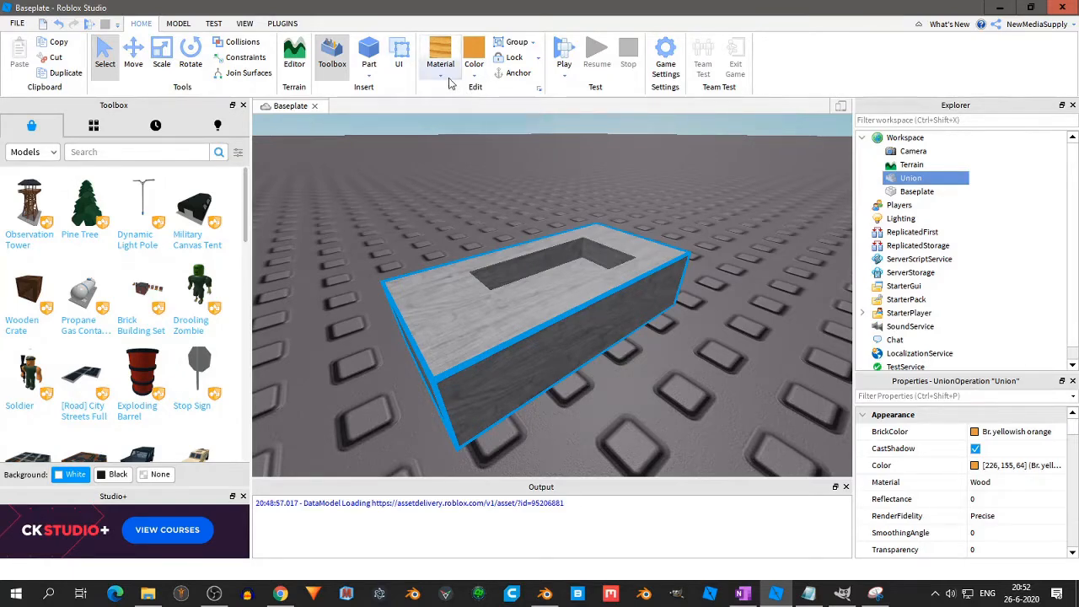
{"action": "left_click", "coordinate": [476, 72]}
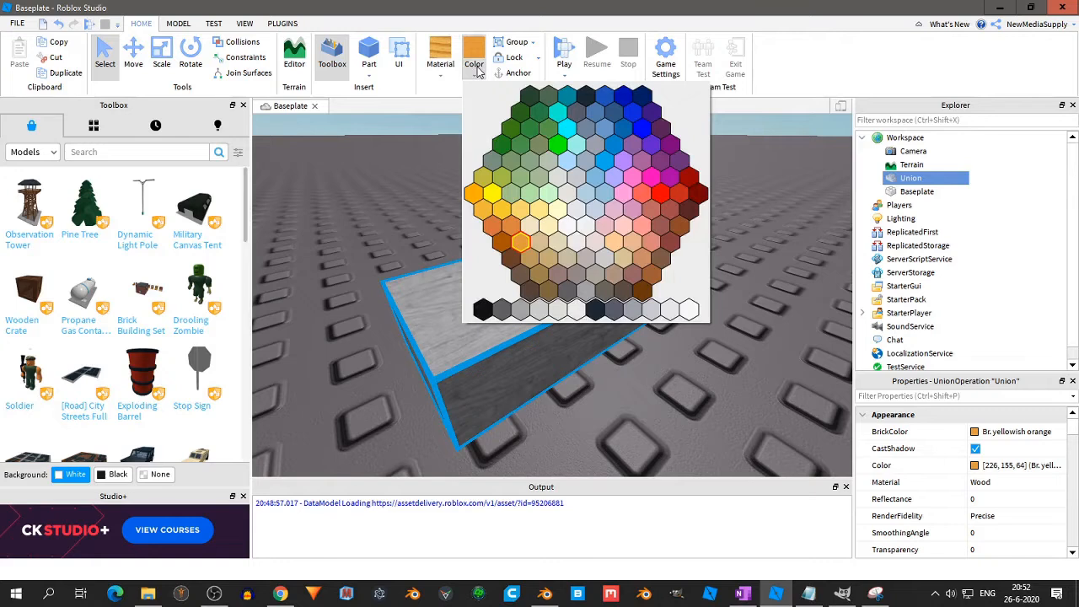
{"action": "left_click", "coordinate": [554, 19]}
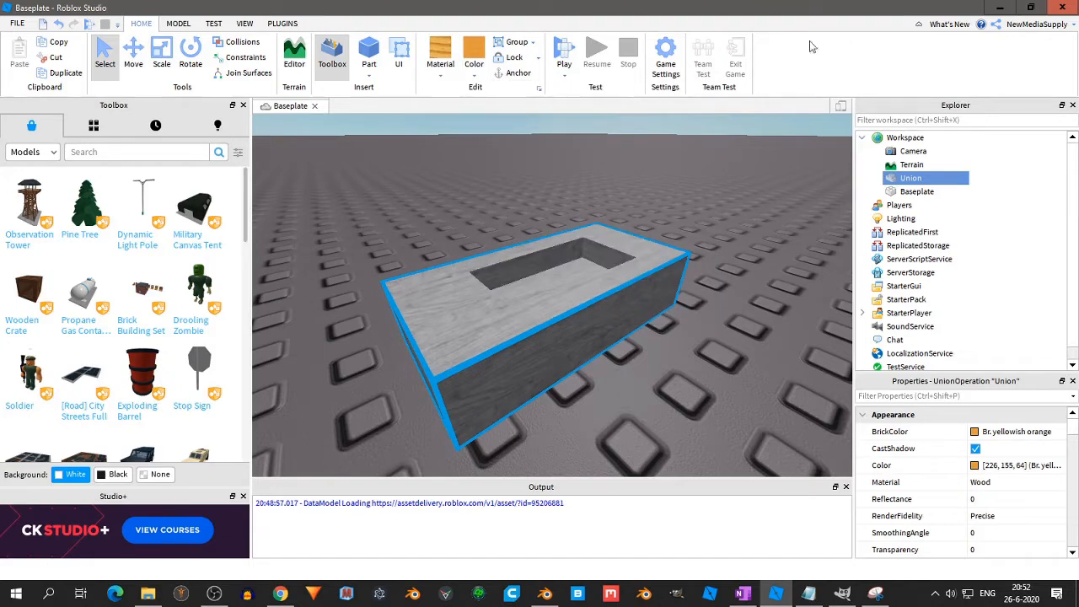
Start a Play Here test on the baseplate and walk the character around the recessed block
{"action": "left_click", "coordinate": [567, 76]}
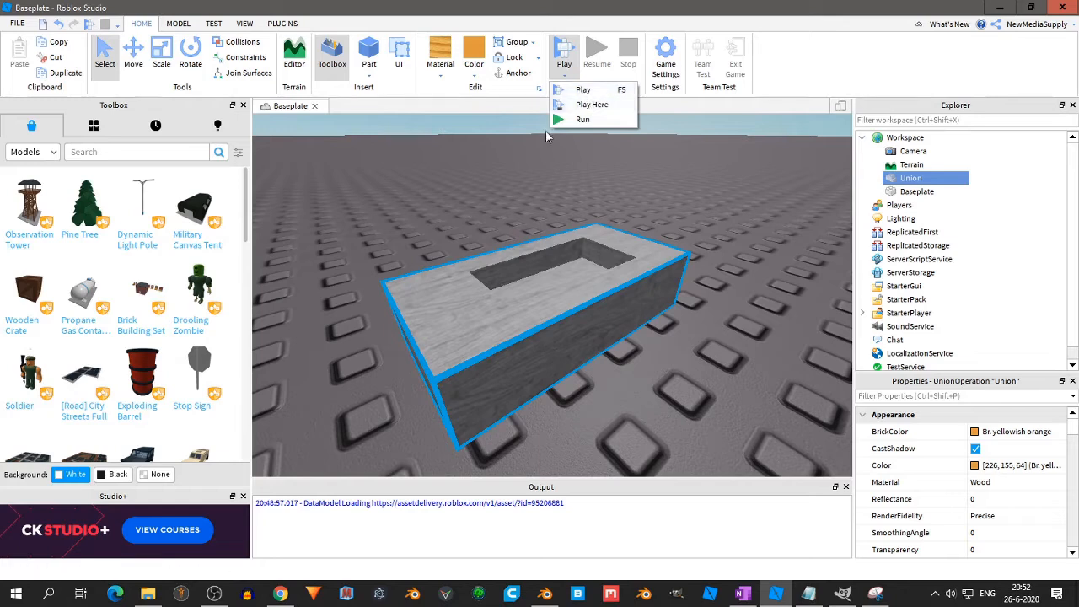
{"action": "left_click", "coordinate": [593, 105]}
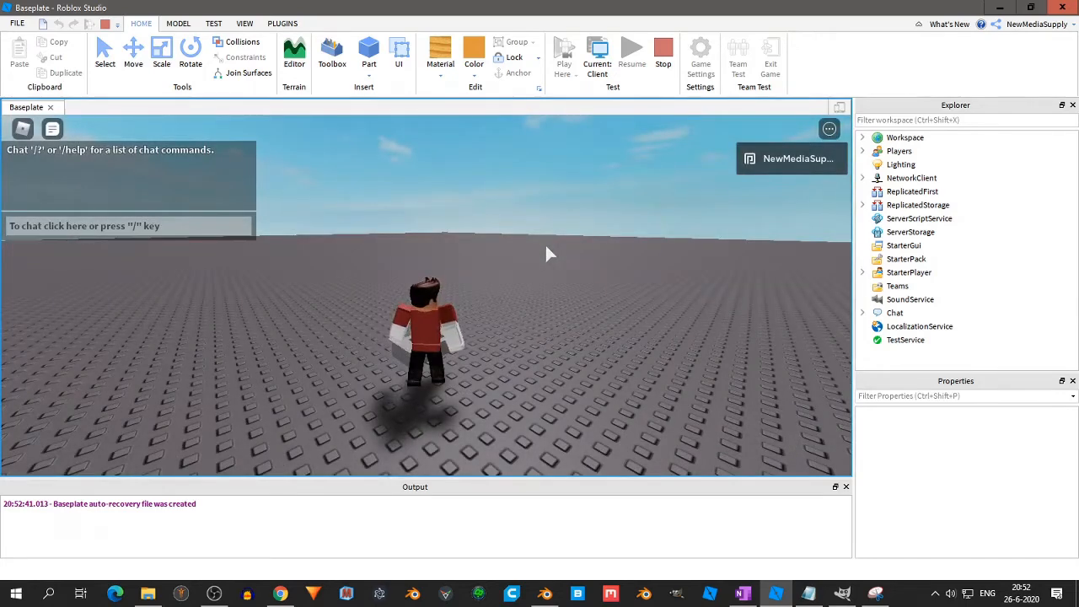
{"action": "key", "text": "Left"}
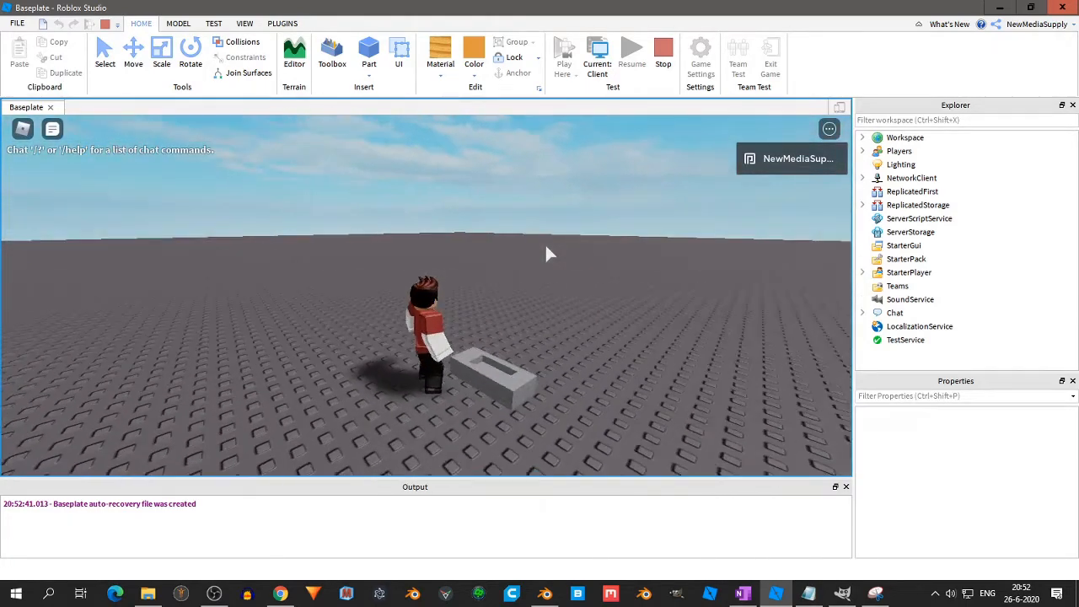
{"action": "key", "text": "Up"}
{"action": "key", "text": "Right"}
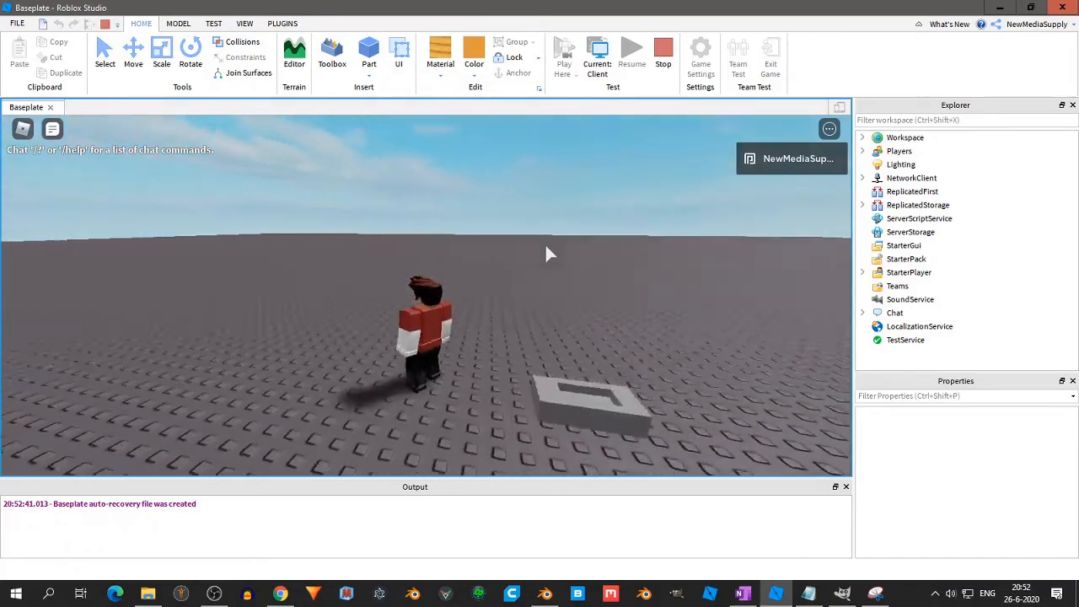
{"action": "key", "text": "Up"}
{"action": "key", "text": "Right"}
{"action": "key", "text": "Down"}
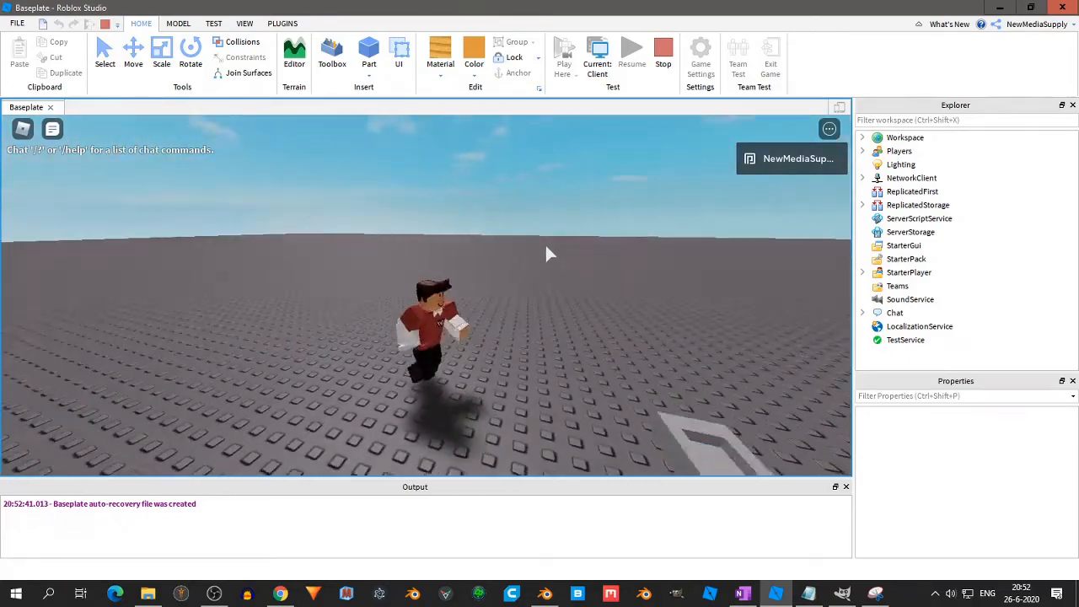
Make the character jump and walk near the recessed block, and stop the play test
{"action": "key", "text": "space"}
{"action": "key", "text": "w"}
{"action": "key", "text": "d"}
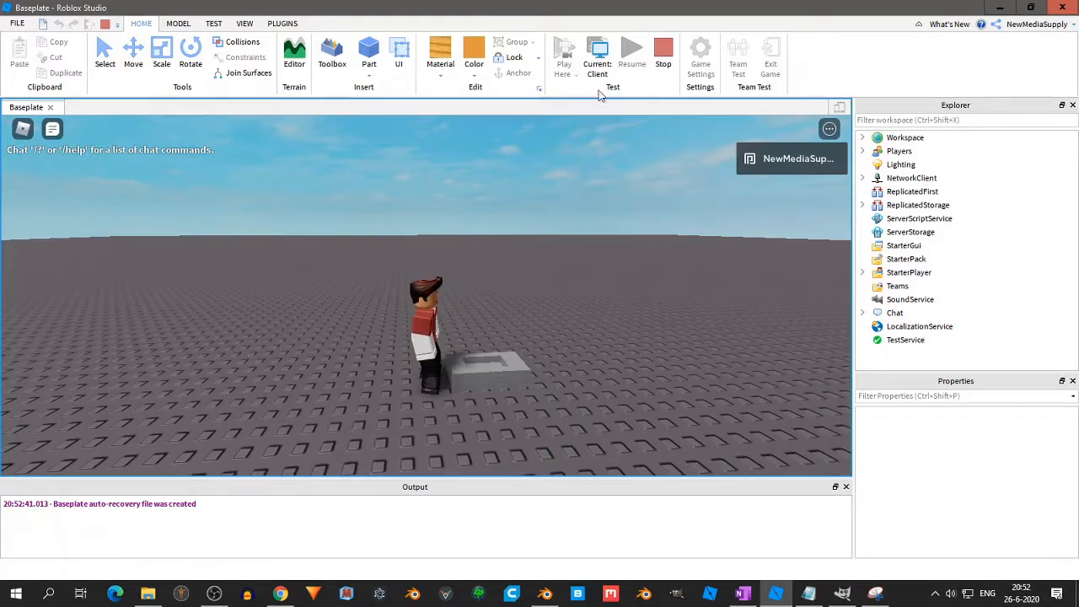
{"action": "right_click_drag", "start_coordinate": [608, 260], "coordinate": [608, 263]}
{"action": "left_click", "coordinate": [664, 65]}
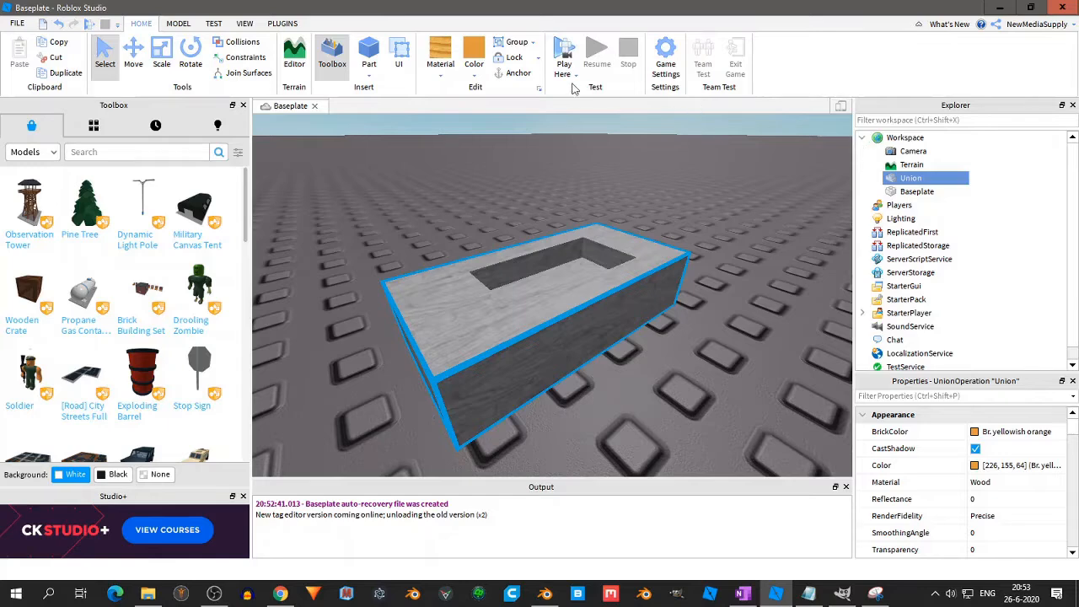
Hide the Explorer window and show it again
{"action": "left_click", "coordinate": [244, 23]}
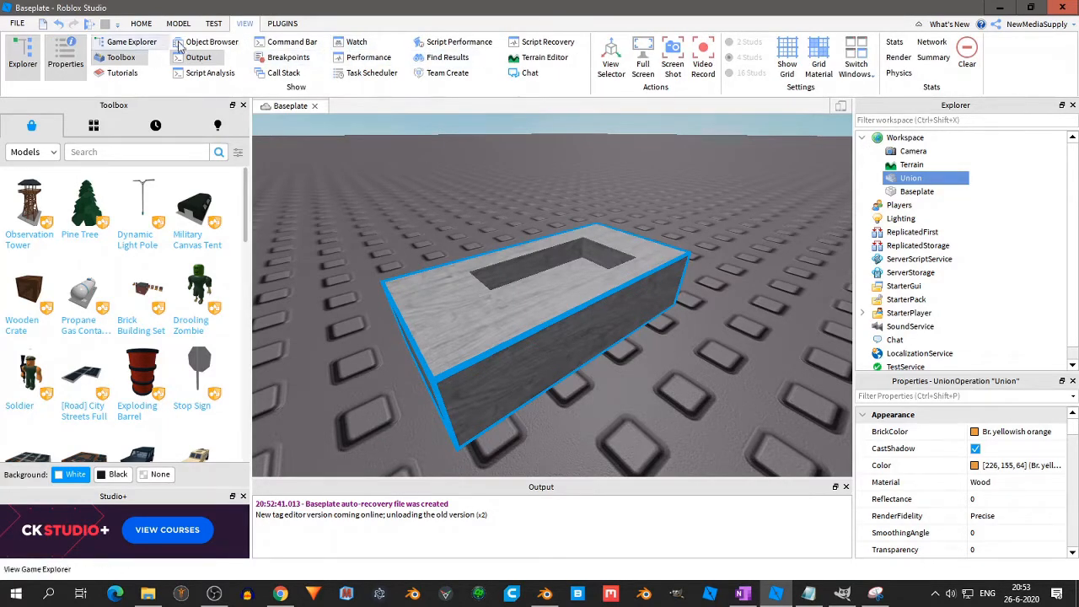
{"action": "left_click", "coordinate": [214, 23]}
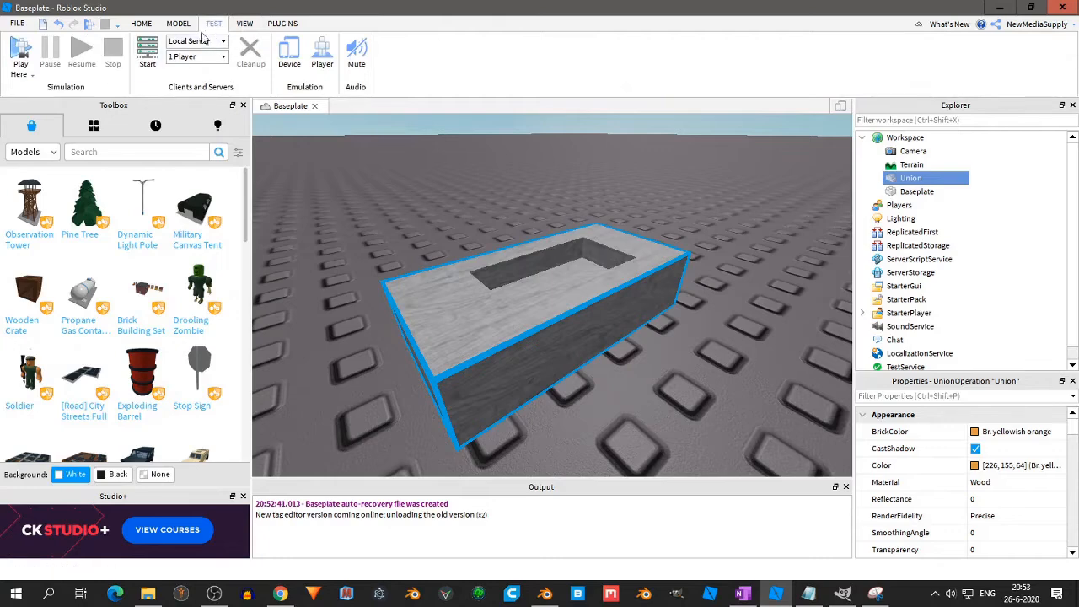
{"action": "left_click", "coordinate": [244, 24]}
{"action": "left_click", "coordinate": [25, 68]}
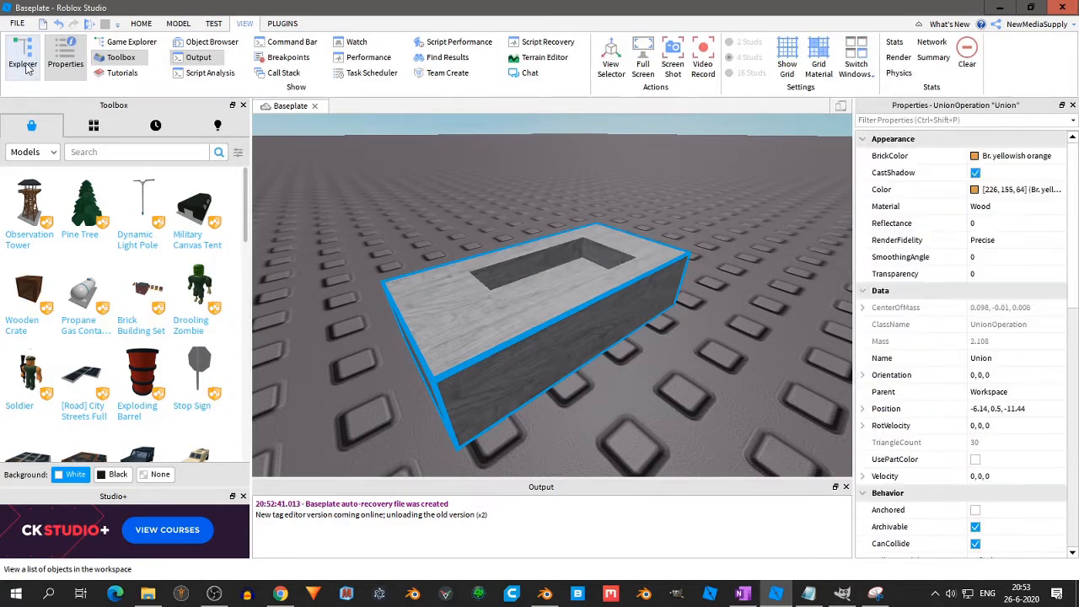
{"action": "left_click", "coordinate": [25, 67]}
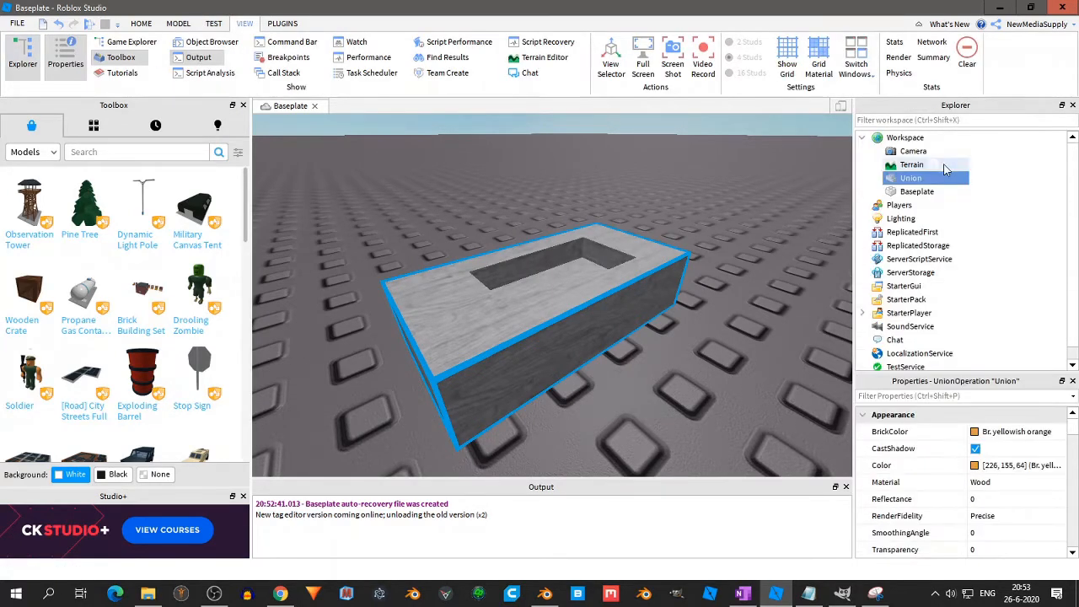
Collapse and expand the Workspace in the Explorer to examine its objects and the game's other services
{"action": "left_click", "coordinate": [862, 140]}
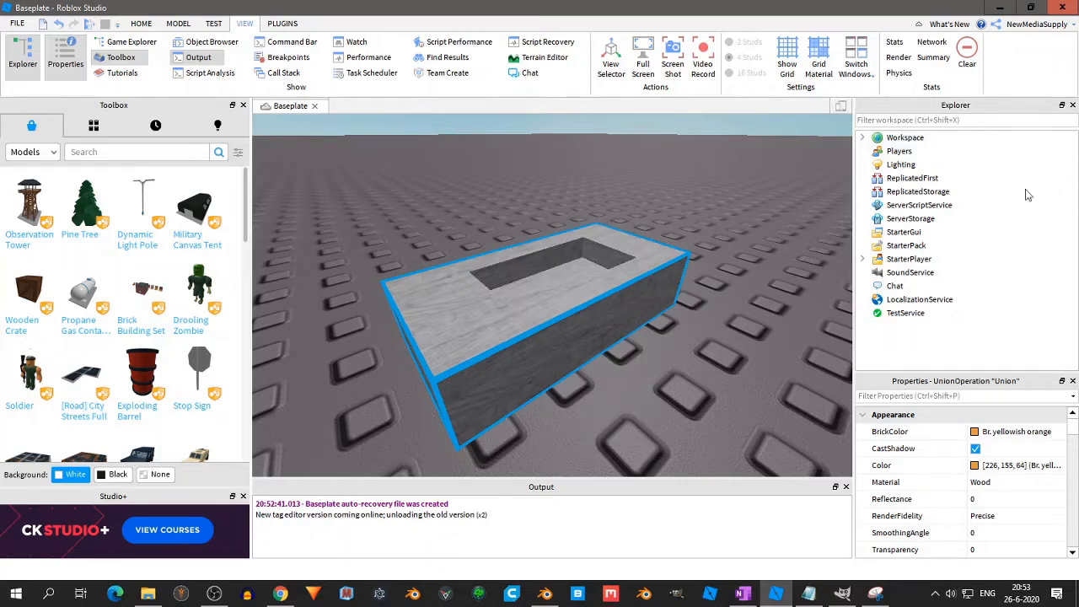
{"action": "left_click", "coordinate": [862, 138]}
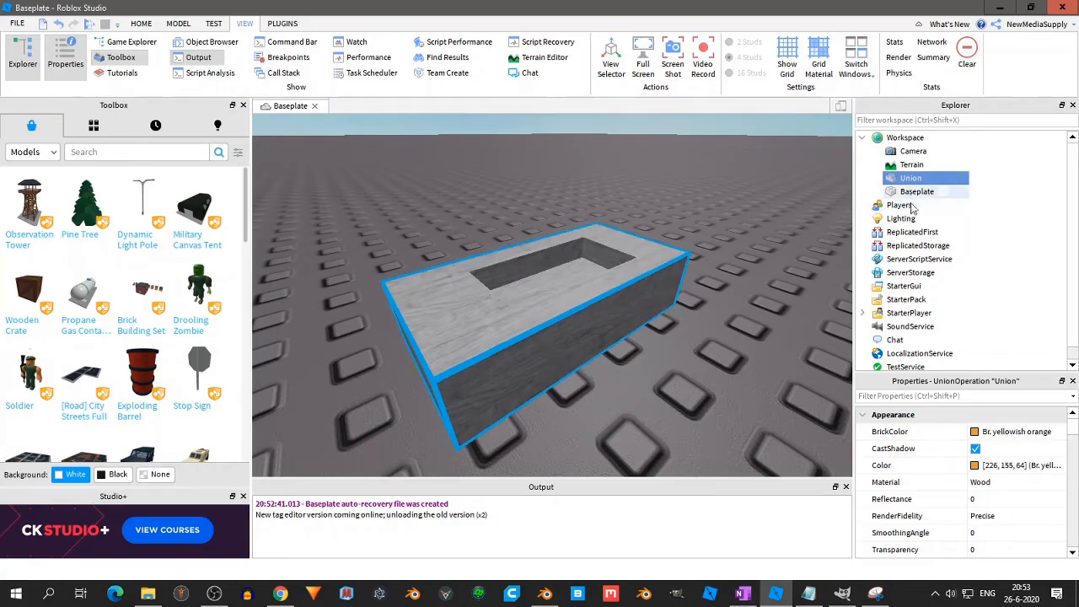
{"action": "left_click", "coordinate": [862, 139]}
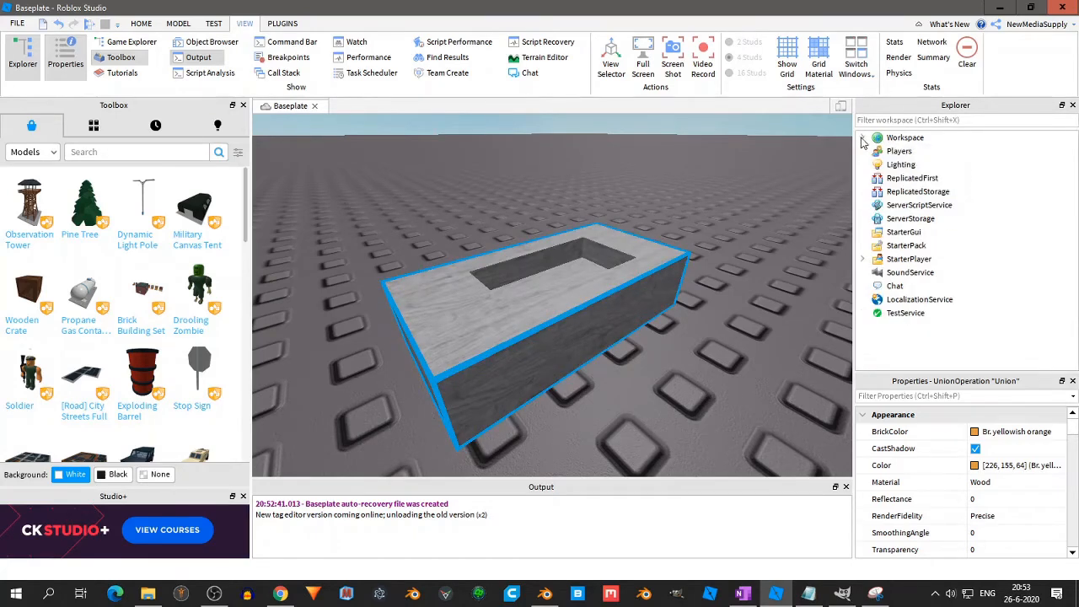
{"action": "left_click", "coordinate": [863, 139]}
{"action": "left_click", "coordinate": [863, 139]}
{"action": "left_click", "coordinate": [863, 140]}
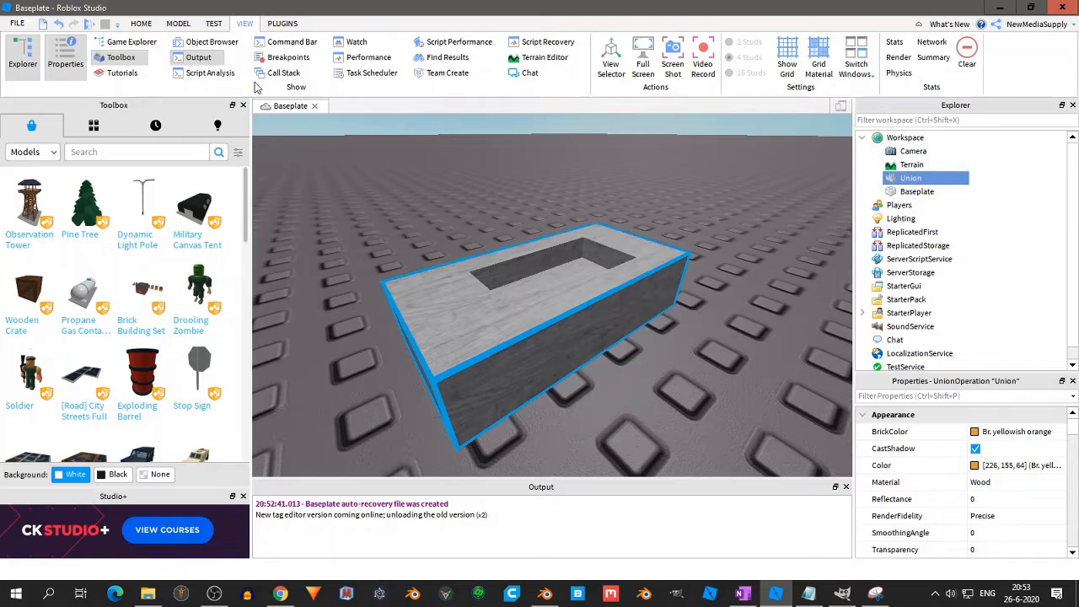
Select the Baseplate in the Explorer, clear the selection, and view the plate's full extent around the recessed block
{"action": "left_click", "coordinate": [215, 24]}
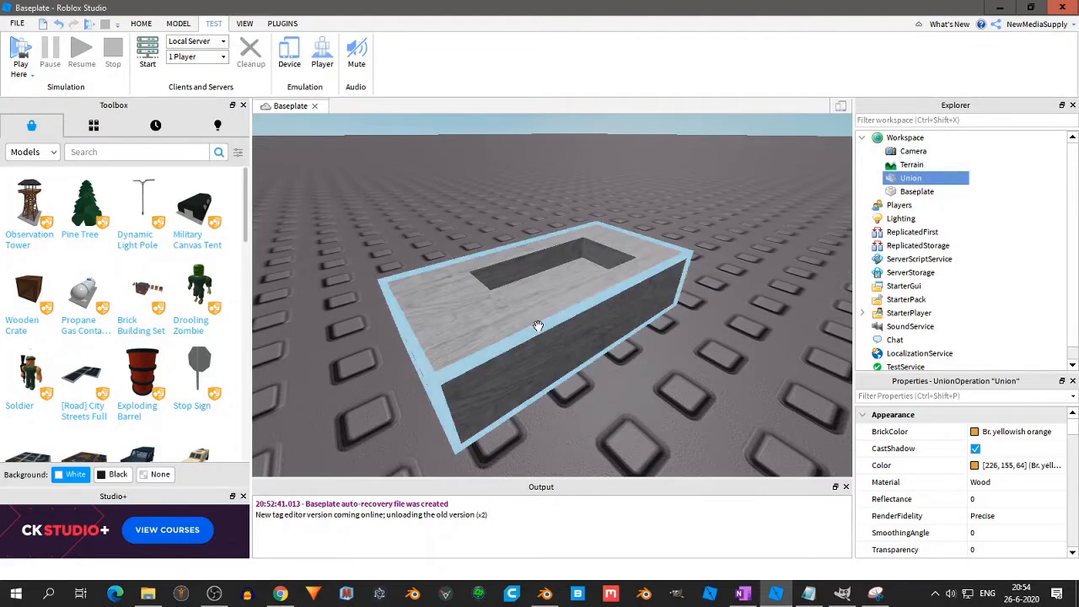
{"action": "left_click", "coordinate": [927, 193]}
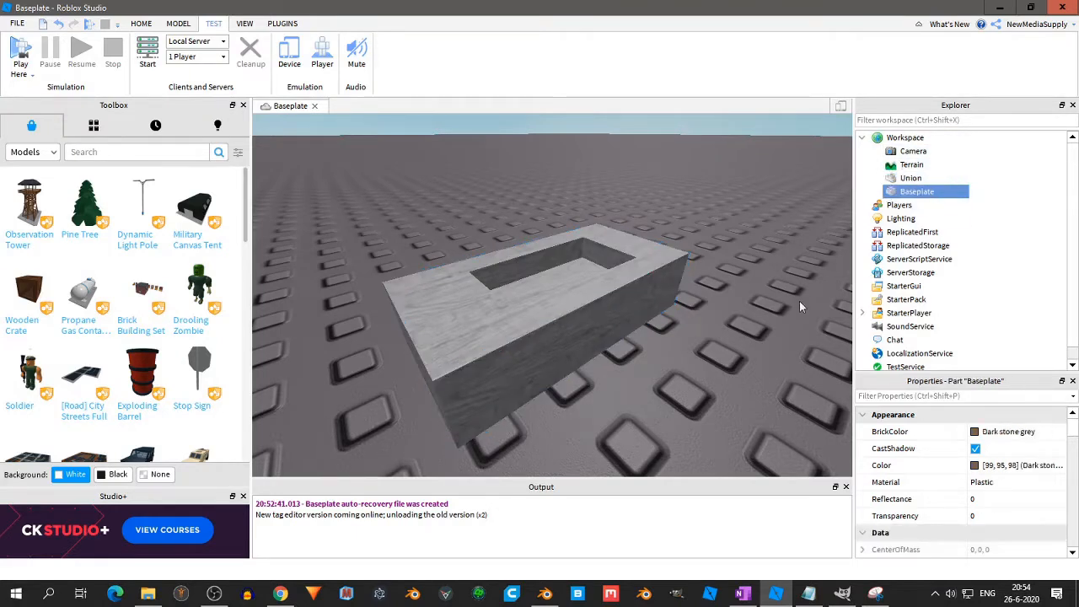
{"action": "left_click", "coordinate": [795, 307]}
{"action": "scroll", "coordinate": [789, 285], "scroll_direction": "down", "scroll_amount": 10}
{"action": "scroll", "coordinate": [787, 282], "scroll_direction": "down", "scroll_amount": 3}
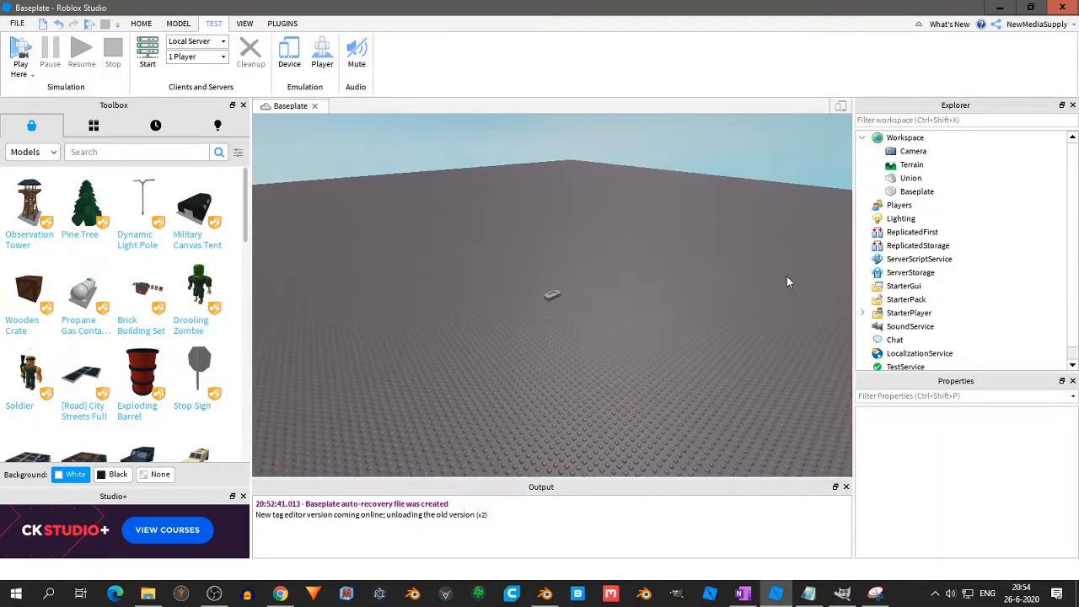
{"action": "scroll", "coordinate": [734, 257], "scroll_direction": "up", "scroll_amount": 15}
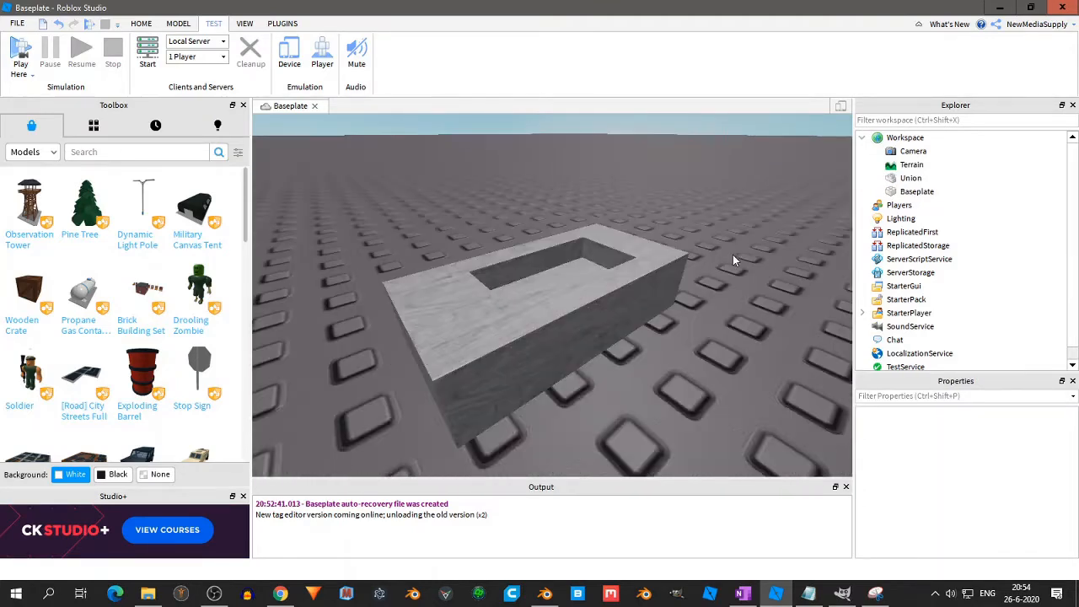
Run a Play Here test to examine the player character's body parts and MessyHair accessory in the Explorer, and stop the test
{"action": "left_click", "coordinate": [19, 72]}
{"action": "left_click", "coordinate": [49, 106]}
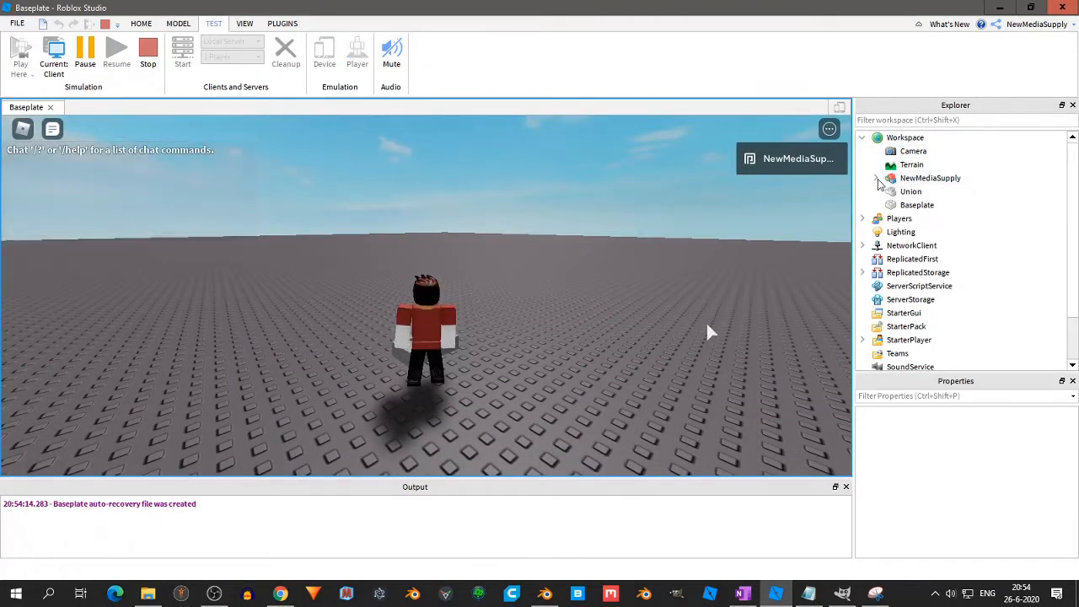
{"action": "left_click", "coordinate": [875, 179]}
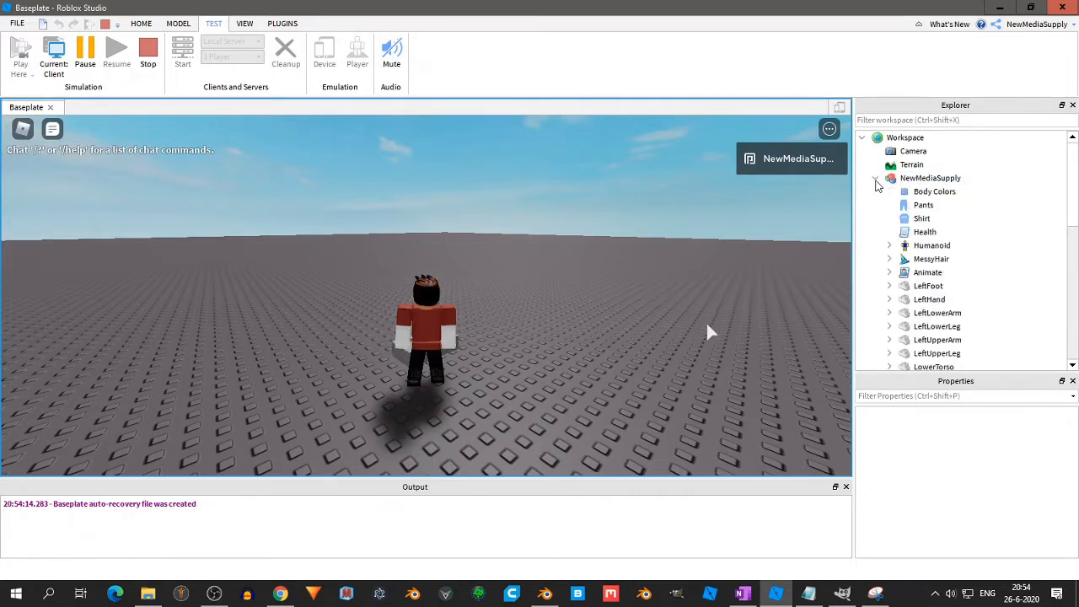
{"action": "scroll", "coordinate": [919, 284], "scroll_direction": "down", "scroll_amount": 5}
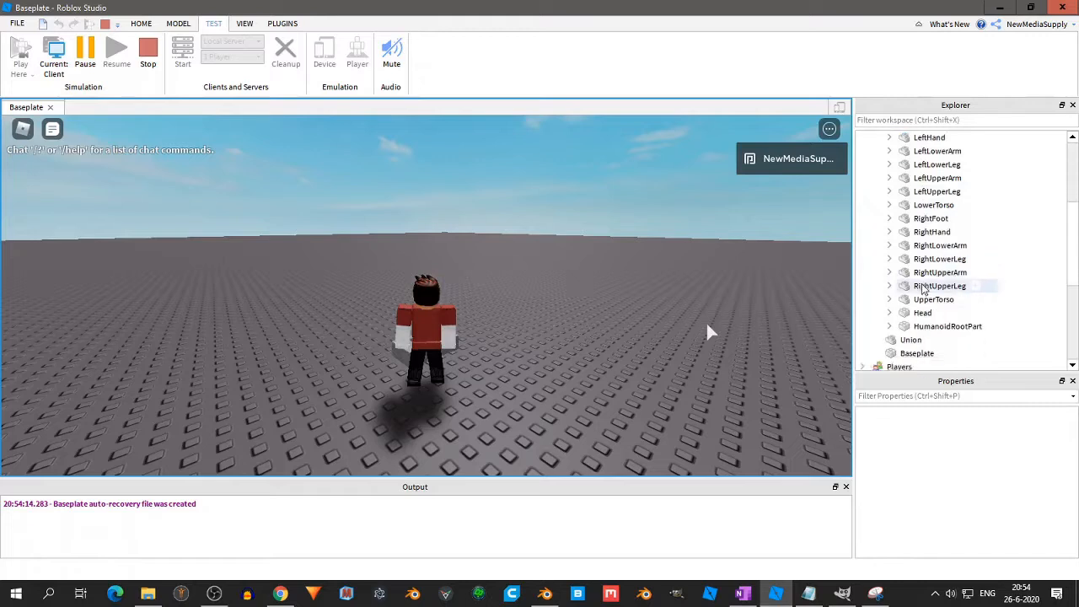
{"action": "scroll", "coordinate": [916, 206], "scroll_direction": "up", "scroll_amount": 3}
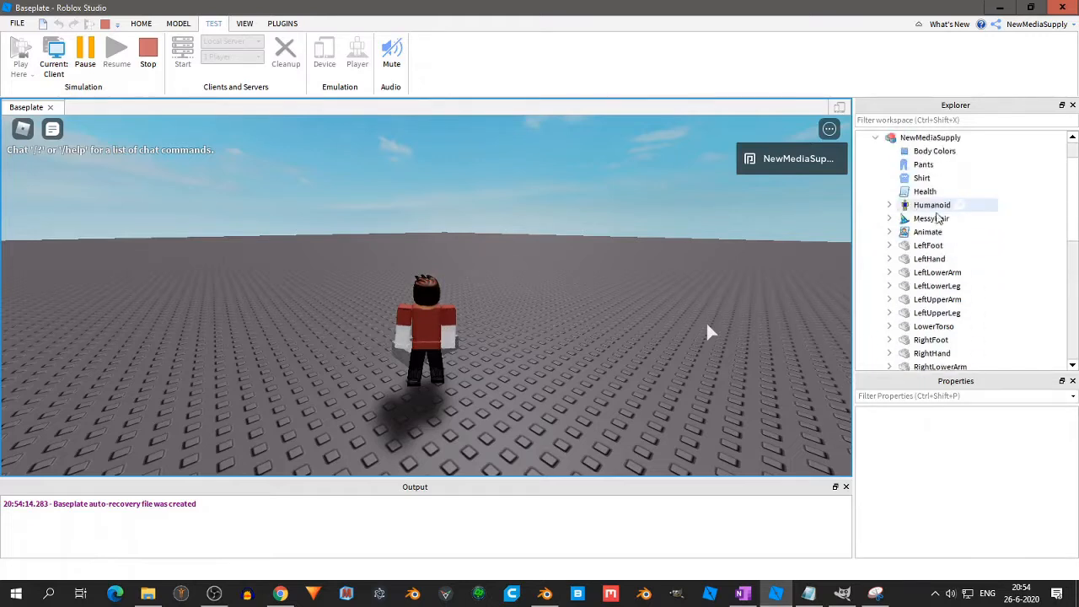
{"action": "left_click", "coordinate": [892, 260]}
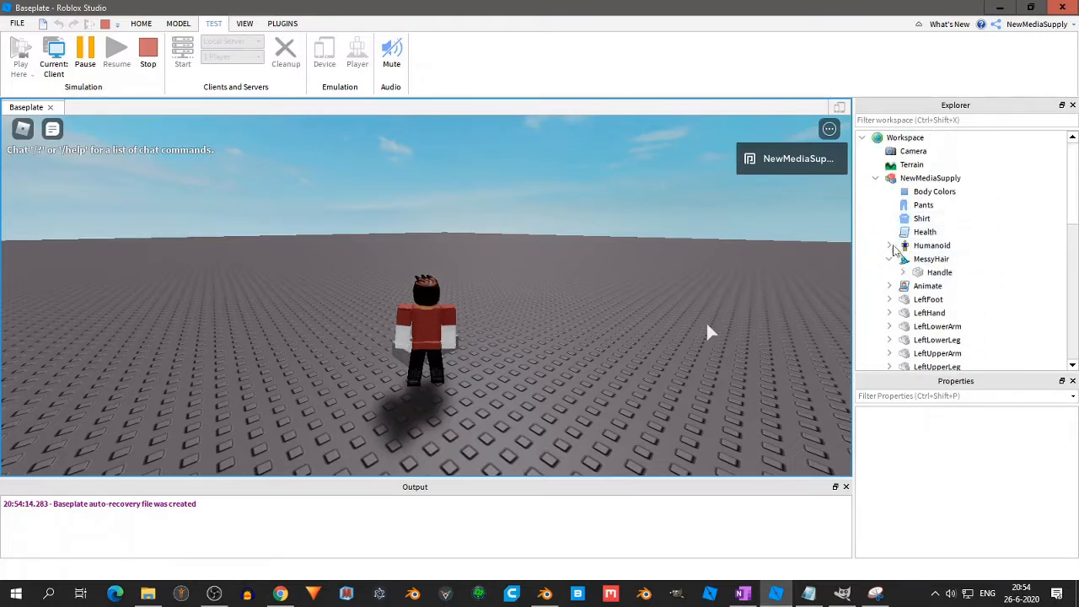
{"action": "left_click", "coordinate": [875, 177]}
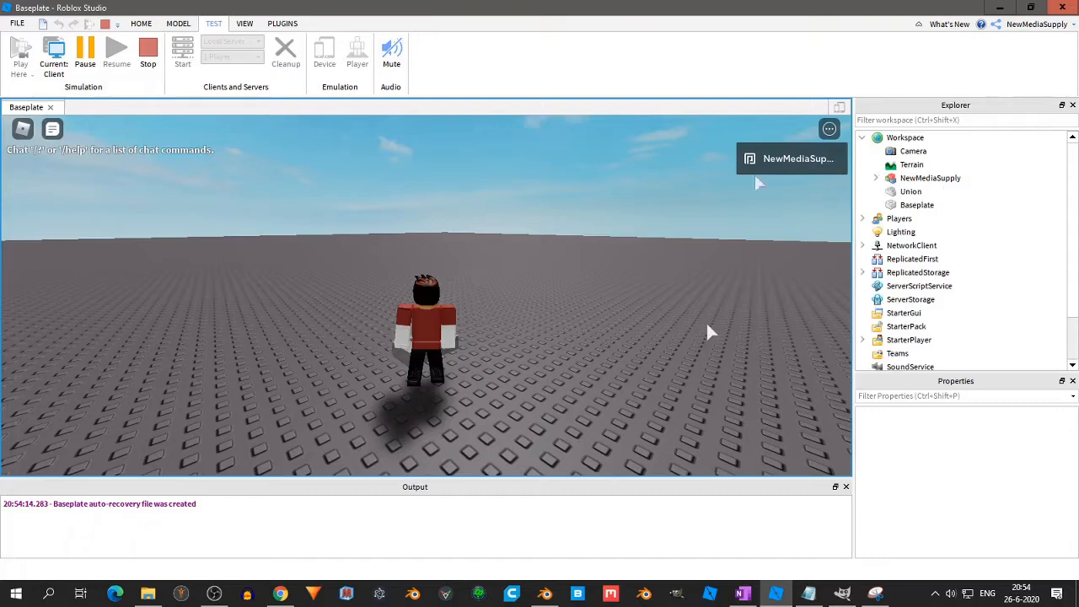
{"action": "left_click", "coordinate": [148, 55]}
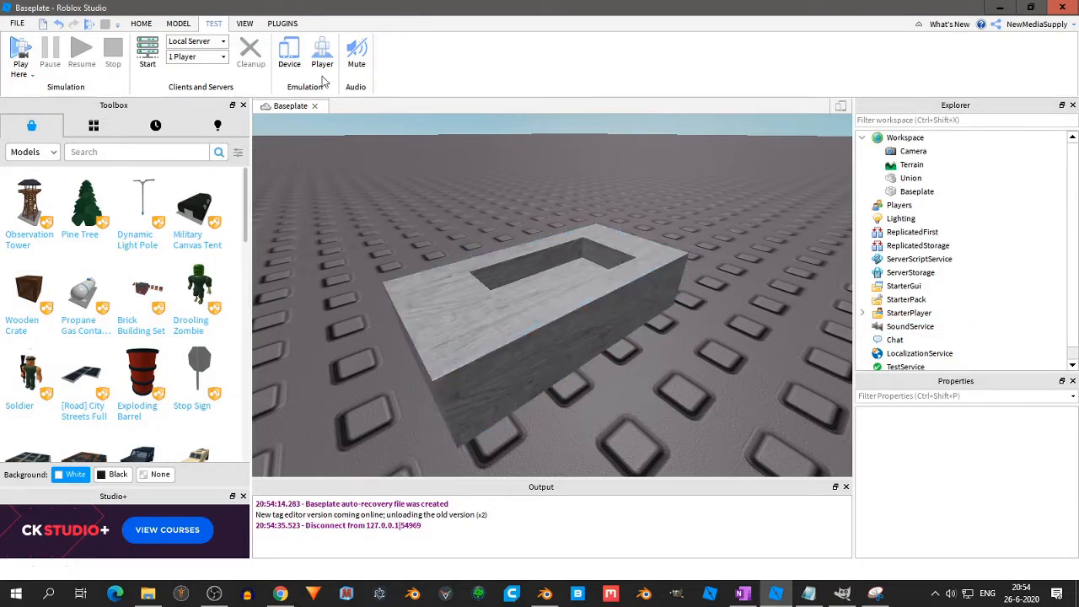
Hide the Explorer and Properties windows and show both again
{"action": "left_click", "coordinate": [245, 23]}
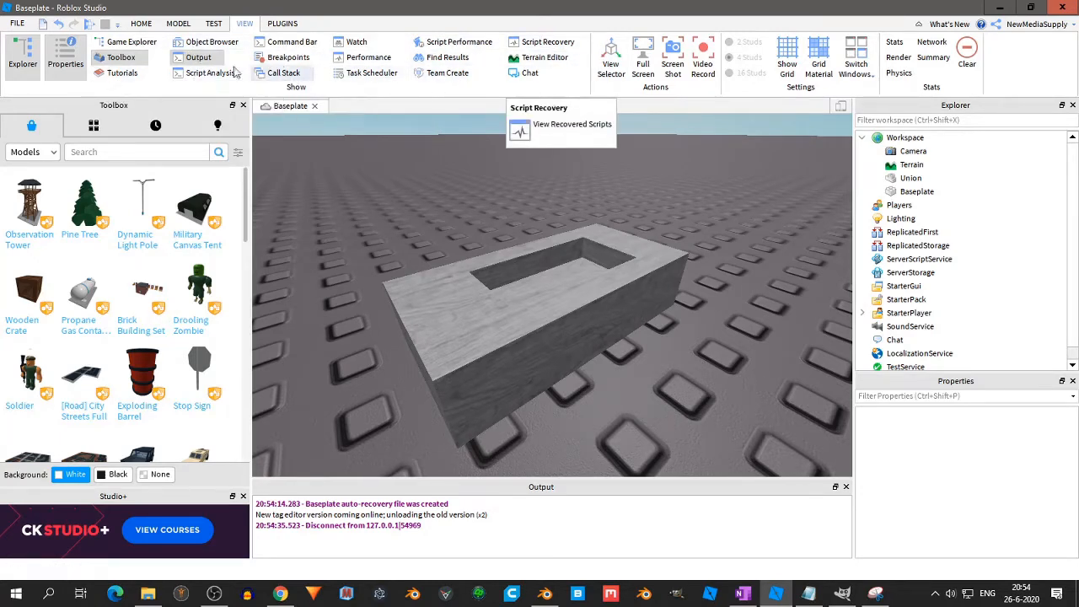
{"action": "left_click", "coordinate": [23, 63]}
{"action": "left_click", "coordinate": [59, 64]}
{"action": "left_click", "coordinate": [23, 60]}
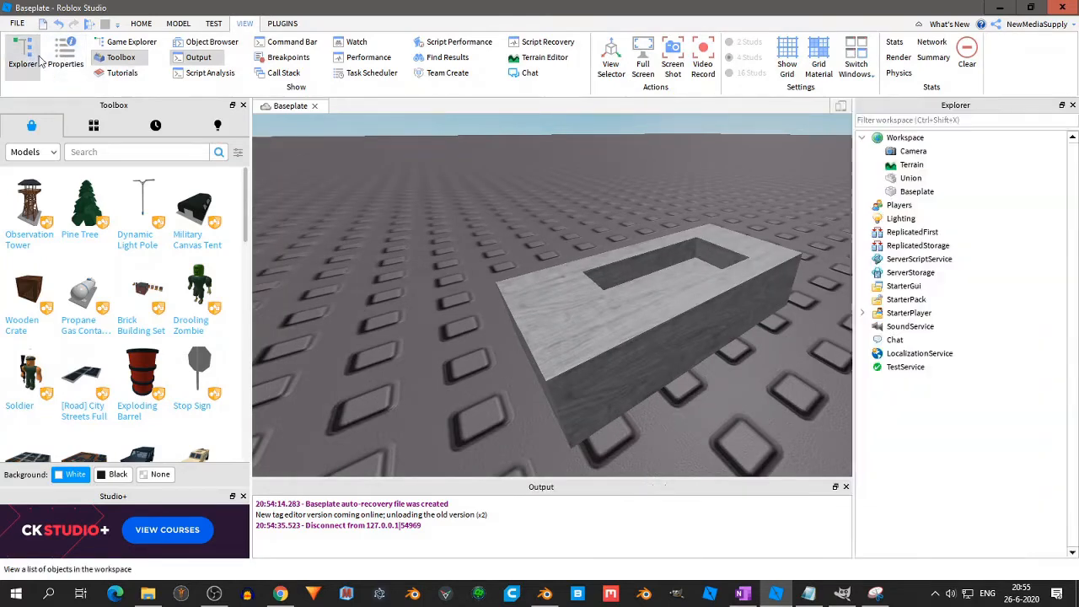
{"action": "left_click", "coordinate": [66, 61]}
Show the Game Explorer window to view its contents, and hide it again
{"action": "left_click", "coordinate": [130, 42]}
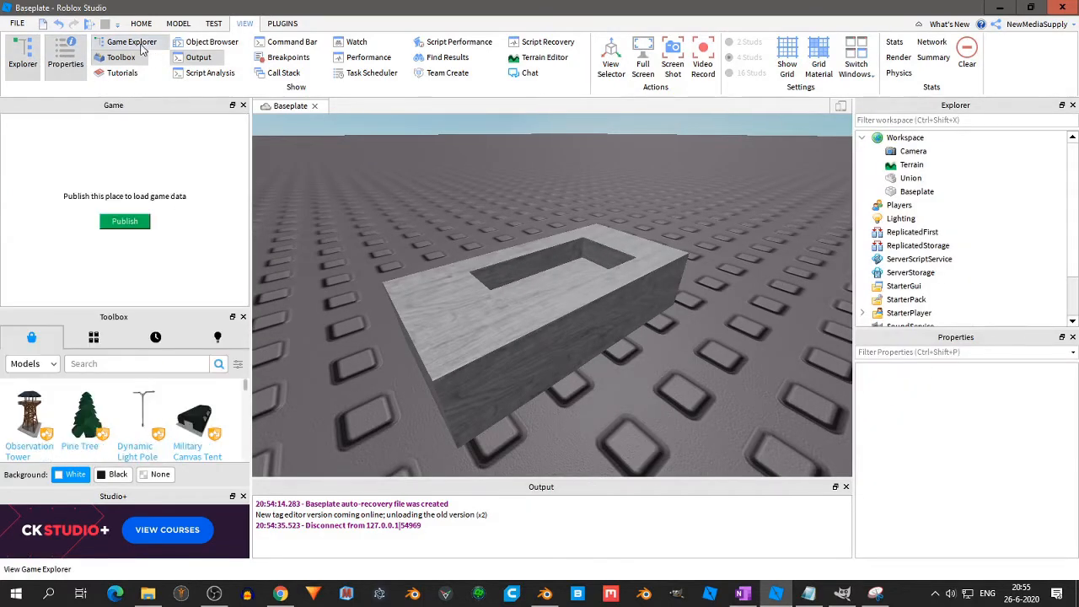
{"action": "left_click", "coordinate": [140, 44]}
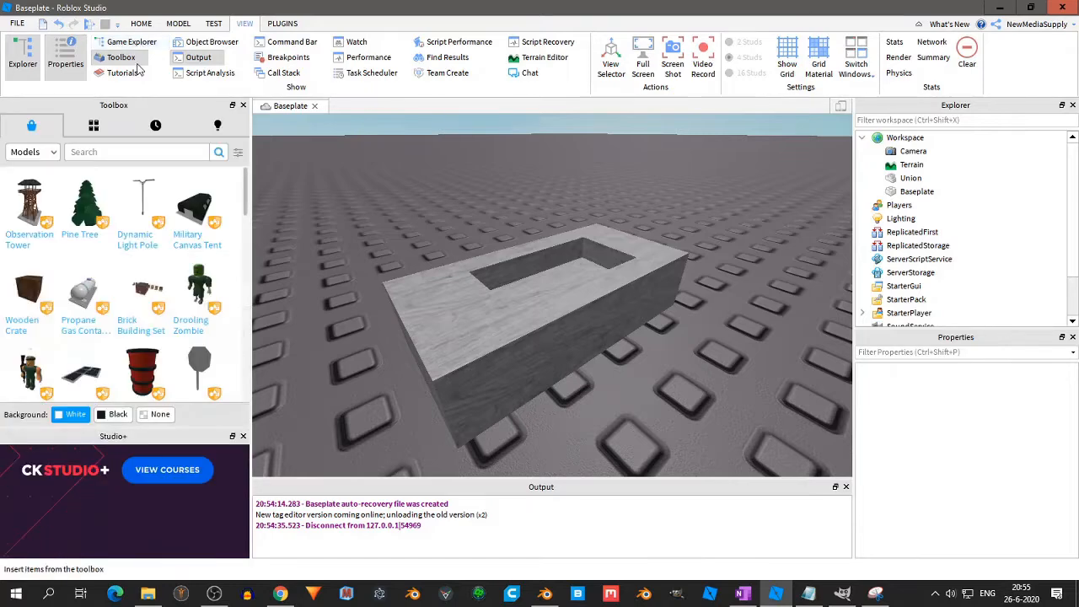
{"action": "left_click", "coordinate": [129, 44]}
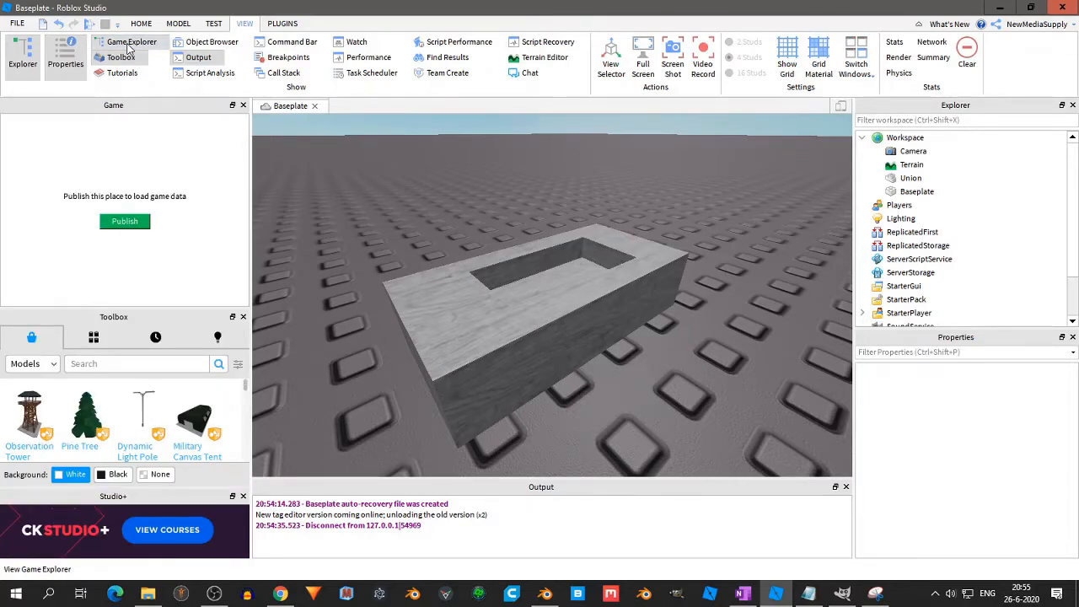
{"action": "left_click", "coordinate": [129, 45]}
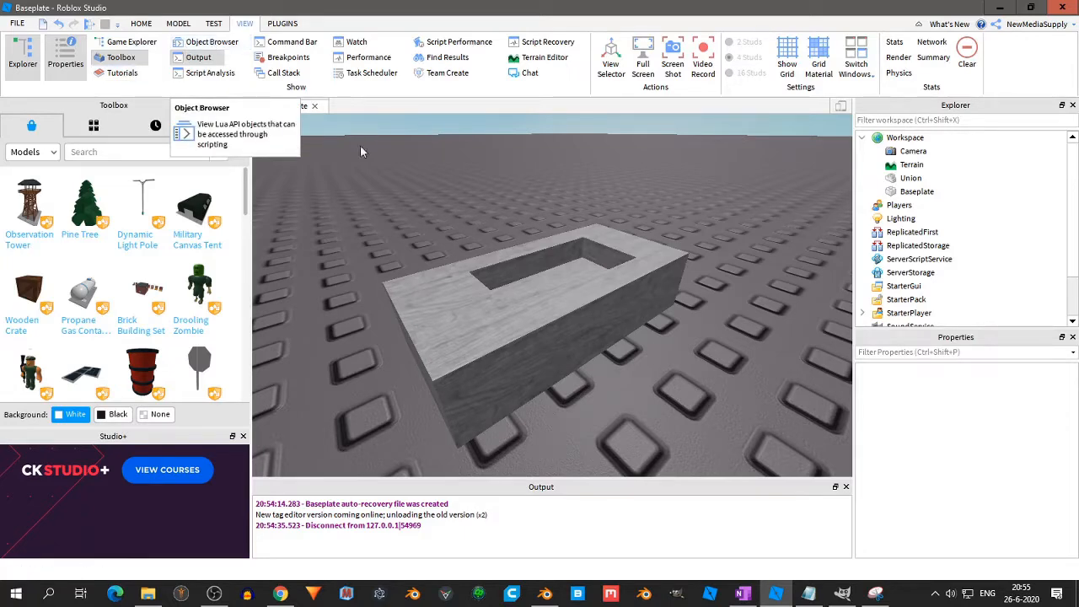
Open the Object Browser and examine the BackpackItem, BloomEffect and BodyColors classes in its class list
{"action": "left_click", "coordinate": [217, 47]}
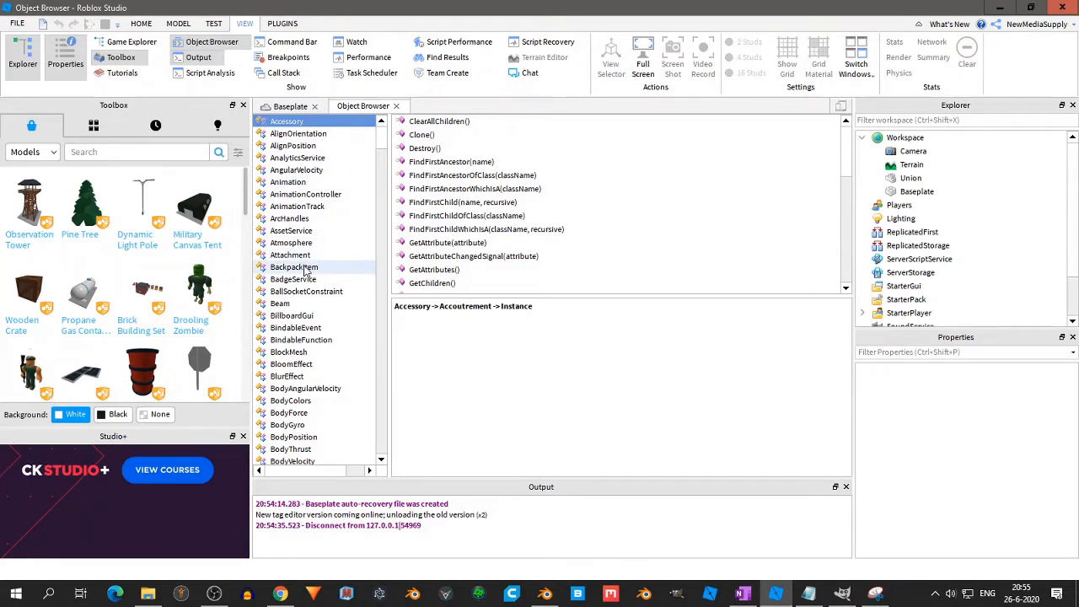
{"action": "left_click", "coordinate": [309, 268]}
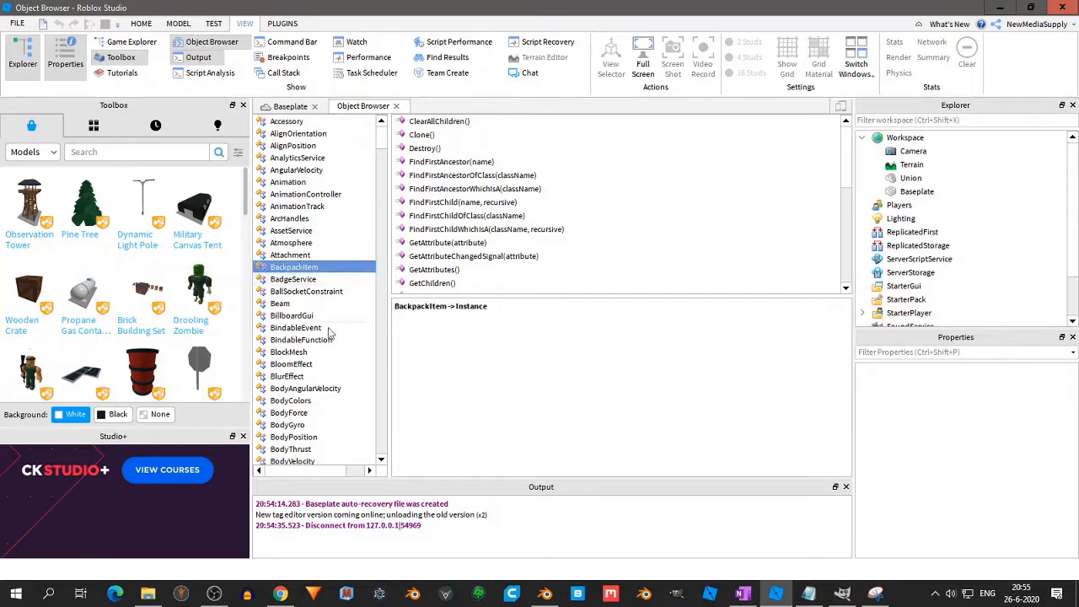
{"action": "scroll", "coordinate": [325, 341], "scroll_direction": "down", "scroll_amount": 1}
{"action": "left_click", "coordinate": [306, 353]}
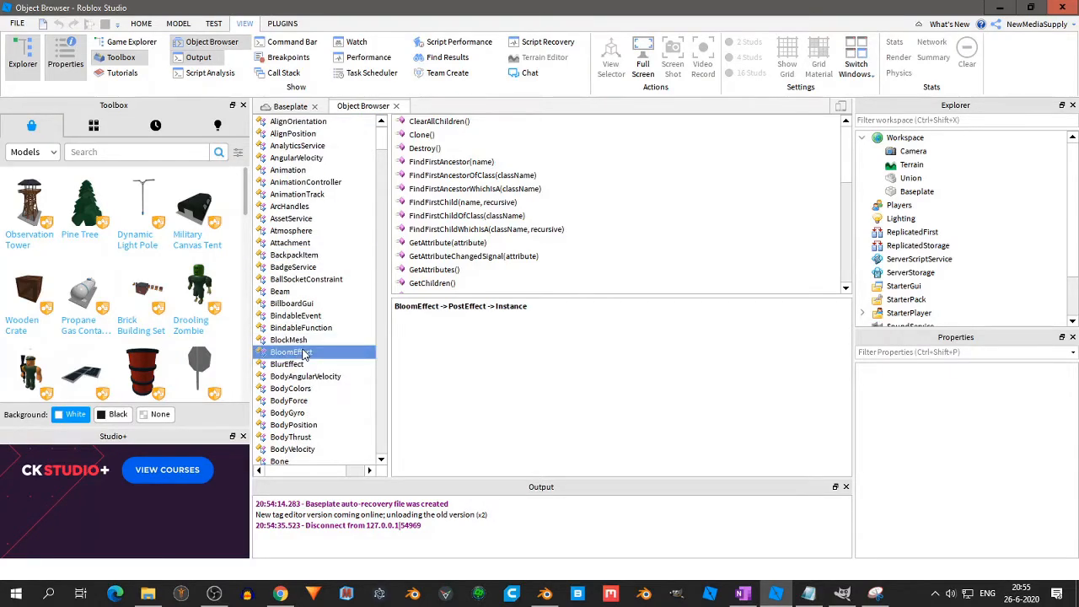
{"action": "scroll", "coordinate": [318, 321], "scroll_direction": "down", "scroll_amount": 1}
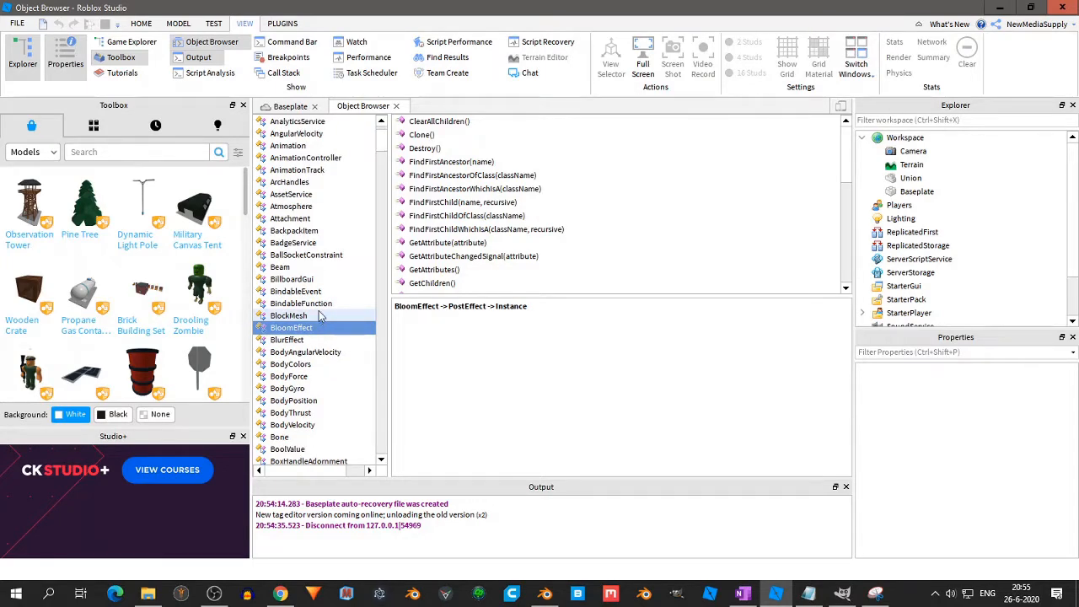
{"action": "scroll", "coordinate": [319, 316], "scroll_direction": "up", "scroll_amount": 3}
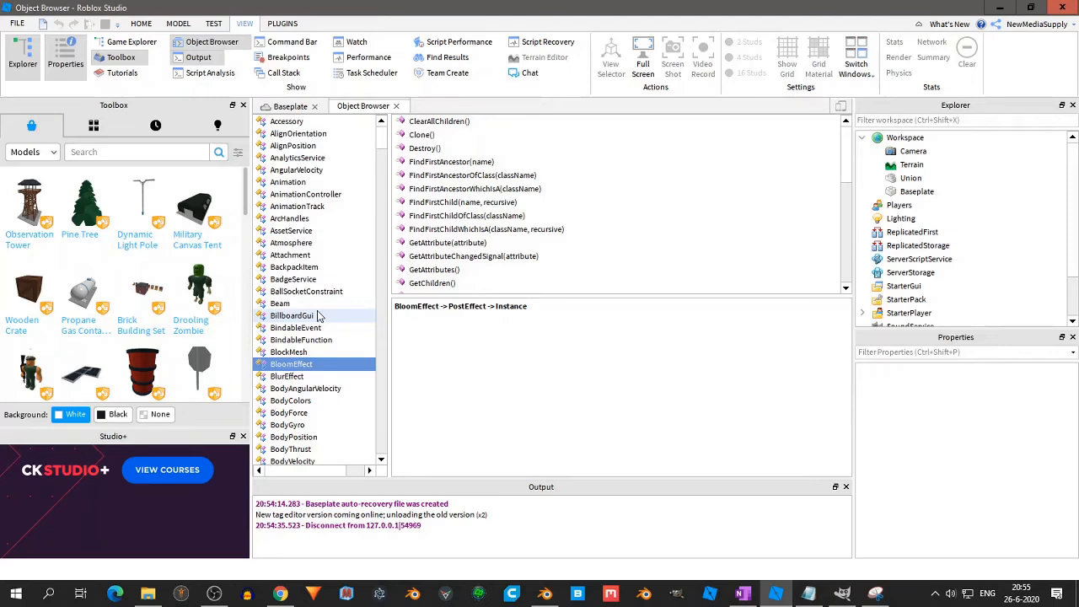
{"action": "left_click", "coordinate": [301, 268]}
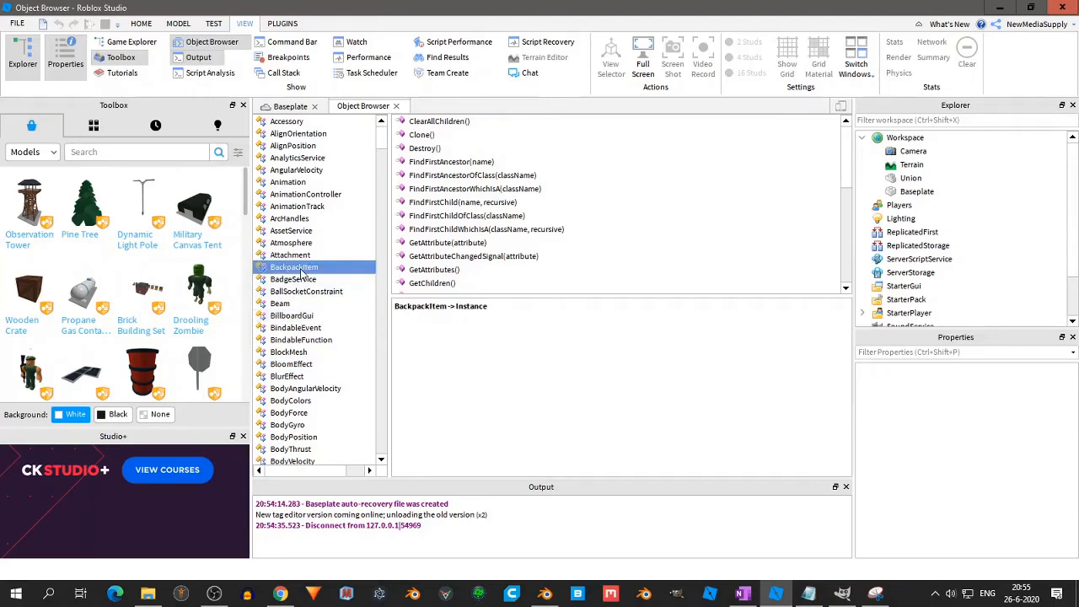
{"action": "scroll", "coordinate": [295, 357], "scroll_direction": "down", "scroll_amount": 2}
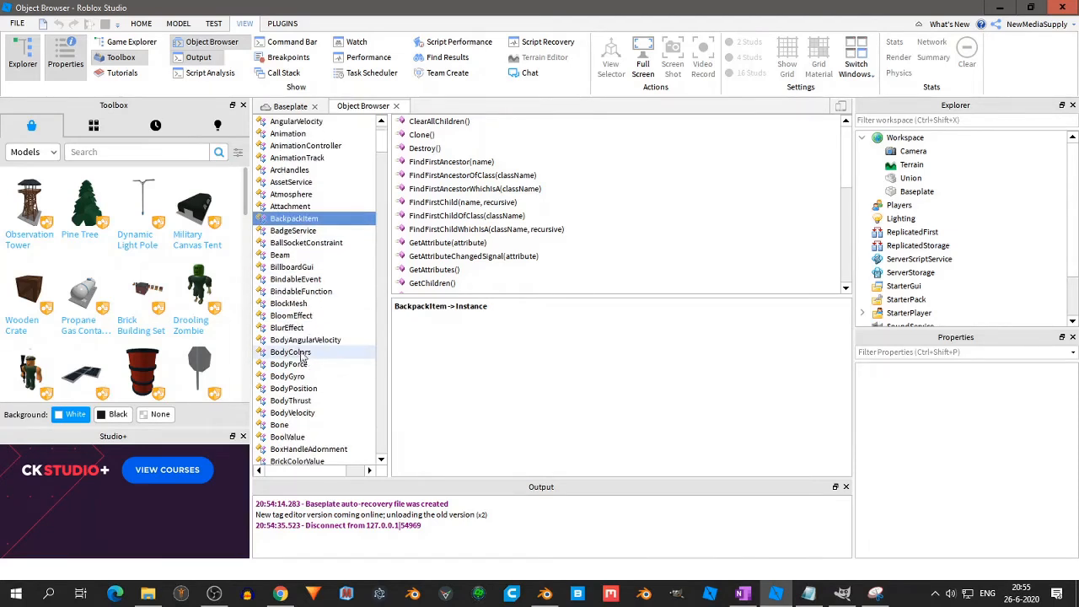
{"action": "left_click", "coordinate": [287, 353]}
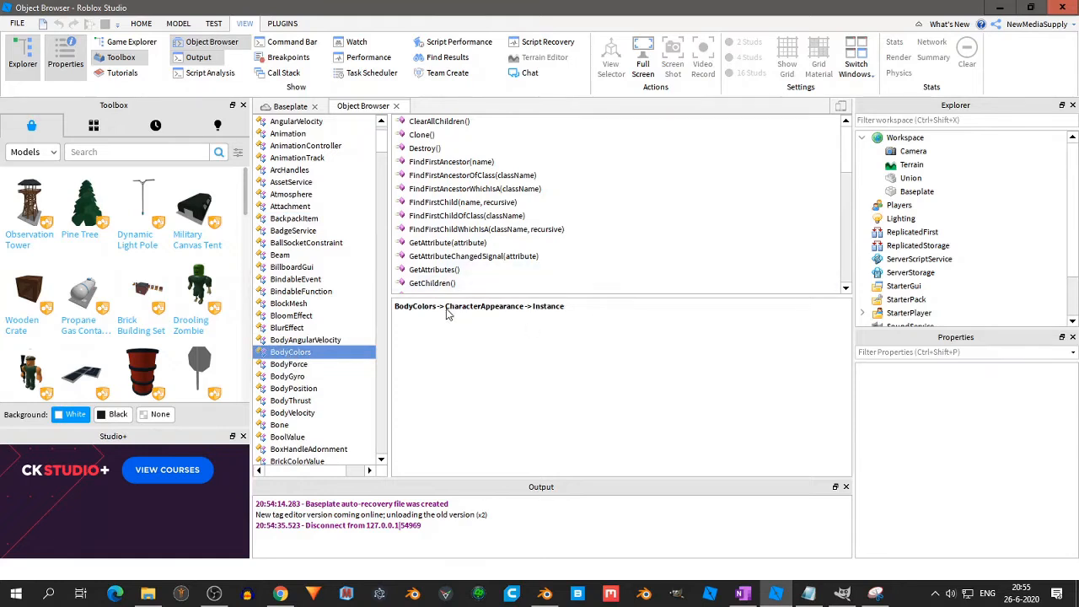
Read the BodyForce class summary and browse its functions, properties and events in the member list
{"action": "left_click", "coordinate": [305, 361]}
{"action": "left_click", "coordinate": [304, 348]}
{"action": "left_click", "coordinate": [301, 364]}
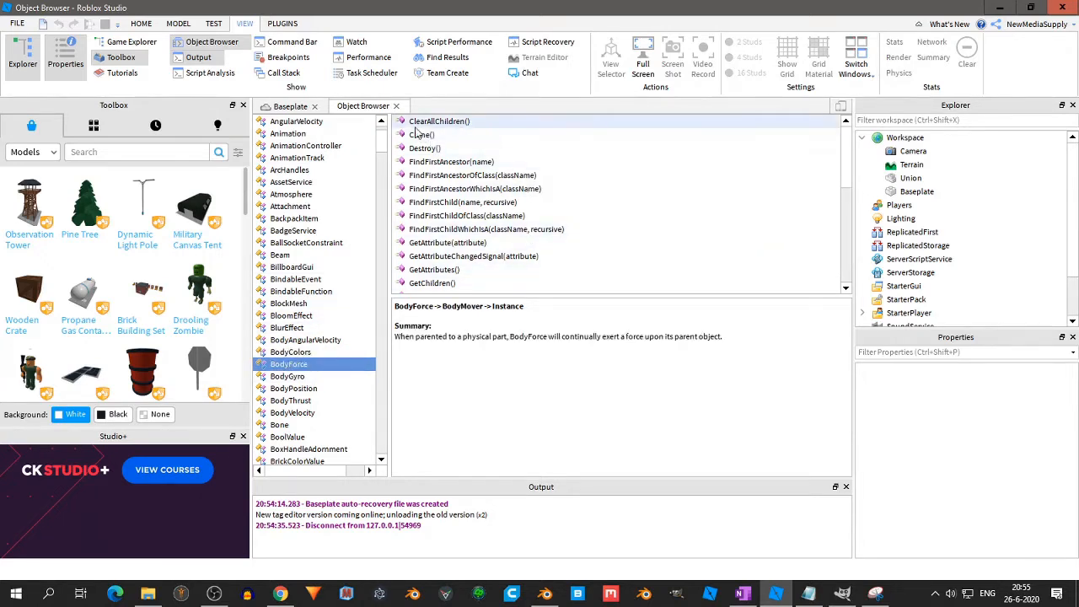
{"action": "scroll", "coordinate": [459, 152], "scroll_direction": "down", "scroll_amount": 2}
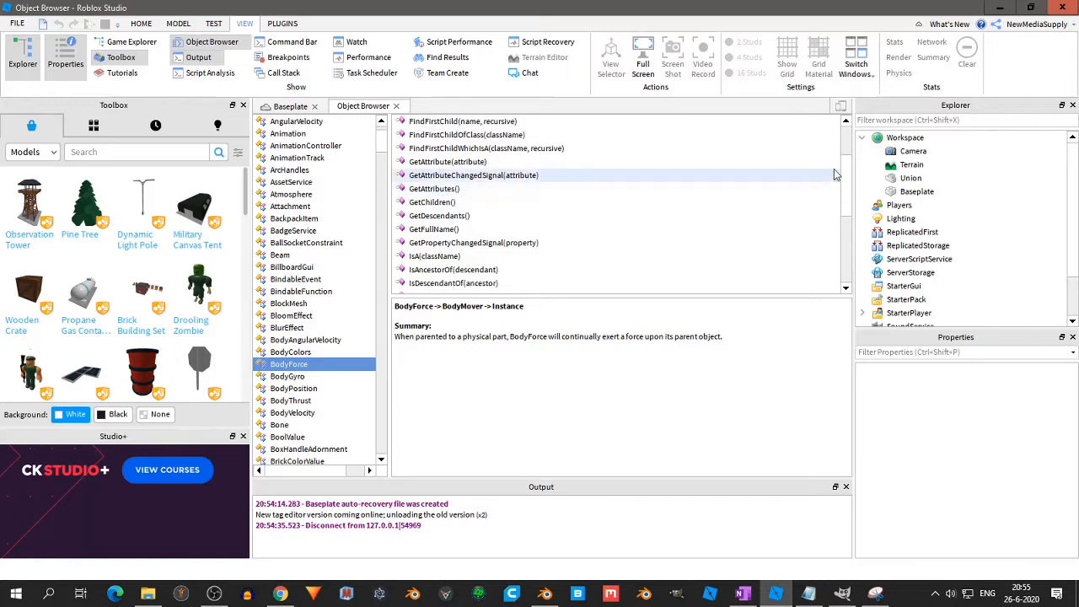
{"action": "mouse_move", "coordinate": [845, 169]}
{"action": "left_mouse_down"}
{"action": "mouse_move", "coordinate": [845, 241]}
{"action": "mouse_move", "coordinate": [830, 156]}
{"action": "left_mouse_up"}
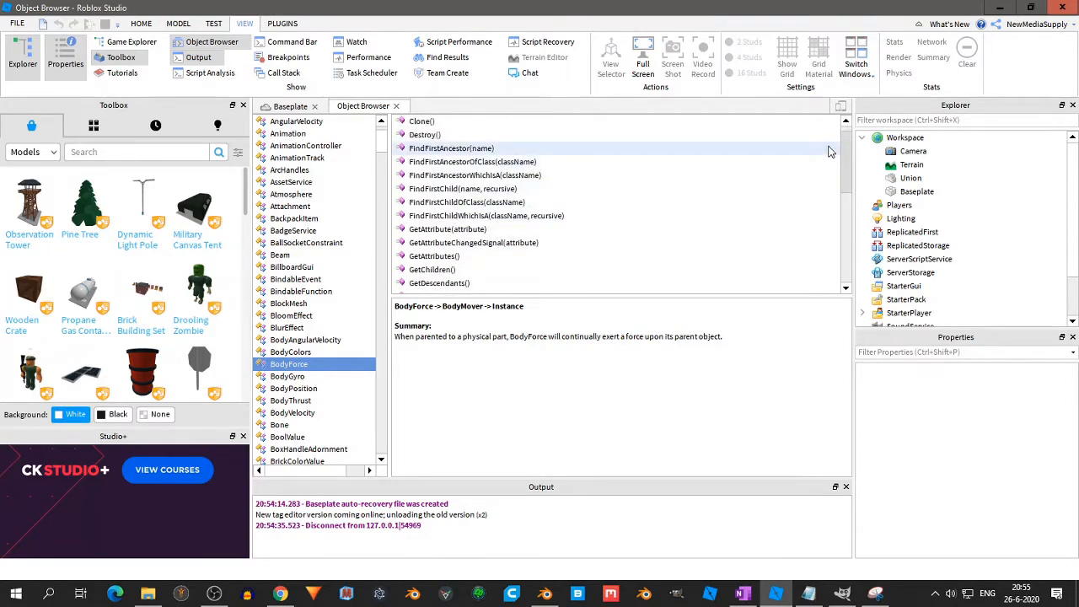
{"action": "scroll", "coordinate": [485, 181], "scroll_direction": "down", "scroll_amount": 1}
{"action": "scroll", "coordinate": [486, 188], "scroll_direction": "down", "scroll_amount": 4}
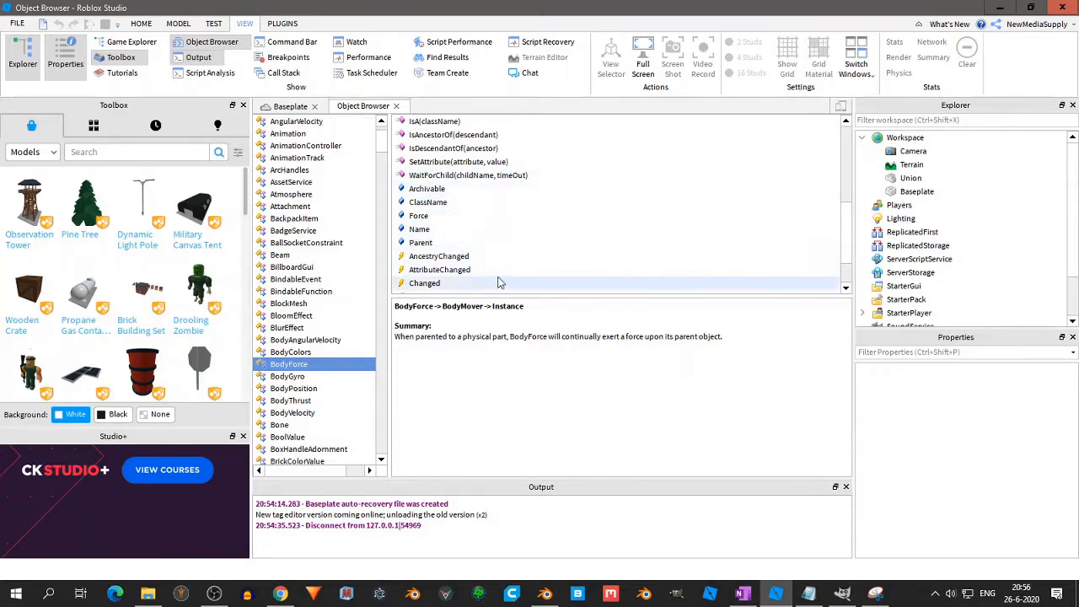
View the descriptions of BodyForce's AncestryChanged, AttributeChanged and Changed events, and close the Object Browser
{"action": "left_click", "coordinate": [474, 257]}
{"action": "left_click", "coordinate": [468, 271]}
{"action": "left_click", "coordinate": [469, 283]}
{"action": "scroll", "coordinate": [350, 253], "scroll_direction": "up", "scroll_amount": 2}
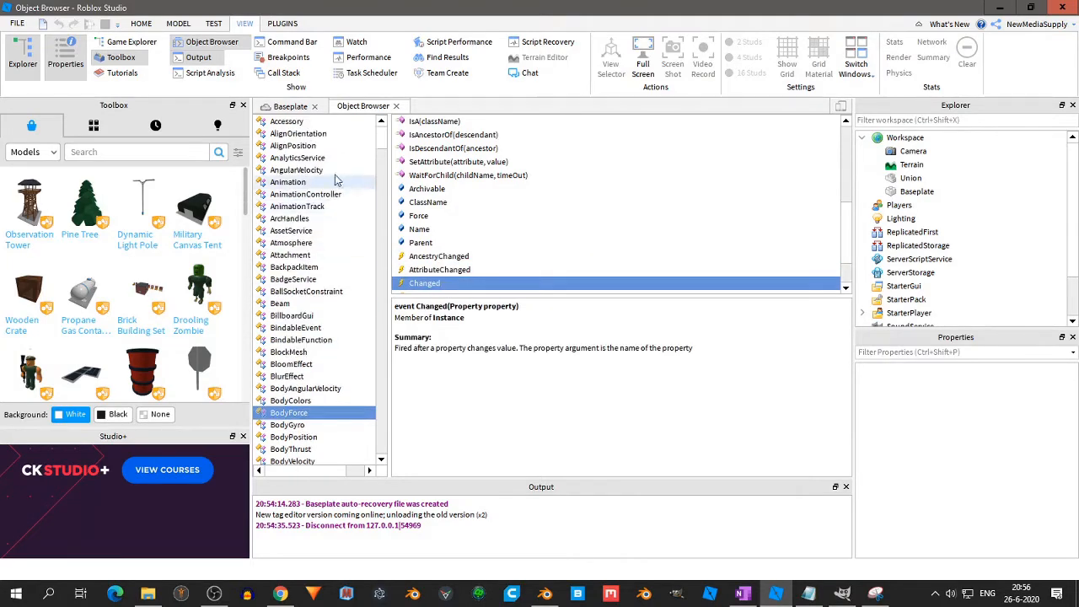
{"action": "left_click", "coordinate": [396, 107]}
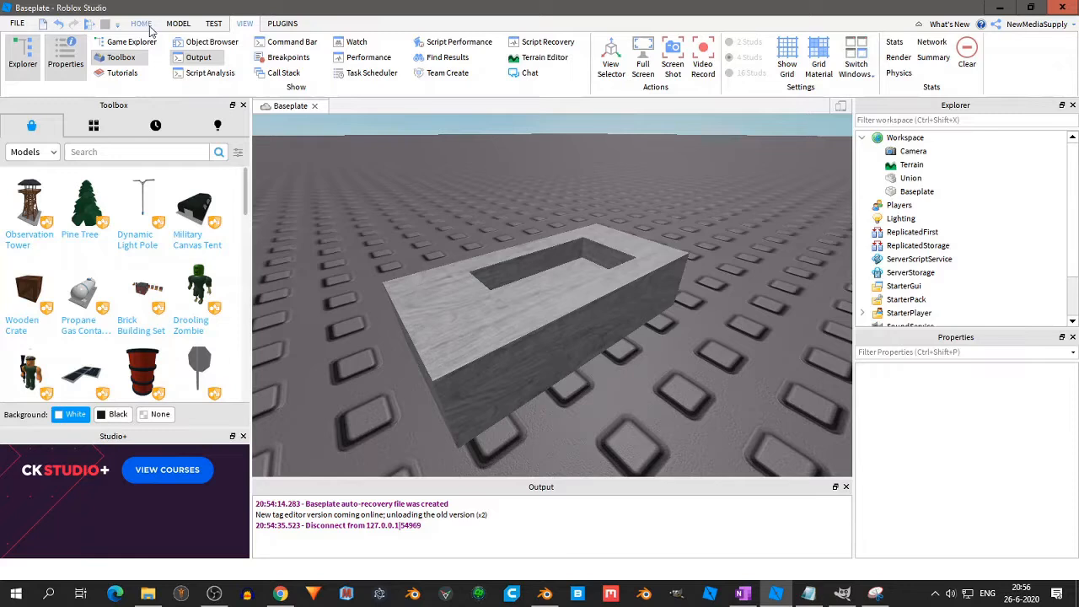
{"action": "left_click", "coordinate": [177, 24]}
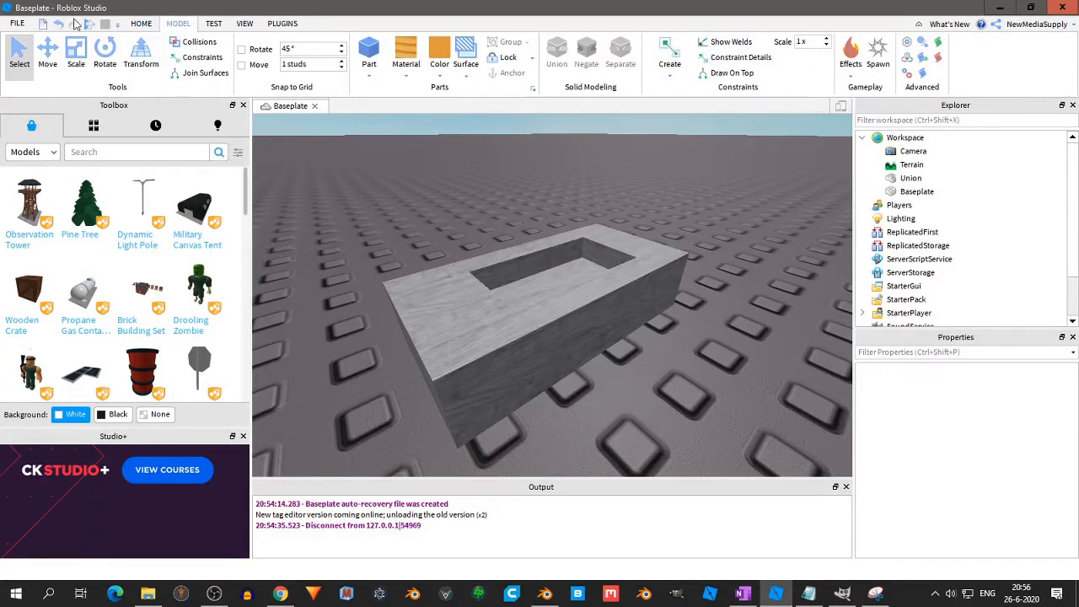
{"action": "left_click", "coordinate": [141, 23]}
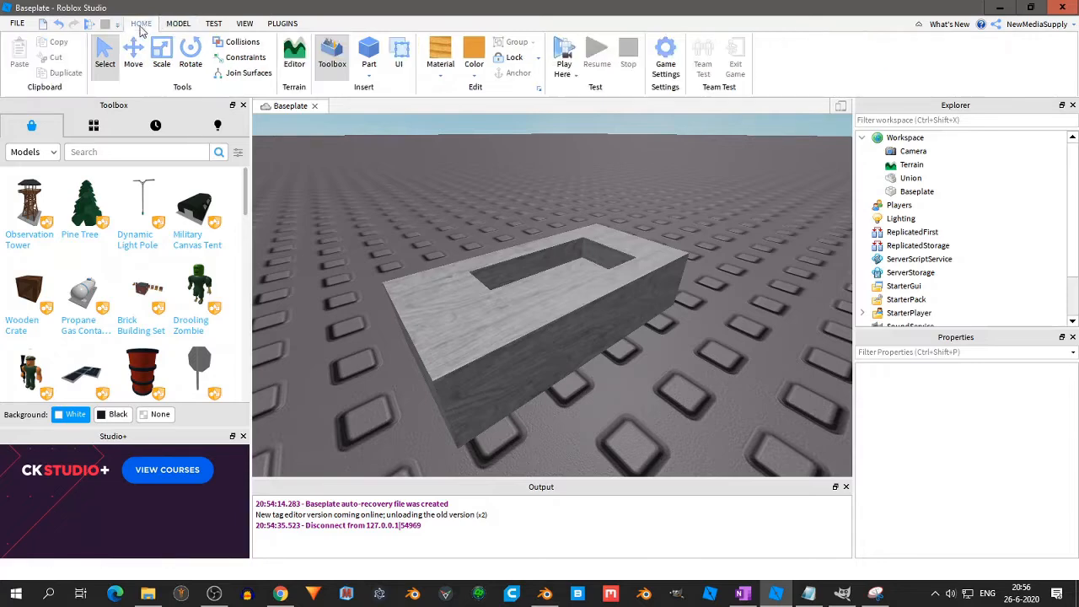
{"action": "left_click", "coordinate": [179, 24]}
{"action": "left_click", "coordinate": [213, 24]}
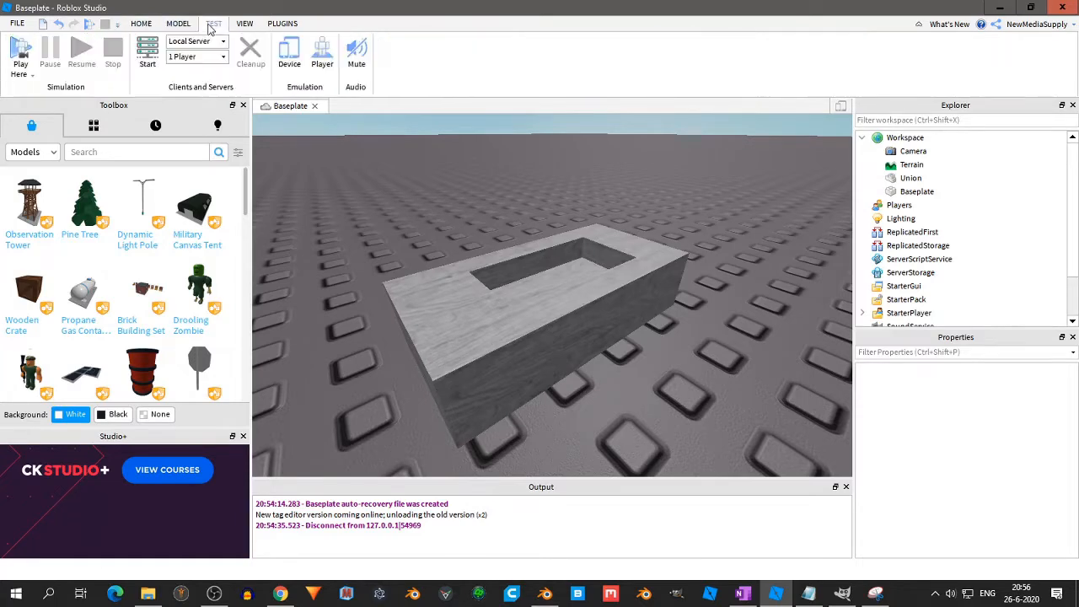
{"action": "left_click", "coordinate": [141, 23]}
{"action": "left_click", "coordinate": [419, 274]}
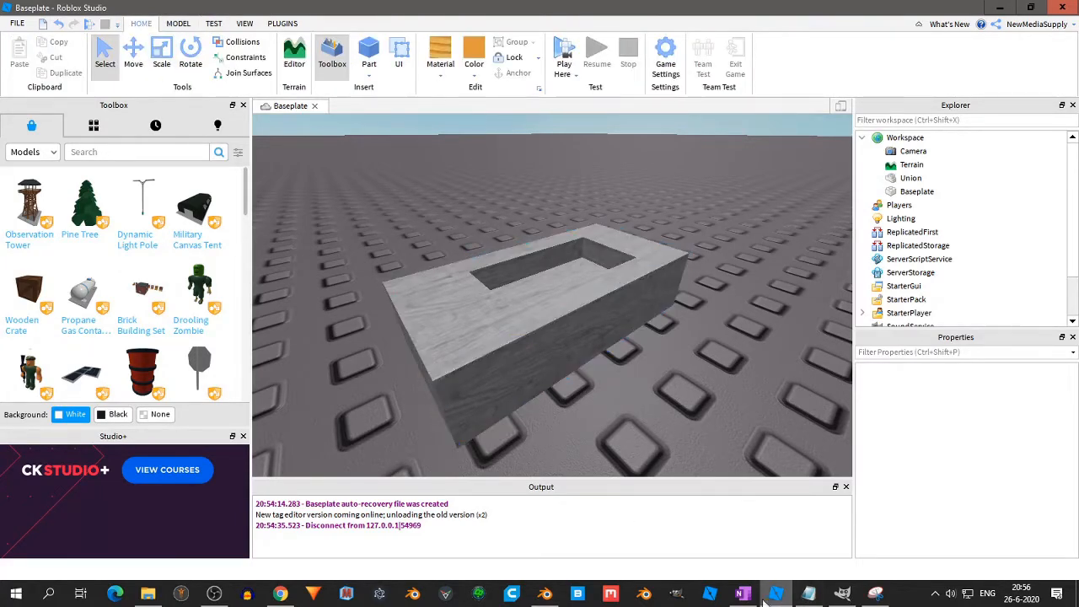
Check the Overview of Roblox notes in OneNote, return to Roblox Studio and raise the union upwards with the Move tool
{"action": "left_click", "coordinate": [742, 593]}
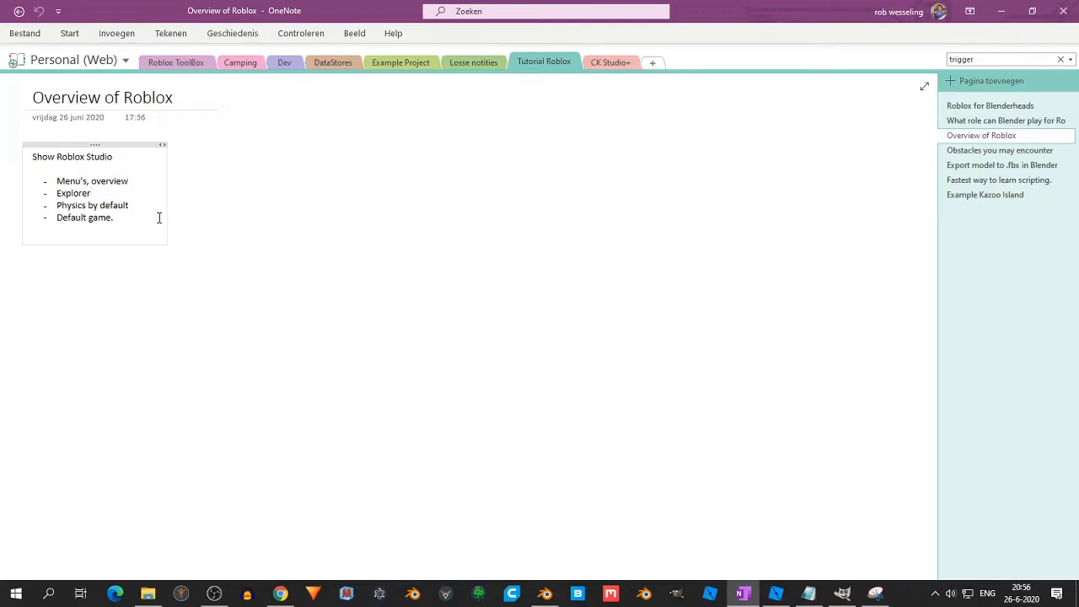
{"action": "left_click", "coordinate": [776, 594]}
{"action": "left_click", "coordinate": [450, 298]}
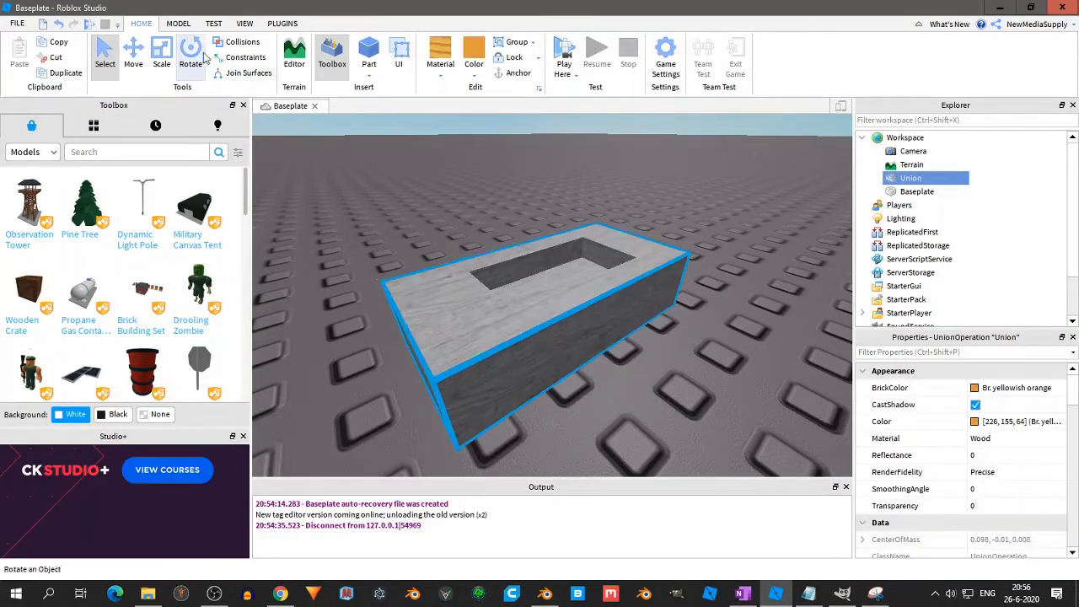
{"action": "left_click", "coordinate": [133, 53]}
{"action": "left_click_drag", "start_coordinate": [550, 210], "coordinate": [553, 87]}
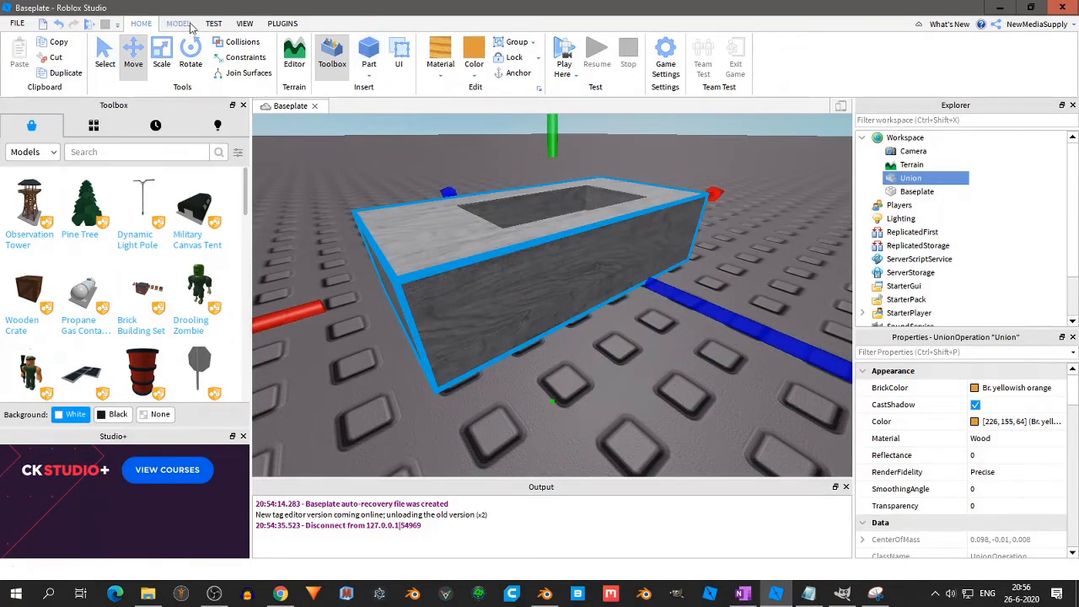
Play test the place, view the character and the unanchored union from different angles, and stop the test
{"action": "left_click", "coordinate": [215, 24]}
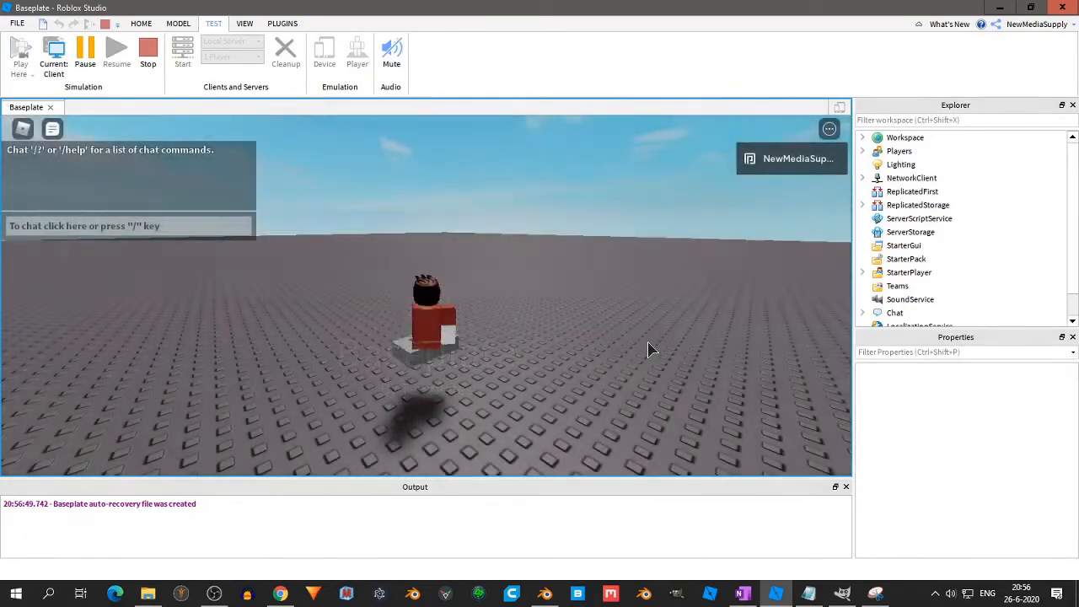
{"action": "right_click_drag", "start_coordinate": [497, 398], "coordinate": [497, 398]}
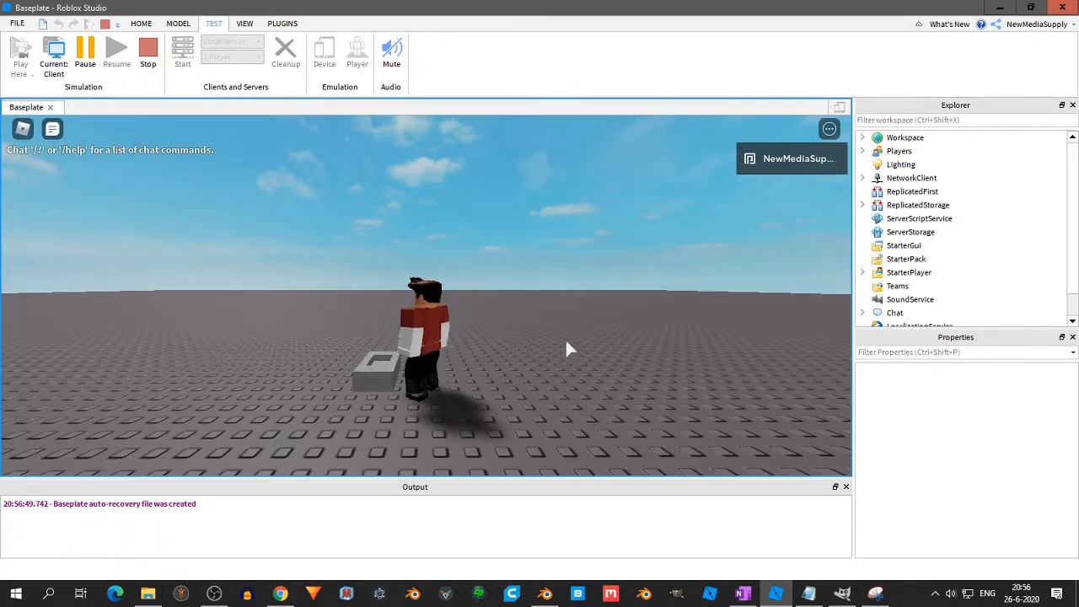
{"action": "right_click_drag", "start_coordinate": [568, 345], "coordinate": [568, 345]}
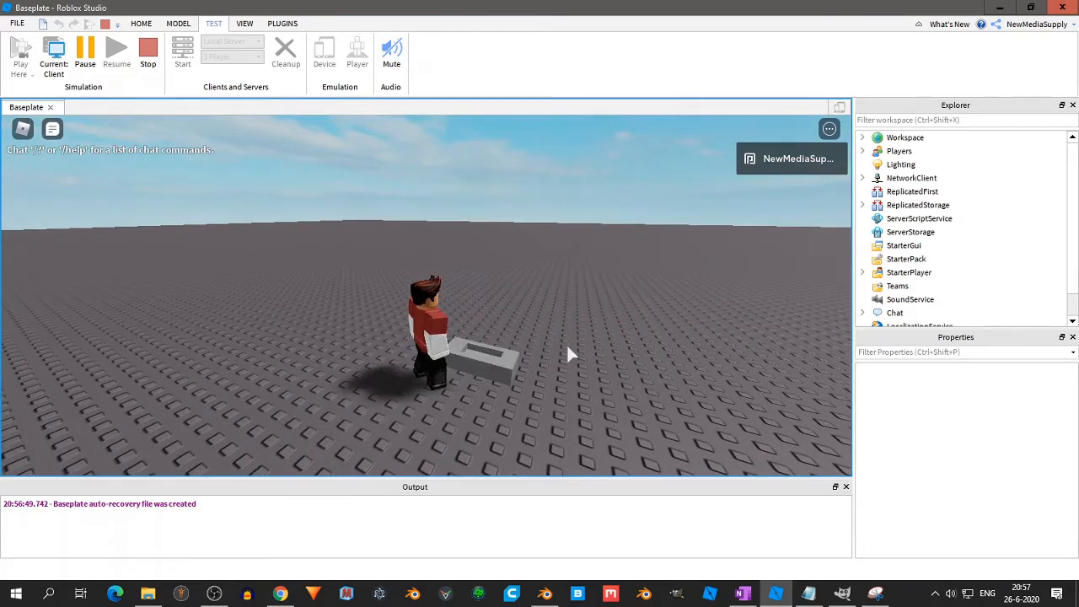
{"action": "left_click", "coordinate": [148, 52]}
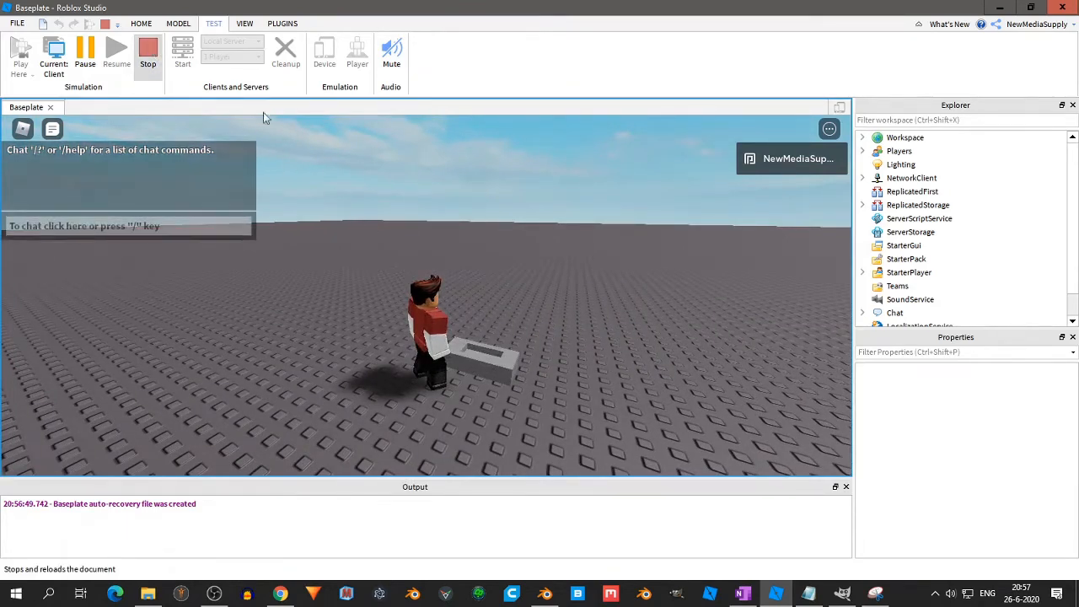
Anchor the union and move it slightly upwards above the baseplate
{"action": "scroll", "coordinate": [492, 289], "scroll_direction": "down", "scroll_amount": 8}
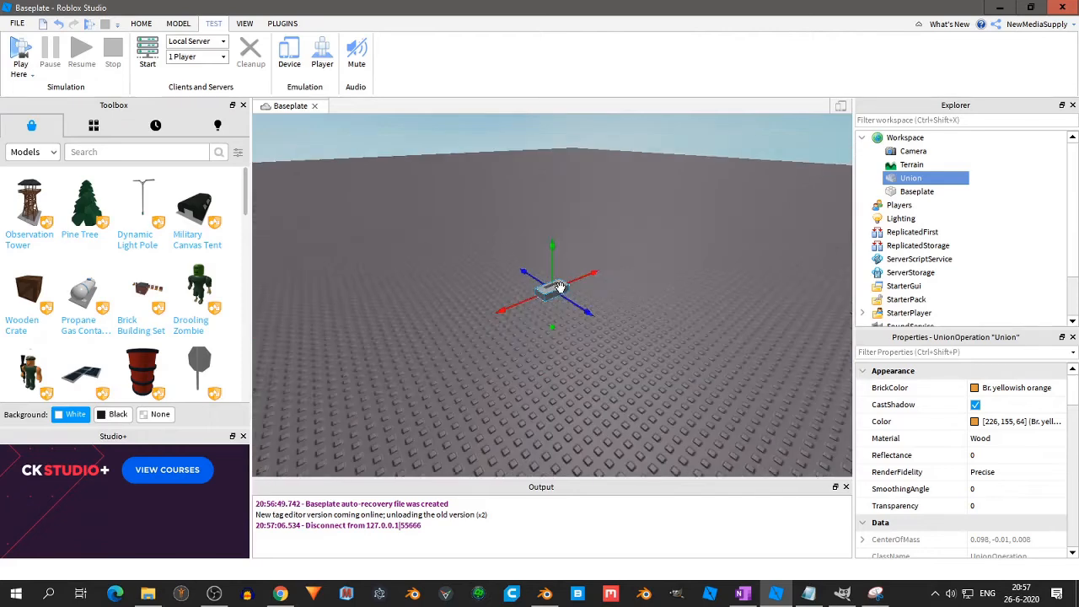
{"action": "right_click_drag", "start_coordinate": [592, 314], "coordinate": [593, 315]}
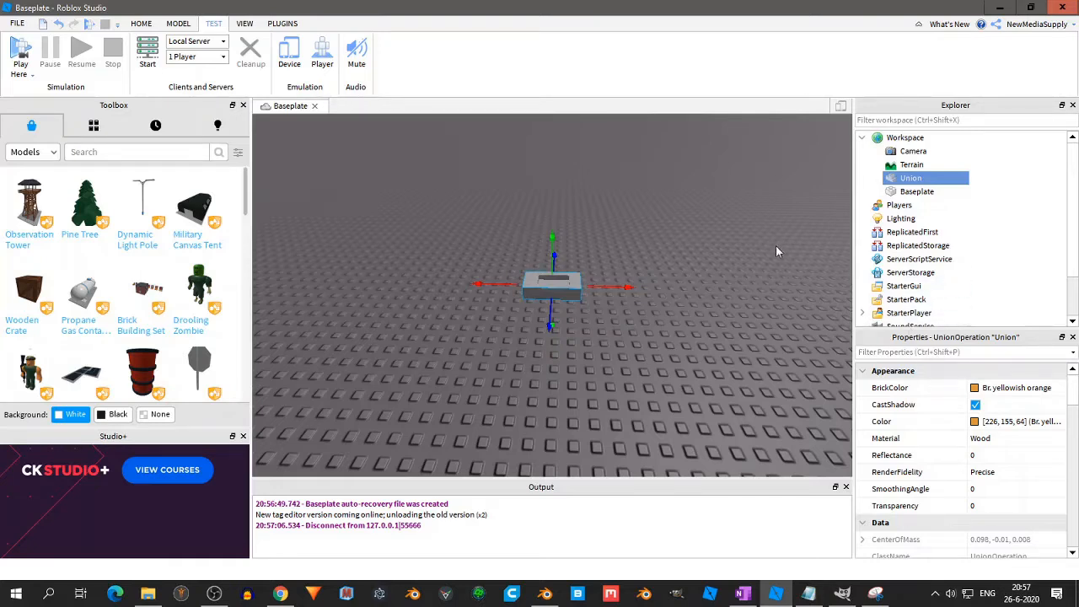
{"action": "left_click", "coordinate": [178, 23]}
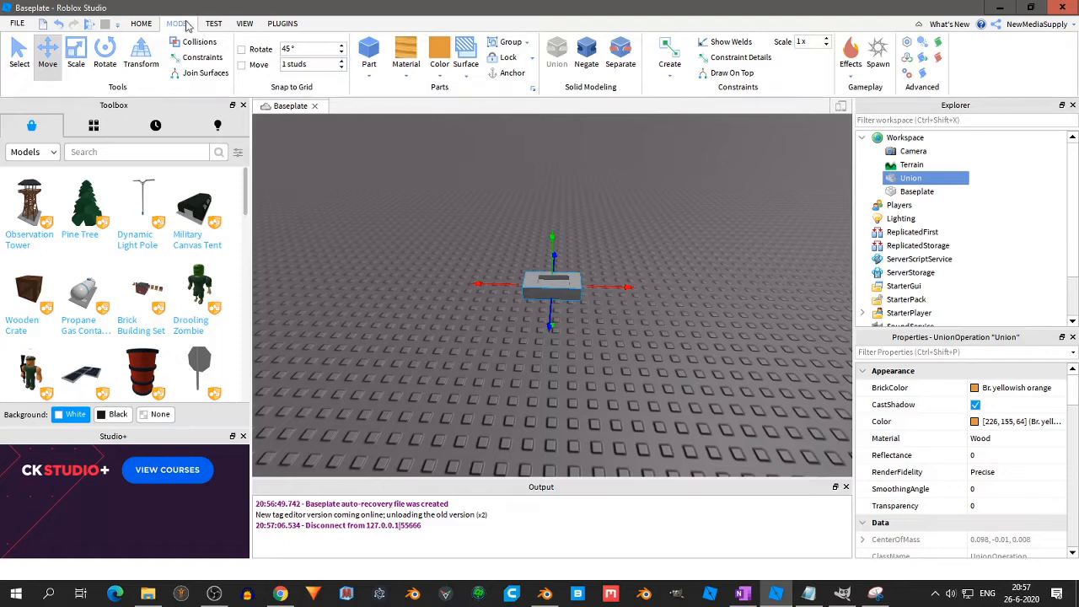
{"action": "left_click", "coordinate": [503, 74]}
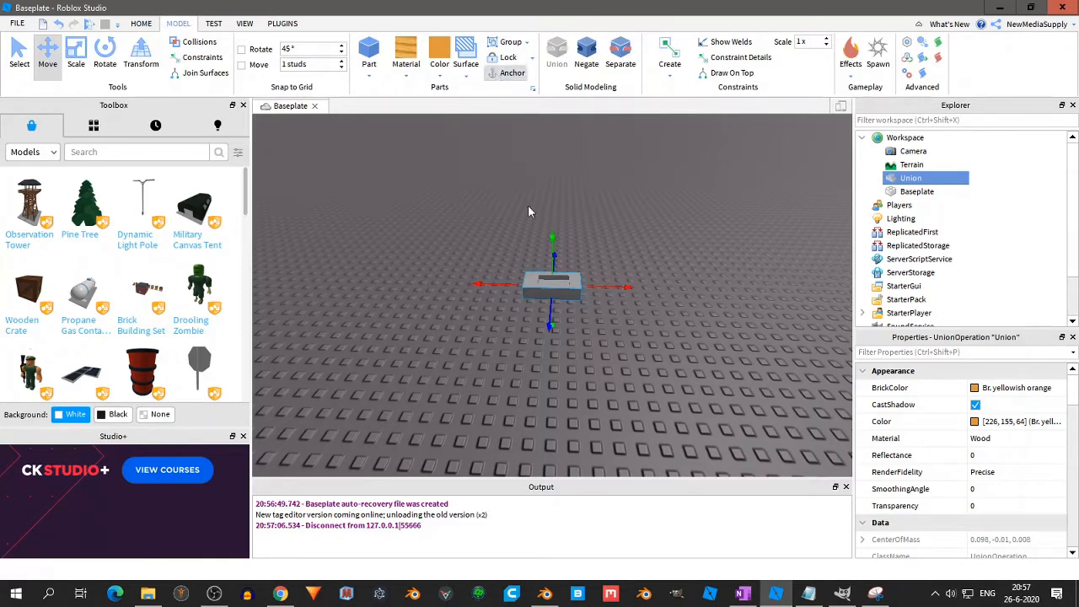
{"action": "scroll", "coordinate": [533, 318], "scroll_direction": "up", "scroll_amount": 5}
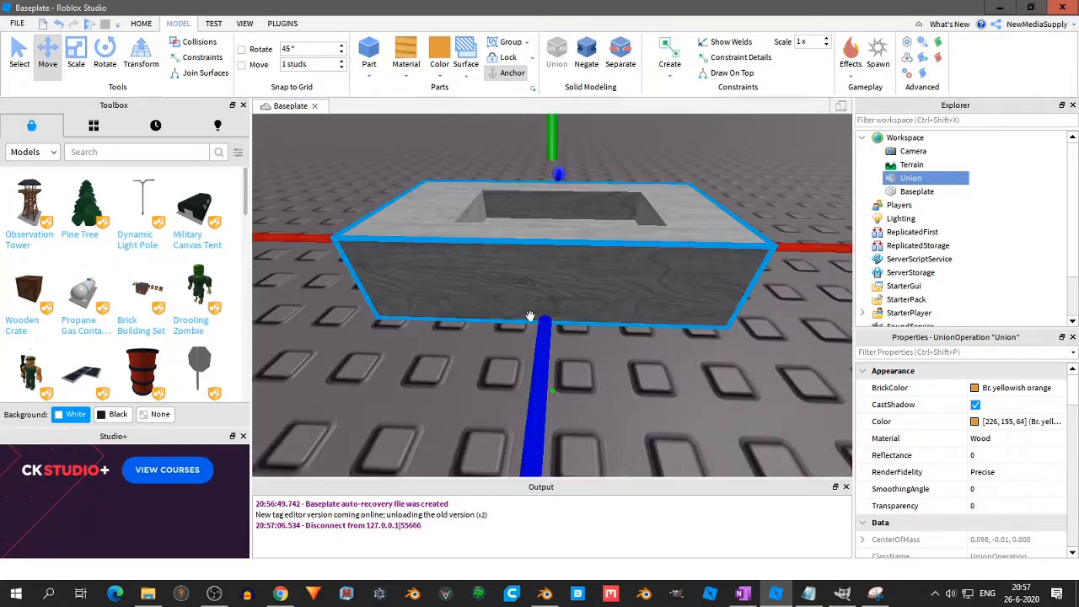
{"action": "scroll", "coordinate": [552, 321], "scroll_direction": "down", "scroll_amount": 5}
{"action": "right_click_drag", "start_coordinate": [614, 409], "coordinate": [517, 274]}
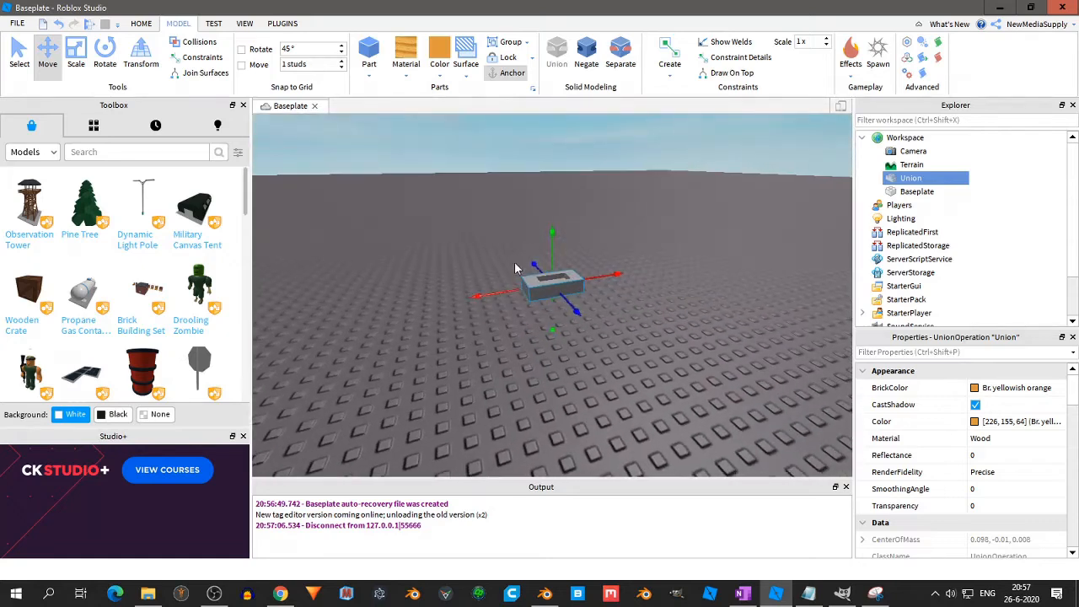
{"action": "left_click_drag", "start_coordinate": [552, 236], "coordinate": [549, 232]}
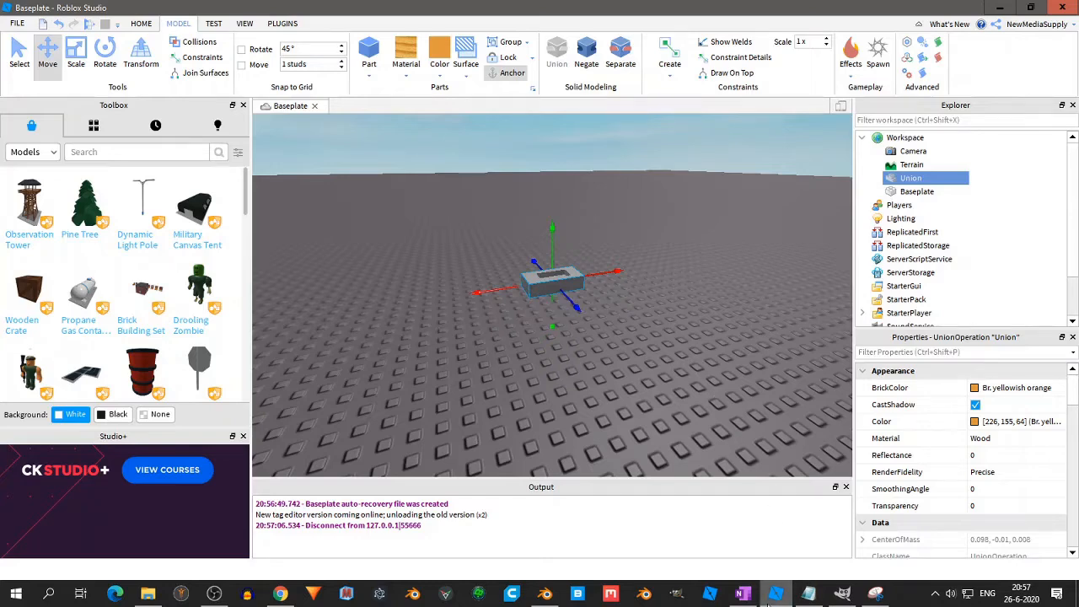
Browse the Tutorial Roblox pages in OneNote and return to the "Obstacles you may encounter" page
{"action": "left_click", "coordinate": [743, 594]}
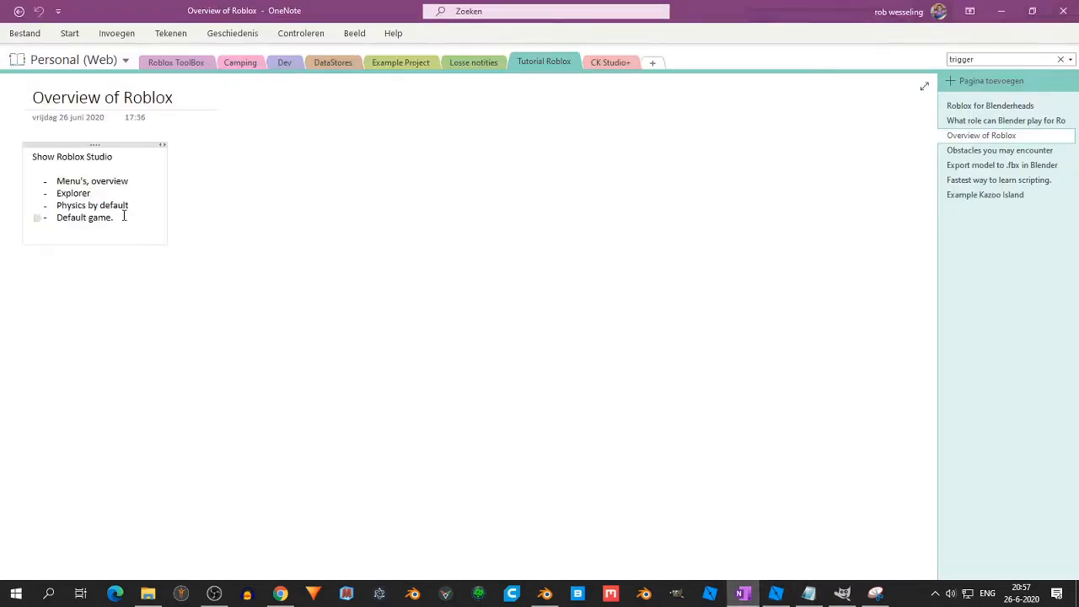
{"action": "left_click", "coordinate": [999, 150]}
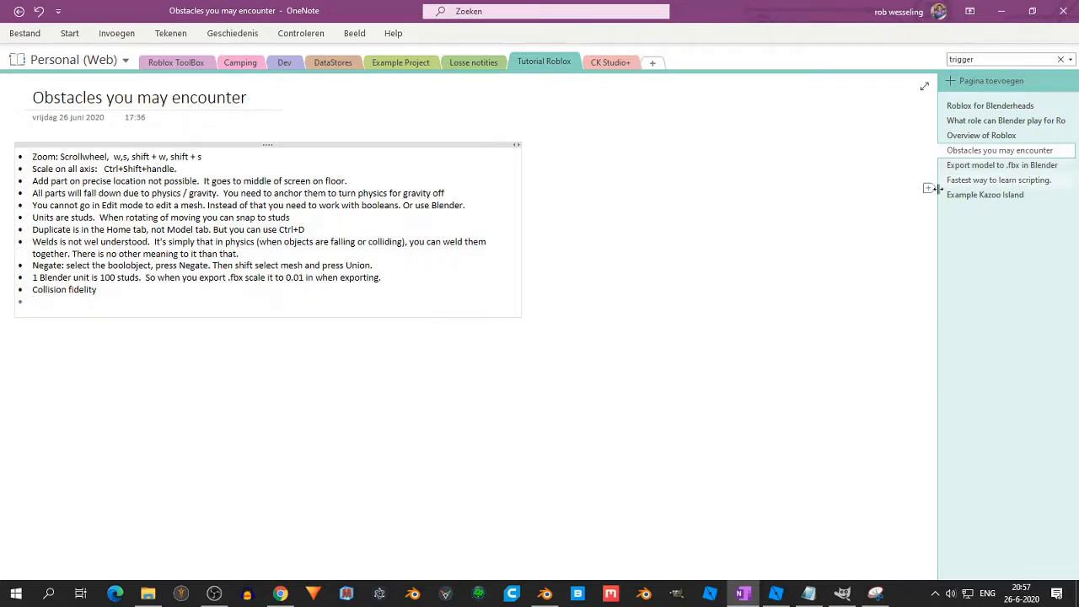
{"action": "left_click", "coordinate": [997, 182]}
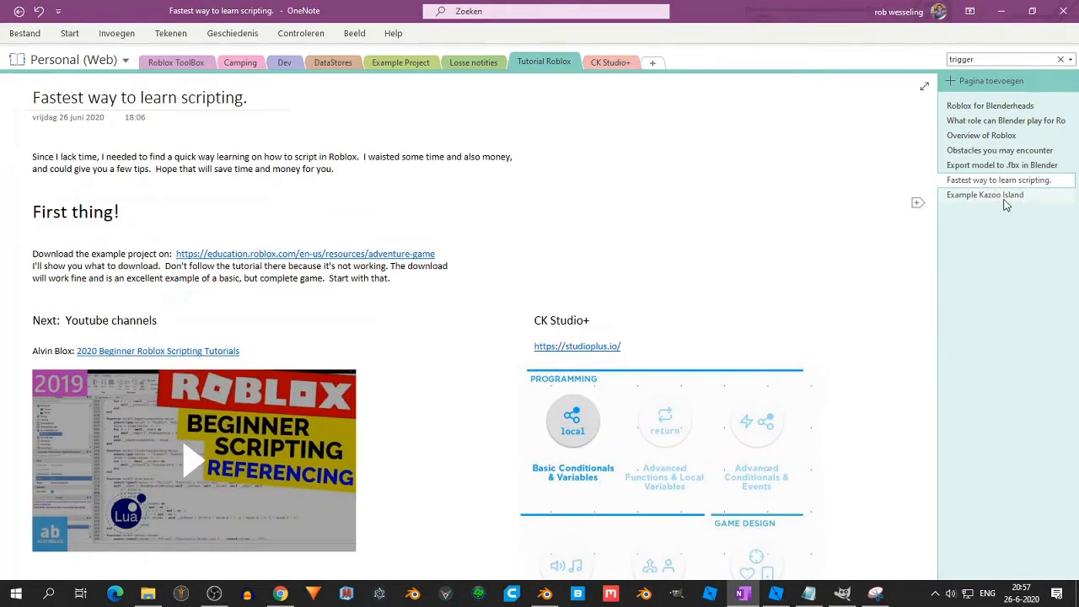
{"action": "left_click", "coordinate": [995, 195]}
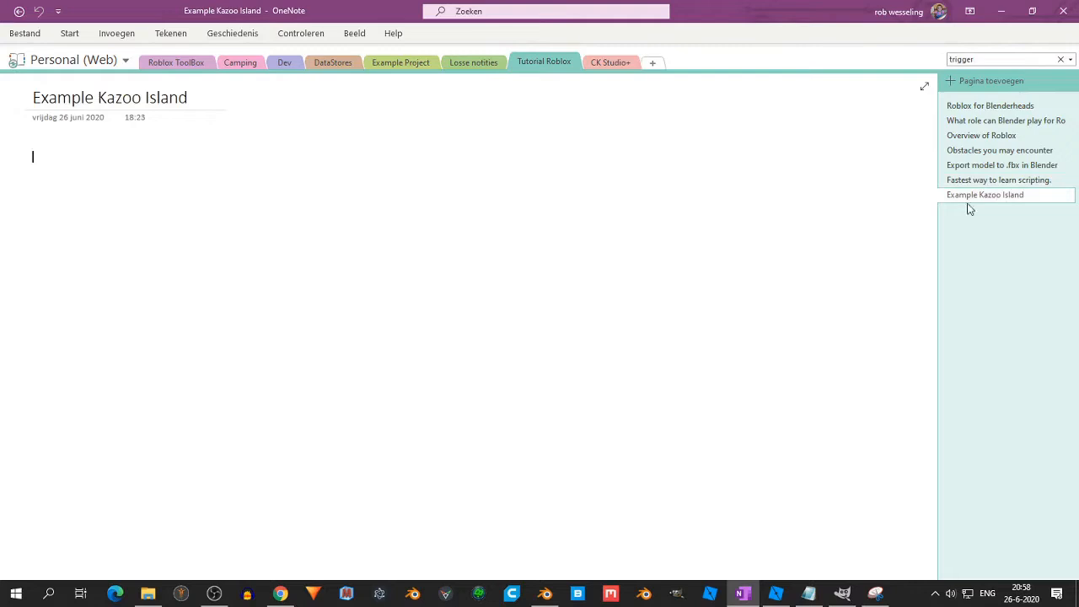
{"action": "left_click", "coordinate": [998, 137]}
{"action": "left_click", "coordinate": [999, 151]}
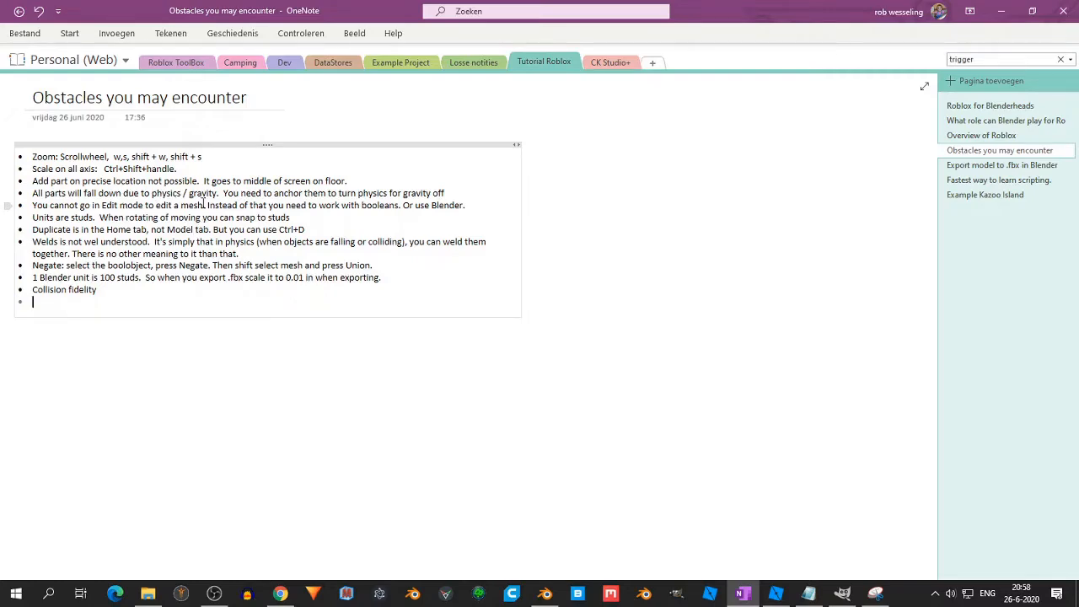
Switch back to Roblox Studio and demonstrate zooming the viewport in and out on the union
{"action": "key", "text": "alt+Tab"}
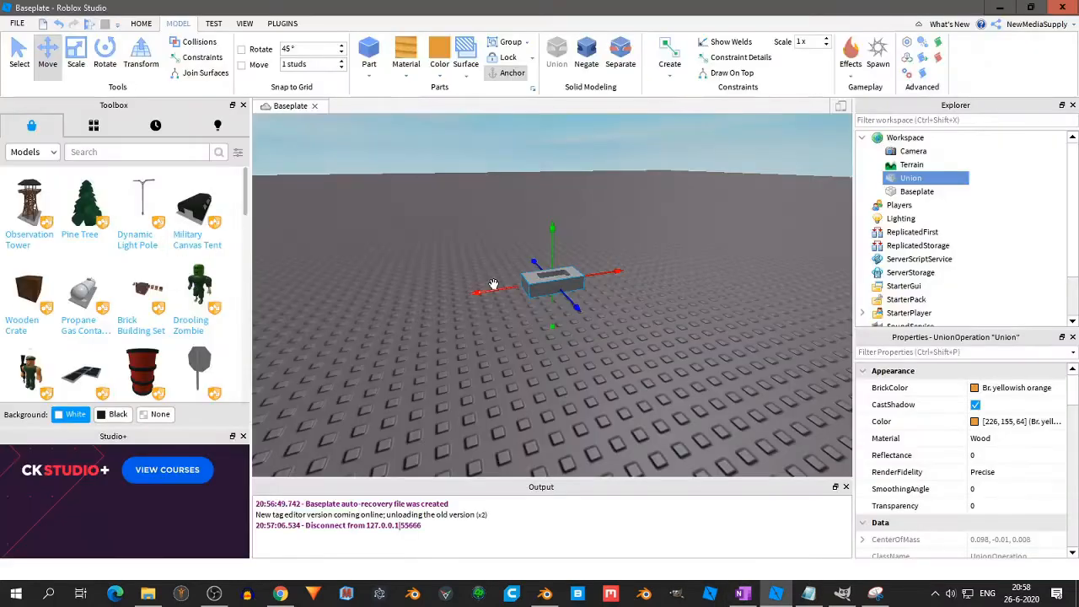
{"action": "scroll", "coordinate": [496, 286], "scroll_direction": "up", "scroll_amount": 5}
{"action": "scroll", "coordinate": [496, 268], "scroll_direction": "down", "scroll_amount": 5}
{"action": "scroll", "coordinate": [503, 279], "scroll_direction": "up", "scroll_amount": 5}
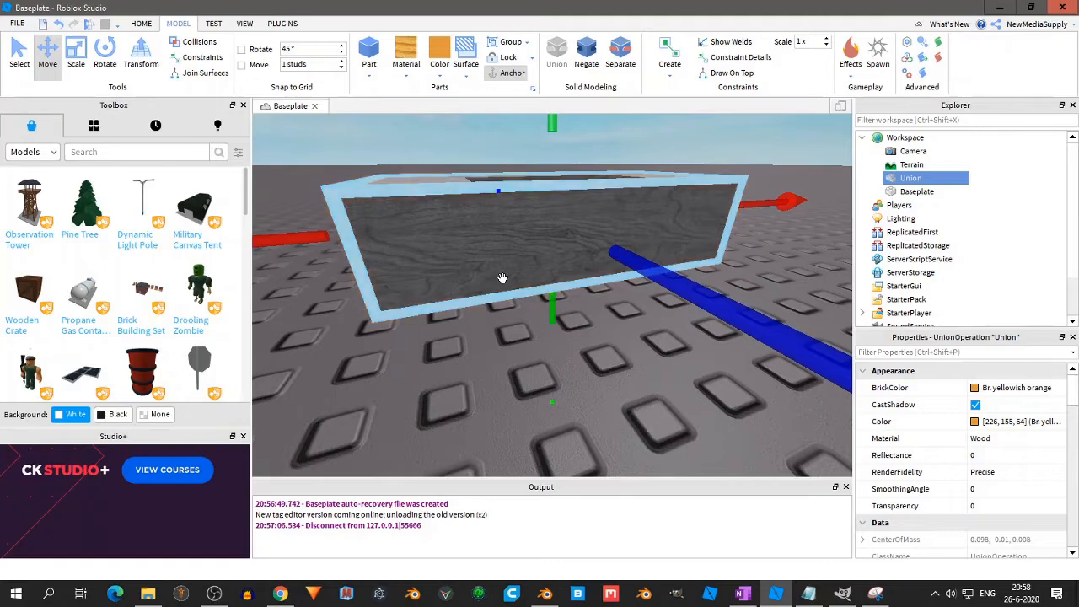
{"action": "scroll", "coordinate": [503, 280], "scroll_direction": "down", "scroll_amount": 5}
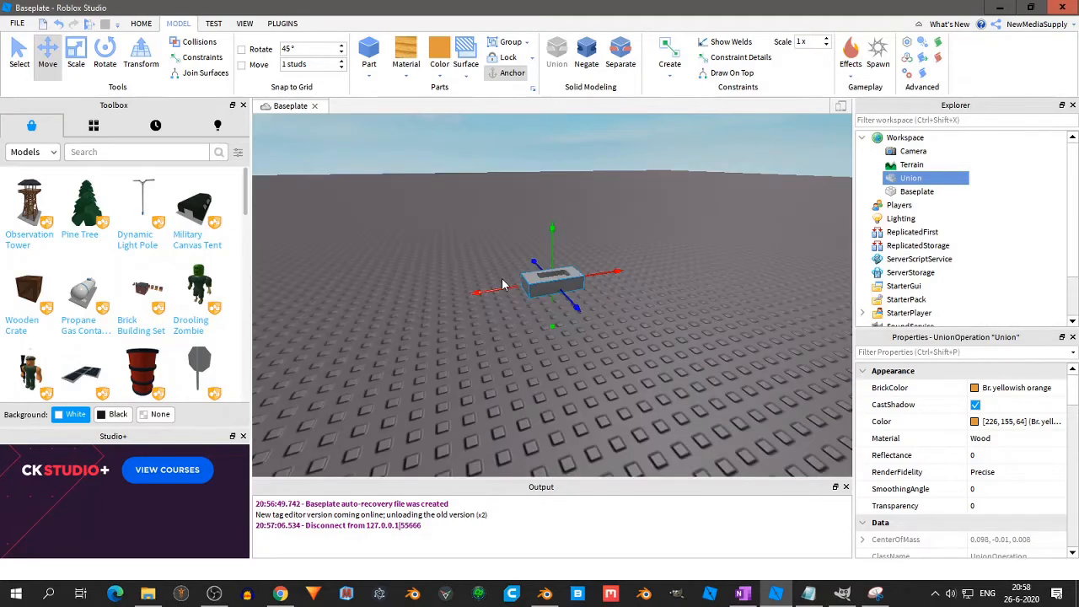
{"action": "scroll", "coordinate": [503, 285], "scroll_direction": "up", "scroll_amount": 5}
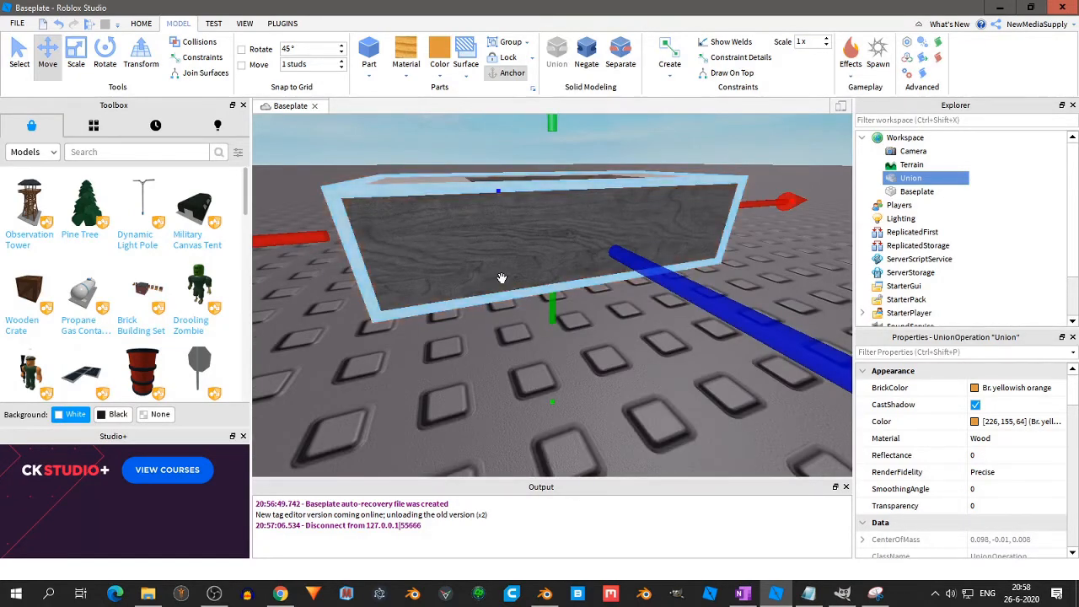
{"action": "scroll", "coordinate": [502, 284], "scroll_direction": "up", "scroll_amount": 3}
{"action": "scroll", "coordinate": [503, 283], "scroll_direction": "down", "scroll_amount": 5}
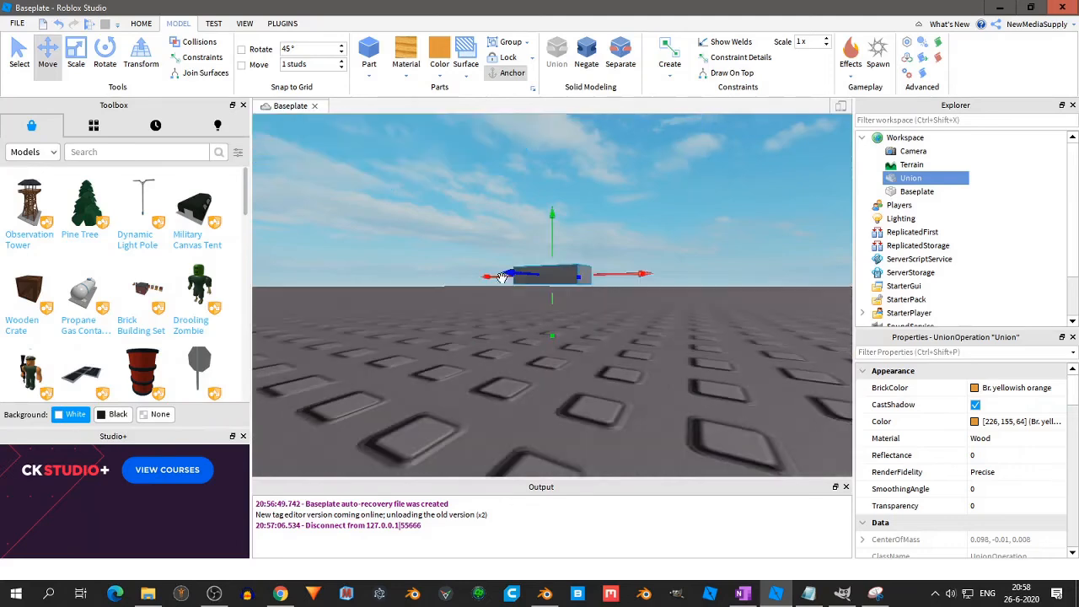
{"action": "scroll", "coordinate": [496, 283], "scroll_direction": "down", "scroll_amount": 3}
Demonstrate orbiting and panning the viewport around the union, combined with coarse and fine zooming
{"action": "right_click_drag", "start_coordinate": [489, 282], "coordinate": [482, 302]}
{"action": "middle_click_drag", "start_coordinate": [497, 241], "coordinate": [494, 263]}
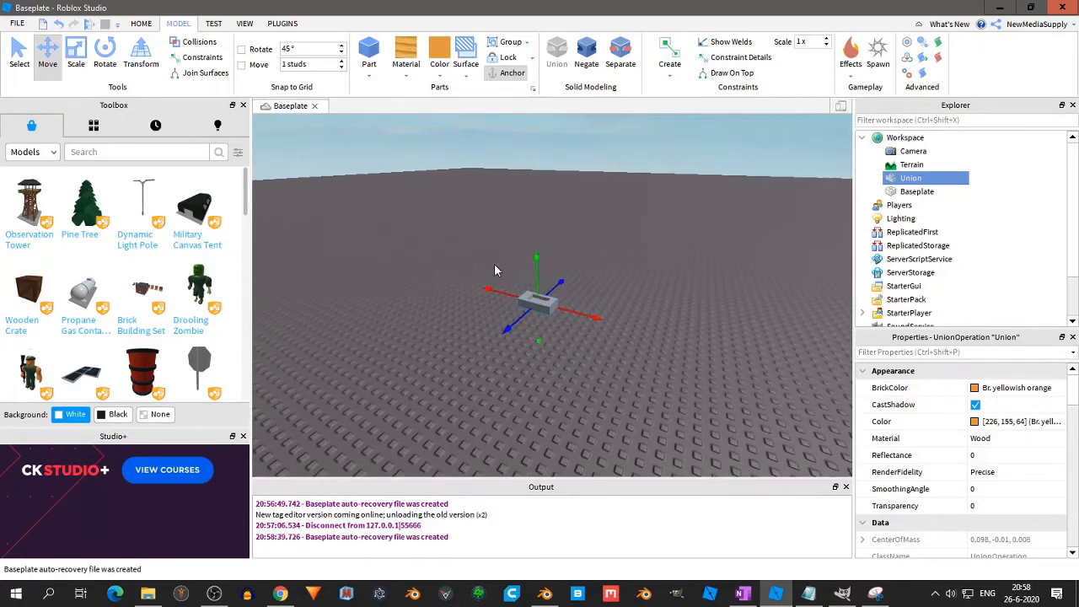
{"action": "scroll", "coordinate": [495, 269], "scroll_direction": "up", "scroll_amount": 6}
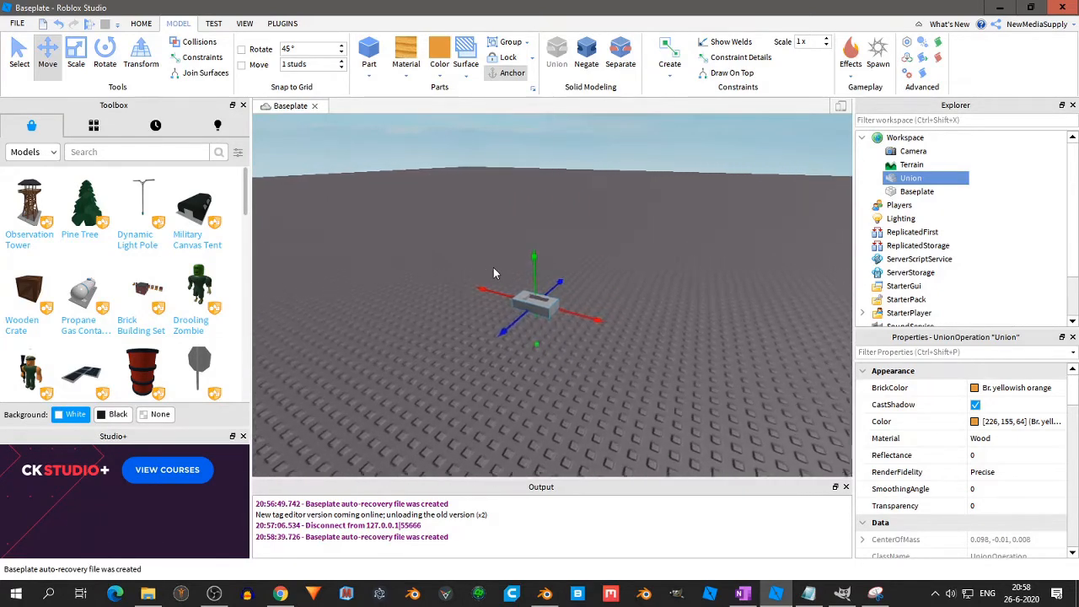
{"action": "scroll", "coordinate": [470, 278], "scroll_direction": "up", "scroll_amount": 8}
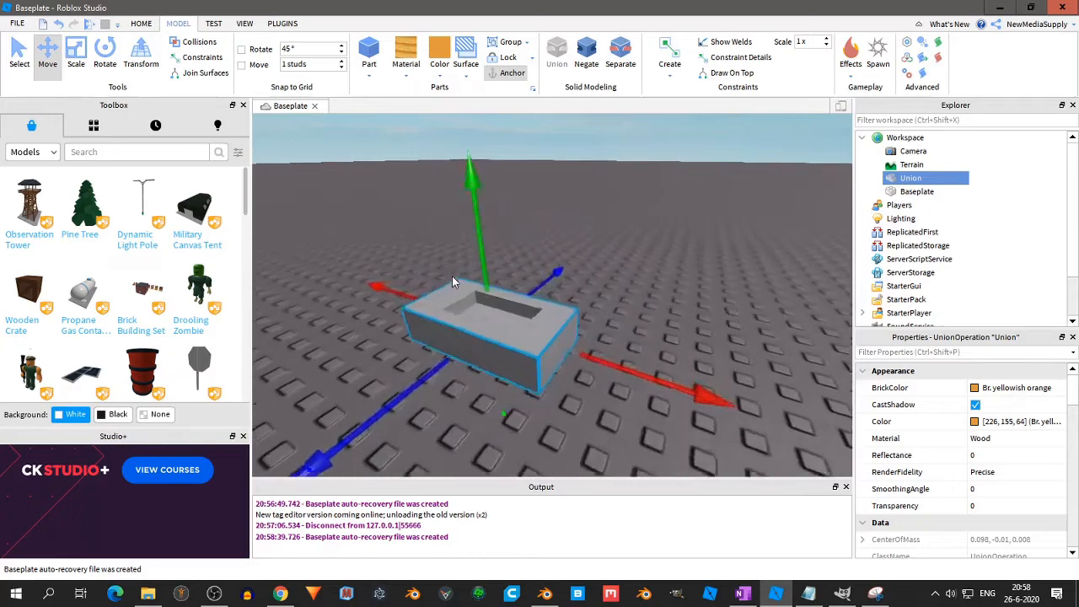
{"action": "middle_click_drag", "start_coordinate": [472, 262], "coordinate": [468, 266]}
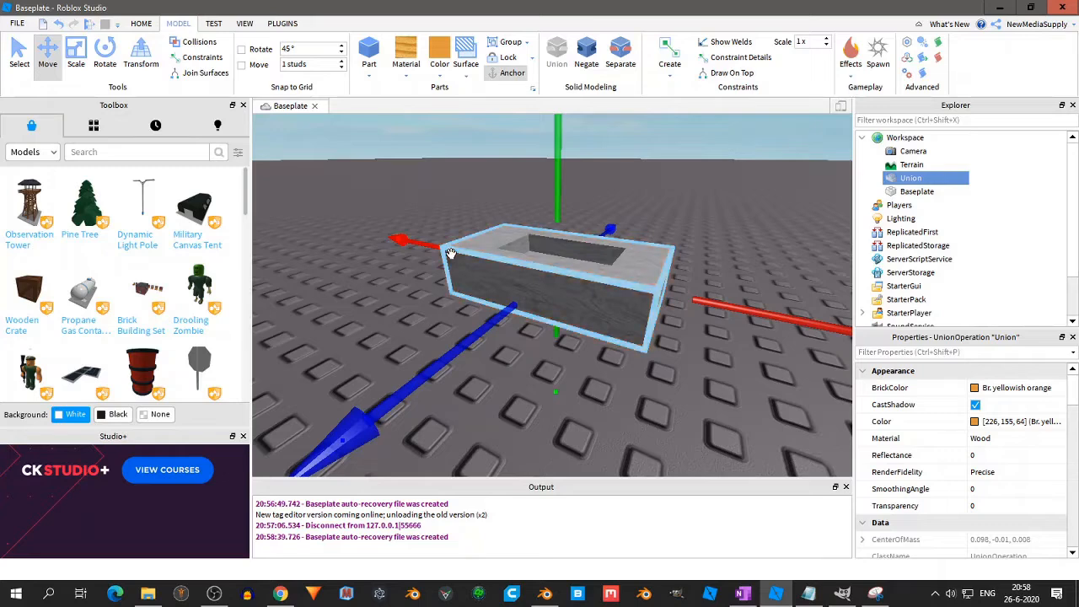
{"action": "scroll", "coordinate": [451, 253], "scroll_direction": "down", "scroll_amount": 5}
{"action": "scroll", "coordinate": [451, 256], "scroll_direction": "down", "scroll_amount": 2}
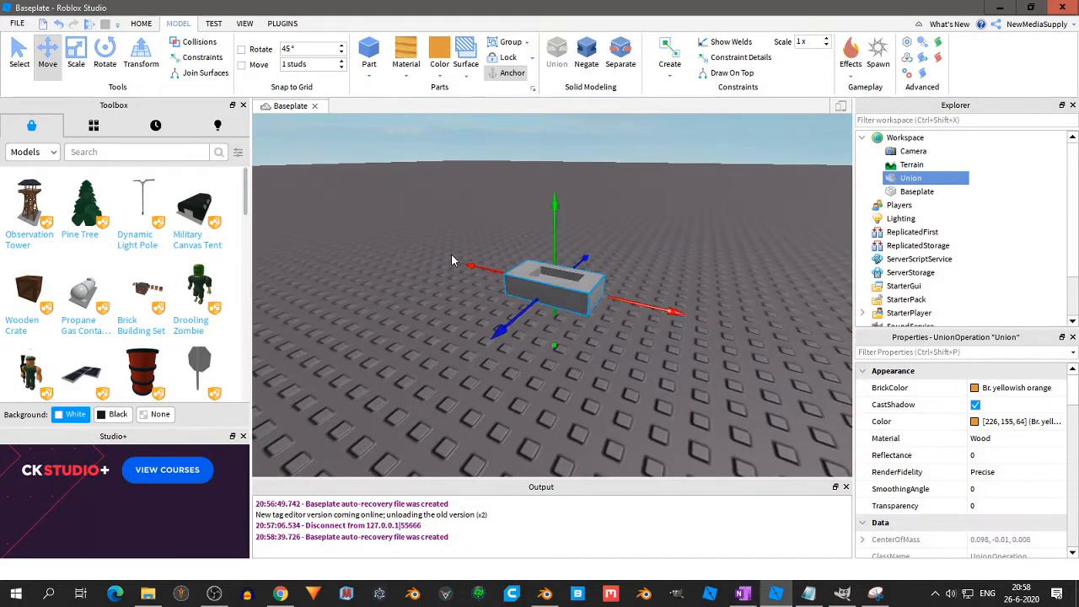
{"action": "scroll", "coordinate": [452, 256], "scroll_direction": "up", "scroll_amount": 2}
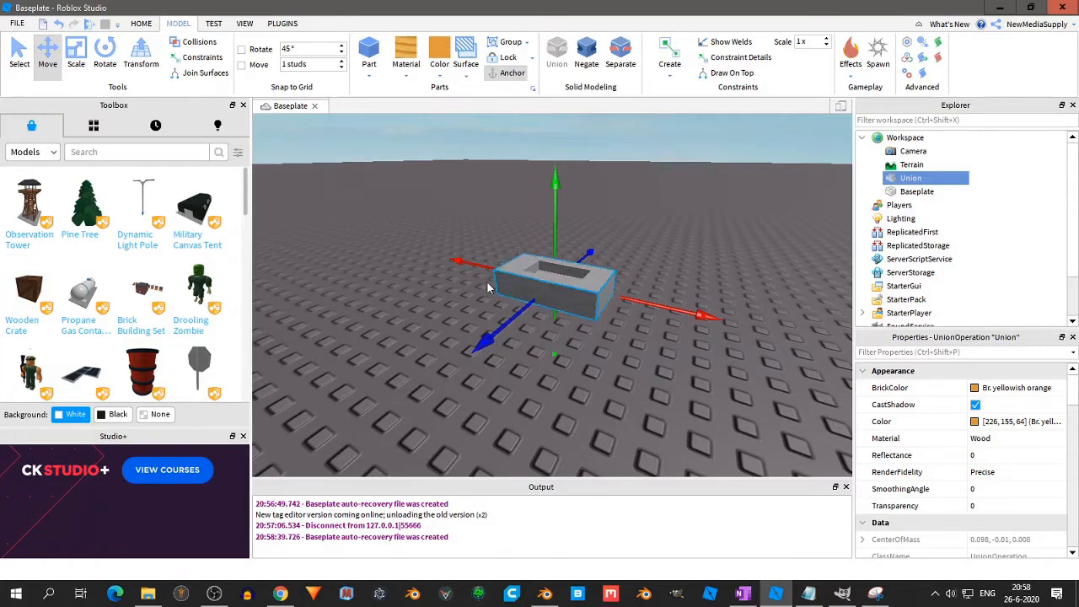
{"action": "scroll", "coordinate": [496, 277], "scroll_direction": "down", "scroll_amount": 4}
{"action": "middle_click_drag", "start_coordinate": [482, 279], "coordinate": [584, 262]}
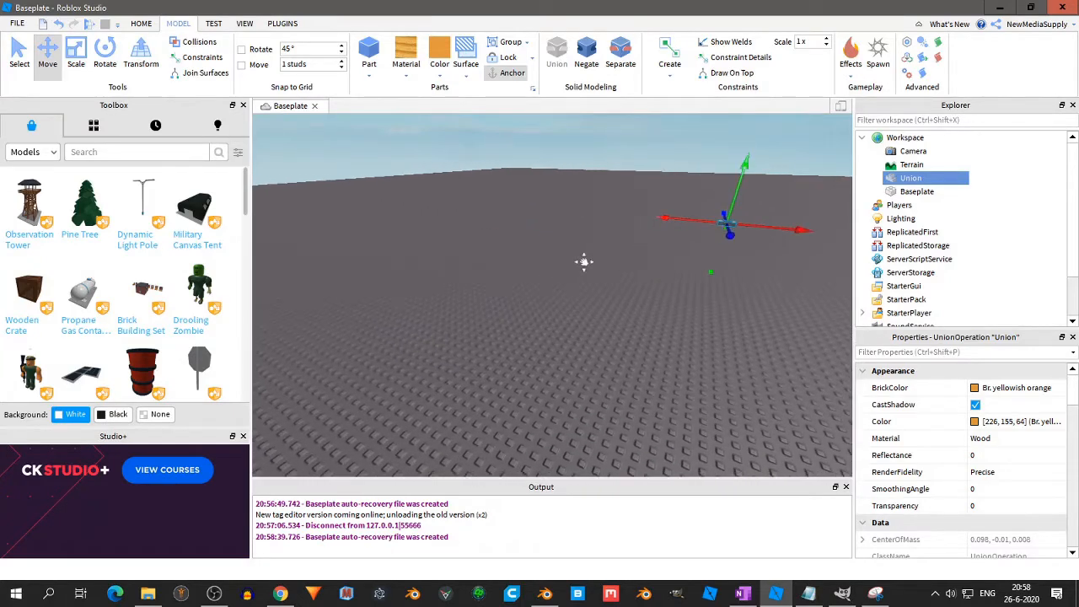
Deselect and reselect the distant union, focus the camera on it, and orbit around it
{"action": "left_click", "coordinate": [632, 264]}
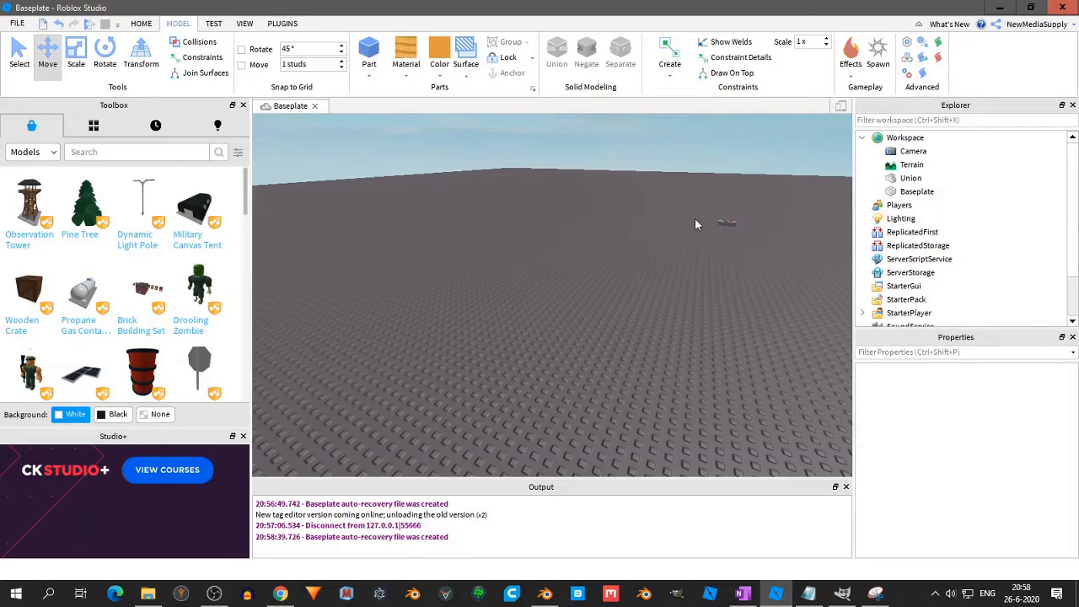
{"action": "left_click", "coordinate": [719, 224]}
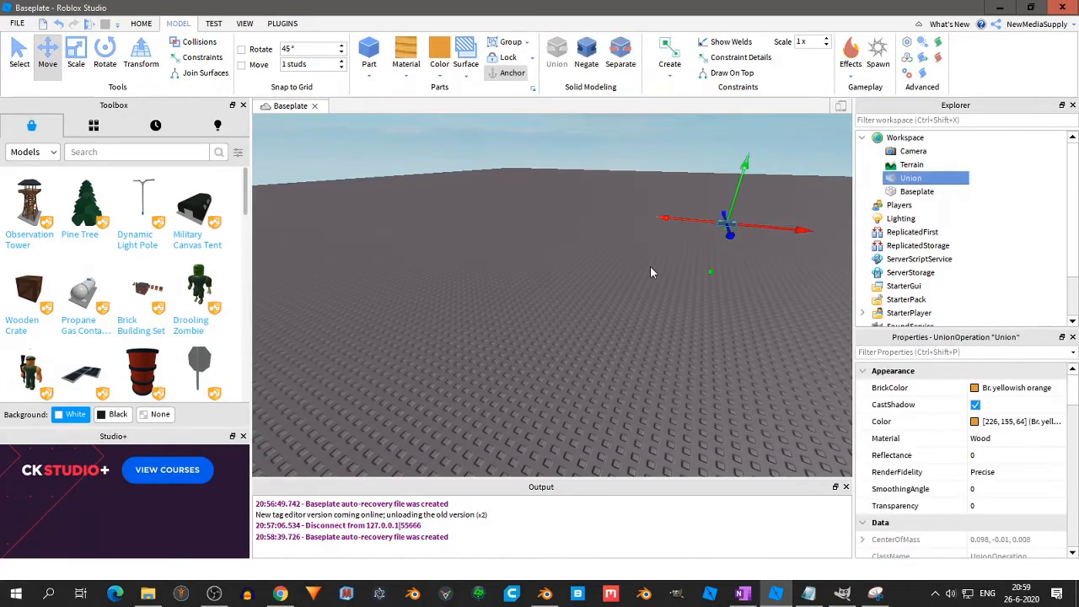
{"action": "key", "text": "f"}
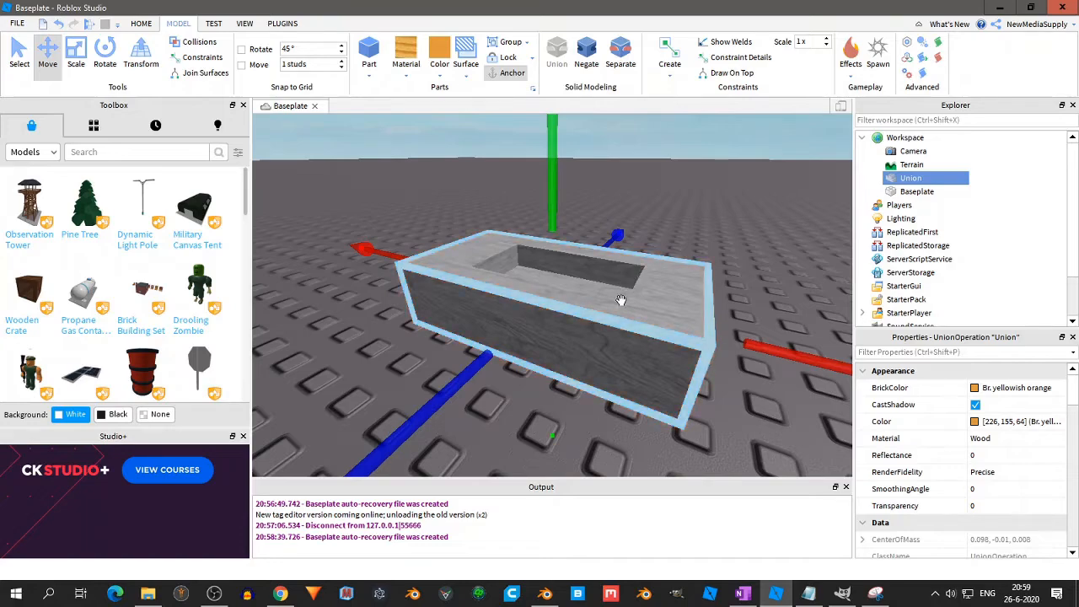
{"action": "right_click_drag", "start_coordinate": [620, 301], "coordinate": [615, 300]}
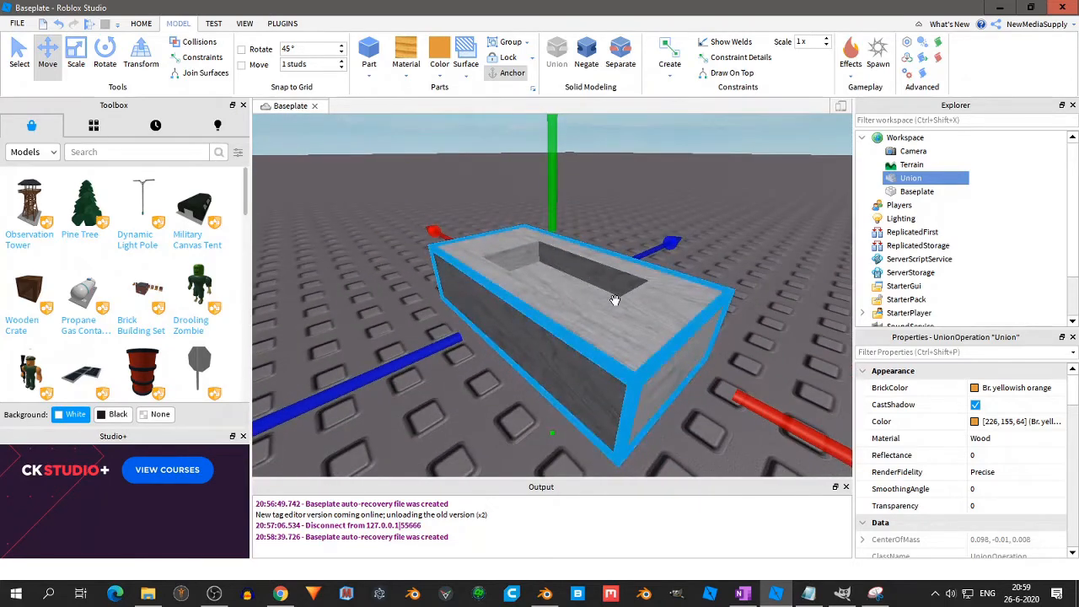
Demonstrate zooming out from the union, turning the view and panning the viewport around it
{"action": "scroll", "coordinate": [614, 300], "scroll_direction": "down", "scroll_amount": 4}
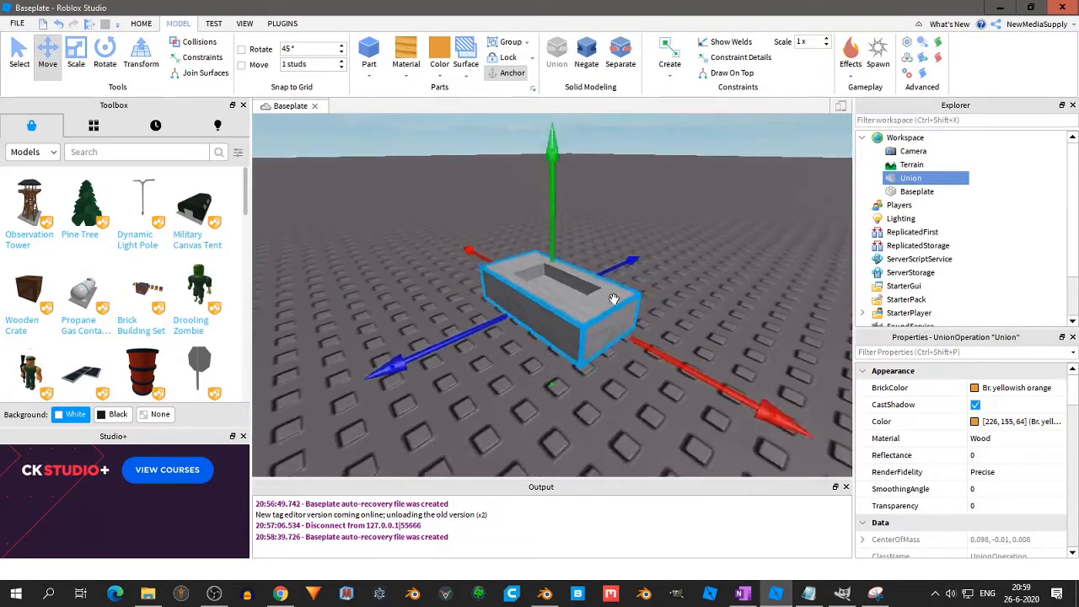
{"action": "scroll", "coordinate": [614, 299], "scroll_direction": "down", "scroll_amount": 3}
{"action": "right_click_drag", "start_coordinate": [609, 304], "coordinate": [606, 315]}
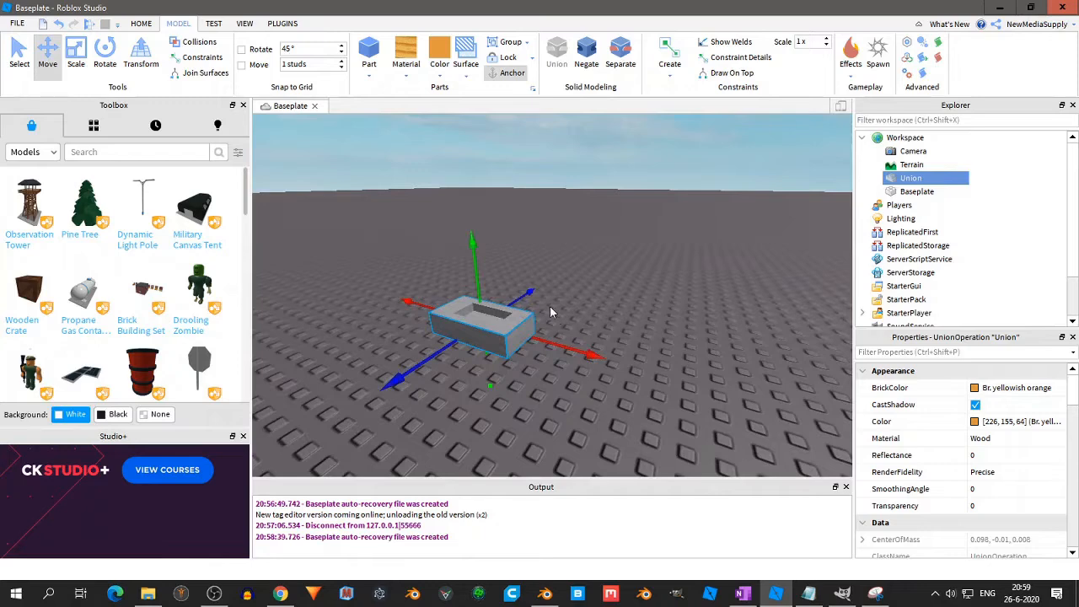
{"action": "middle_click_drag", "start_coordinate": [563, 306], "coordinate": [565, 286]}
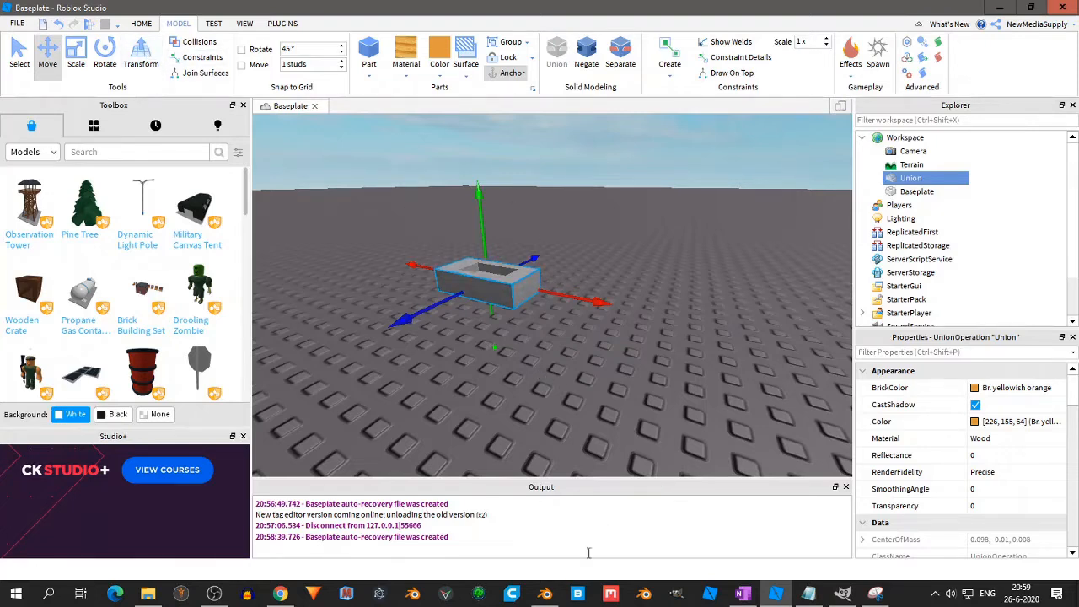
{"action": "mouse_move", "coordinate": [555, 600]}
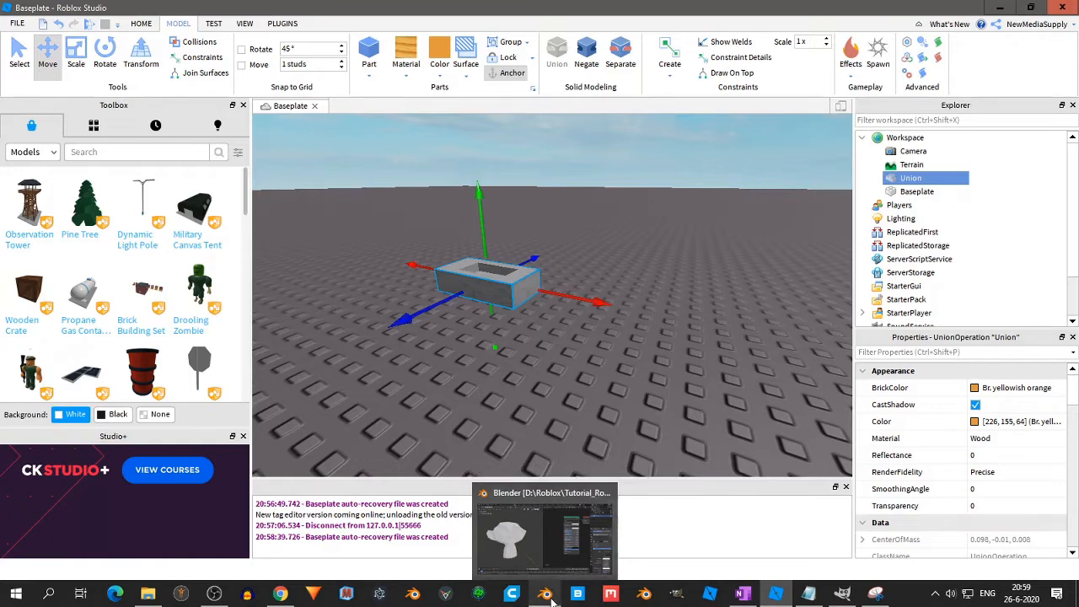
{"action": "left_click", "coordinate": [1020, 593]}
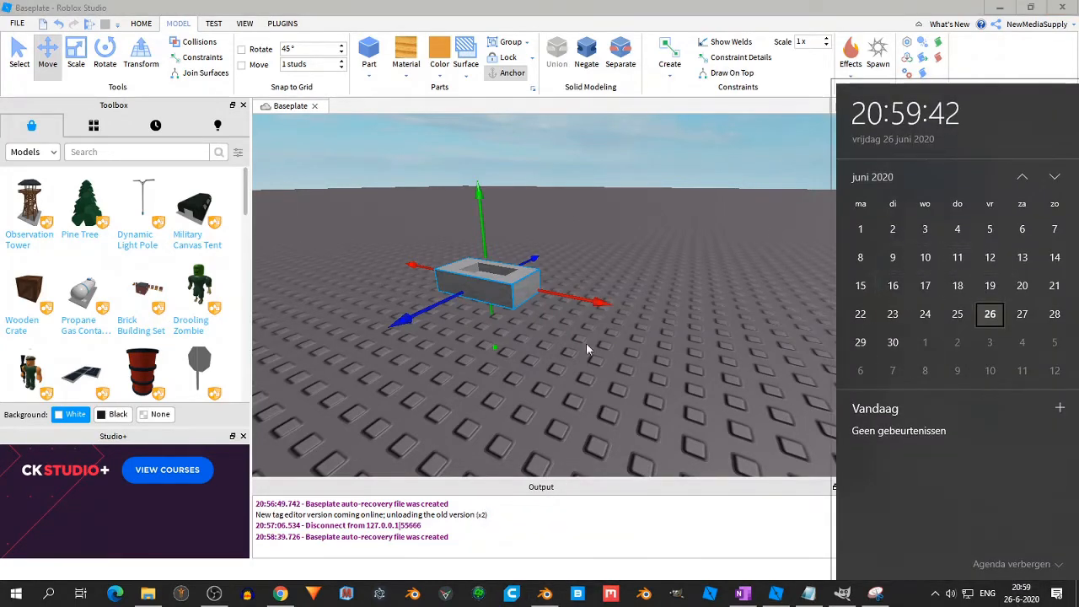
{"action": "left_click", "coordinate": [542, 326]}
{"action": "left_click", "coordinate": [508, 295]}
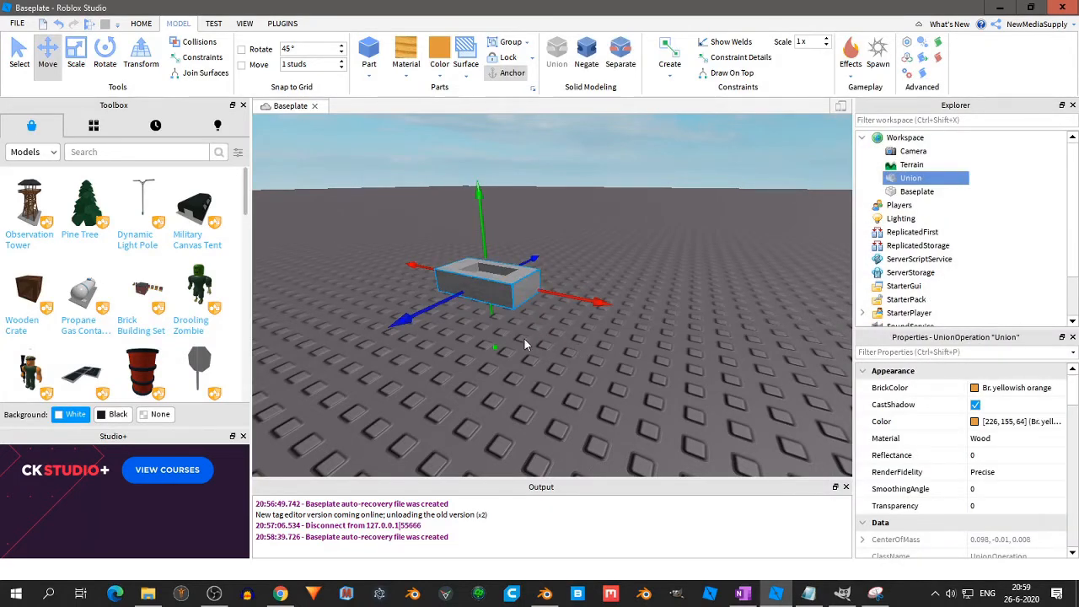
Consult the all-axis scaling note in OneNote, return to Roblox Studio and enlarge the union with the Scale tool
{"action": "left_click", "coordinate": [744, 594]}
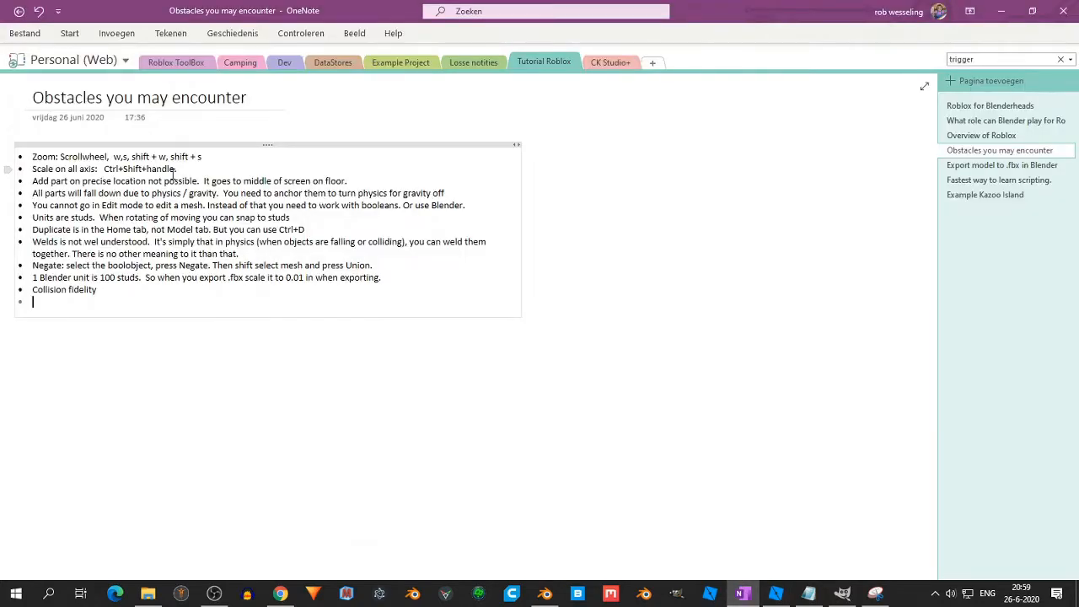
{"action": "key", "text": "alt+Tab"}
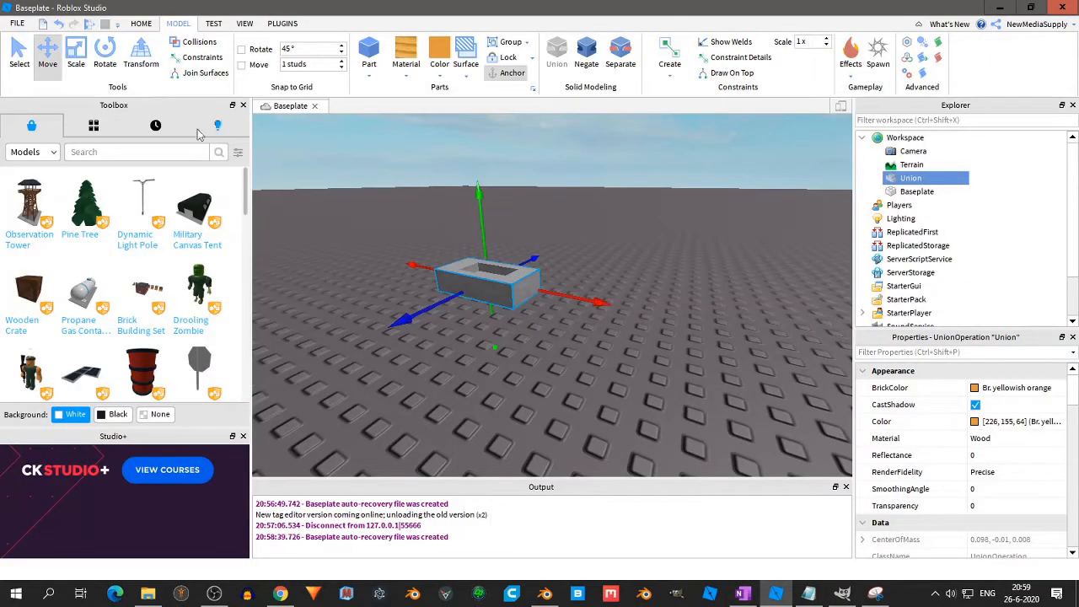
{"action": "left_click", "coordinate": [76, 54]}
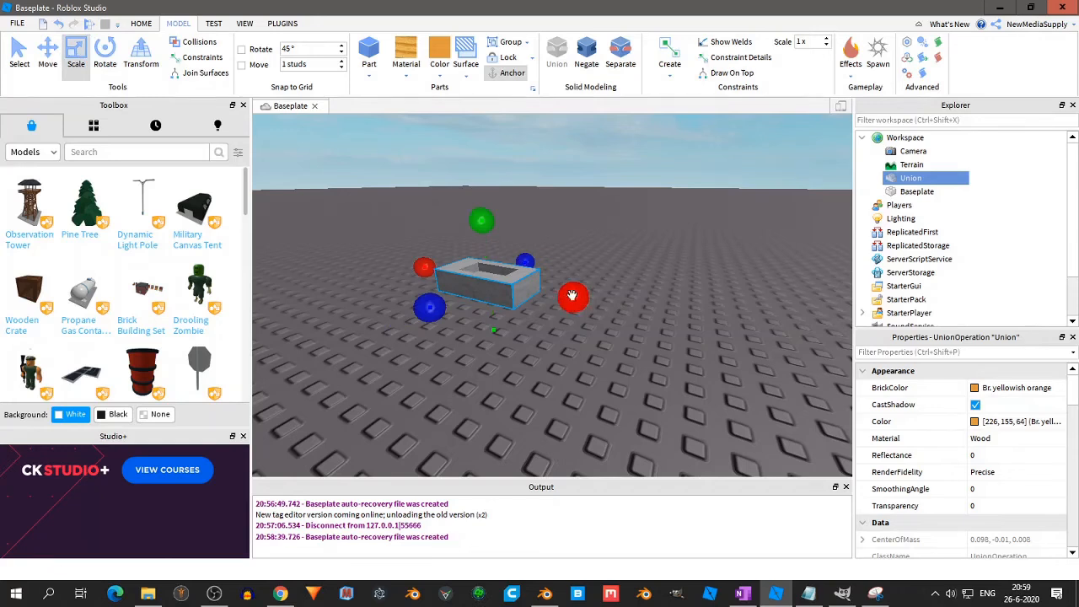
{"action": "left_click_drag", "start_coordinate": [572, 295], "coordinate": [600, 304]}
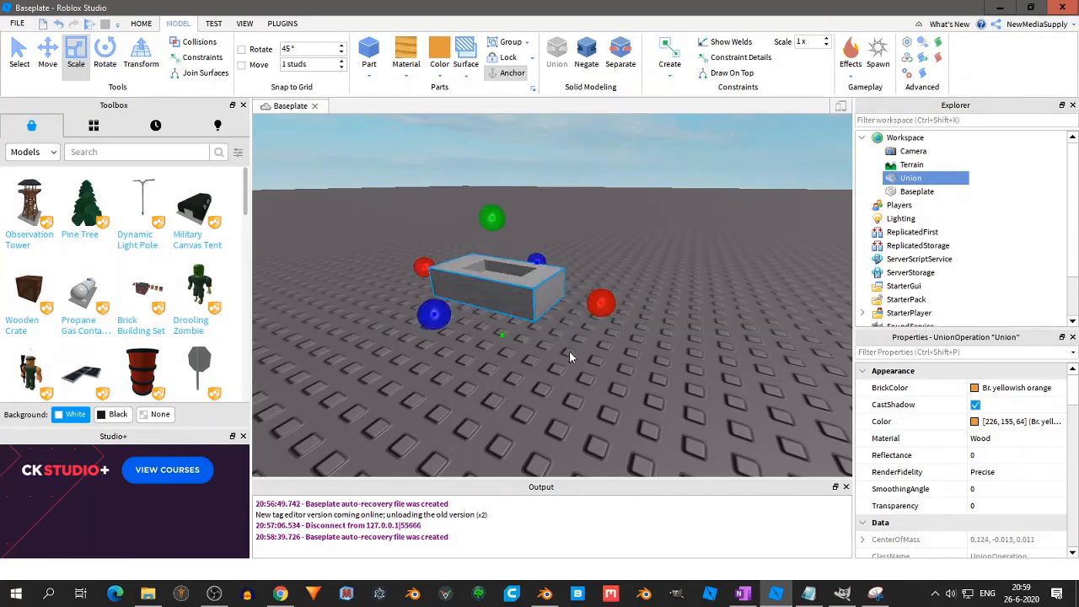
Focus the camera on the union and enlarge it proportionally using its X and Z scale handles
{"action": "right_click", "coordinate": [569, 357]}
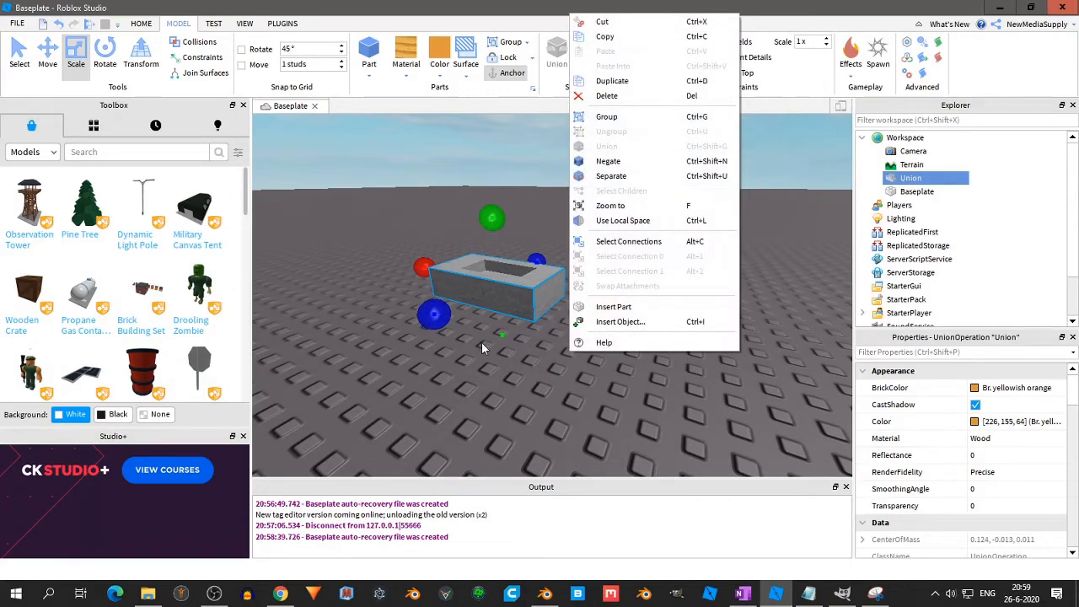
{"action": "left_click", "coordinate": [465, 364]}
{"action": "left_click", "coordinate": [519, 286]}
{"action": "key", "text": "f"}
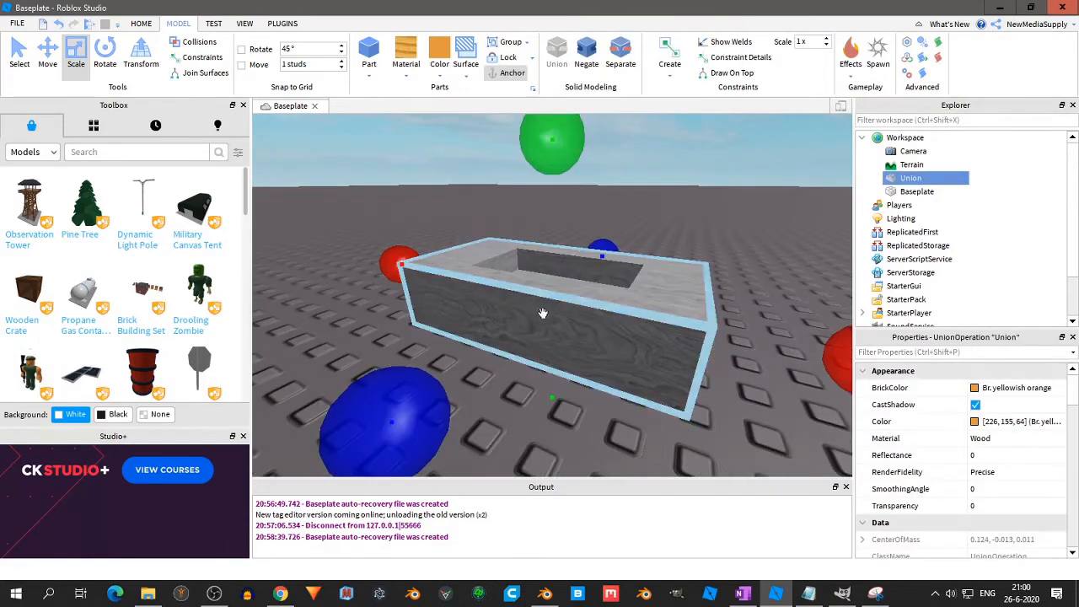
{"action": "scroll", "coordinate": [540, 303], "scroll_direction": "down", "scroll_amount": 8}
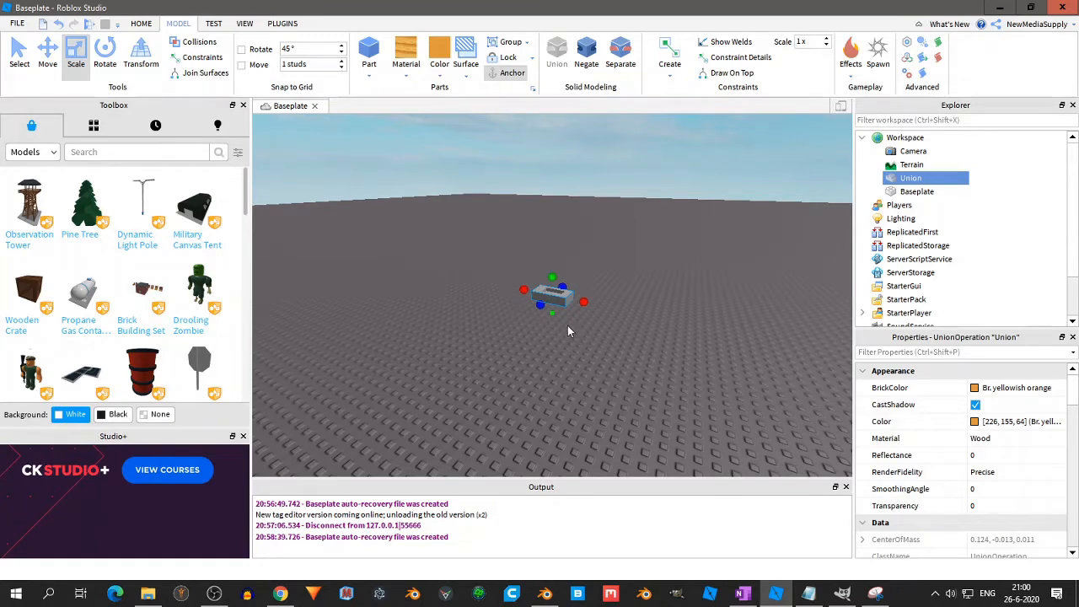
{"action": "scroll", "coordinate": [568, 326], "scroll_direction": "up", "scroll_amount": 5}
{"action": "scroll", "coordinate": [598, 317], "scroll_direction": "up", "scroll_amount": 2}
{"action": "left_click_drag", "start_coordinate": [615, 307], "coordinate": [648, 332]}
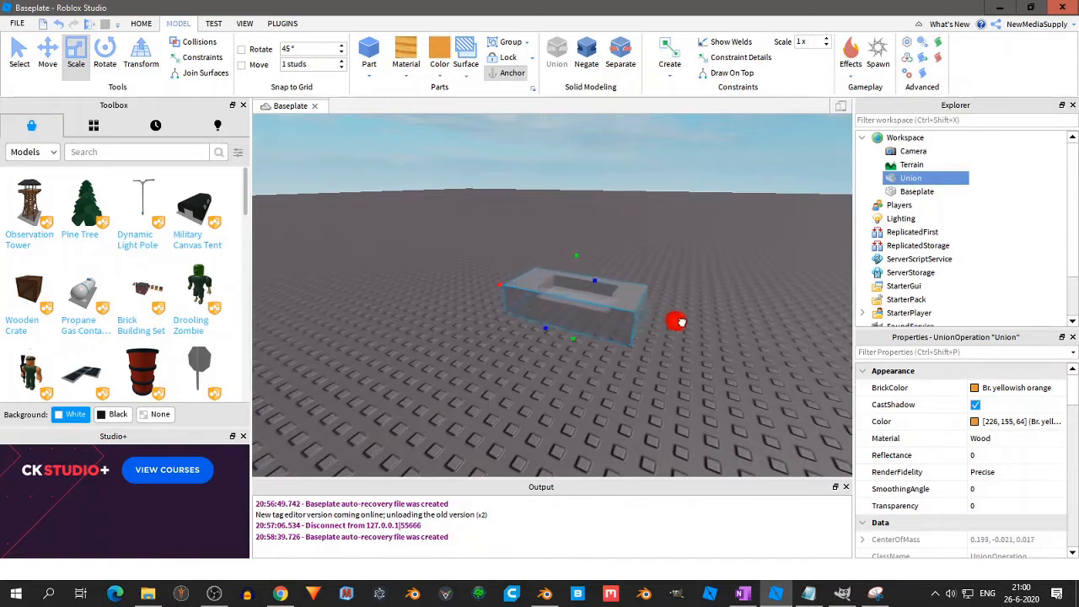
{"action": "mouse_move", "coordinate": [542, 324]}
{"action": "left_mouse_down"}
{"action": "mouse_move", "coordinate": [497, 353]}
{"action": "mouse_move", "coordinate": [544, 297]}
{"action": "mouse_move", "coordinate": [502, 341]}
{"action": "mouse_move", "coordinate": [525, 322]}
{"action": "left_mouse_up"}
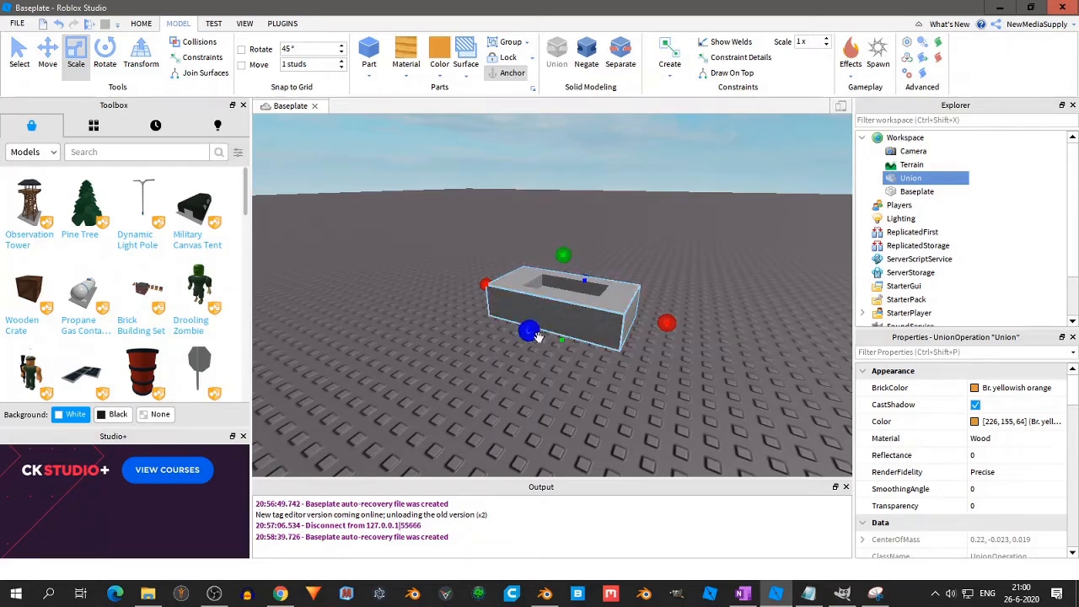
Recheck the scaling shortcut in the OneNote obstacles list, switch back to Roblox Studio and shrink the union
{"action": "left_click", "coordinate": [755, 599]}
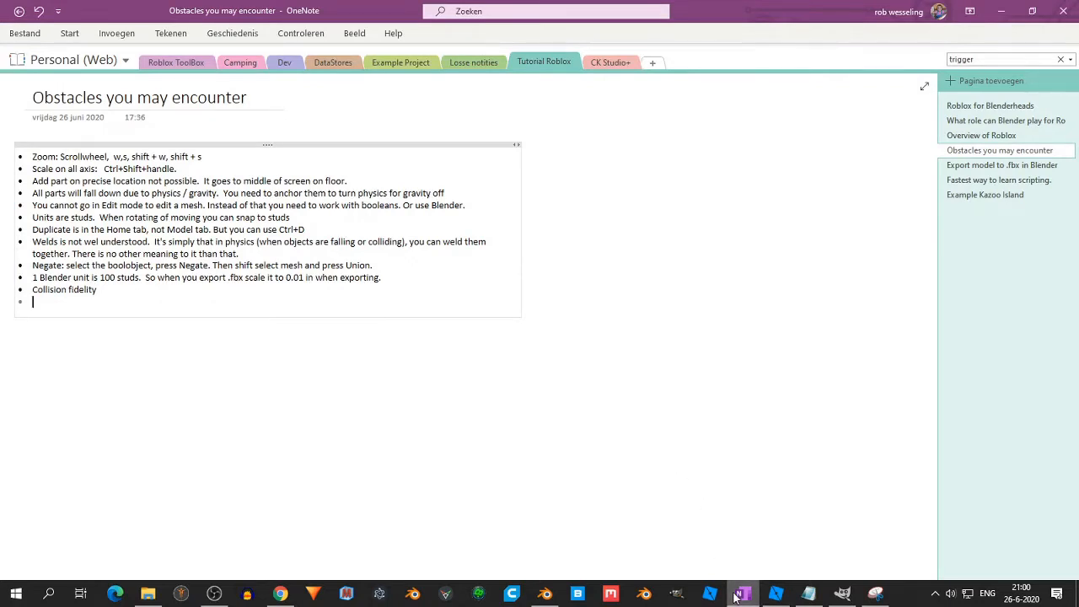
{"action": "left_click", "coordinate": [775, 593]}
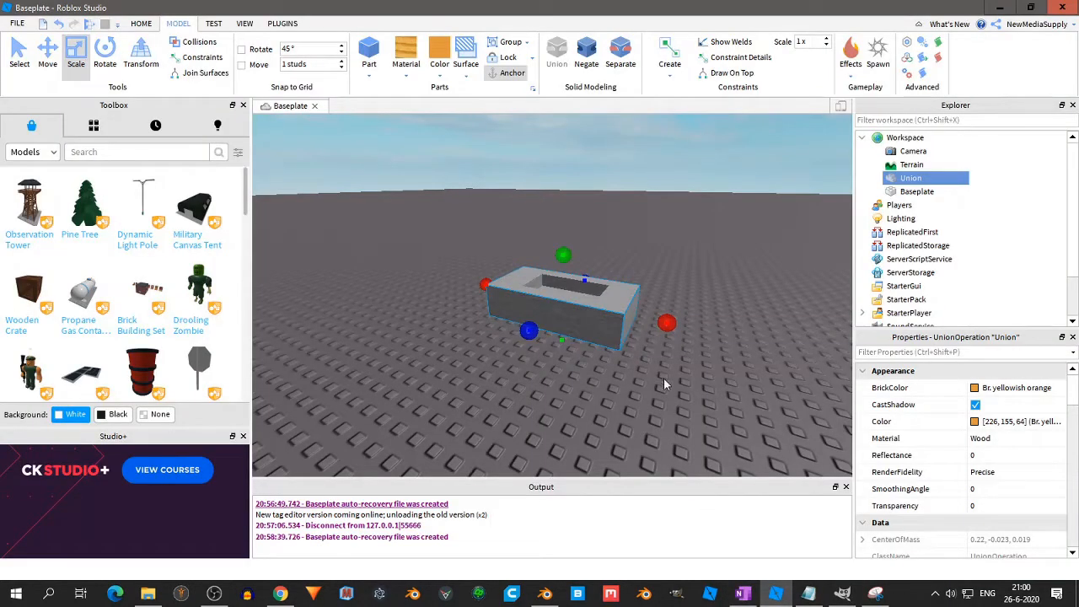
{"action": "left_click_drag", "start_coordinate": [663, 328], "coordinate": [613, 343]}
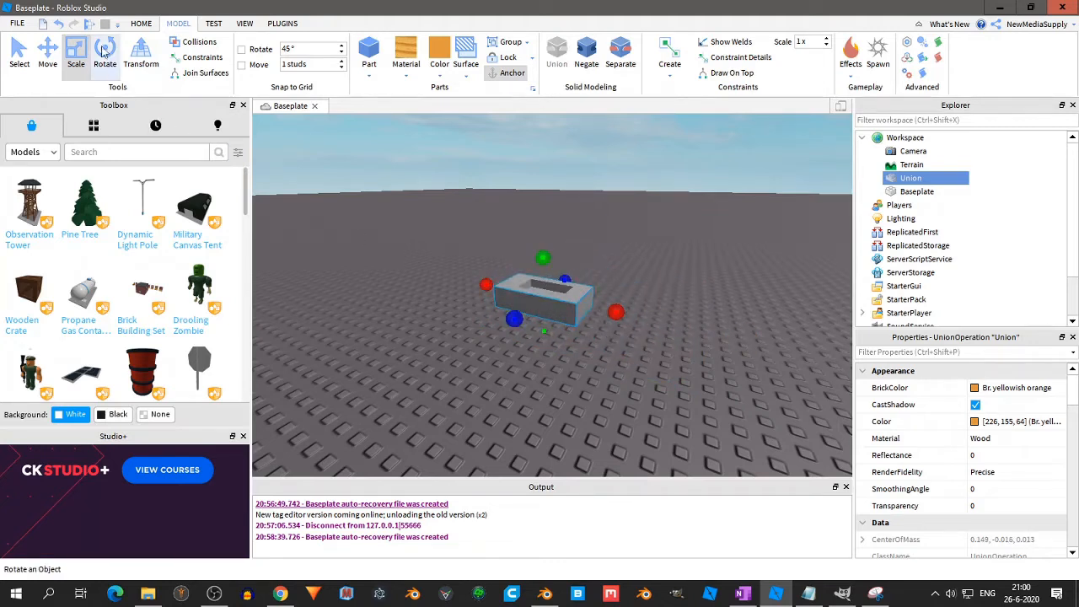
Lower the union slightly with the Move tool and try out the Rotate and Select tools on it
{"action": "left_click", "coordinate": [48, 53]}
{"action": "mouse_move", "coordinate": [546, 243]}
{"action": "left_mouse_down"}
{"action": "mouse_move", "coordinate": [548, 280]}
{"action": "mouse_move", "coordinate": [551, 248]}
{"action": "left_mouse_up"}
{"action": "left_click", "coordinate": [197, 42]}
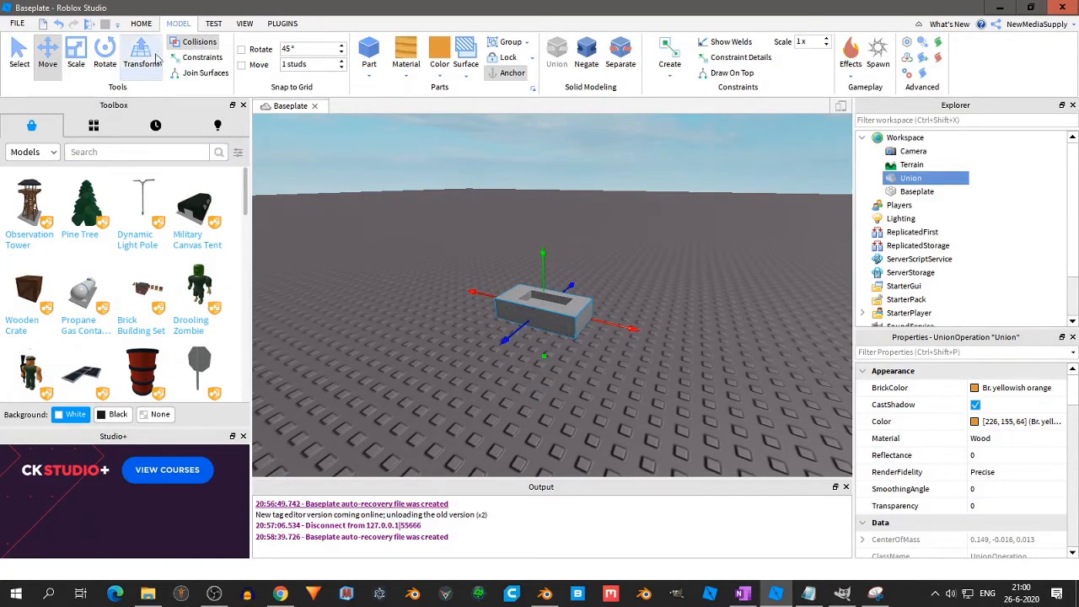
{"action": "left_click", "coordinate": [141, 23]}
{"action": "left_click", "coordinate": [191, 54]}
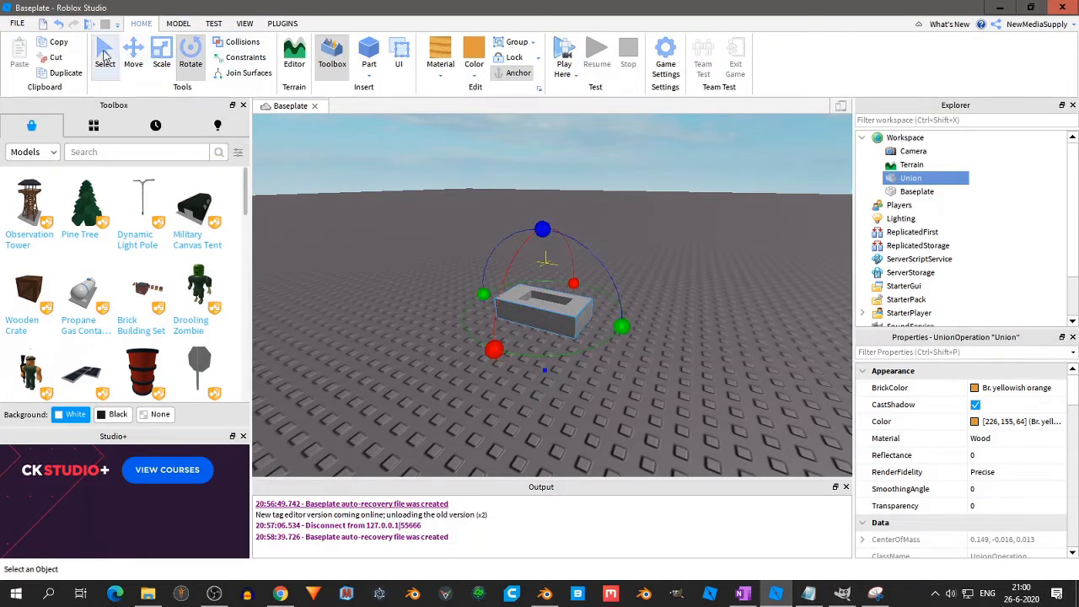
{"action": "left_click", "coordinate": [104, 54]}
Scale the union up along its X handle, reselect it and enlarge it further along its Z handle
{"action": "left_click", "coordinate": [162, 54]}
{"action": "left_click_drag", "start_coordinate": [618, 326], "coordinate": [669, 337]}
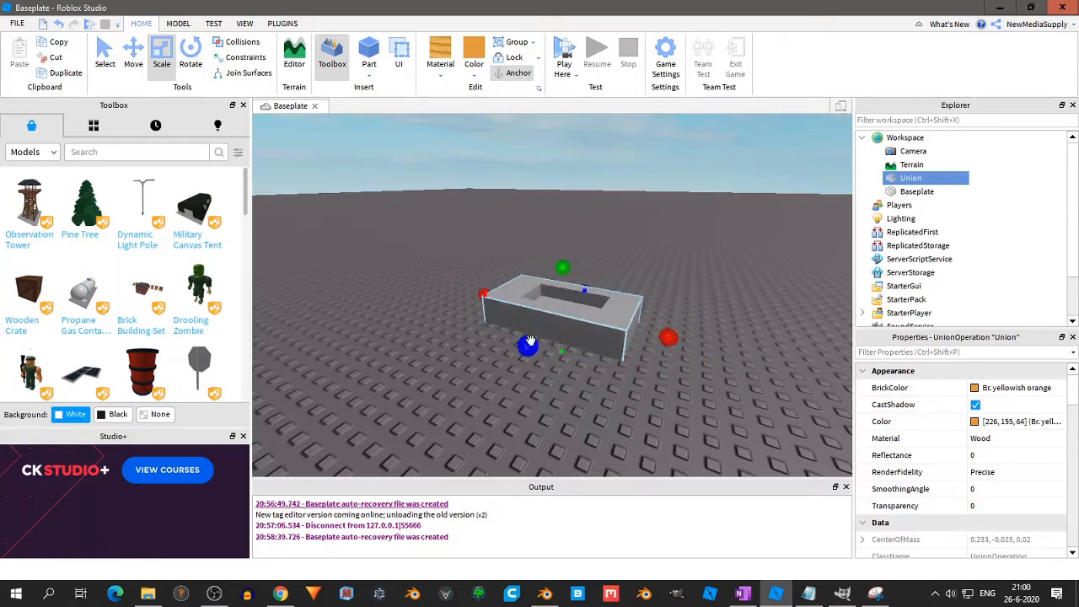
{"action": "left_click", "coordinate": [470, 379]}
{"action": "left_click", "coordinate": [533, 329]}
{"action": "mouse_move", "coordinate": [528, 346]}
{"action": "left_mouse_down"}
{"action": "mouse_move", "coordinate": [503, 374]}
{"action": "mouse_move", "coordinate": [519, 355]}
{"action": "left_mouse_up"}
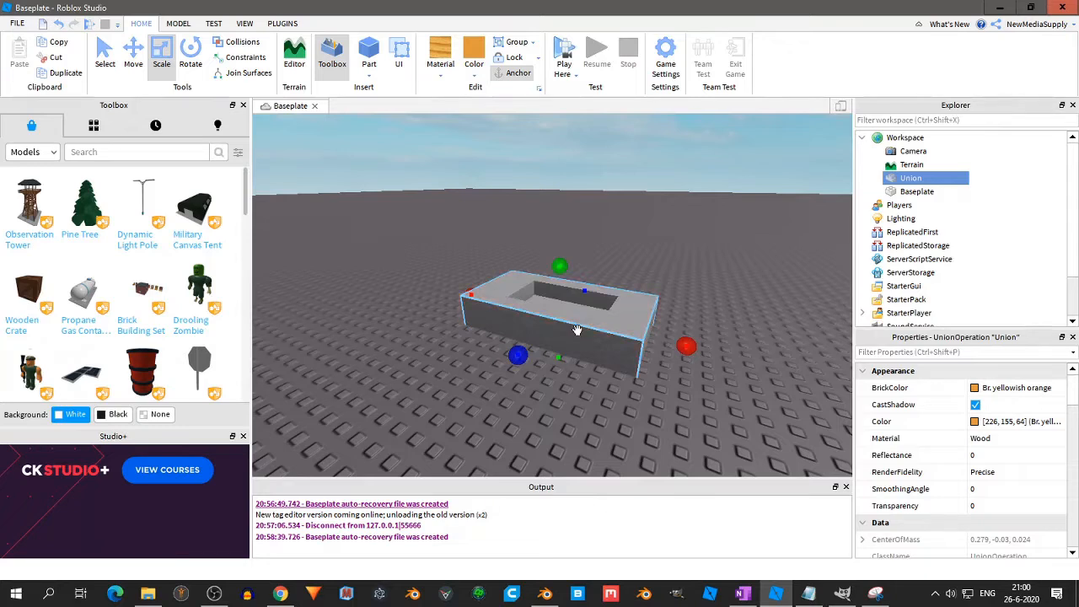
Delete the union from the workspace and insert a Block part in its place
{"action": "key", "text": "Delete"}
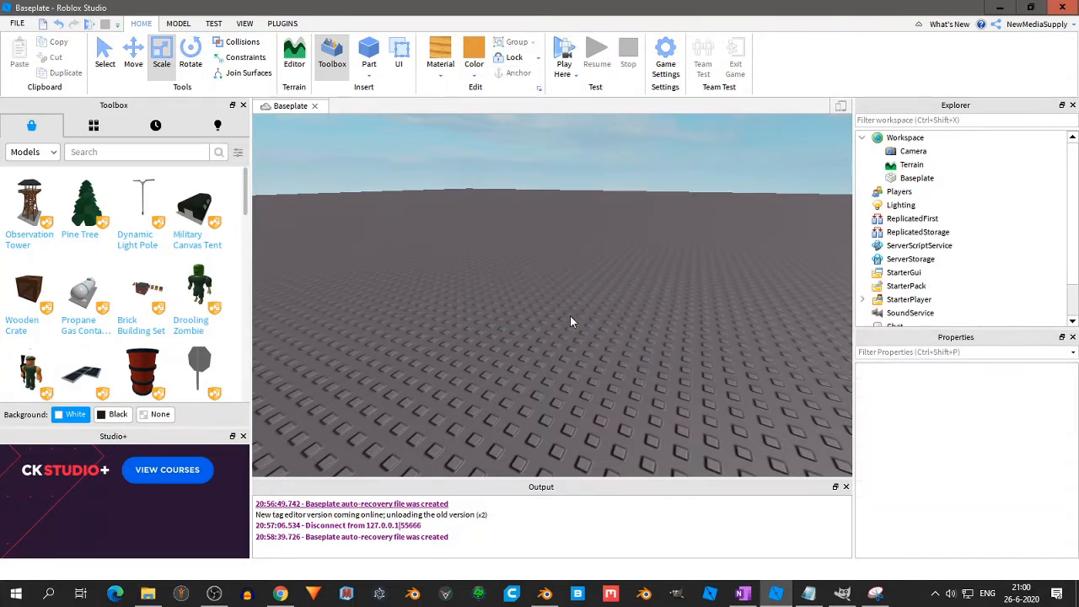
{"action": "left_click", "coordinate": [369, 74]}
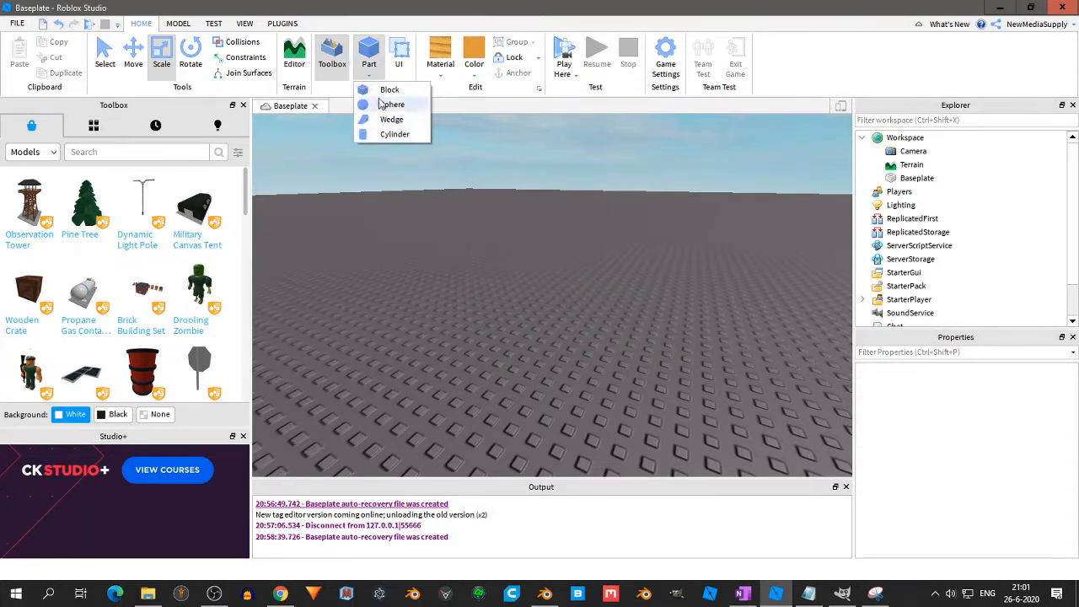
{"action": "left_click", "coordinate": [380, 90]}
Scale the new block along individual axes into a wide, flat slab
{"action": "mouse_move", "coordinate": [598, 297]}
{"action": "left_mouse_down"}
{"action": "mouse_move", "coordinate": [709, 306]}
{"action": "mouse_move", "coordinate": [609, 301]}
{"action": "left_mouse_up"}
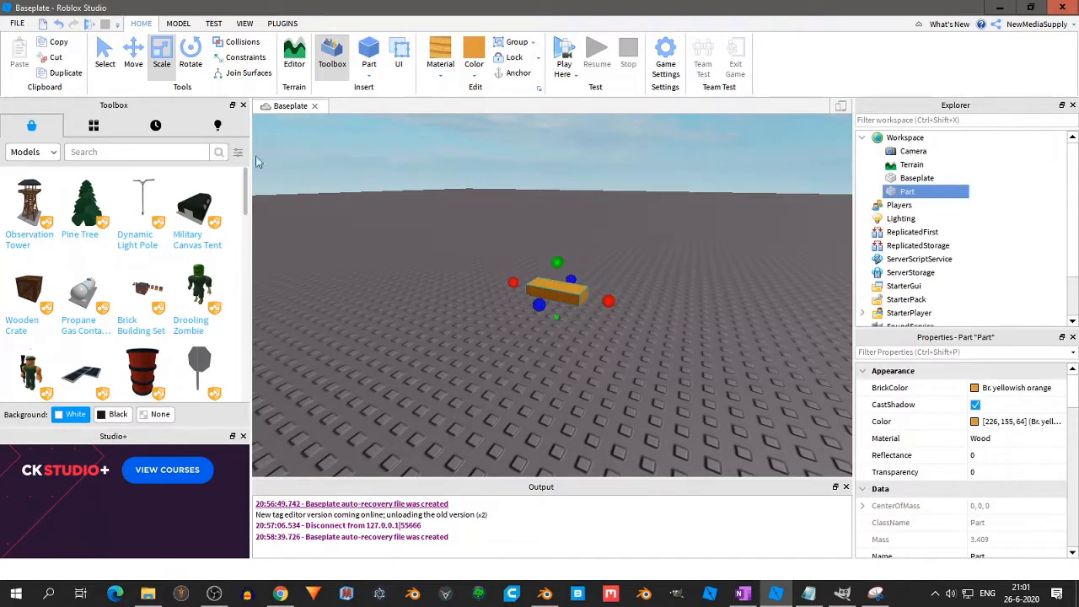
{"action": "left_click_drag", "start_coordinate": [609, 304], "coordinate": [644, 311]}
{"action": "left_click_drag", "start_coordinate": [626, 306], "coordinate": [656, 310]}
{"action": "left_click_drag", "start_coordinate": [559, 309], "coordinate": [517, 340]}
{"action": "left_click_drag", "start_coordinate": [554, 275], "coordinate": [644, 329]}
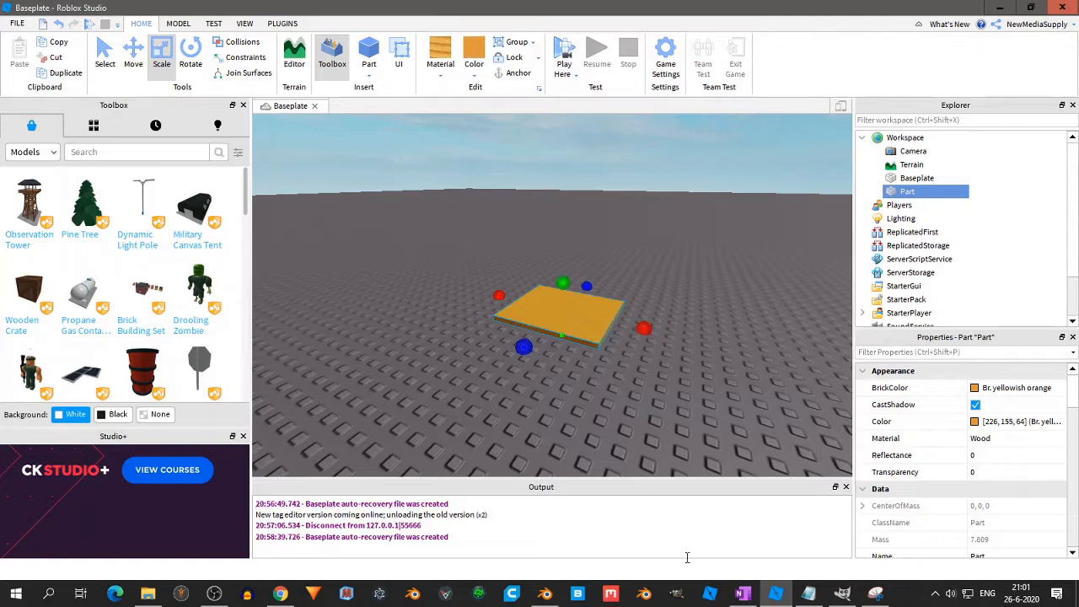
Highlight the note on placing parts precisely in OneNote, return to Roblox Studio and delete the block
{"action": "left_click", "coordinate": [741, 593]}
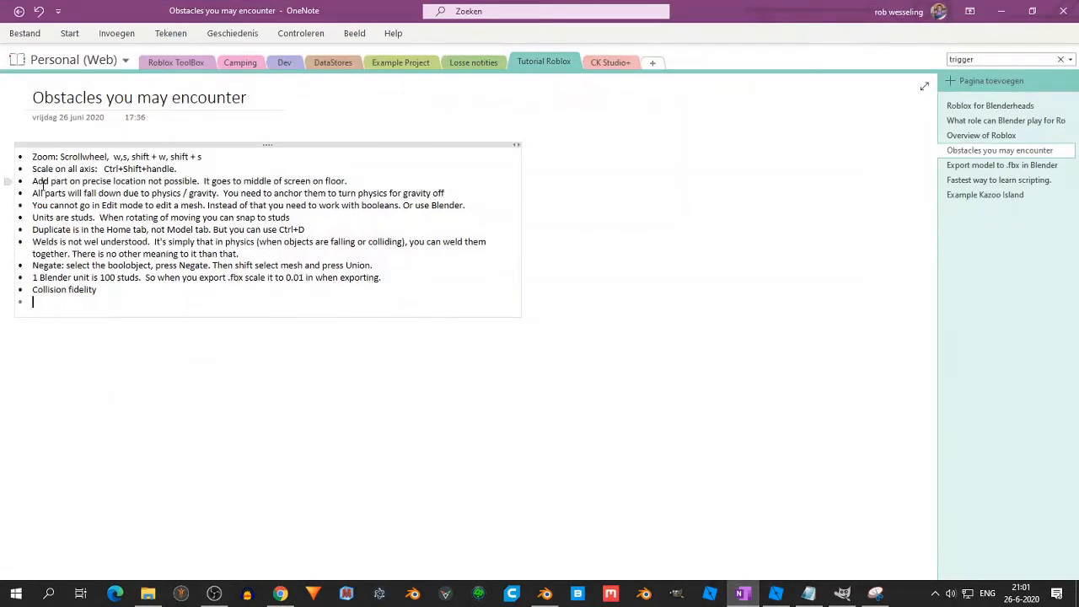
{"action": "left_click_drag", "start_coordinate": [62, 183], "coordinate": [349, 183]}
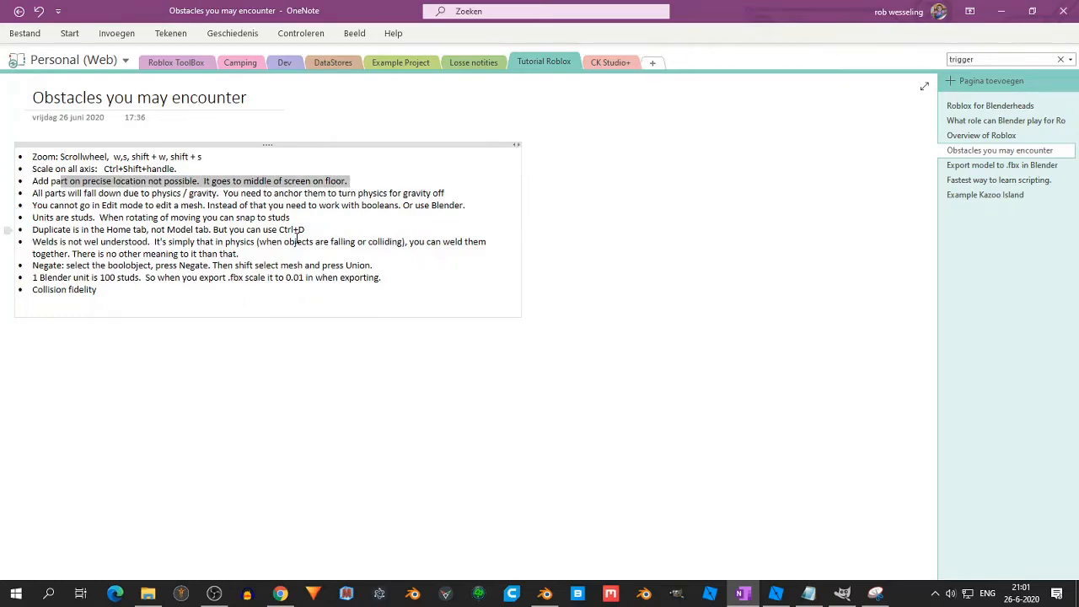
{"action": "key", "text": "alt+Tab"}
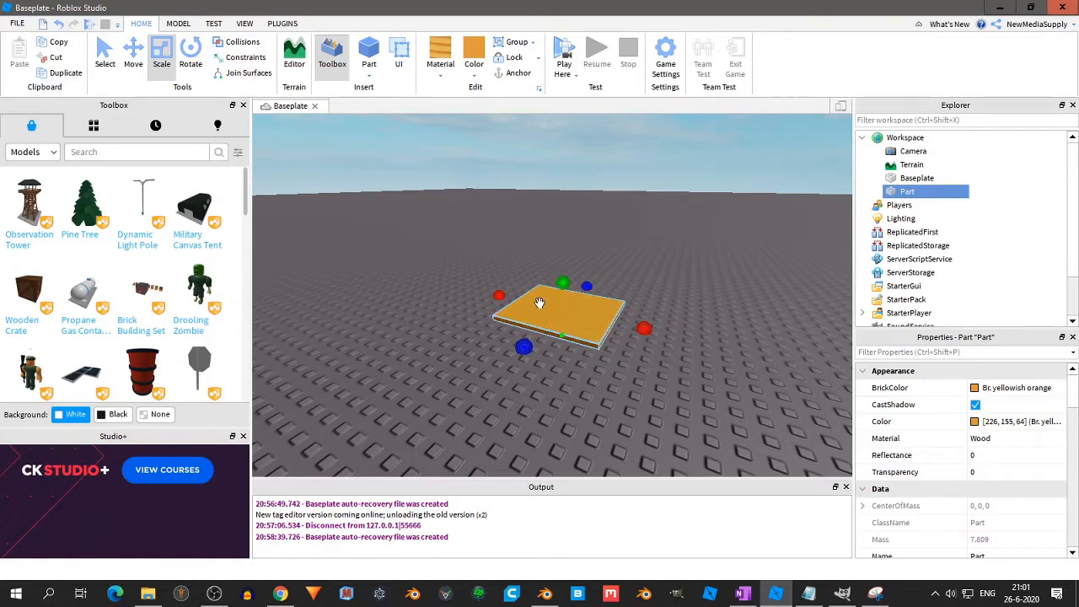
{"action": "key", "text": "Delete"}
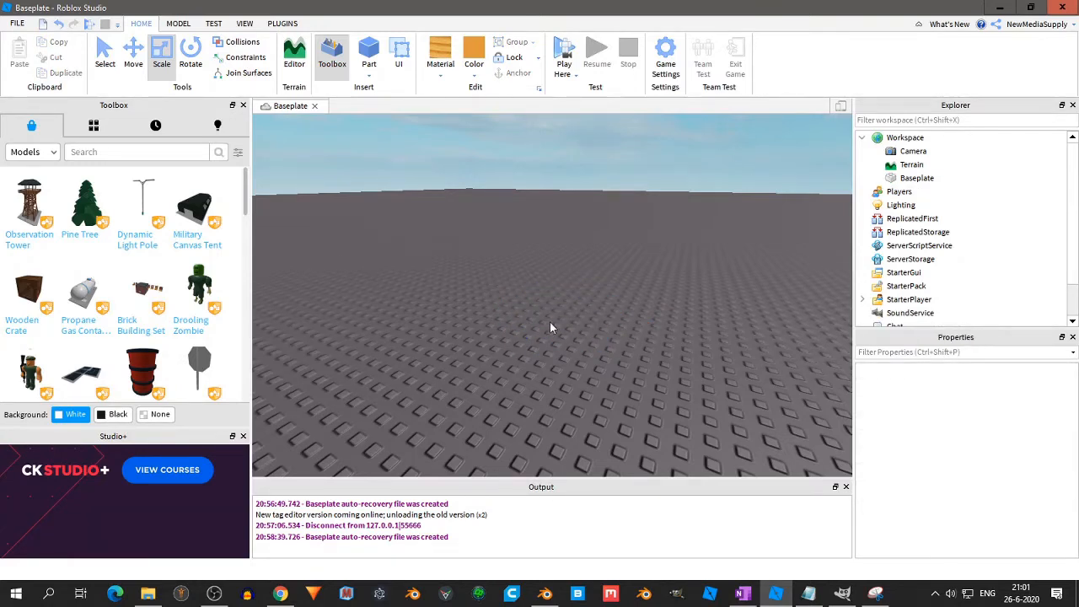
Insert a Block part while the camera looks down at the baseplate from far away
{"action": "right_click_drag", "start_coordinate": [557, 296], "coordinate": [554, 297]}
{"action": "middle_click_drag", "start_coordinate": [578, 308], "coordinate": [553, 296]}
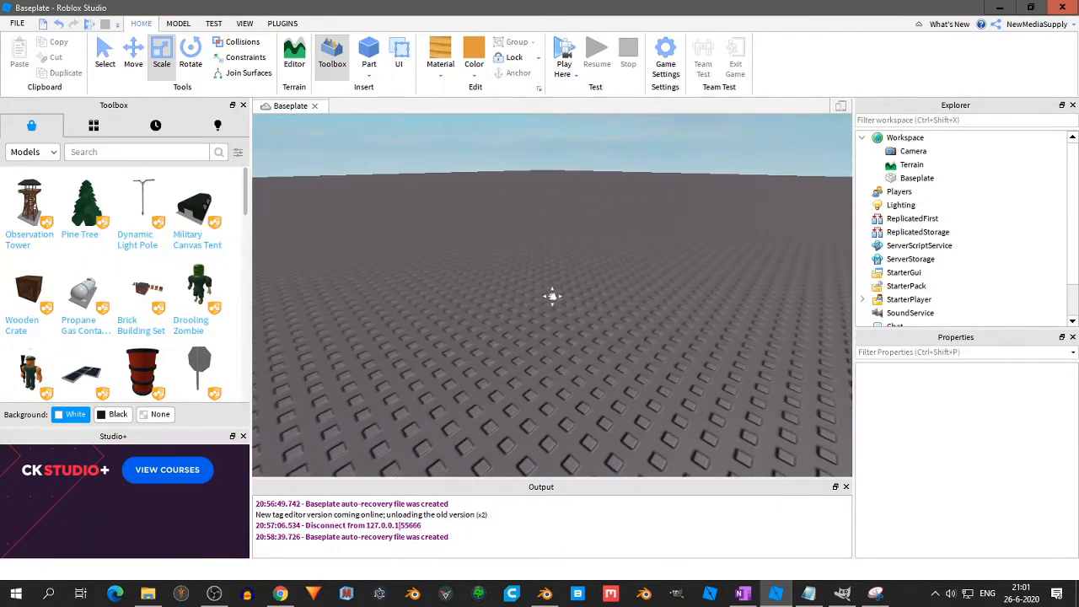
{"action": "left_click", "coordinate": [376, 78]}
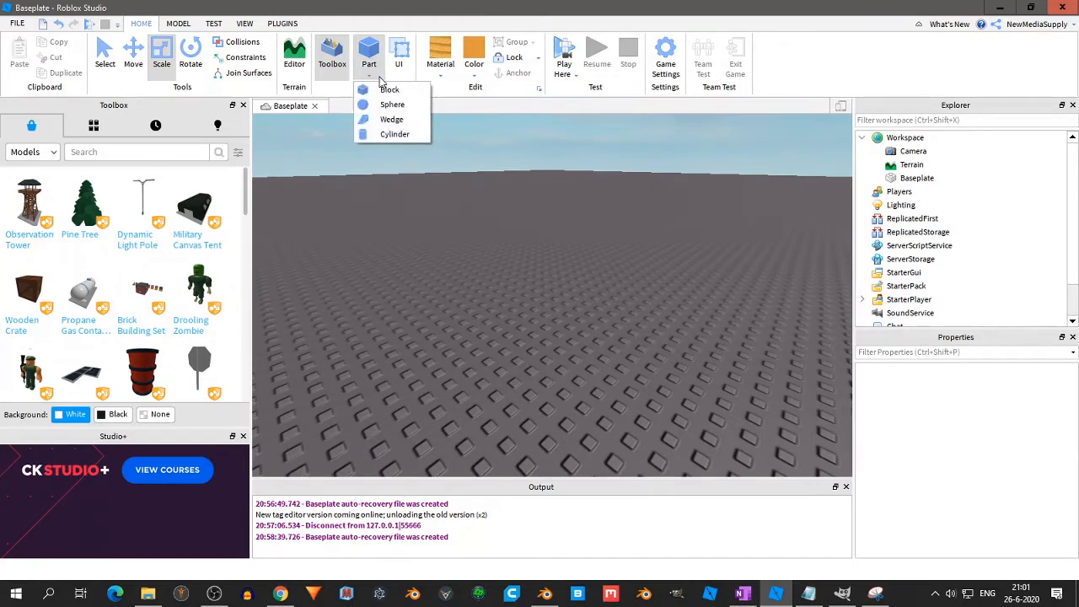
{"action": "mouse_move", "coordinate": [542, 268]}
{"action": "middle_mouse_down"}
{"action": "mouse_move", "coordinate": [546, 254]}
{"action": "mouse_move", "coordinate": [616, 304]}
{"action": "mouse_move", "coordinate": [557, 286]}
{"action": "mouse_move", "coordinate": [418, 216]}
{"action": "middle_mouse_up"}
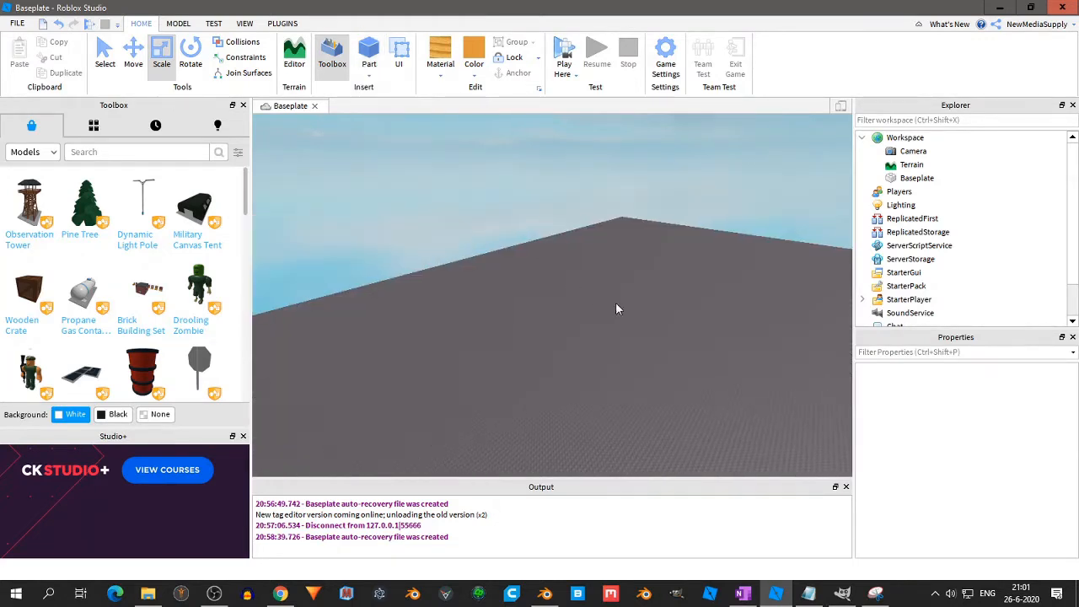
{"action": "mouse_move", "coordinate": [687, 335]}
{"action": "middle_mouse_down"}
{"action": "mouse_move", "coordinate": [516, 228]}
{"action": "mouse_move", "coordinate": [596, 245]}
{"action": "mouse_move", "coordinate": [584, 266]}
{"action": "mouse_move", "coordinate": [528, 227]}
{"action": "mouse_move", "coordinate": [511, 281]}
{"action": "middle_mouse_up"}
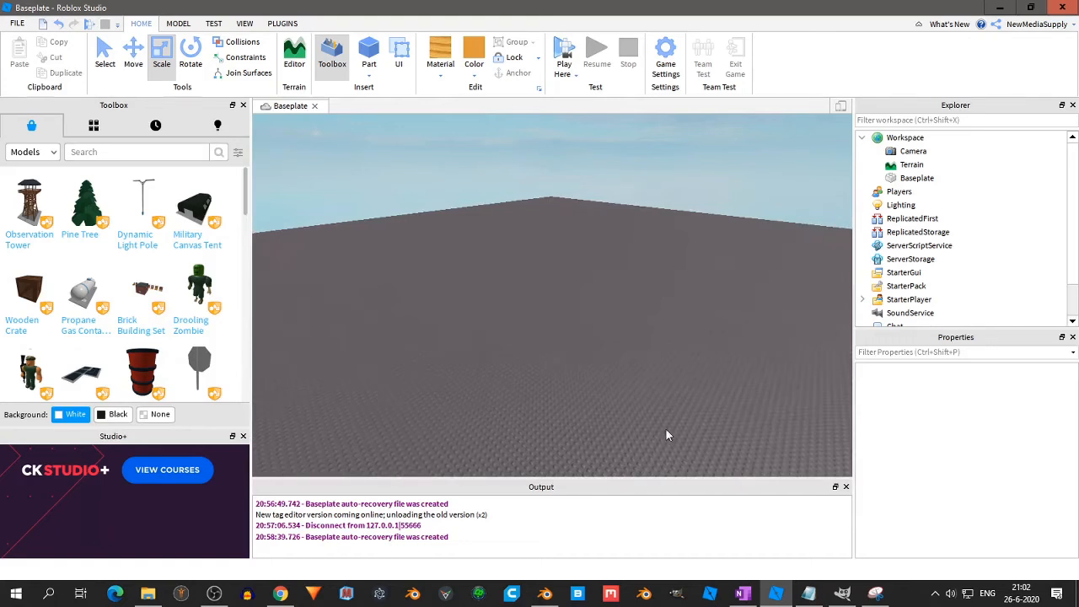
{"action": "left_click", "coordinate": [368, 75]}
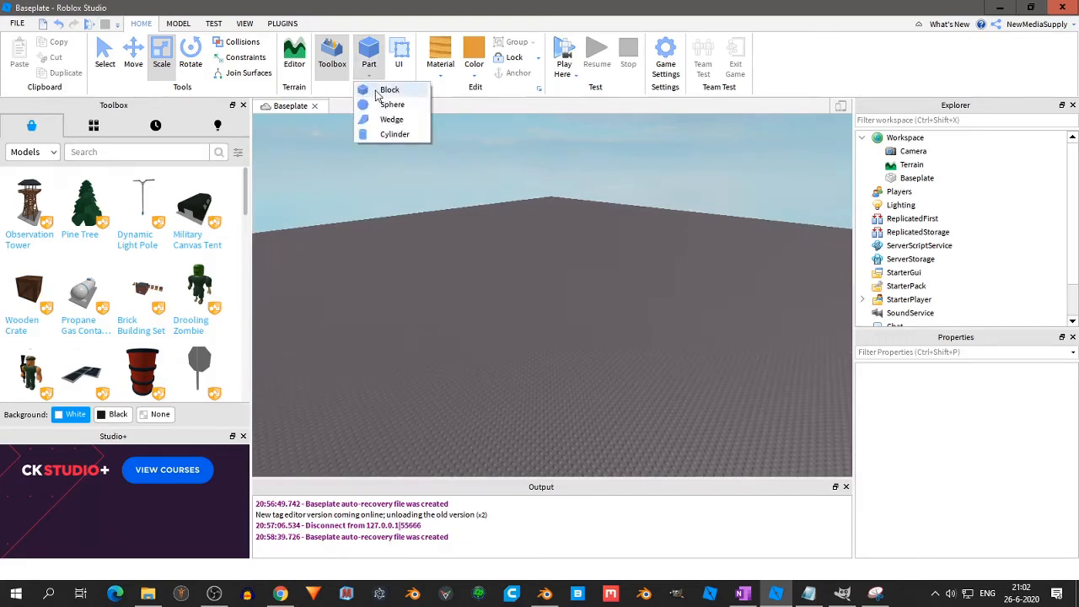
{"action": "left_click", "coordinate": [386, 87]}
{"action": "scroll", "coordinate": [589, 313], "scroll_direction": "up", "scroll_amount": 1}
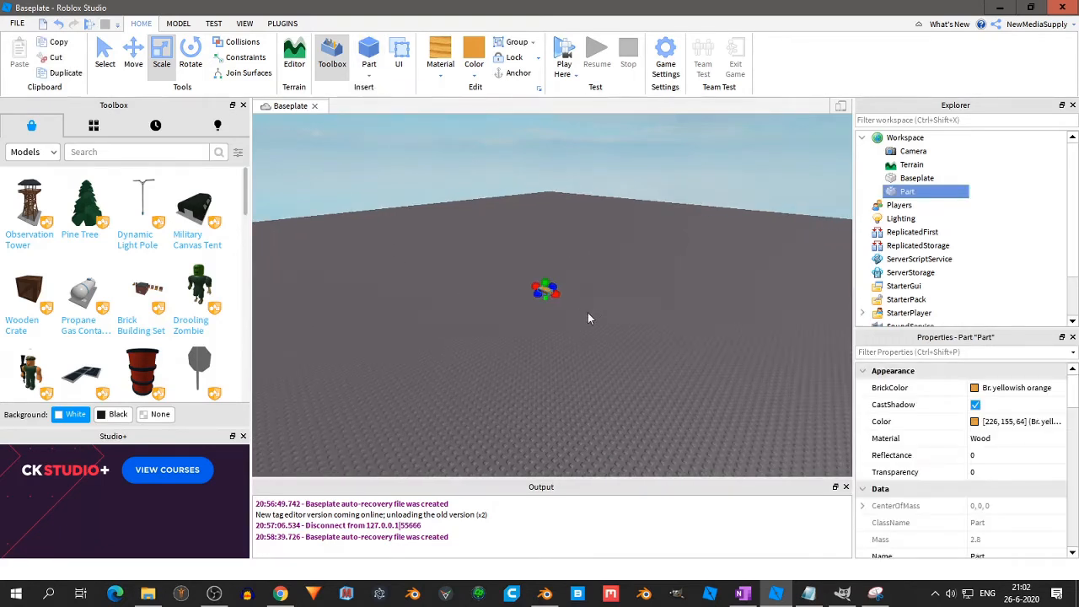
Check where the block landed on the distant baseplate and delete it
{"action": "right_click_drag", "start_coordinate": [613, 352], "coordinate": [611, 351]}
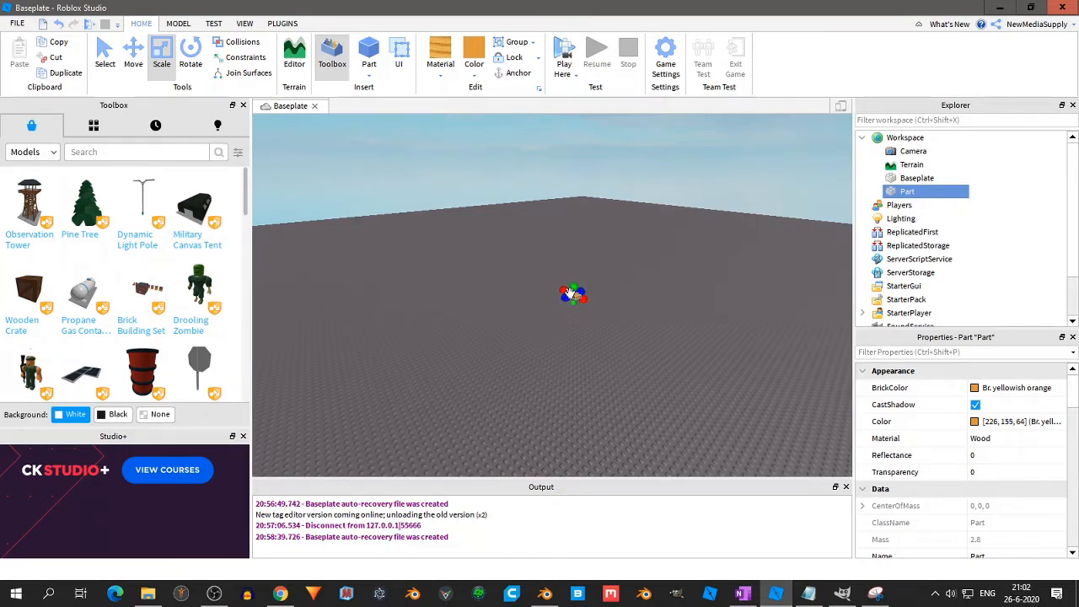
{"action": "right_click_drag", "start_coordinate": [616, 311], "coordinate": [602, 312]}
{"action": "key", "text": "Delete"}
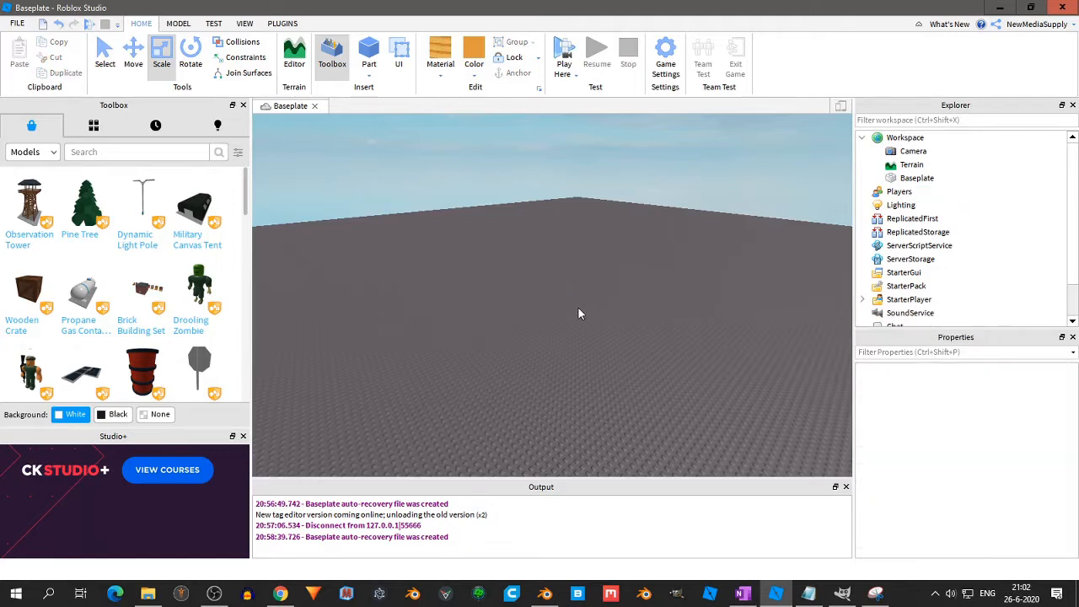
Insert another Block part with the camera tilted up toward the sky above the baseplate's horizon
{"action": "right_click_drag", "start_coordinate": [607, 231], "coordinate": [594, 278]}
{"action": "right_click_drag", "start_coordinate": [585, 334], "coordinate": [585, 334]}
{"action": "middle_click_drag", "start_coordinate": [586, 346], "coordinate": [567, 156]}
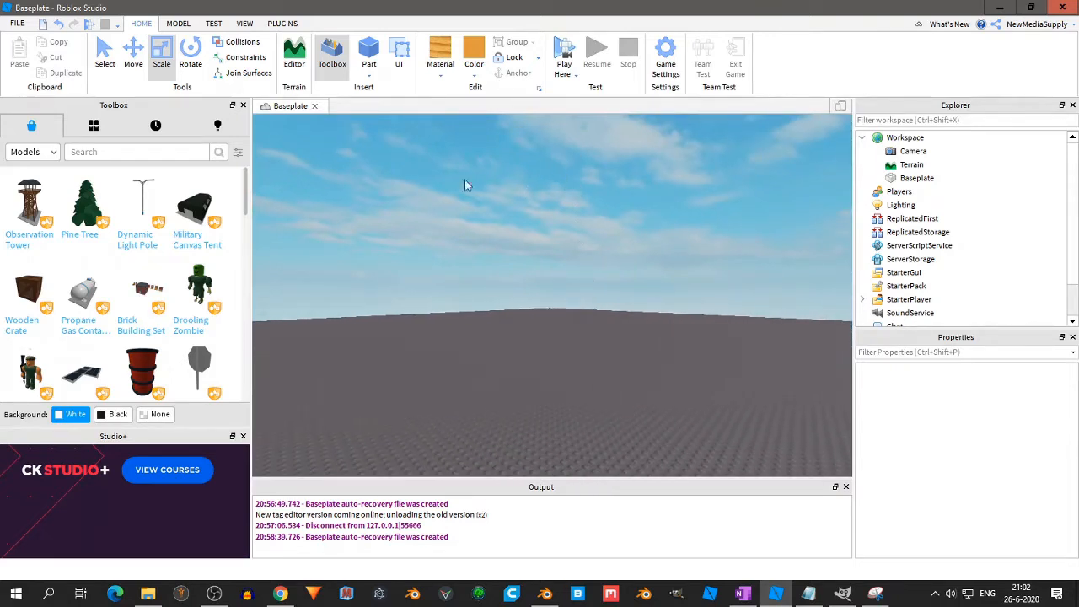
{"action": "left_click", "coordinate": [370, 73]}
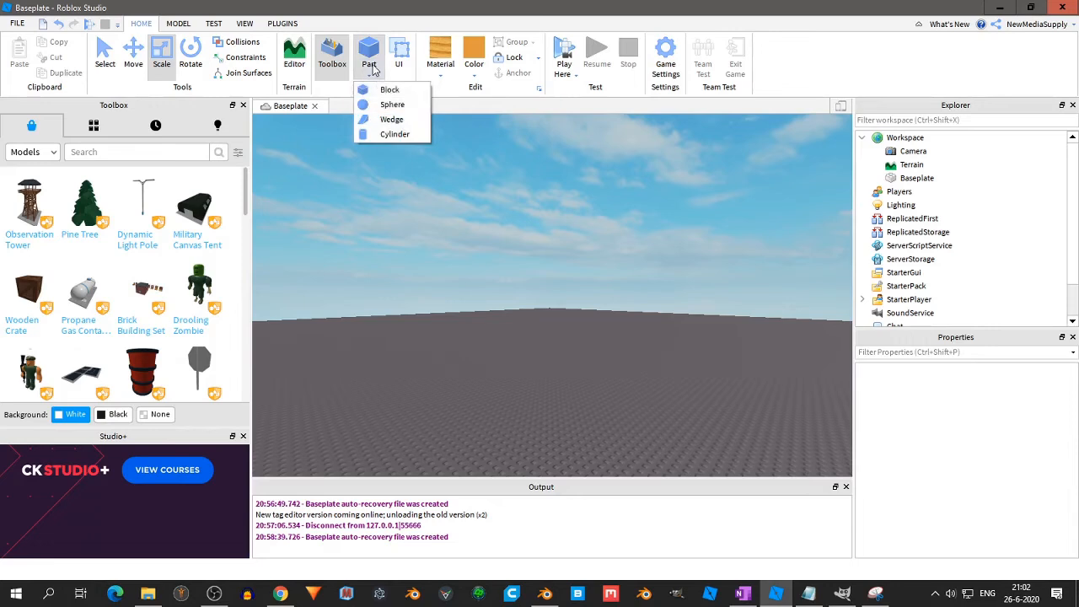
{"action": "left_click", "coordinate": [384, 89]}
Focus the view on the selected block to inspect its placement, and delete it from the workspace
{"action": "right_click_drag", "start_coordinate": [602, 332], "coordinate": [599, 337]}
{"action": "middle_click_drag", "start_coordinate": [637, 261], "coordinate": [569, 311]}
{"action": "key", "text": "f"}
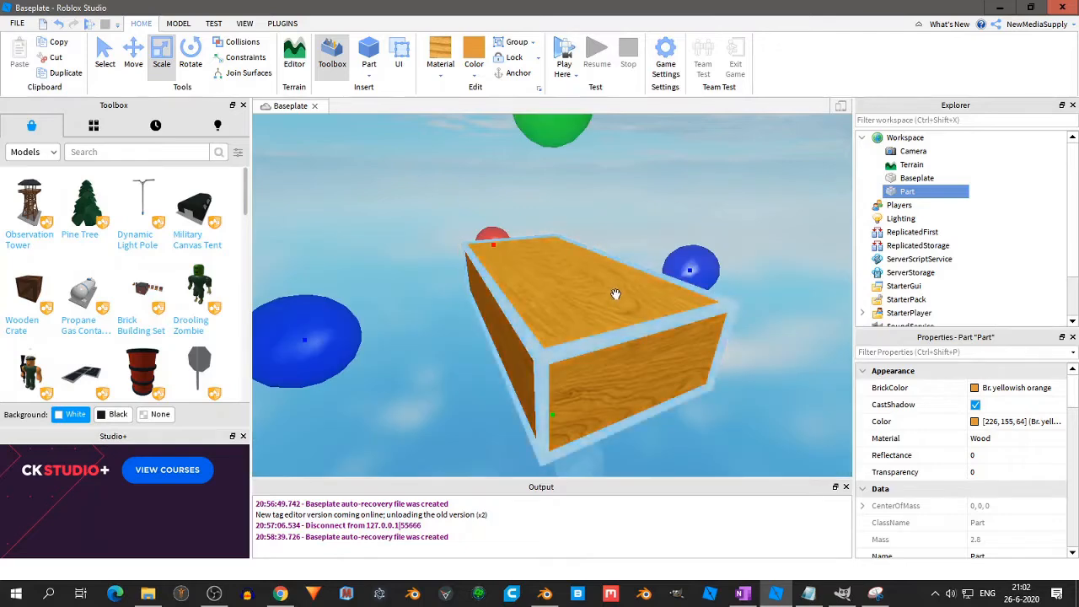
{"action": "scroll", "coordinate": [605, 304], "scroll_direction": "down", "scroll_amount": 10}
{"action": "key", "text": "Delete"}
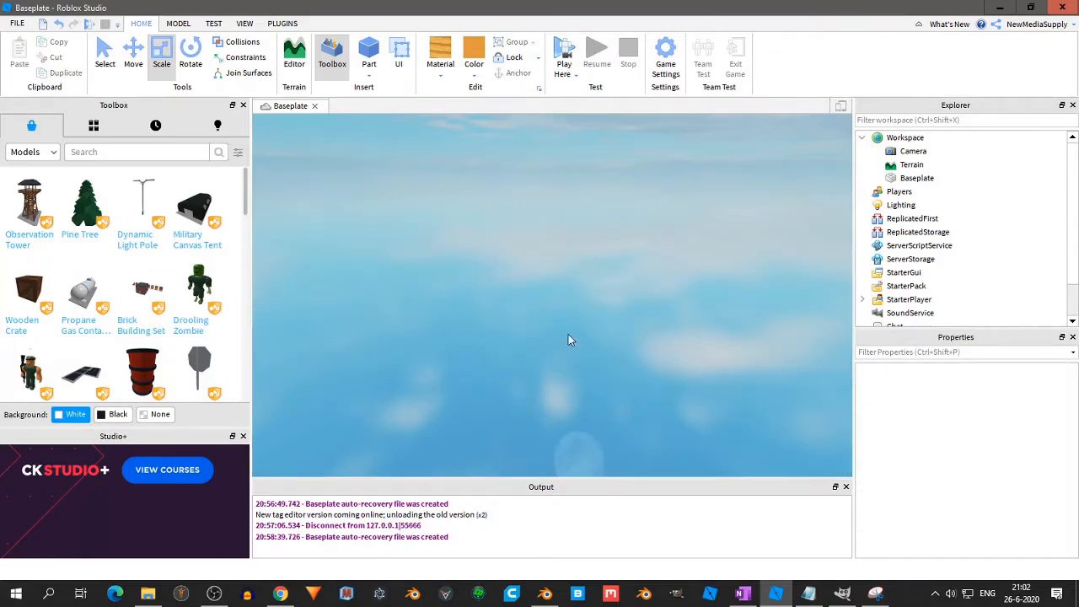
Aim the camera back at the baseplate's studs and open the choice of part shapes
{"action": "middle_click_drag", "start_coordinate": [535, 347], "coordinate": [641, 205]}
{"action": "middle_click_drag", "start_coordinate": [506, 303], "coordinate": [590, 266]}
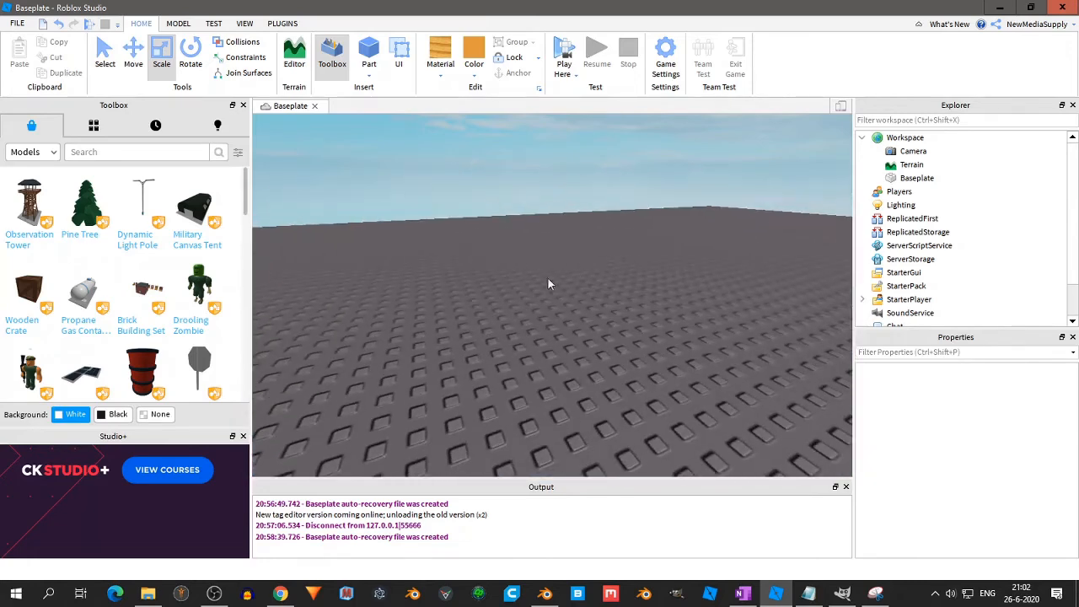
{"action": "left_click", "coordinate": [368, 69]}
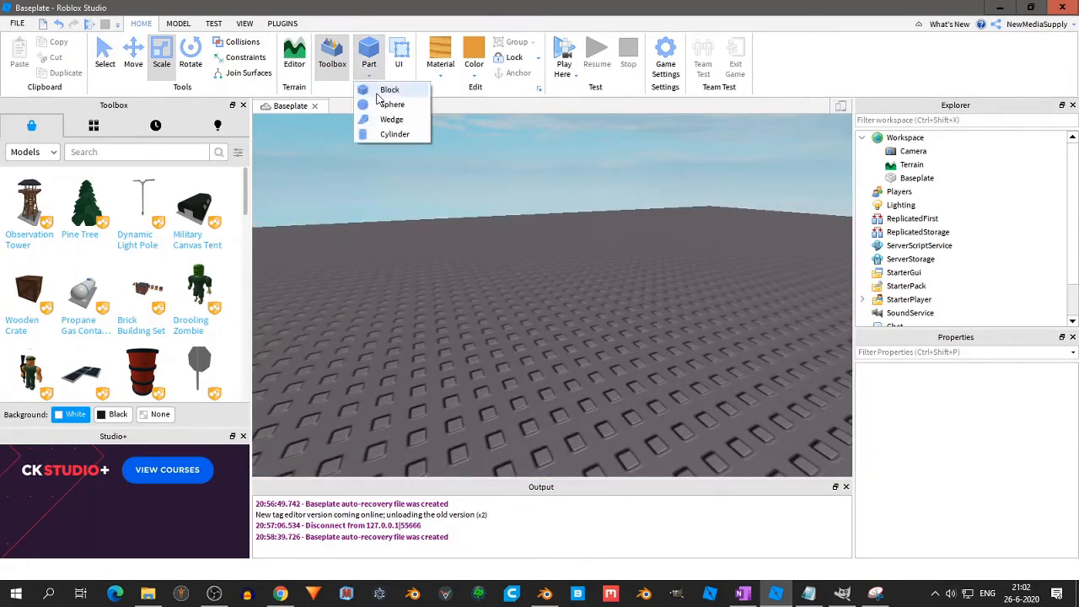
Insert a block part and move it a short way along the baseplate
{"action": "left_click", "coordinate": [389, 90]}
{"action": "left_click", "coordinate": [134, 55]}
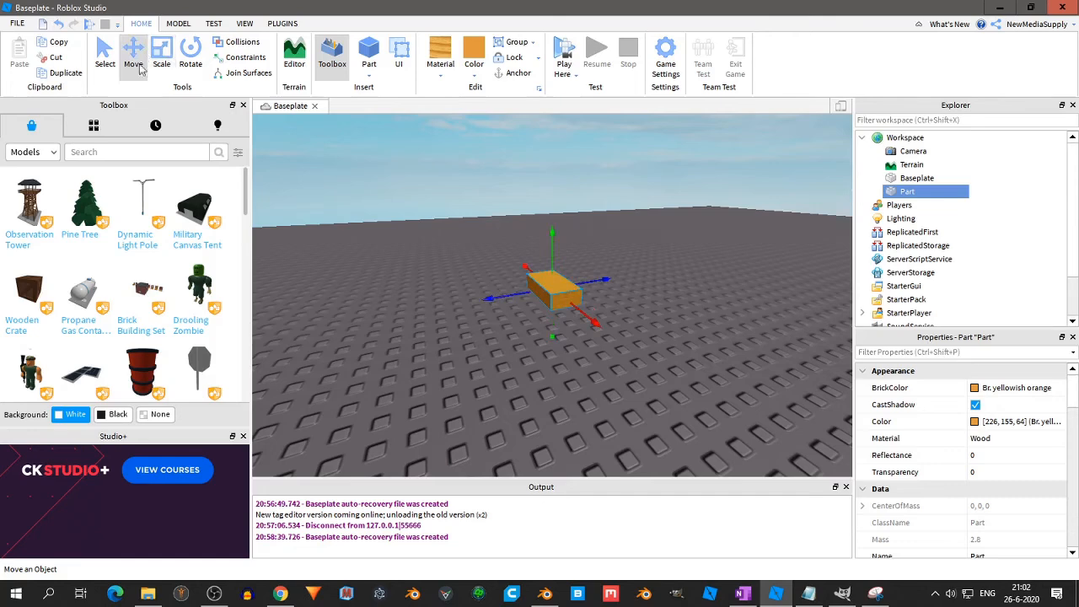
{"action": "left_click_drag", "start_coordinate": [503, 292], "coordinate": [630, 321]}
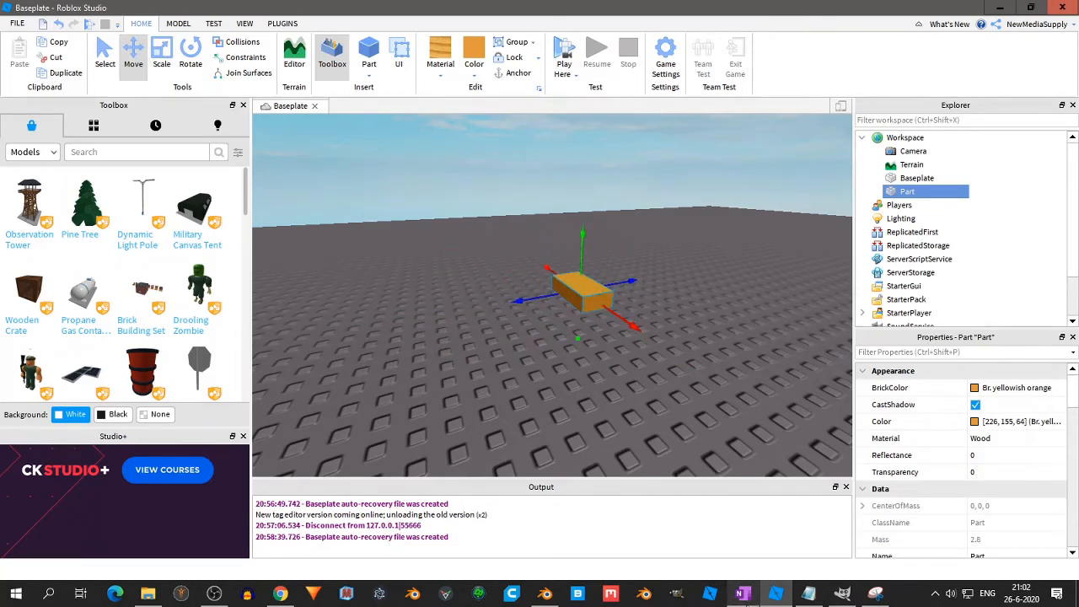
Switch to OneNote to read the note about stud units and snapping, and return to Roblox Studio
{"action": "left_click", "coordinate": [743, 595]}
{"action": "left_click", "coordinate": [55, 199]}
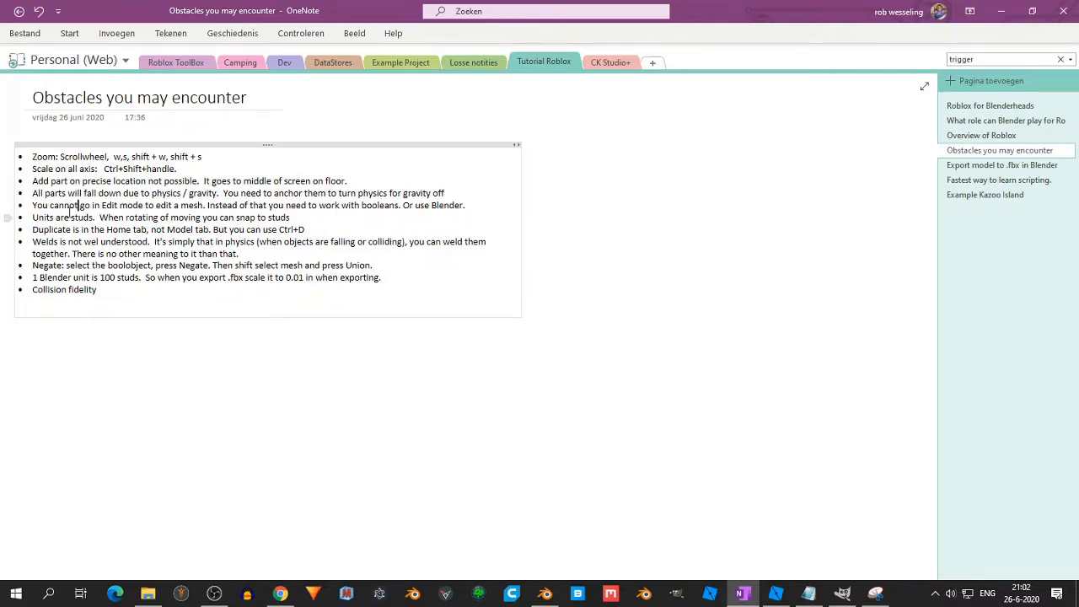
{"action": "left_click_drag", "start_coordinate": [57, 217], "coordinate": [278, 220]}
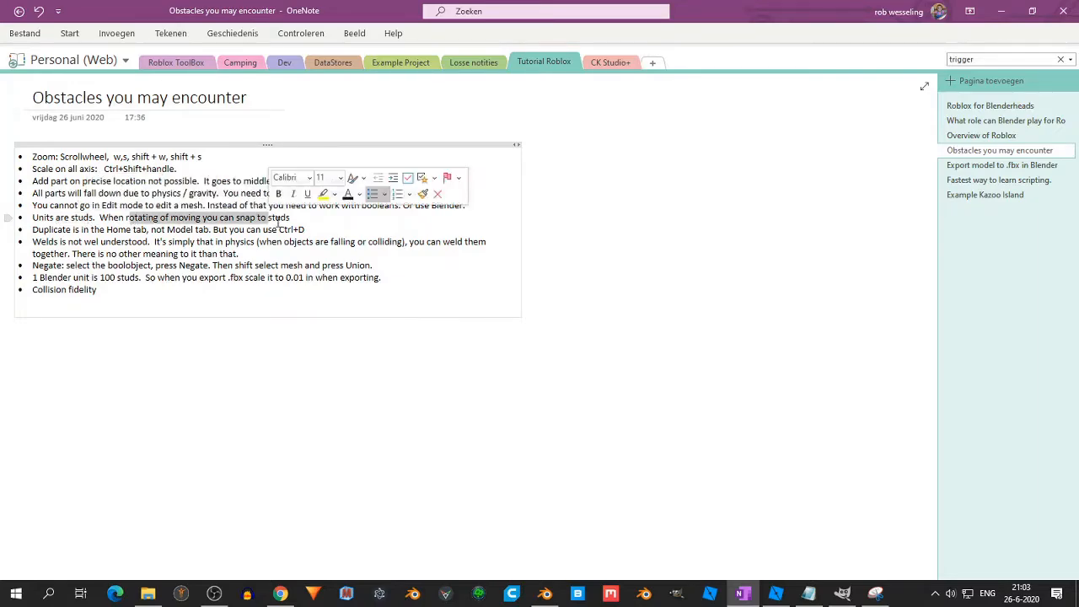
{"action": "key", "text": "alt+Tab"}
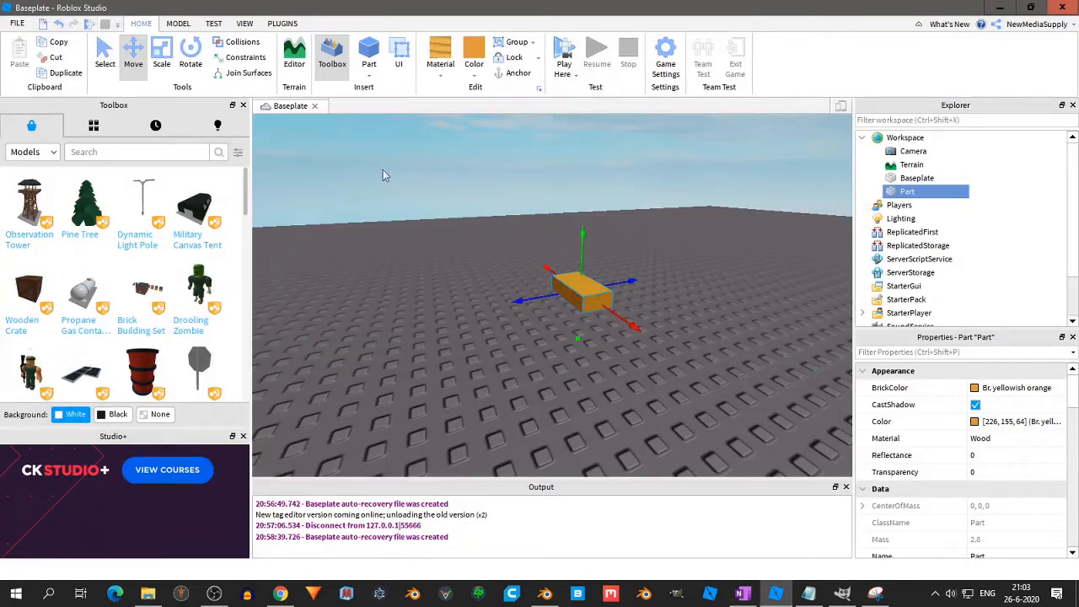
Try rotating the block with the 45° rotation snap, and return to the Move tool
{"action": "left_click", "coordinate": [178, 23]}
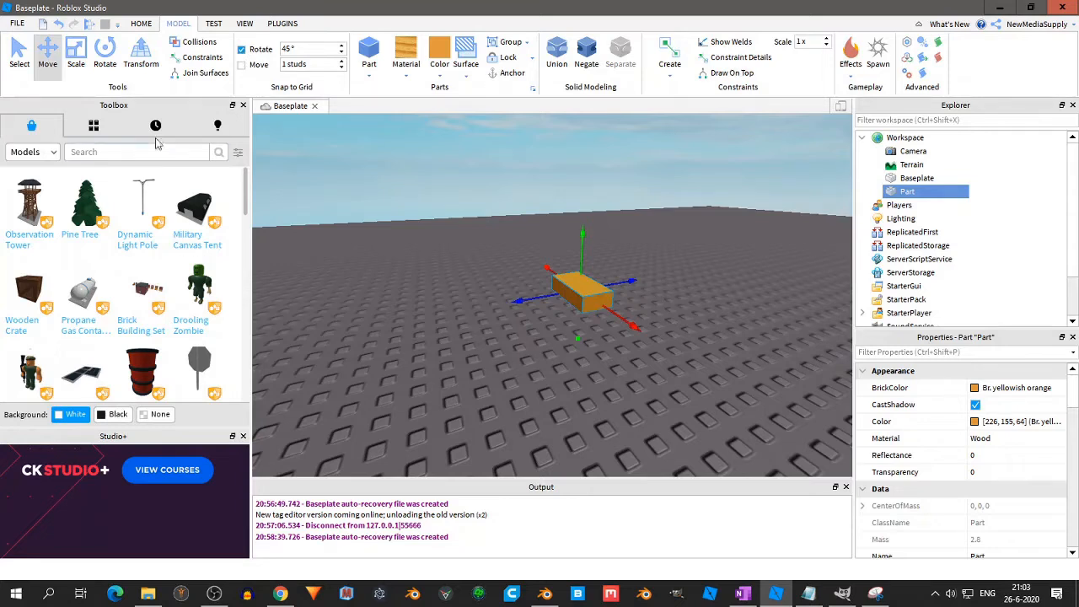
{"action": "left_click", "coordinate": [105, 58]}
{"action": "left_click_drag", "start_coordinate": [624, 320], "coordinate": [622, 346]}
{"action": "left_click", "coordinate": [47, 56]}
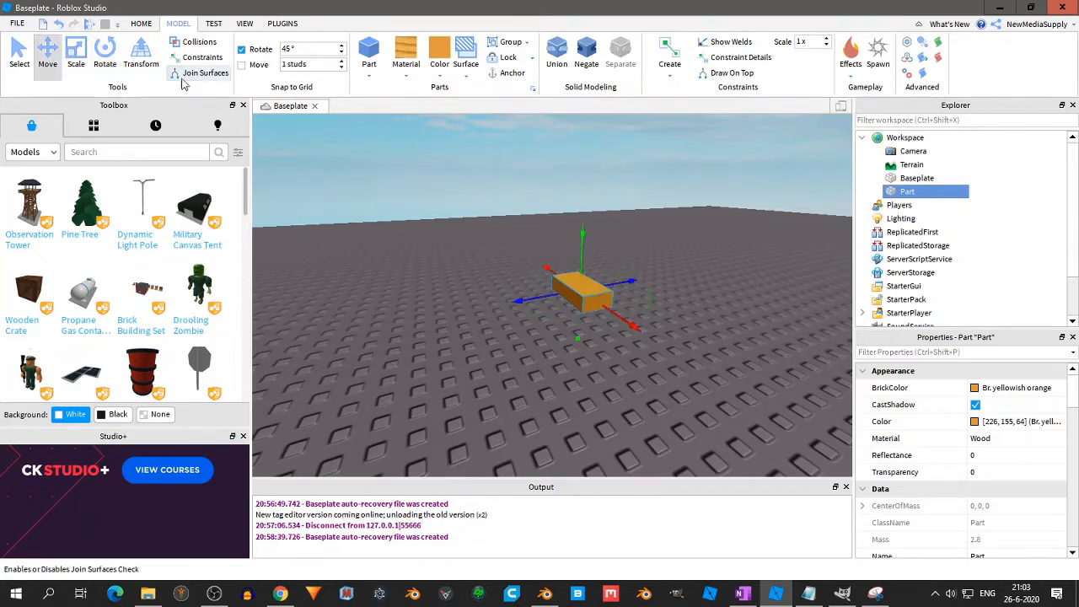
Set the grid snap for moving to 10 studs and try it by moving the block along the baseplate
{"action": "left_click", "coordinate": [321, 64]}
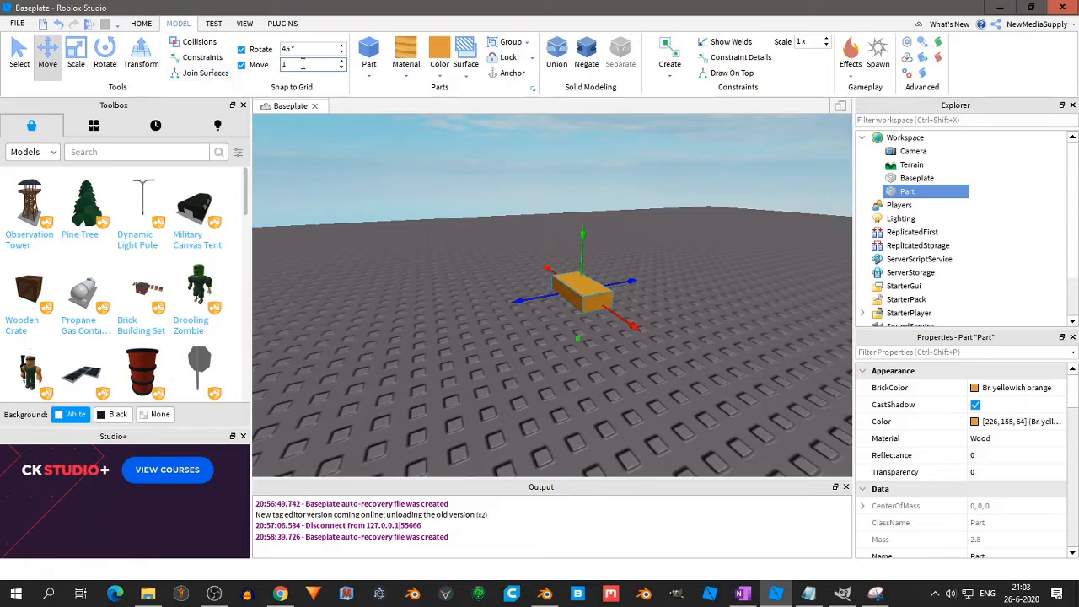
{"action": "type", "text": "10"}
{"action": "left_click", "coordinate": [539, 329]}
{"action": "left_click", "coordinate": [608, 306]}
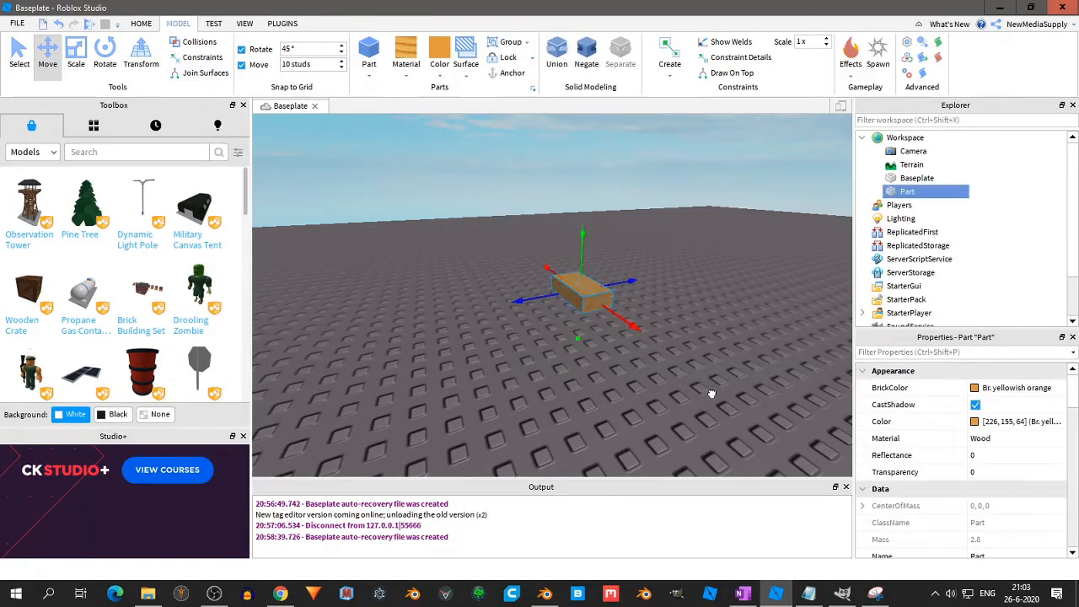
{"action": "mouse_move", "coordinate": [642, 321]}
{"action": "left_mouse_down"}
{"action": "mouse_move", "coordinate": [582, 283]}
{"action": "mouse_move", "coordinate": [639, 325]}
{"action": "mouse_move", "coordinate": [634, 336]}
{"action": "left_mouse_up"}
Set the move snap increment to 5 studs, try it on the block, and disable move snapping
{"action": "left_click", "coordinate": [312, 65]}
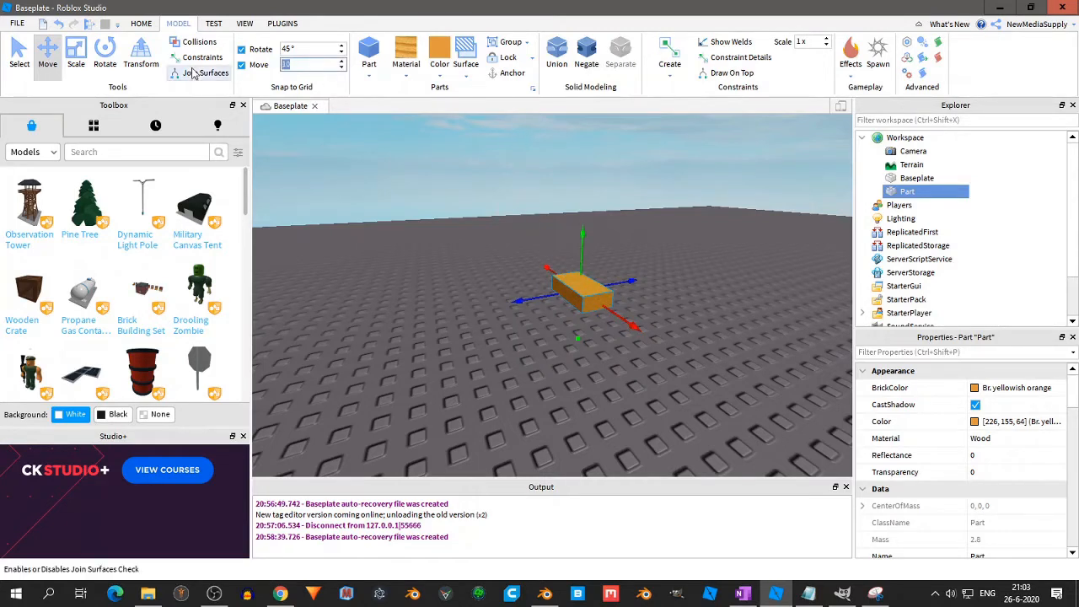
{"action": "type", "text": "1"}
{"action": "left_click_drag", "start_coordinate": [639, 328], "coordinate": [592, 283]}
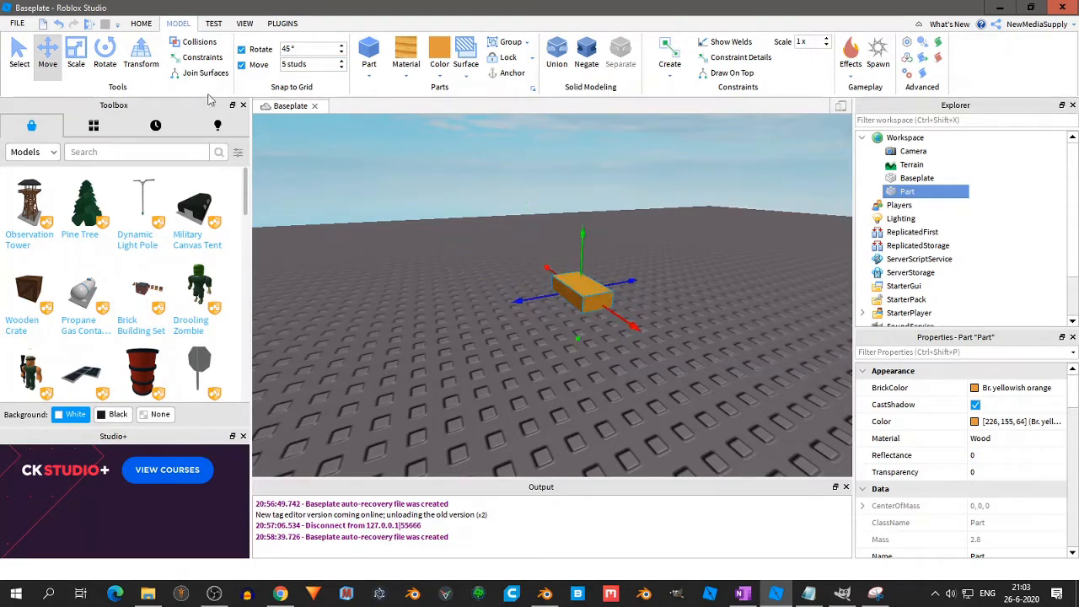
{"action": "left_click", "coordinate": [243, 66]}
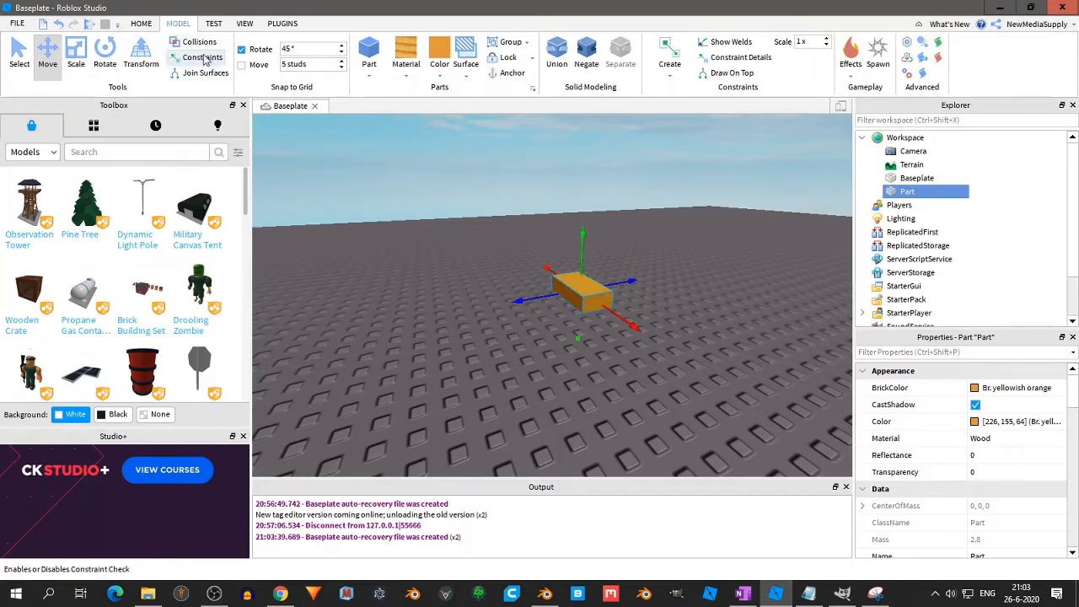
With collisions temporarily enabled, duplicate the block and place the copy on the baseplate flush against the original's side
{"action": "left_click", "coordinate": [194, 45]}
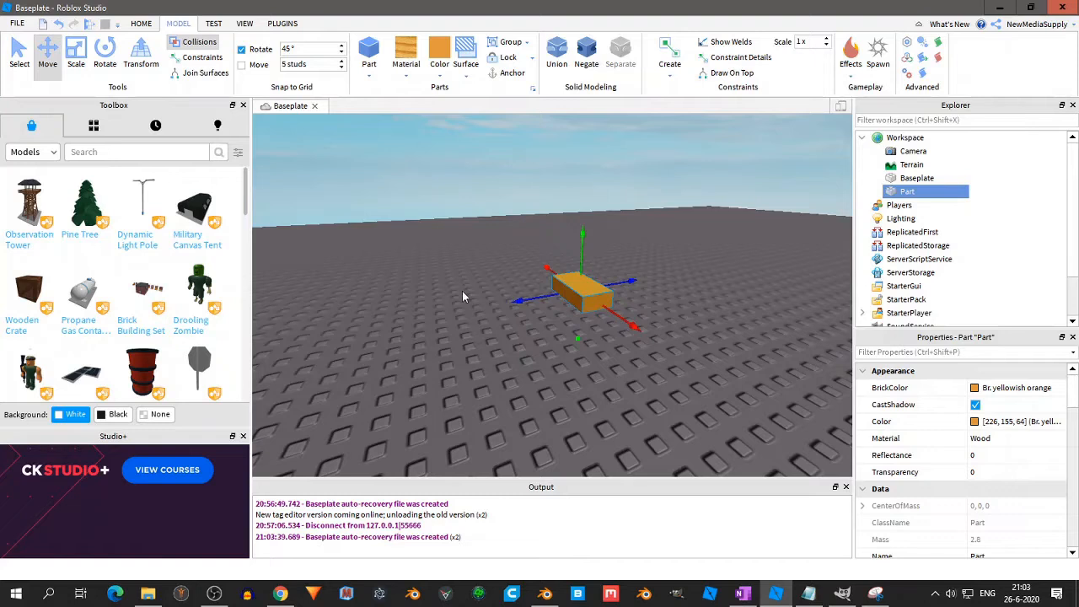
{"action": "key", "text": "ctrl+d"}
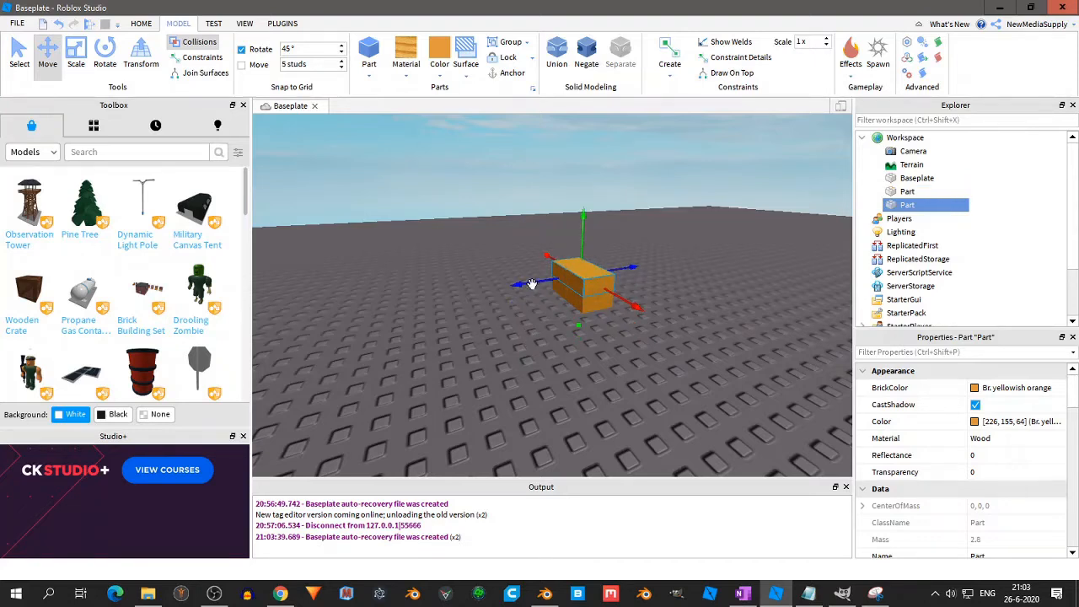
{"action": "left_click_drag", "start_coordinate": [549, 285], "coordinate": [490, 297]}
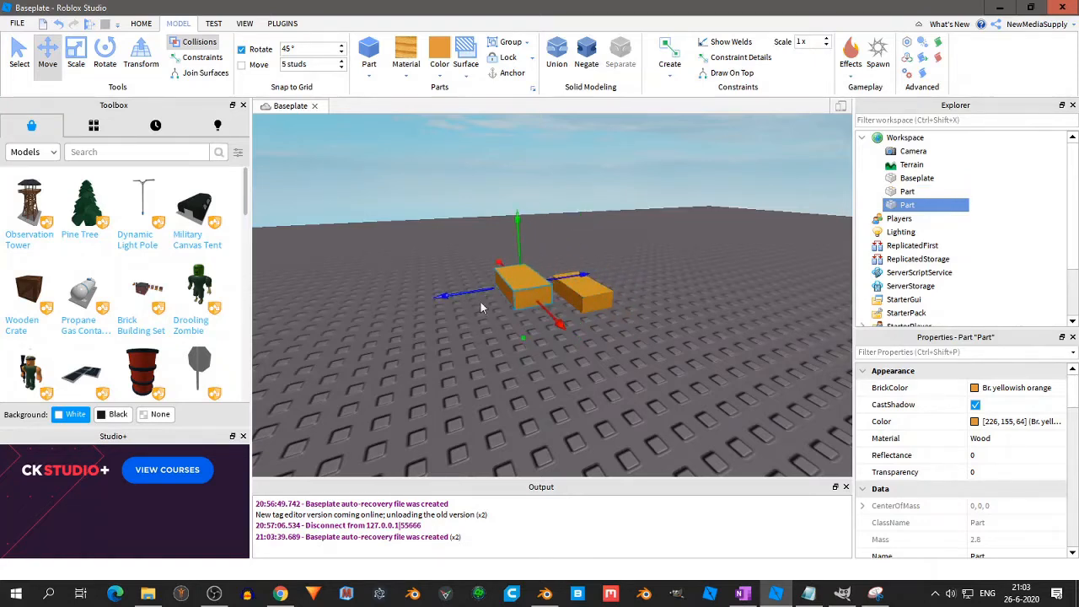
{"action": "left_click_drag", "start_coordinate": [519, 241], "coordinate": [520, 253]}
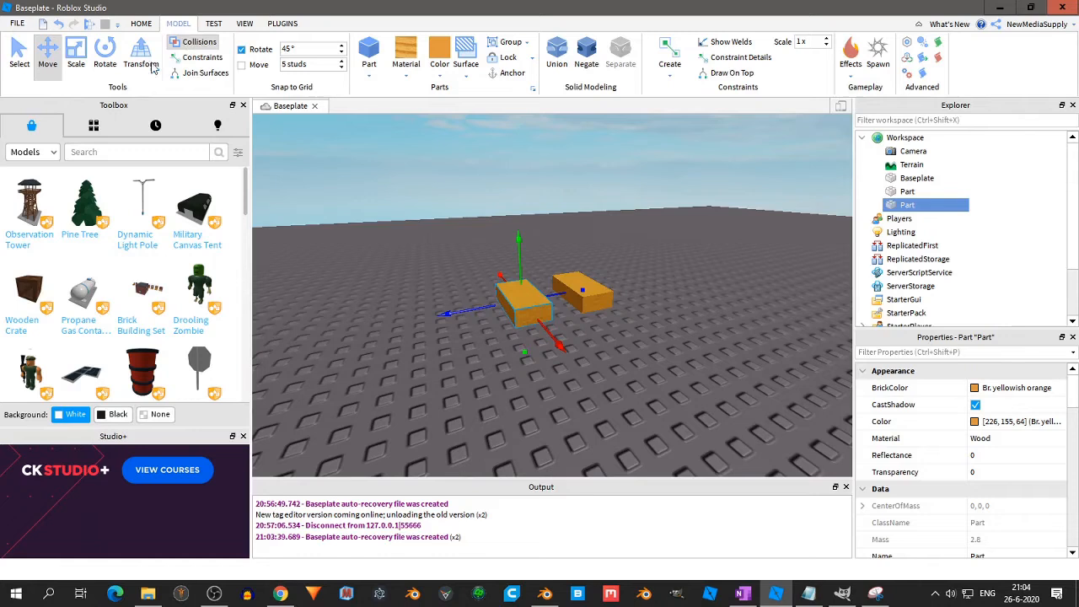
{"action": "left_click_drag", "start_coordinate": [546, 294], "coordinate": [610, 299]}
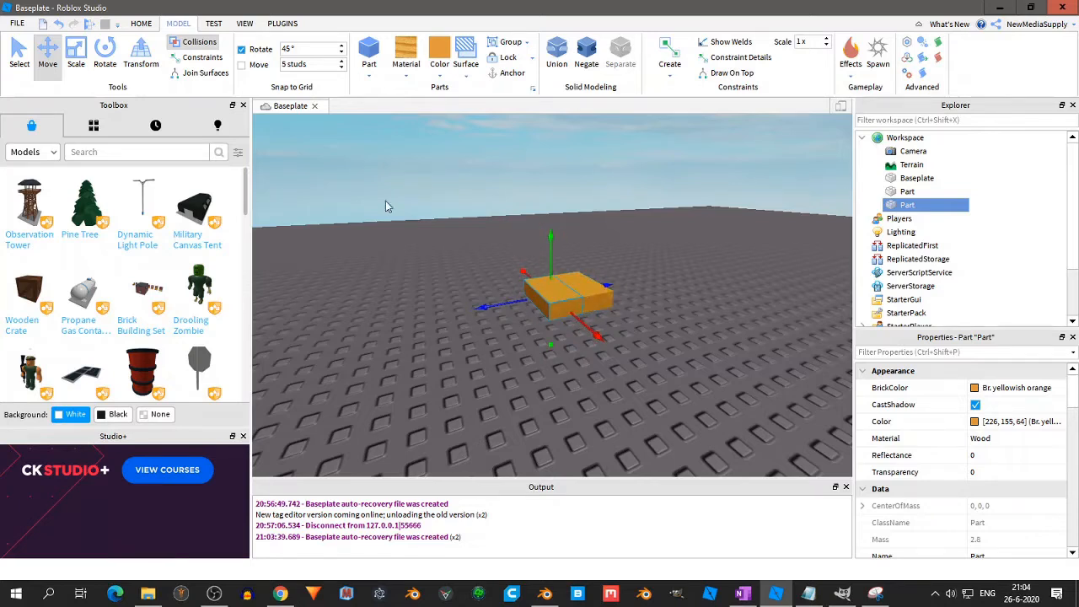
{"action": "left_click", "coordinate": [196, 41]}
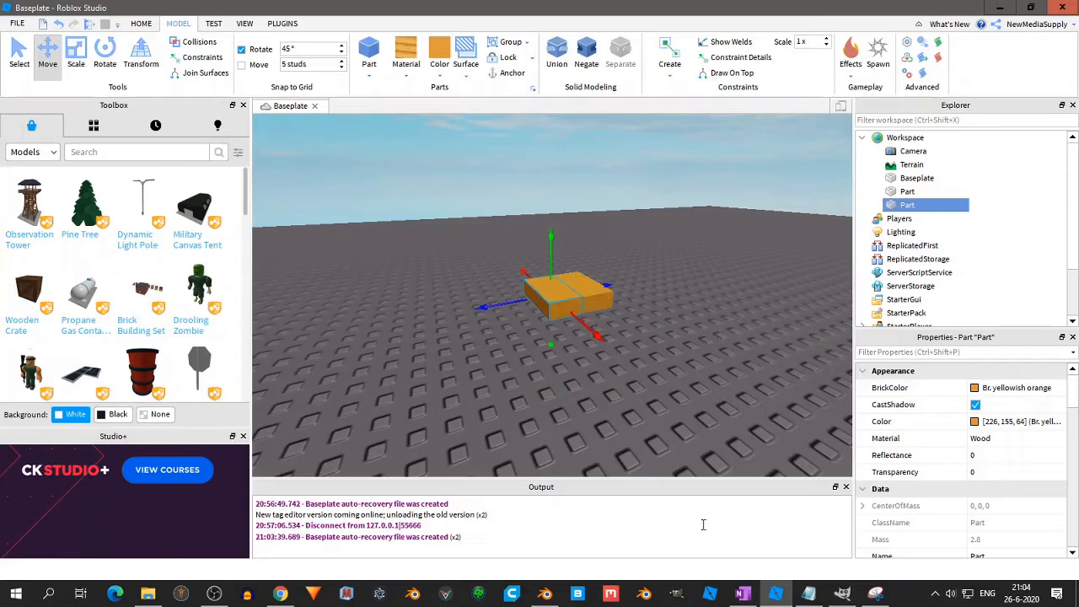
Review the duplicating note in OneNote, and return to Roblox Studio to locate the Duplicate command
{"action": "left_click", "coordinate": [742, 594]}
{"action": "left_click_drag", "start_coordinate": [59, 230], "coordinate": [260, 231]}
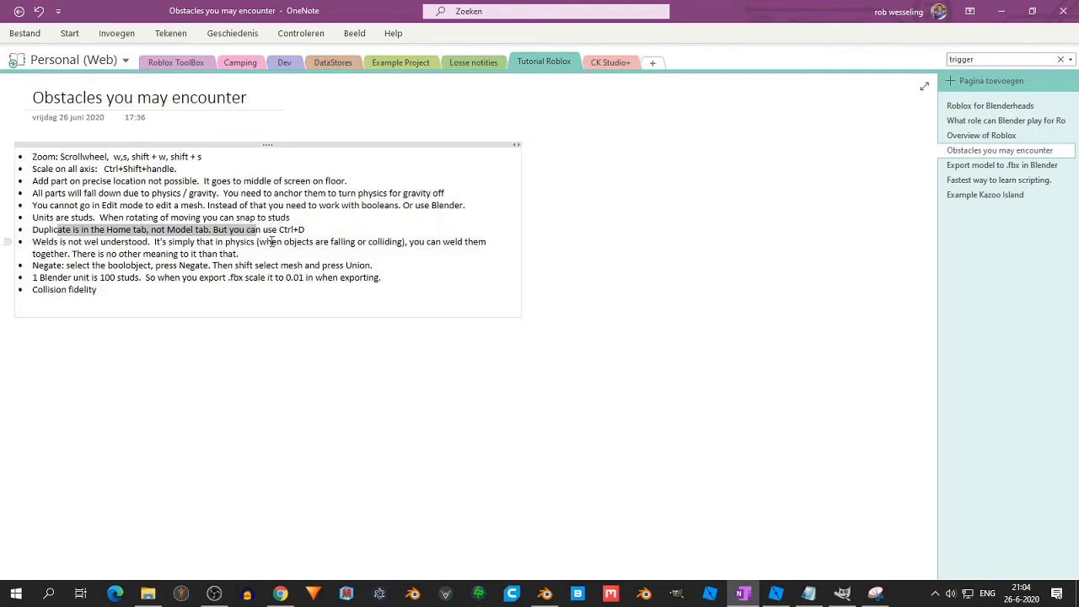
{"action": "key", "text": "alt+Tab"}
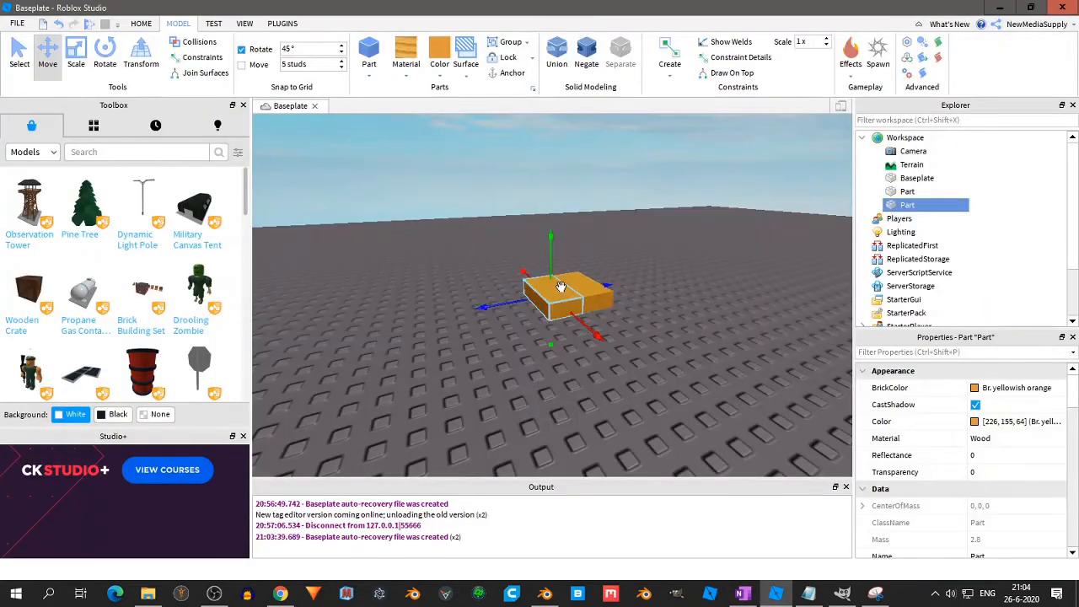
{"action": "left_click", "coordinate": [141, 23]}
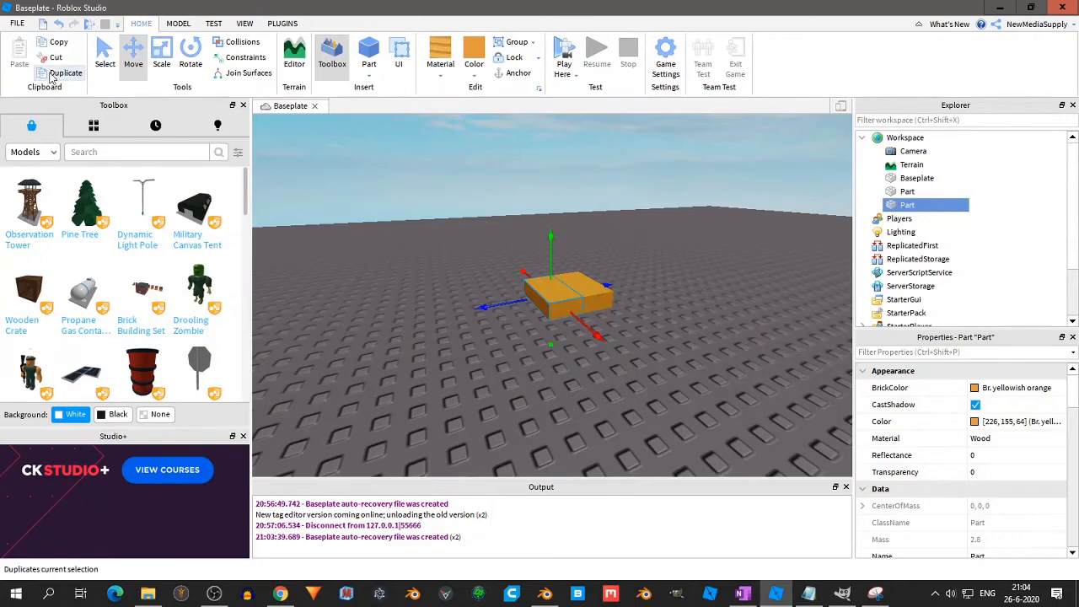
{"action": "left_click", "coordinate": [177, 25]}
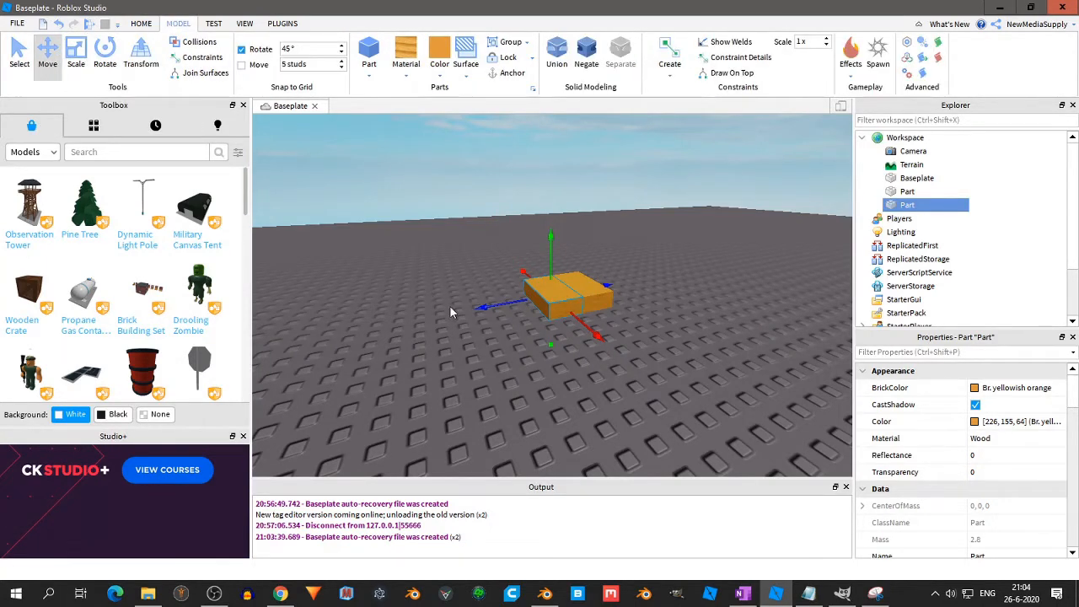
Switch to OneNote to read the note explaining welds, and return to Roblox Studio
{"action": "key", "text": "alt+Tab"}
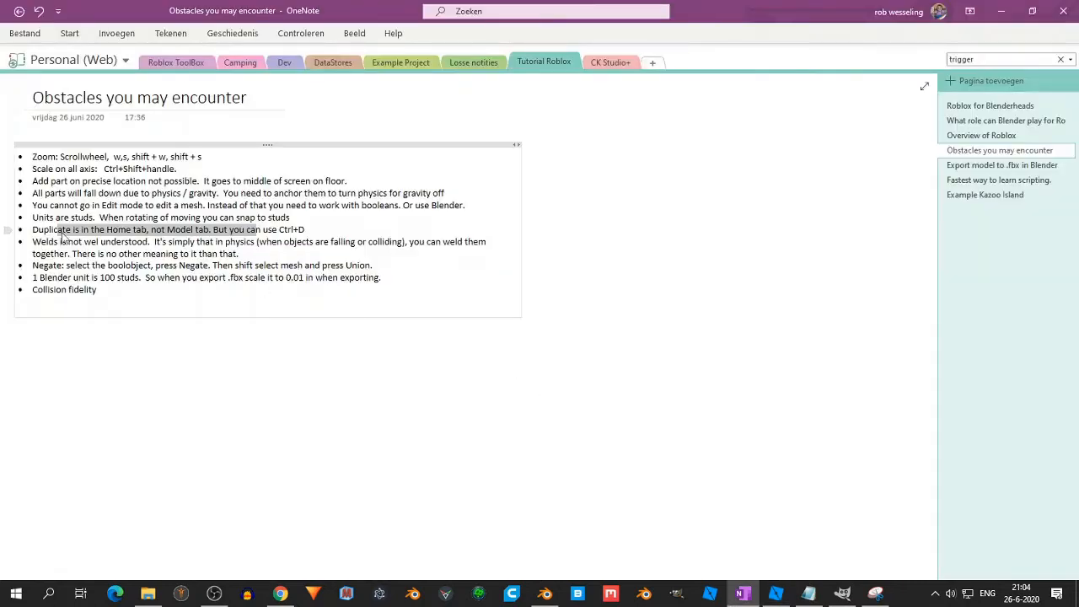
{"action": "left_click_drag", "start_coordinate": [49, 242], "coordinate": [407, 257]}
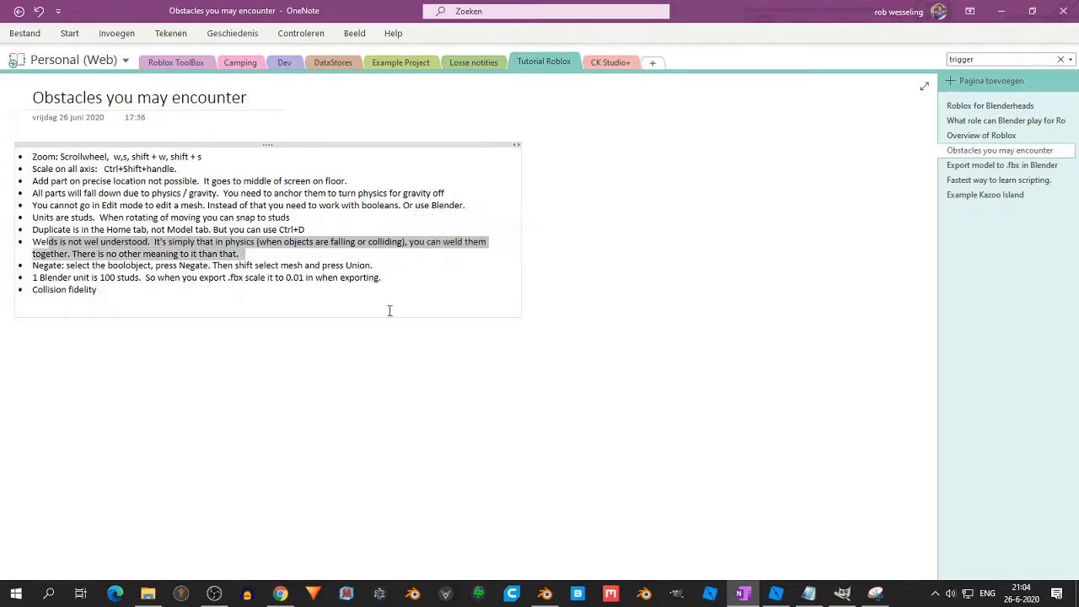
{"action": "key", "text": "alt+Tab"}
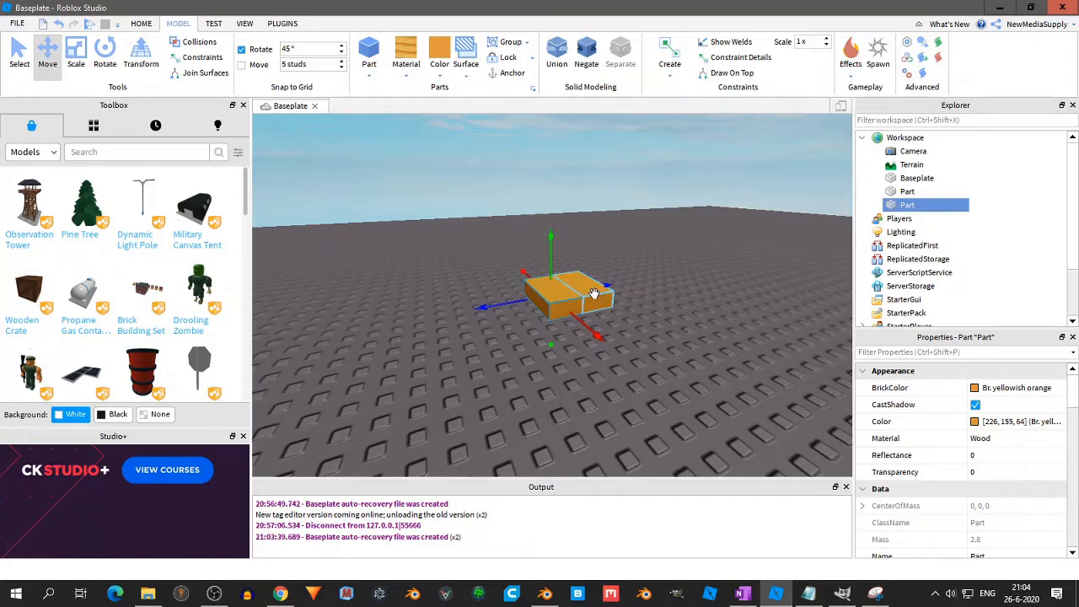
Raise the original block and its copy into the air above the baseplate
{"action": "left_click", "coordinate": [563, 298]}
{"action": "left_click", "coordinate": [592, 287]}
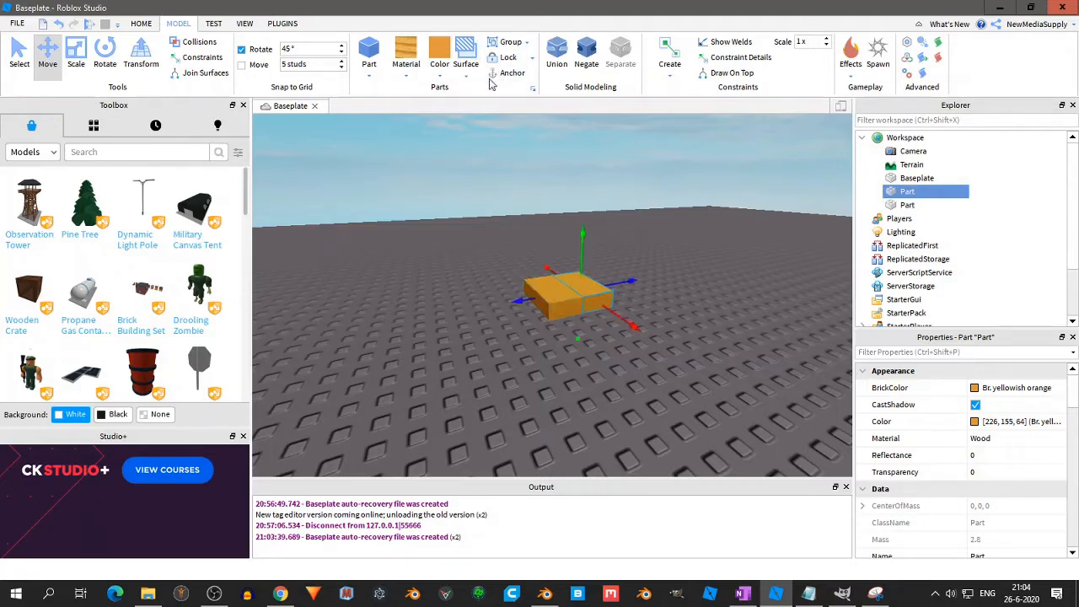
{"action": "left_click_drag", "start_coordinate": [581, 242], "coordinate": [581, 179]}
{"action": "left_click", "coordinate": [567, 285]}
{"action": "left_click_drag", "start_coordinate": [552, 253], "coordinate": [540, 181]}
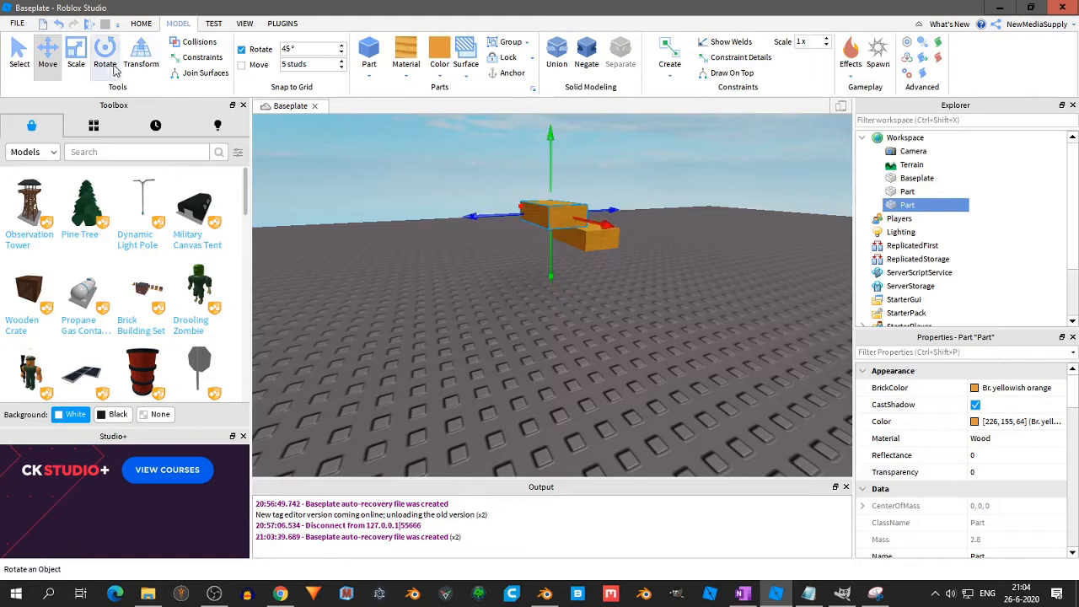
Turn off rotation snapping and tilt the raised copy at a free angle
{"action": "left_click", "coordinate": [110, 66]}
{"action": "left_click_drag", "start_coordinate": [465, 218], "coordinate": [482, 253]}
{"action": "left_click", "coordinate": [243, 50]}
{"action": "left_click_drag", "start_coordinate": [465, 217], "coordinate": [477, 255]}
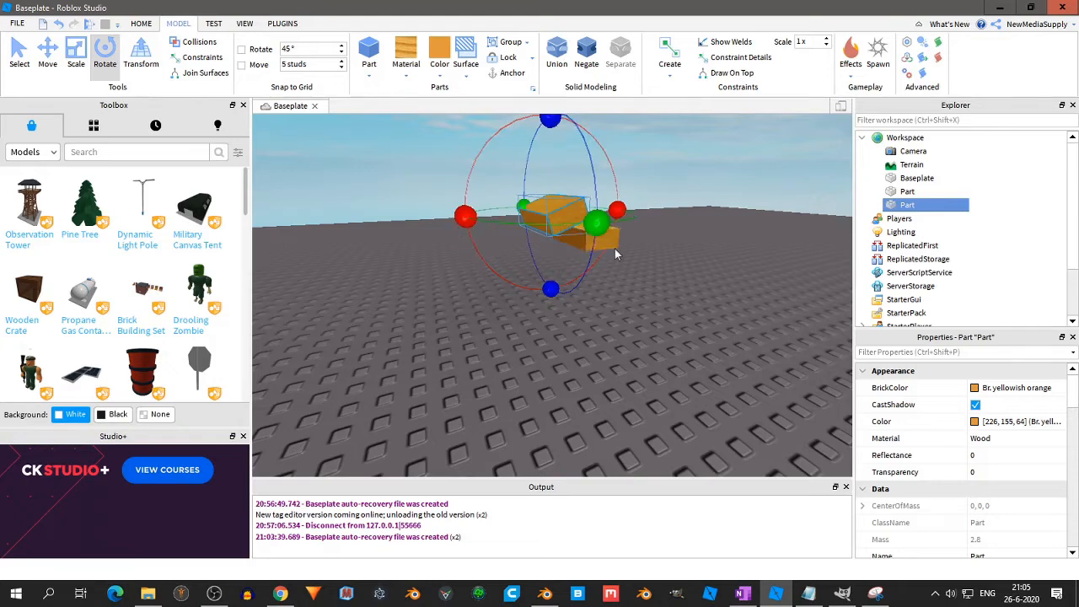
Select the original block and tilt it at a free angle beside the copy
{"action": "left_click", "coordinate": [640, 281]}
{"action": "middle_click_drag", "start_coordinate": [627, 287], "coordinate": [605, 294]}
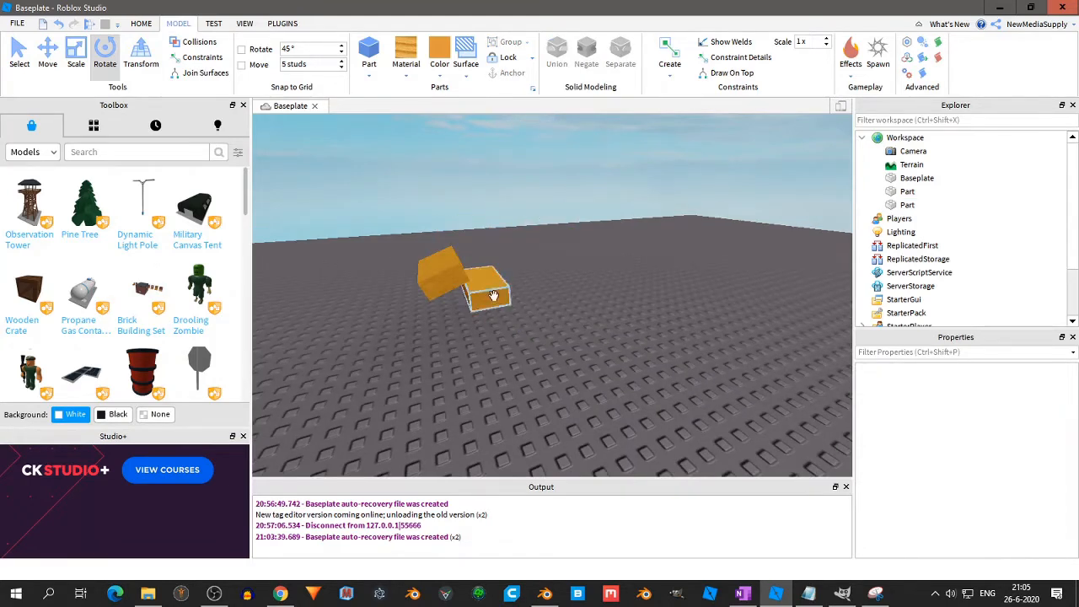
{"action": "left_click", "coordinate": [496, 296]}
{"action": "mouse_move", "coordinate": [550, 275]}
{"action": "left_mouse_down"}
{"action": "mouse_move", "coordinate": [545, 310]}
{"action": "mouse_move", "coordinate": [541, 285]}
{"action": "left_mouse_up"}
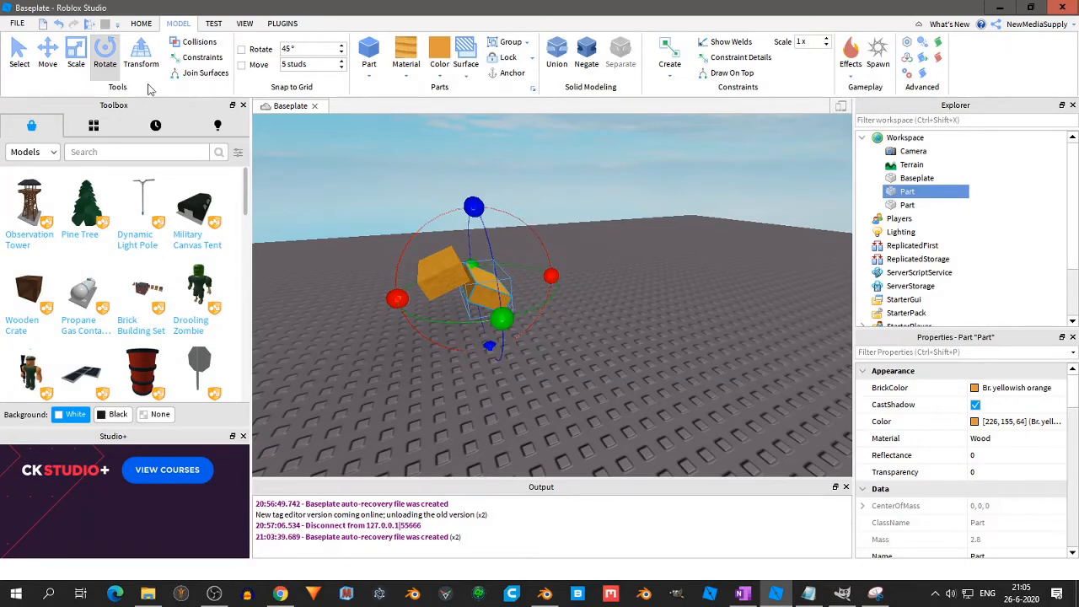
Play-test from the current camera position to see how the two tilted blocks react to physics, and stop the test
{"action": "left_click", "coordinate": [141, 25]}
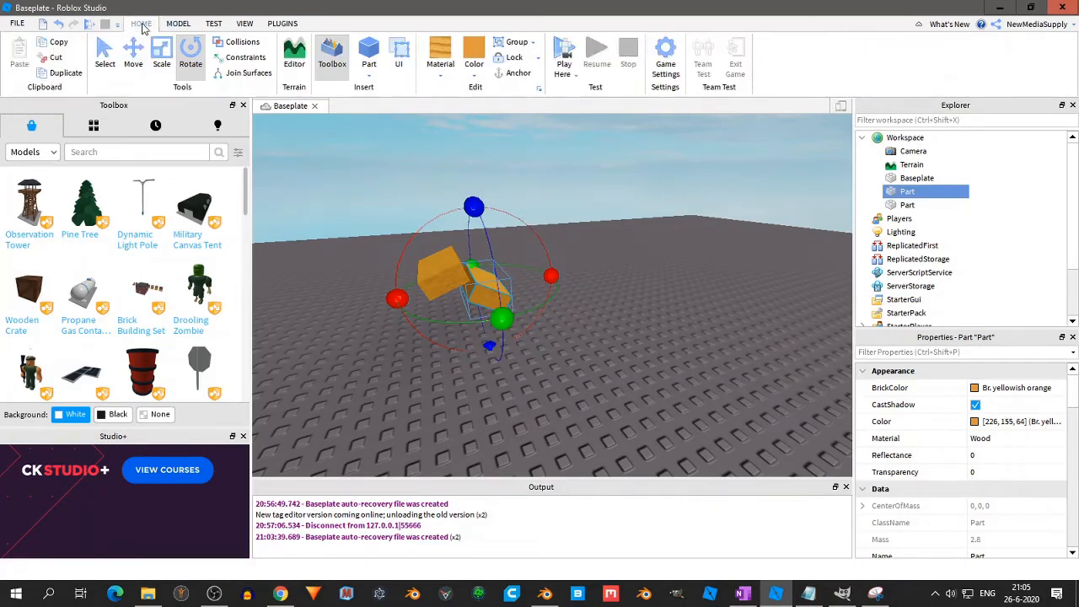
{"action": "left_click", "coordinate": [213, 23]}
{"action": "left_click", "coordinate": [30, 74]}
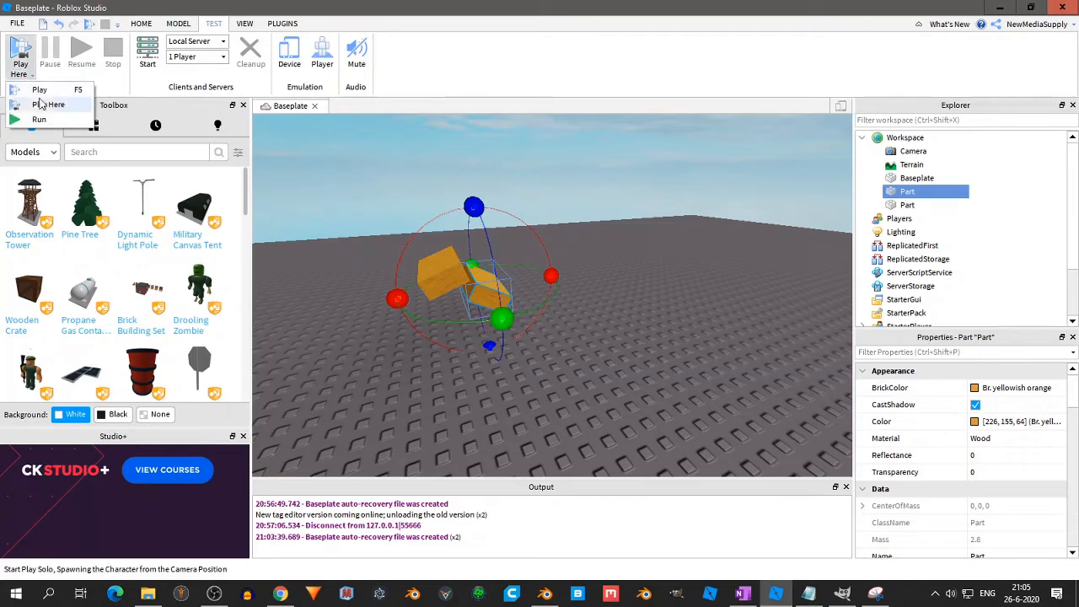
{"action": "left_click", "coordinate": [42, 103]}
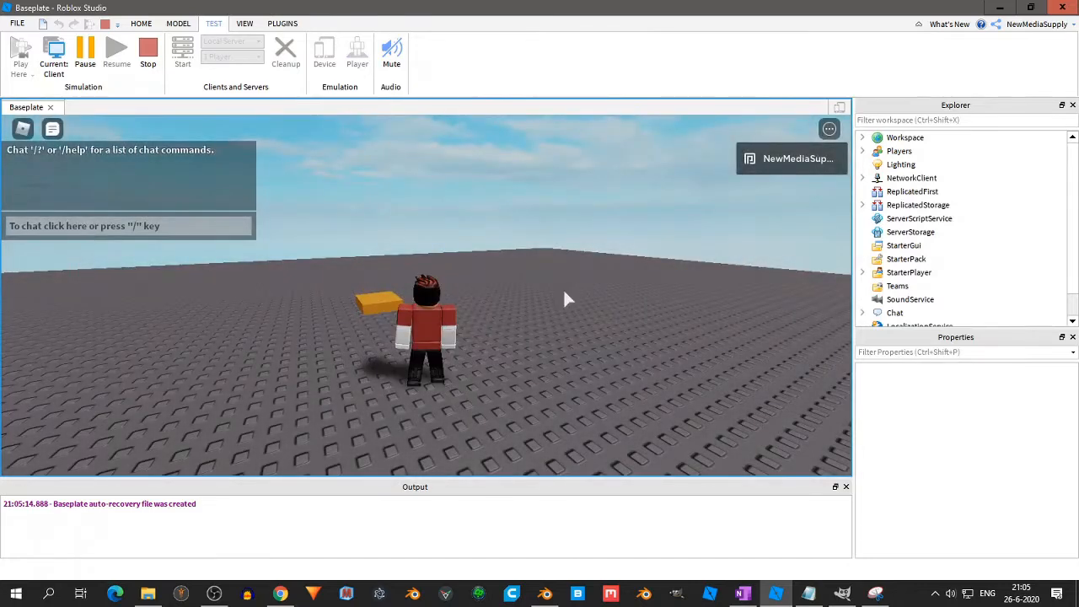
{"action": "right_click_drag", "start_coordinate": [501, 326], "coordinate": [501, 328]}
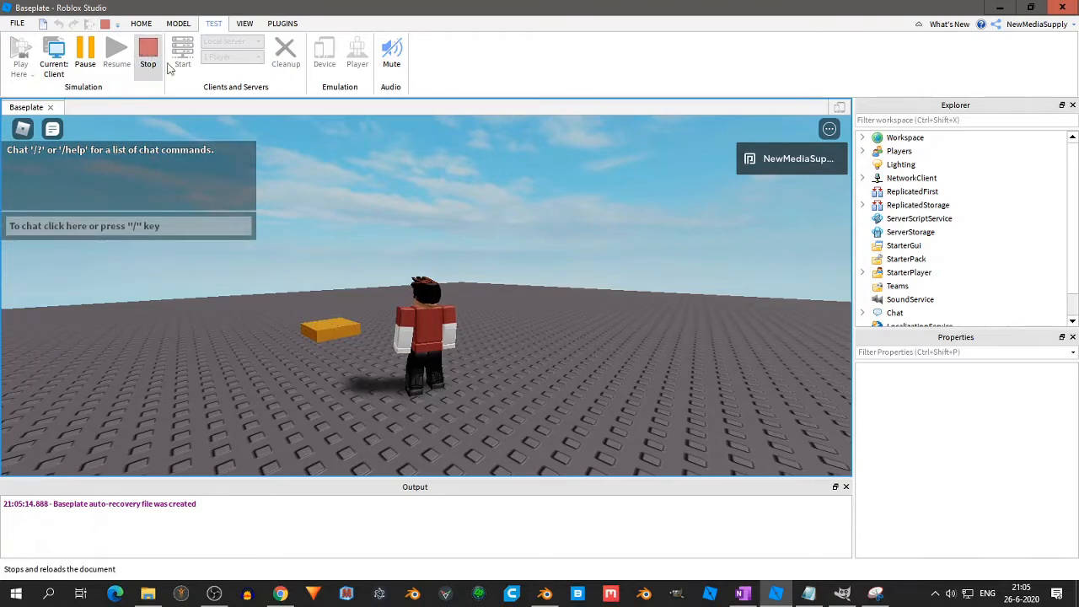
{"action": "left_click", "coordinate": [167, 67]}
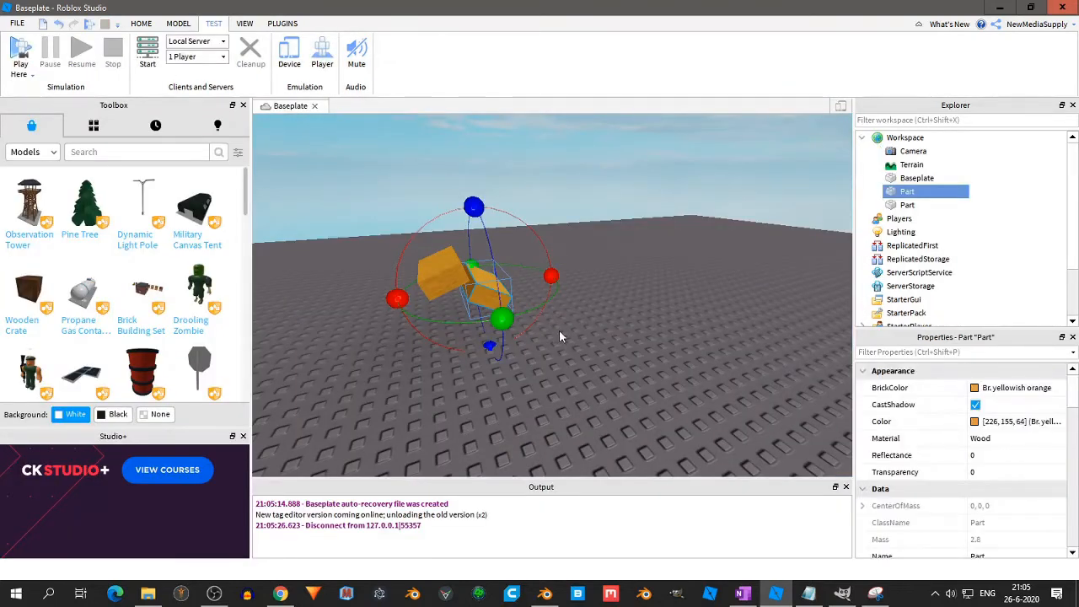
Select both tilted blocks and join them with a Weld constraint
{"action": "left_click", "coordinate": [451, 266]}
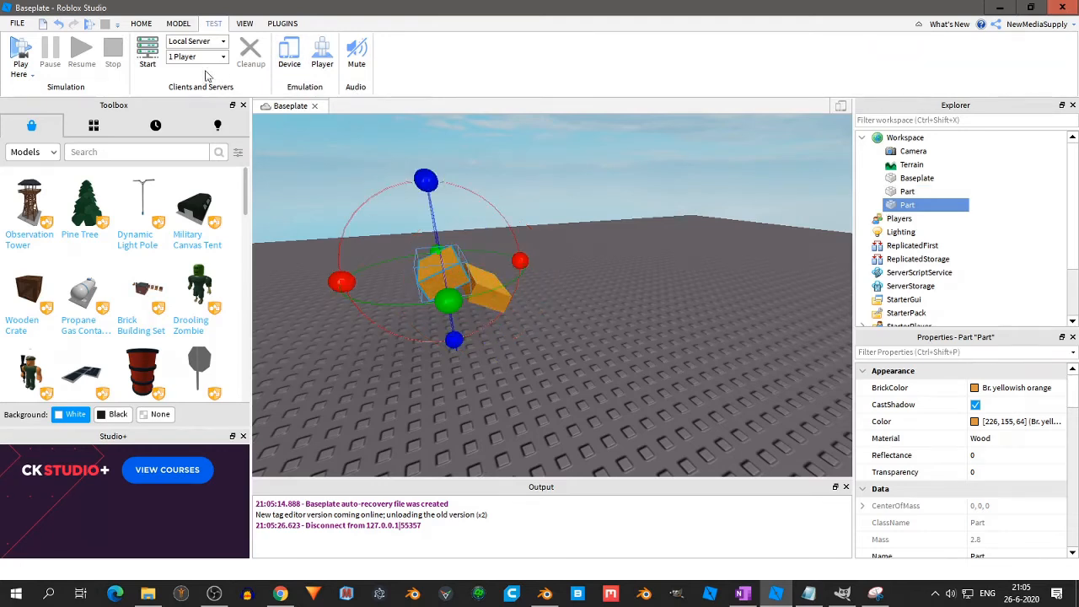
{"action": "left_click", "coordinate": [178, 23]}
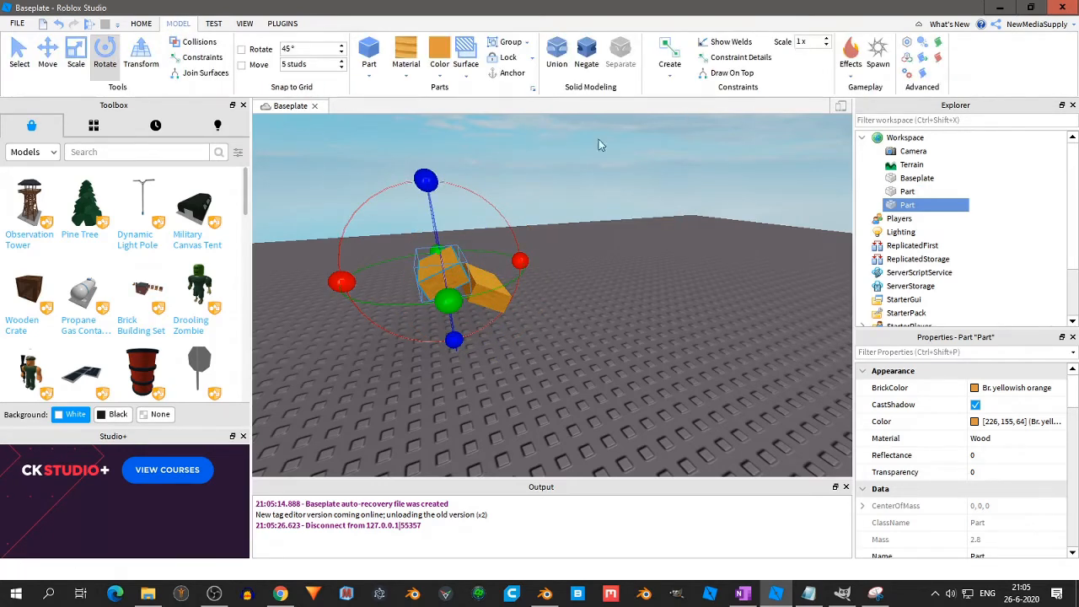
{"action": "left_click", "coordinate": [512, 290], "text": "shift"}
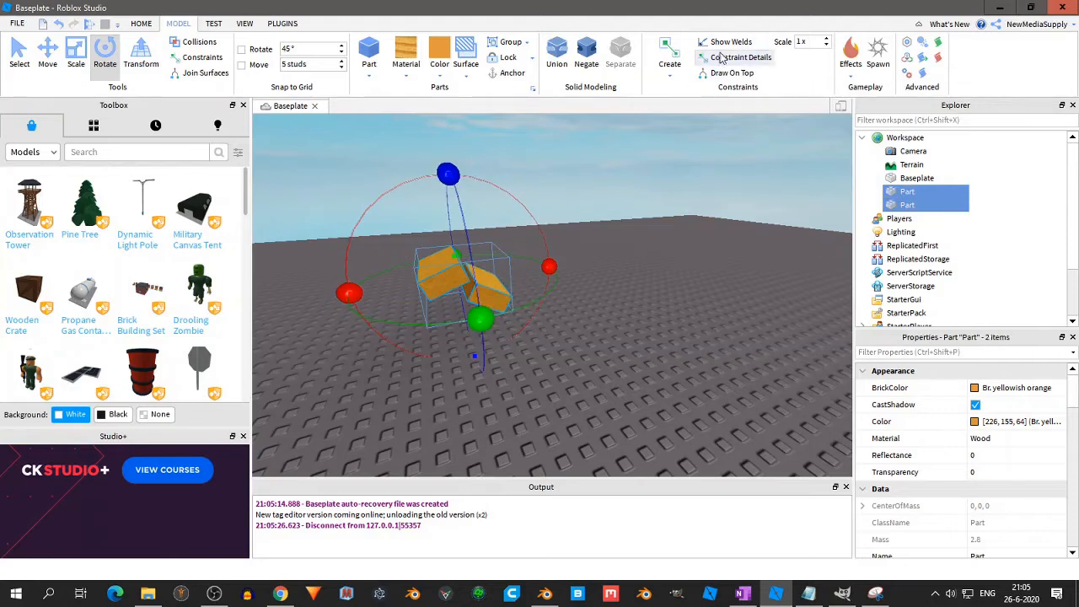
{"action": "left_click", "coordinate": [666, 78]}
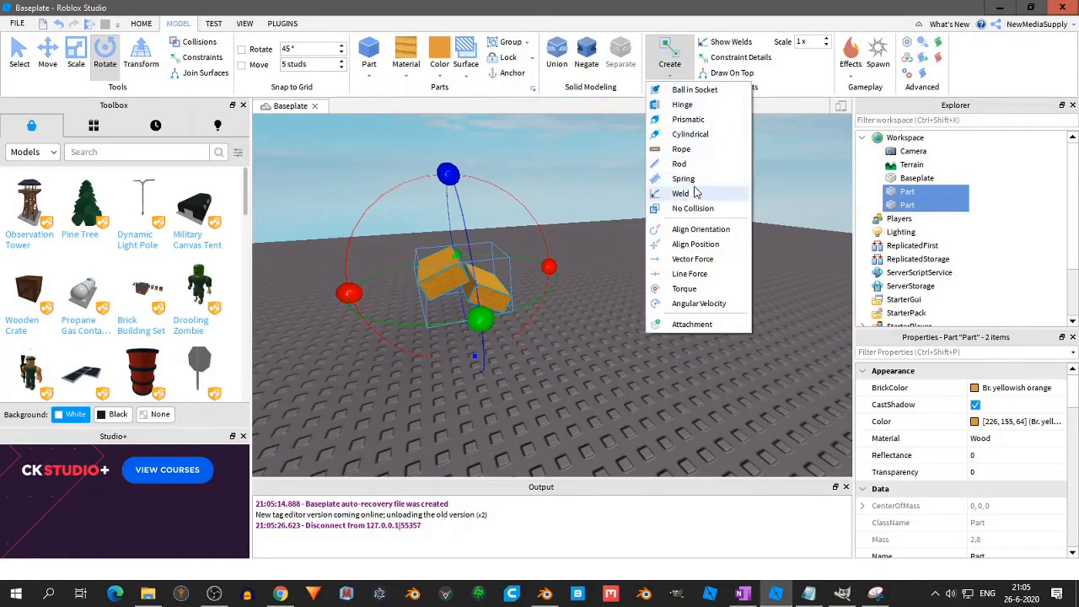
{"action": "left_click", "coordinate": [695, 194]}
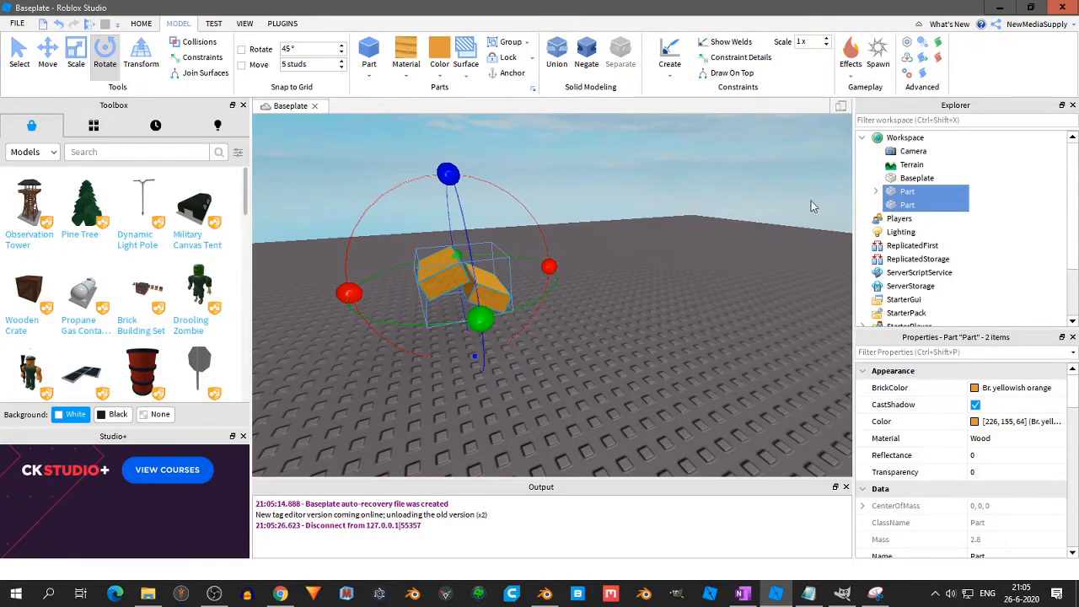
Play-test from the current camera position to see how the welded blocks fall together, and stop the test
{"action": "left_click", "coordinate": [213, 24]}
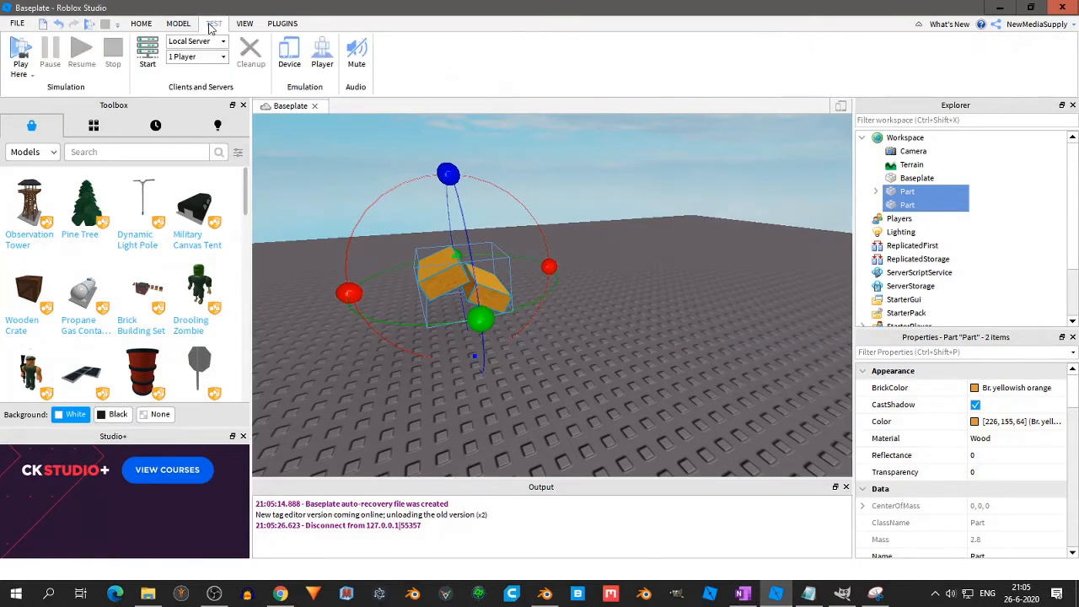
{"action": "left_click", "coordinate": [32, 75]}
{"action": "left_click", "coordinate": [42, 101]}
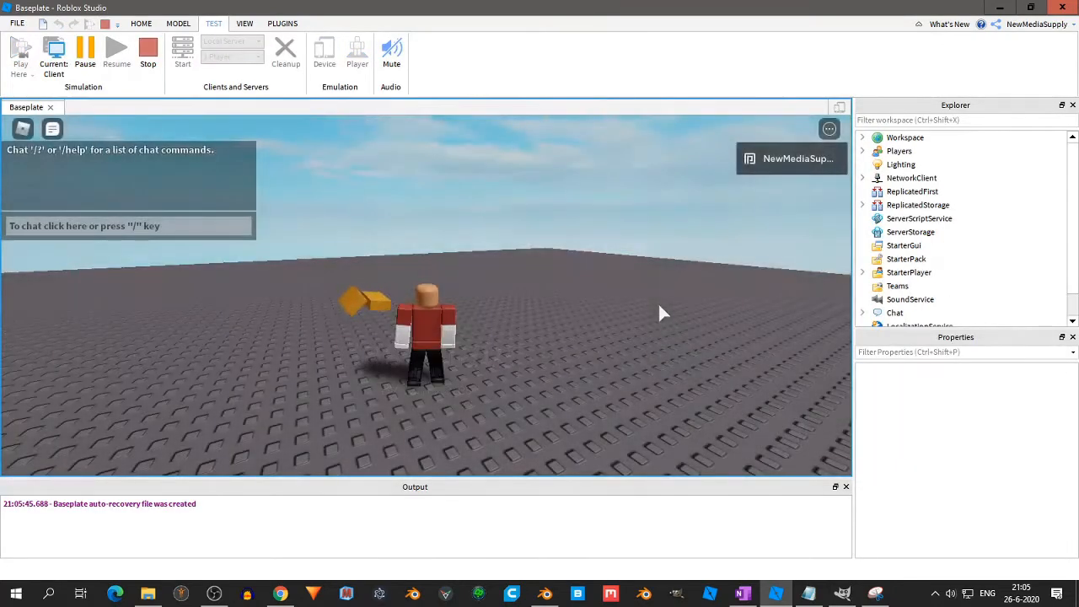
{"action": "right_click_drag", "start_coordinate": [528, 329], "coordinate": [561, 310]}
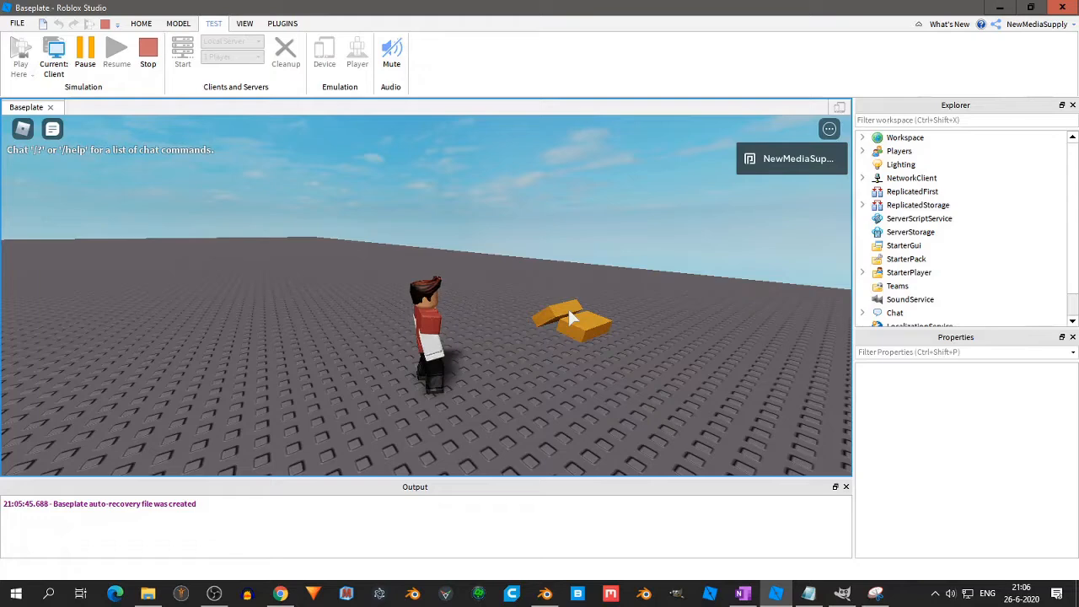
{"action": "left_click", "coordinate": [150, 57]}
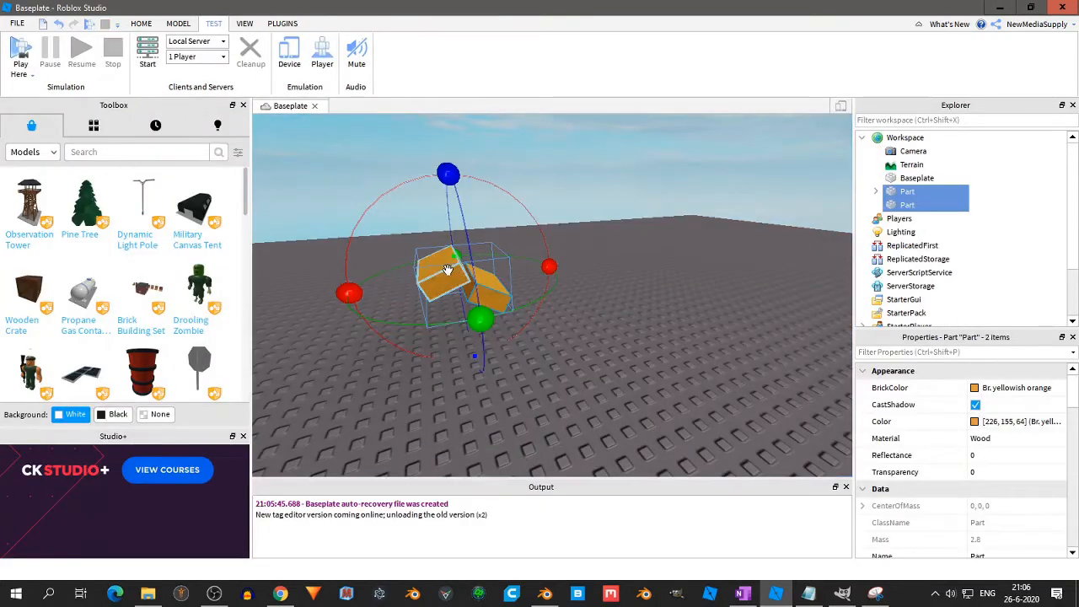
Move the two selected welded blocks sideways together
{"action": "left_click", "coordinate": [178, 23]}
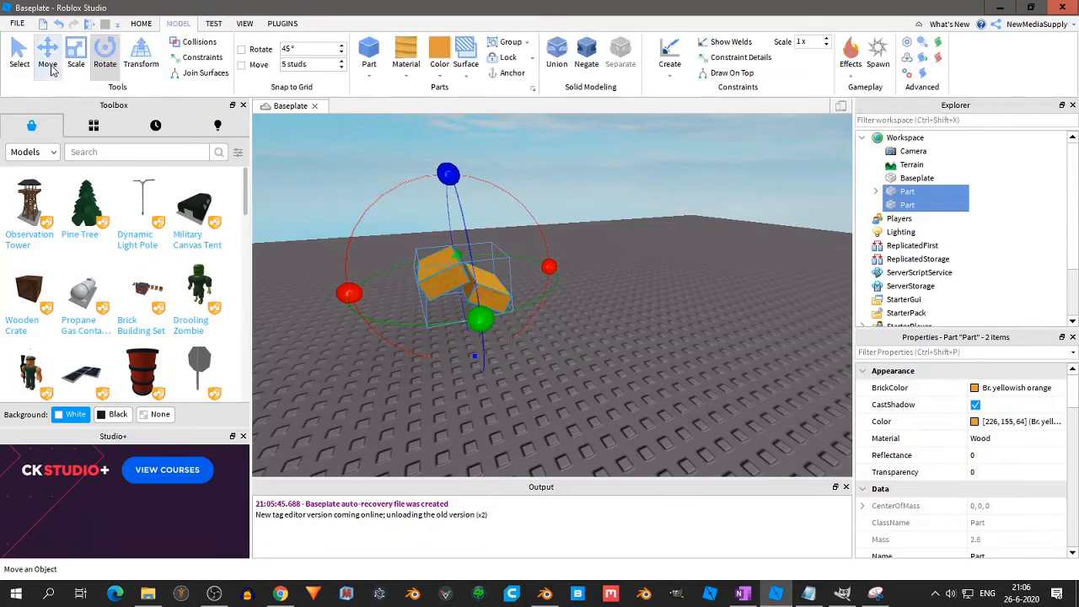
{"action": "left_click", "coordinate": [48, 59]}
{"action": "mouse_move", "coordinate": [547, 269]}
{"action": "left_mouse_down"}
{"action": "mouse_move", "coordinate": [600, 274]}
{"action": "mouse_move", "coordinate": [561, 267]}
{"action": "left_mouse_up"}
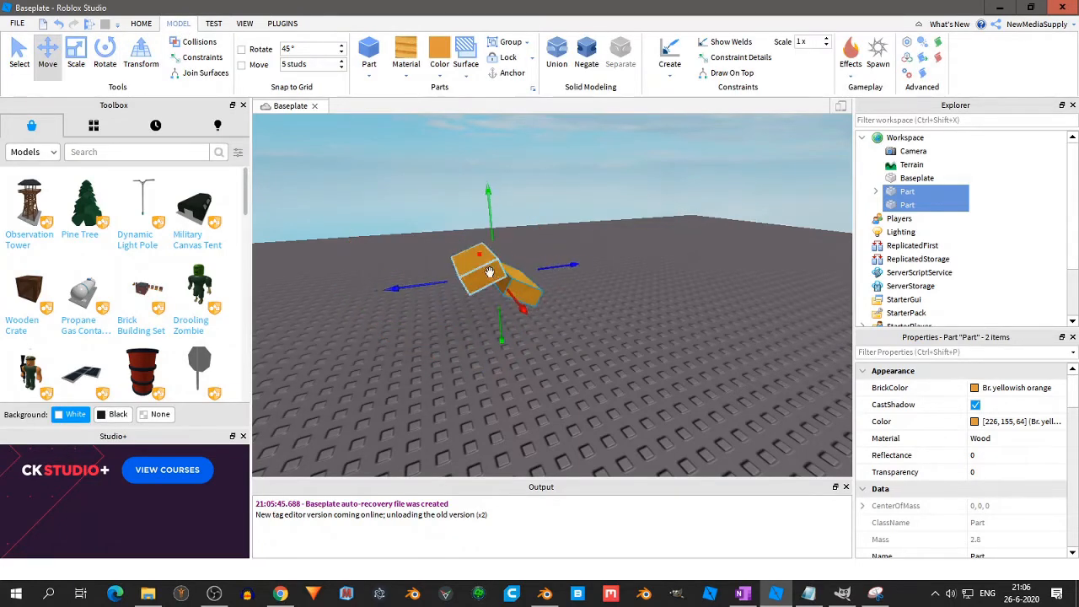
Select each welded block on its own and shift it slightly sideways, independently of the other
{"action": "left_click", "coordinate": [597, 372]}
{"action": "left_click", "coordinate": [519, 289]}
{"action": "mouse_move", "coordinate": [573, 276]}
{"action": "left_mouse_down"}
{"action": "mouse_move", "coordinate": [614, 279]}
{"action": "mouse_move", "coordinate": [574, 282]}
{"action": "left_mouse_up"}
{"action": "right_click", "coordinate": [574, 282]}
{"action": "left_click", "coordinate": [489, 271]}
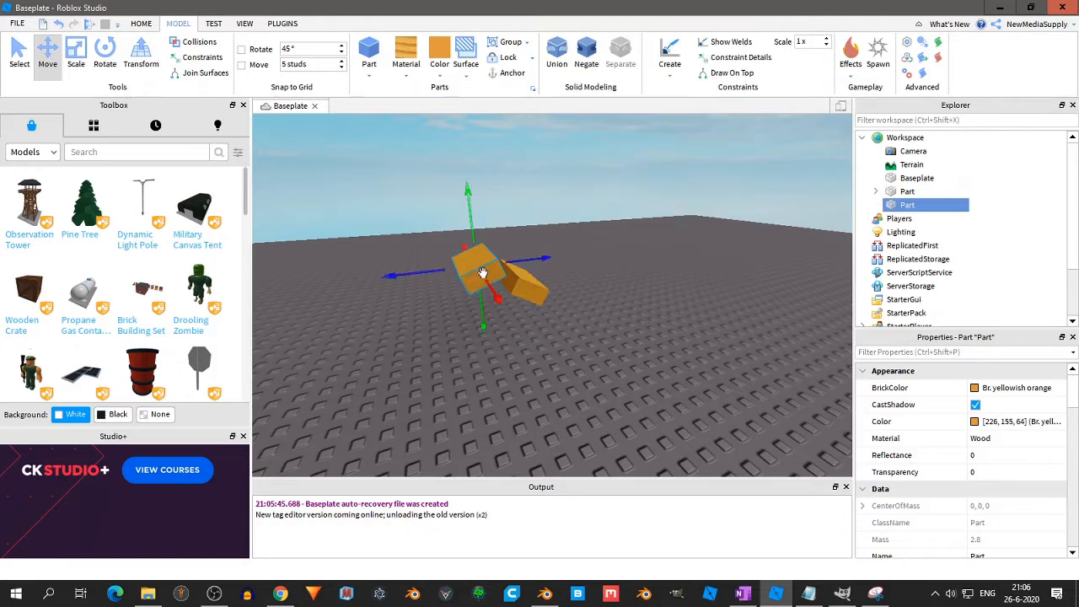
{"action": "mouse_move", "coordinate": [533, 264]}
{"action": "left_mouse_down"}
{"action": "mouse_move", "coordinate": [504, 266]}
{"action": "mouse_move", "coordinate": [528, 265]}
{"action": "left_mouse_up"}
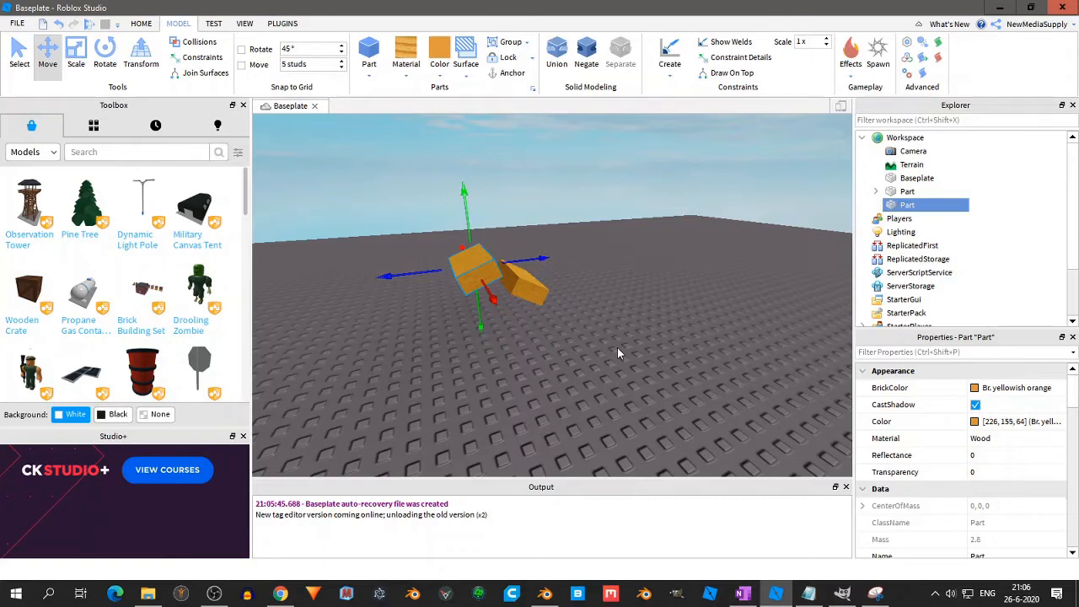
Switch to the OneNote list and review the notes on Negate, Blender's unit scale of 0.01 for .fbx export, and collision fidelity
{"action": "left_click", "coordinate": [744, 595]}
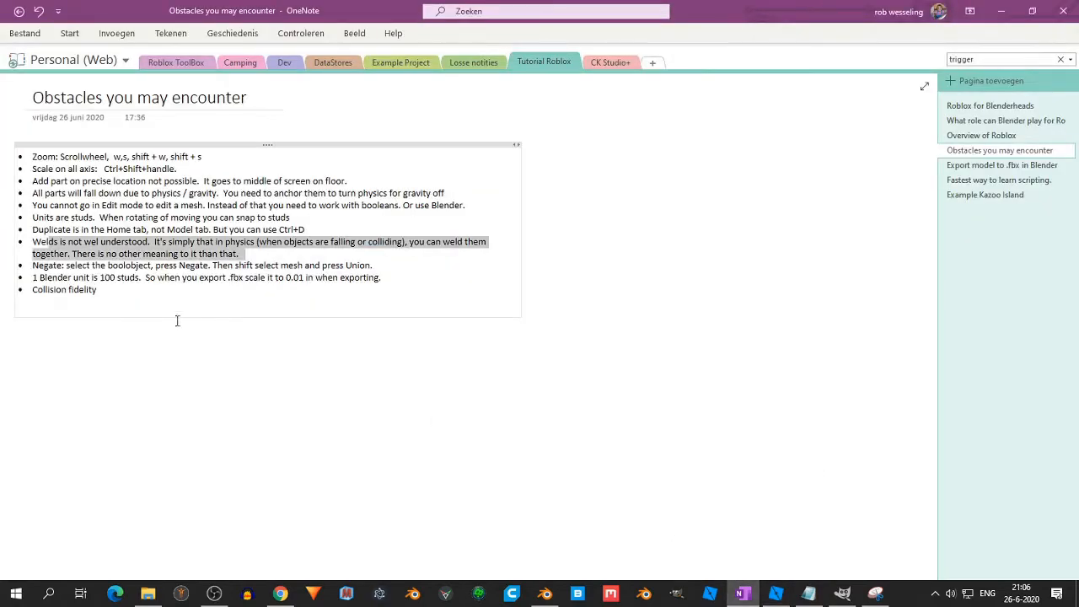
{"action": "left_click_drag", "start_coordinate": [57, 266], "coordinate": [365, 266]}
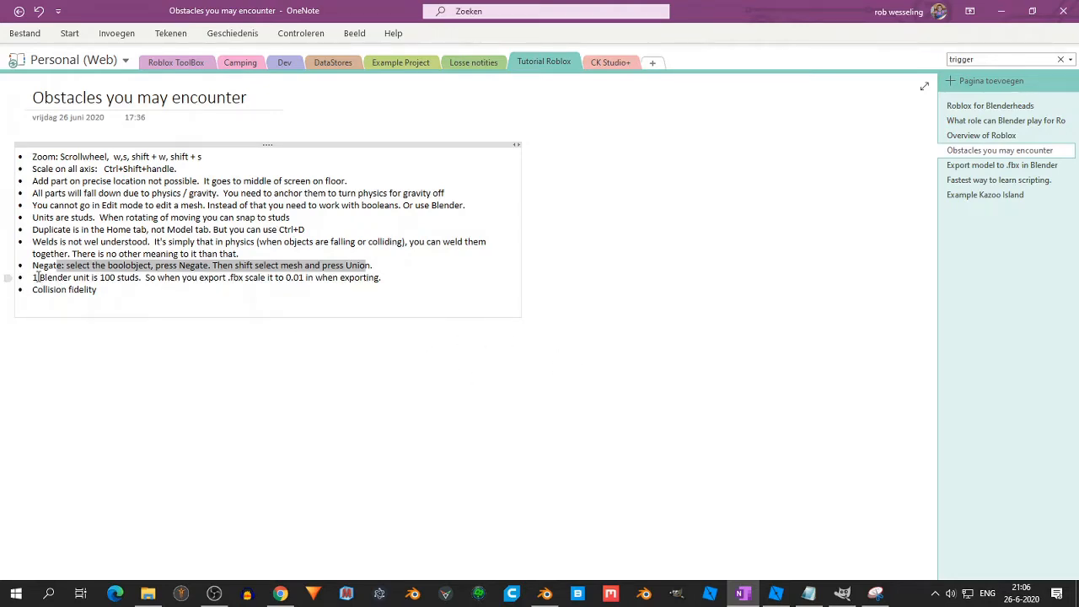
{"action": "left_click", "coordinate": [246, 283]}
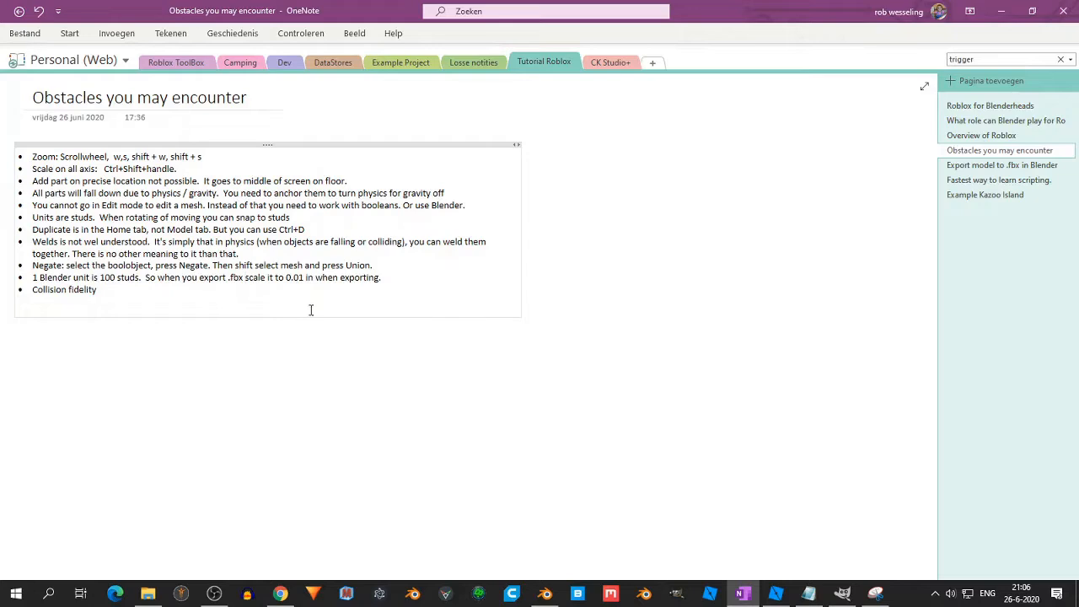
{"action": "left_click_drag", "start_coordinate": [285, 281], "coordinate": [300, 281]}
{"action": "left_click", "coordinate": [67, 294]}
Return to Roblox Studio and examine the selected block's Data, Behavior, Part and Surface Inputs properties for collision settings
{"action": "key", "text": "alt+Tab"}
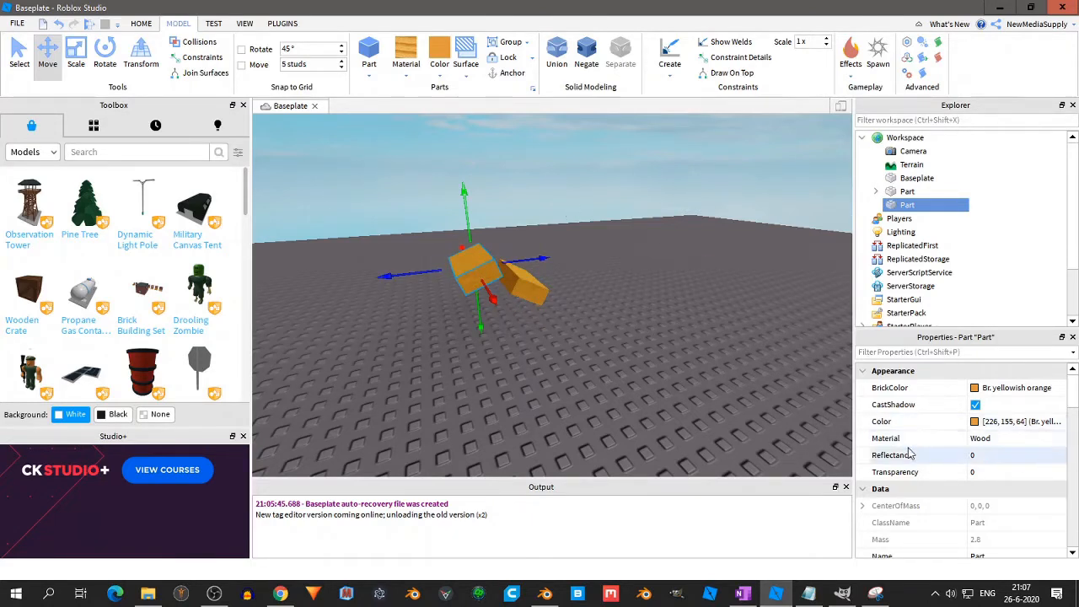
{"action": "scroll", "coordinate": [893, 304], "scroll_direction": "down", "scroll_amount": 3}
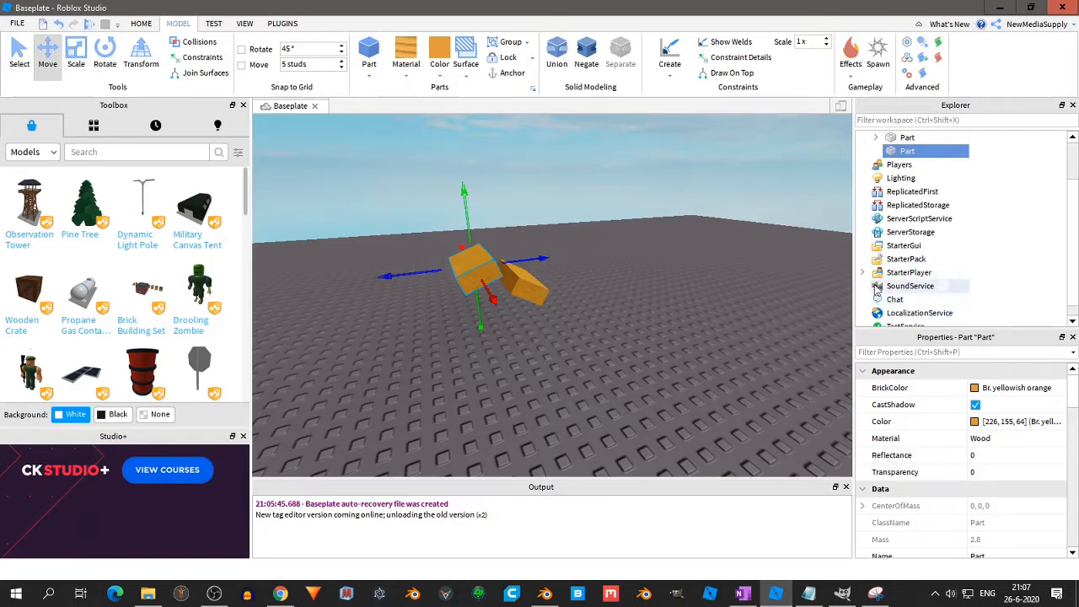
{"action": "scroll", "coordinate": [891, 286], "scroll_direction": "down", "scroll_amount": 1}
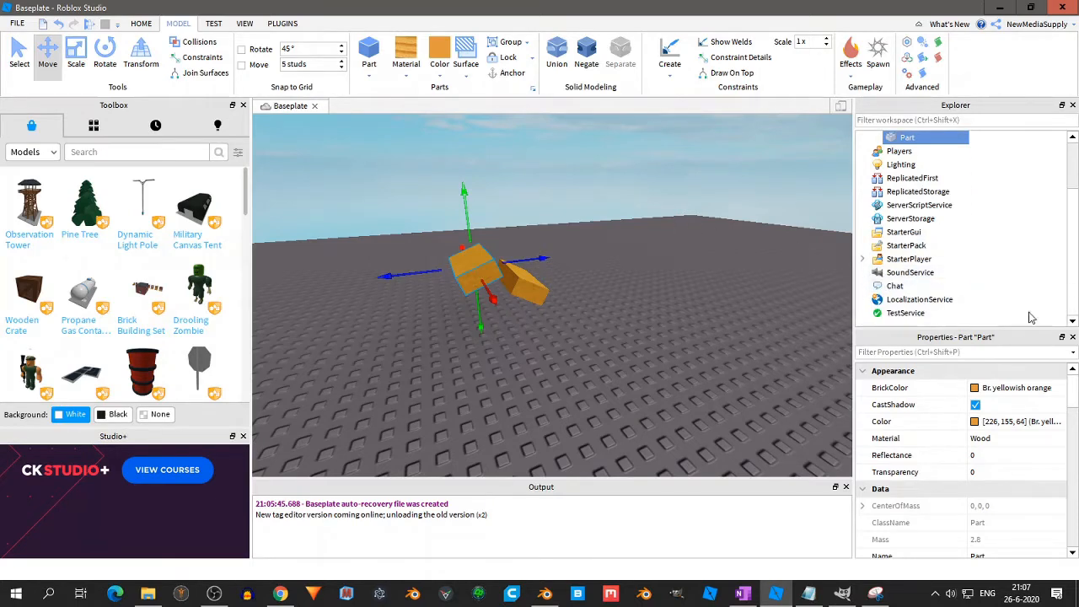
{"action": "scroll", "coordinate": [958, 447], "scroll_direction": "down", "scroll_amount": 3}
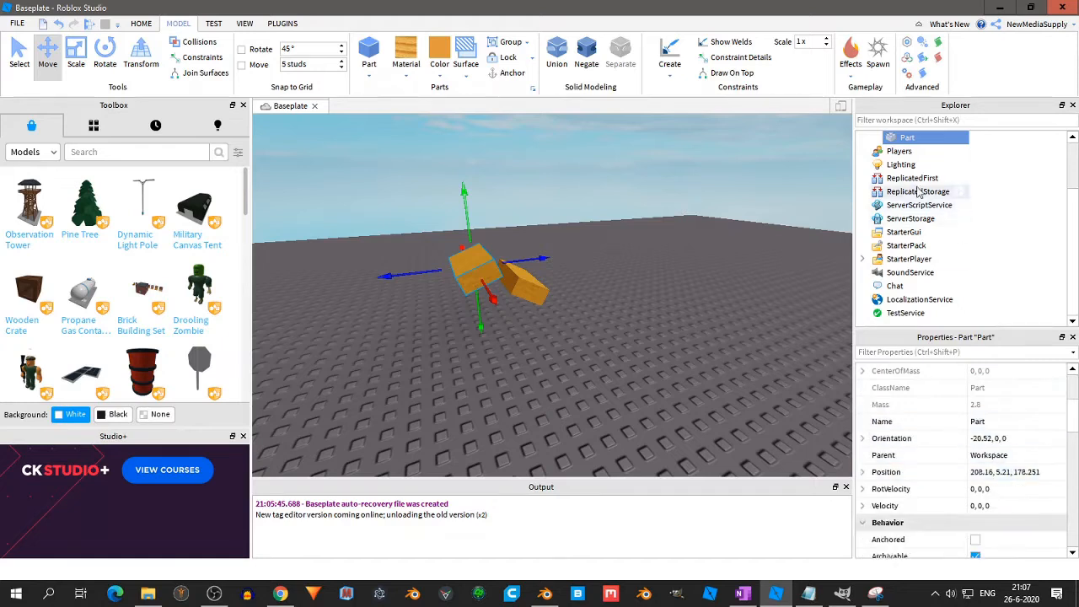
{"action": "scroll", "coordinate": [936, 186], "scroll_direction": "up", "scroll_amount": 2}
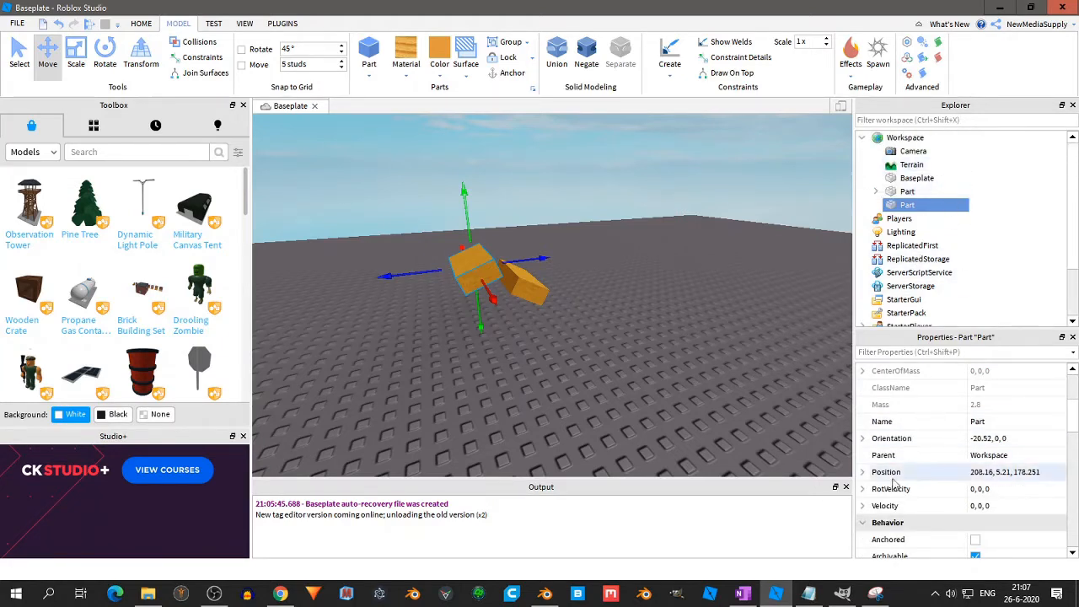
{"action": "scroll", "coordinate": [928, 472], "scroll_direction": "down", "scroll_amount": 3}
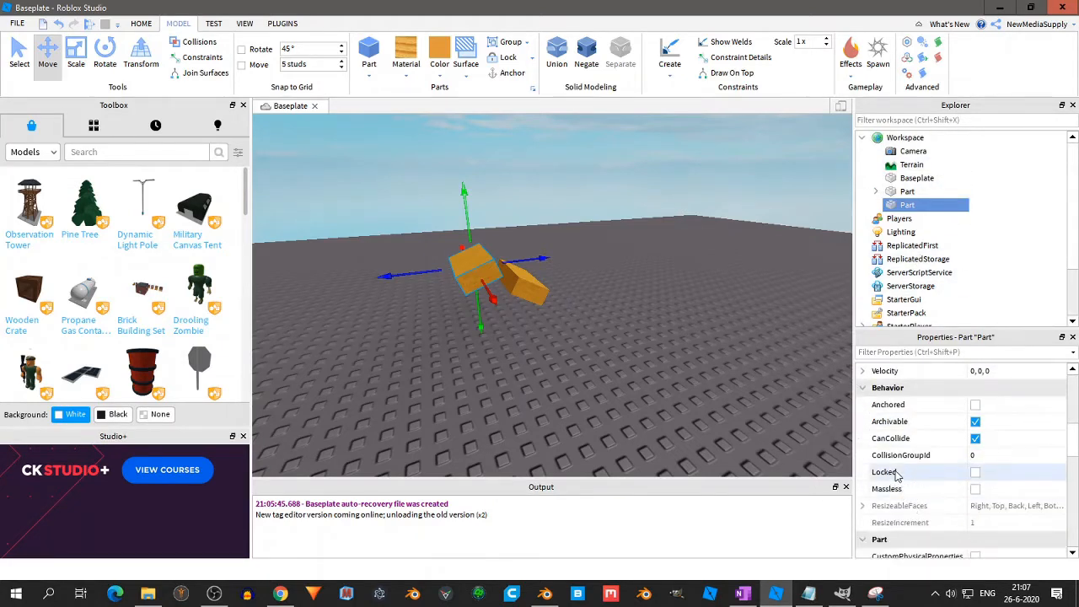
{"action": "scroll", "coordinate": [901, 493], "scroll_direction": "down", "scroll_amount": 2}
{"action": "scroll", "coordinate": [908, 508], "scroll_direction": "down", "scroll_amount": 3}
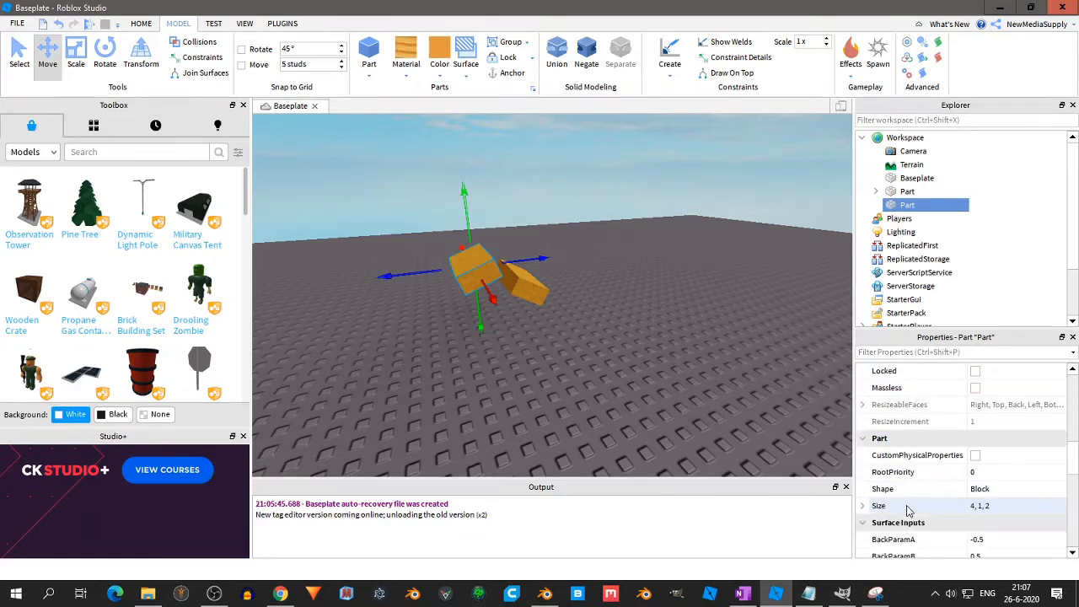
{"action": "scroll", "coordinate": [910, 515], "scroll_direction": "down", "scroll_amount": 1}
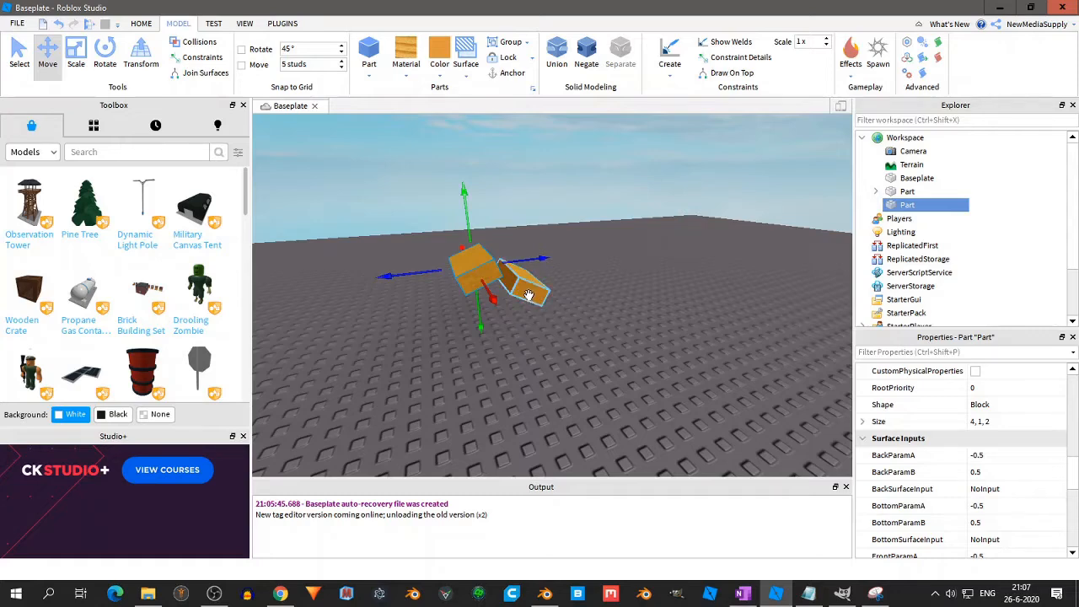
Switch to OneNote and open the page "Export model to .fbx in Blender", then return to Roblox Studio
{"action": "left_click", "coordinate": [742, 594]}
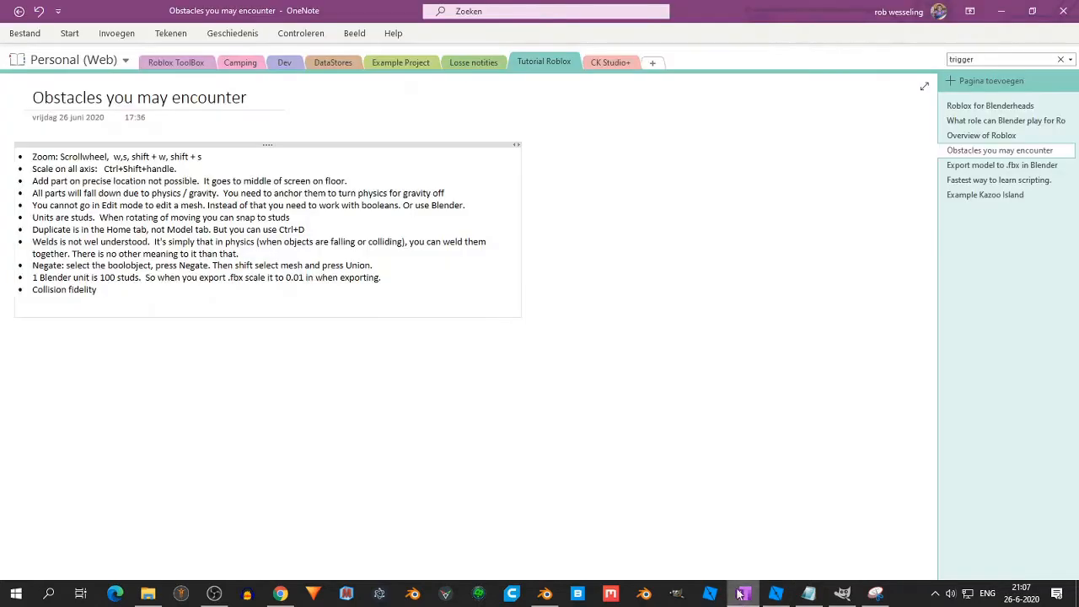
{"action": "left_click", "coordinate": [1002, 166]}
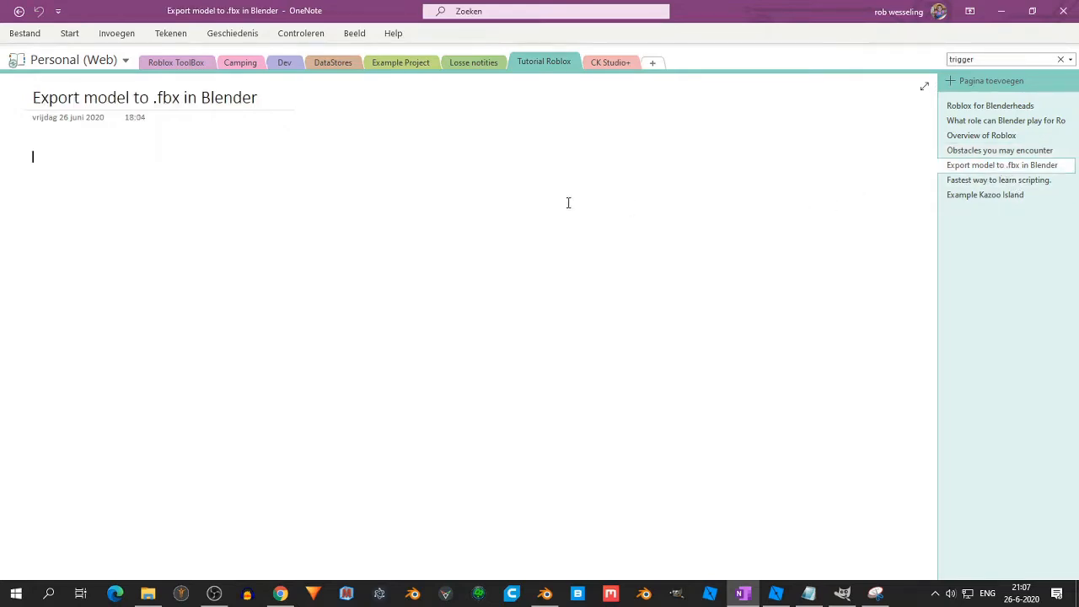
{"action": "key", "text": "alt+Tab"}
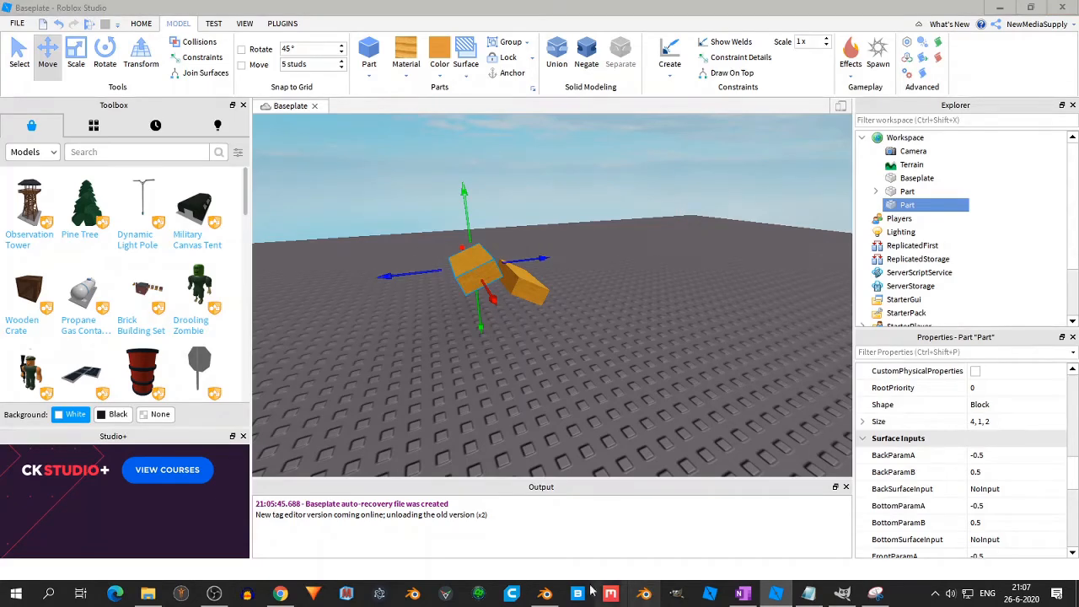
Switch to Blender with SuzanneFBX.blend and put the Suzanne mesh into Weight Paint mode
{"action": "left_click", "coordinate": [546, 595]}
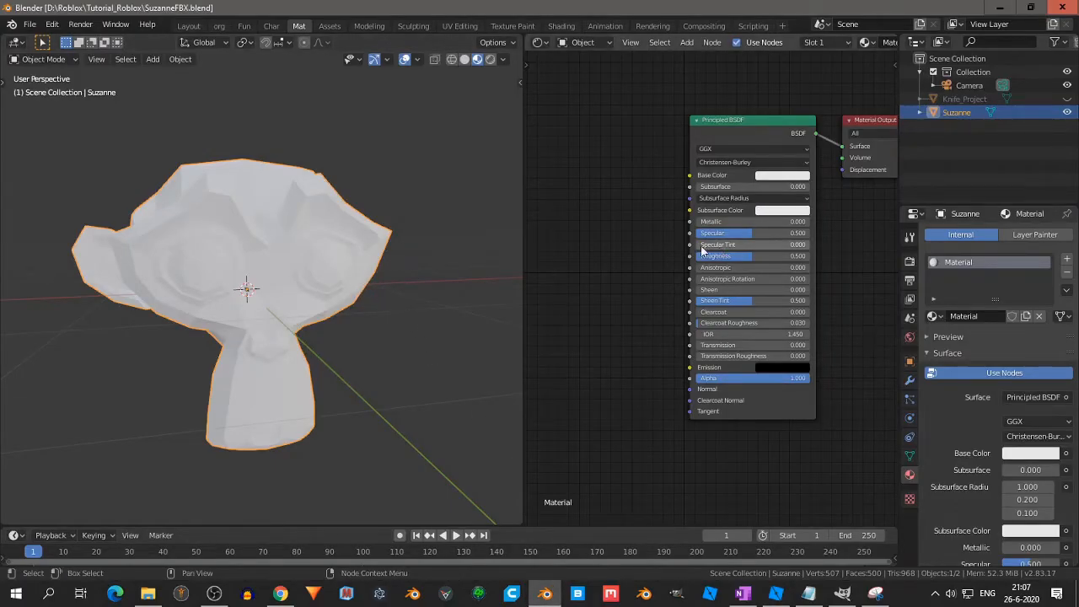
{"action": "scroll", "coordinate": [611, 218], "scroll_direction": "down", "scroll_amount": 2}
{"action": "key", "text": "shift"}
{"action": "middle_click_drag", "start_coordinate": [633, 232], "coordinate": [663, 232]}
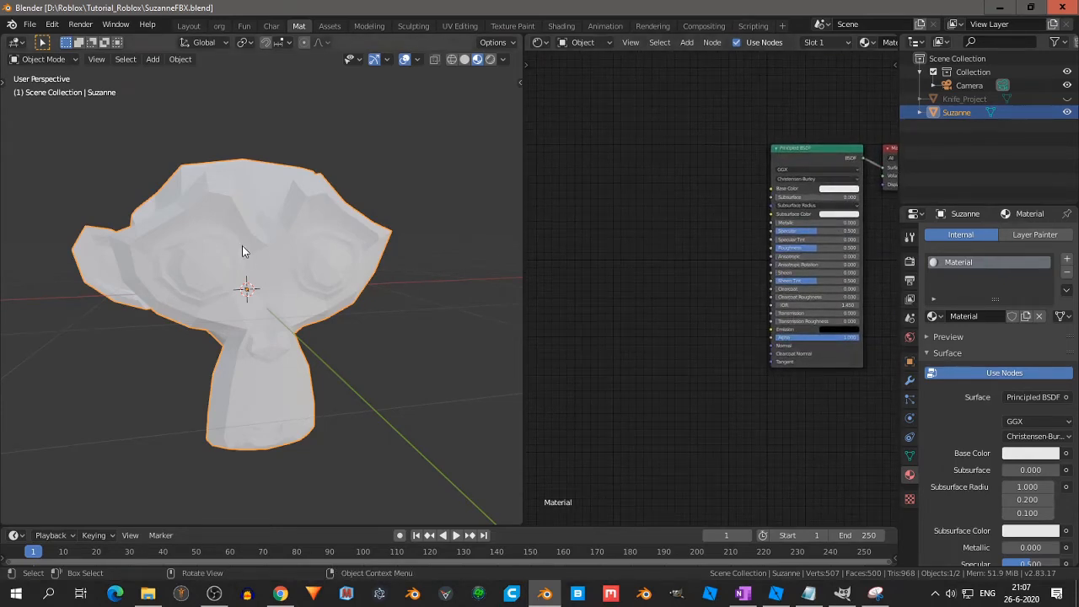
{"action": "key", "text": "ctrl"}
{"action": "key", "text": "ctrl+Tab"}
{"action": "left_click", "coordinate": [165, 201]}
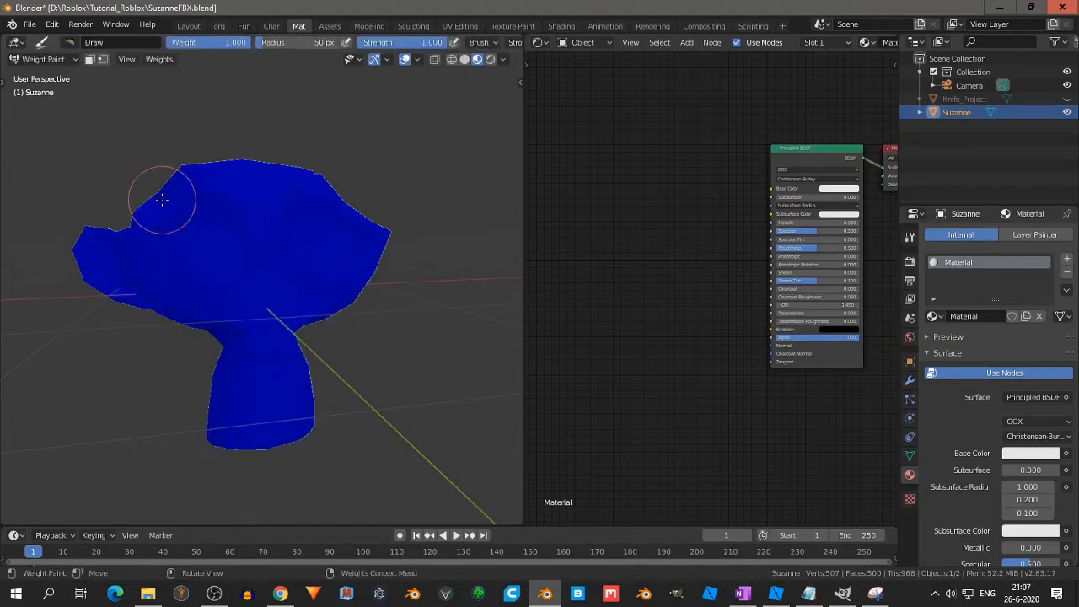
In the Layout workspace, generate curvature weights for Suzanne with Tissue Tools and try different blur iterations
{"action": "left_click", "coordinate": [193, 28]}
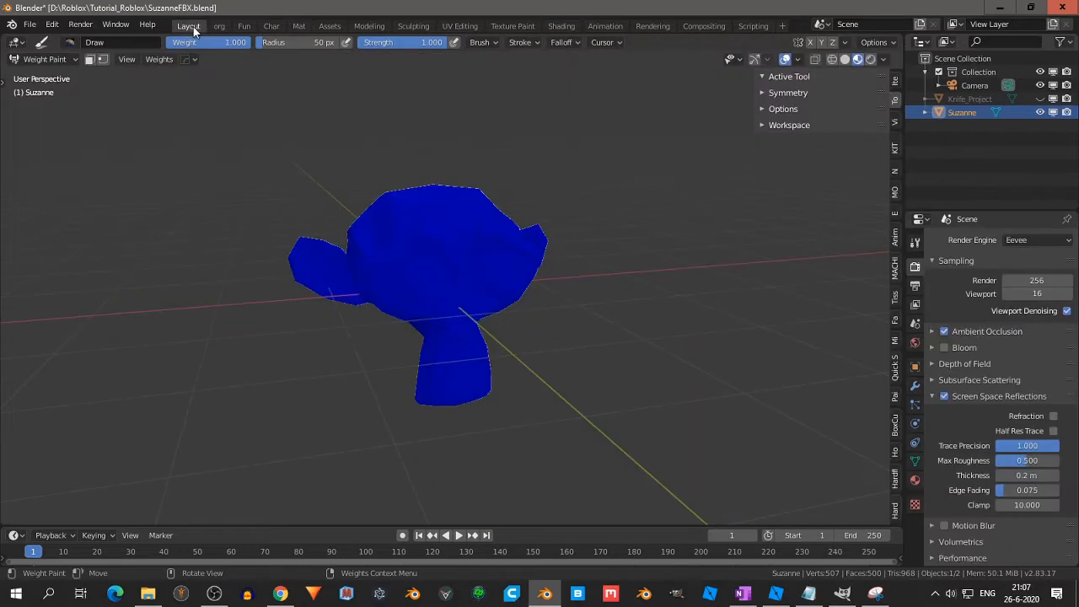
{"action": "left_click", "coordinate": [896, 299]}
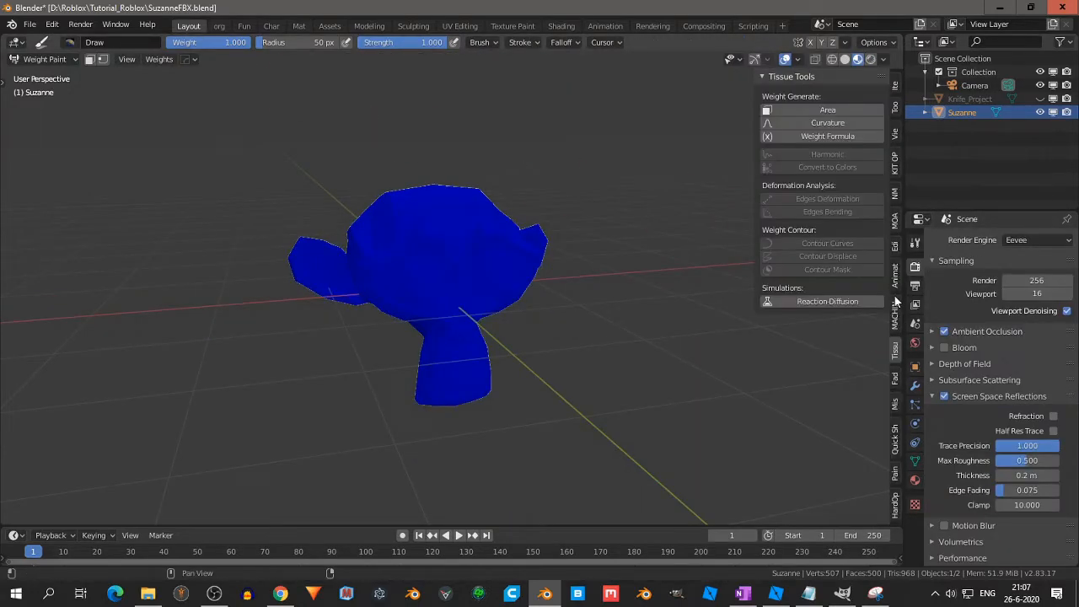
{"action": "left_click", "coordinate": [817, 123]}
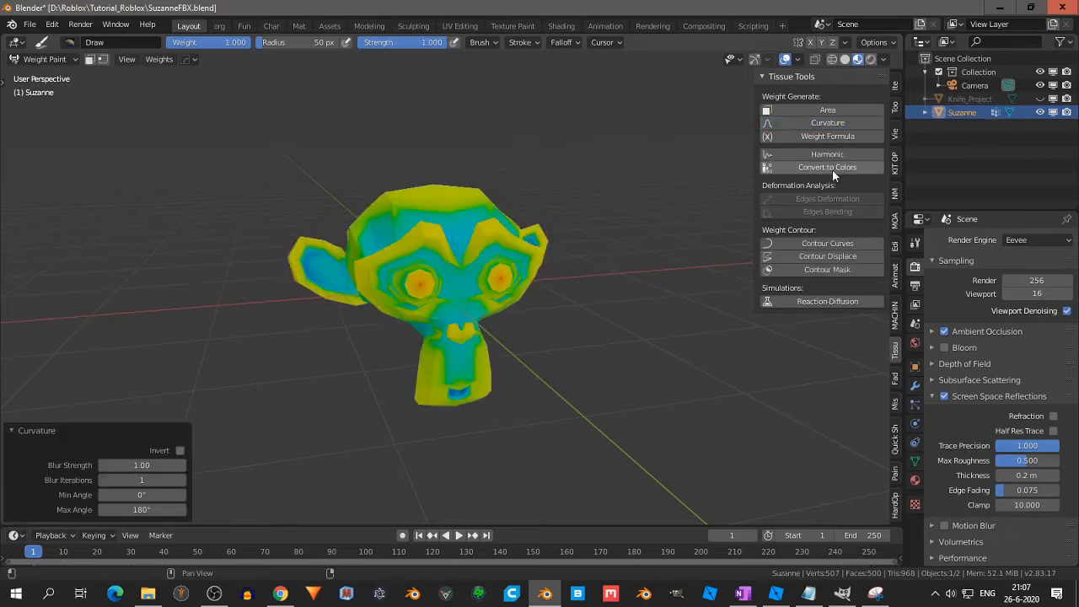
{"action": "left_click", "coordinate": [180, 480]}
{"action": "left_click", "coordinate": [182, 479]}
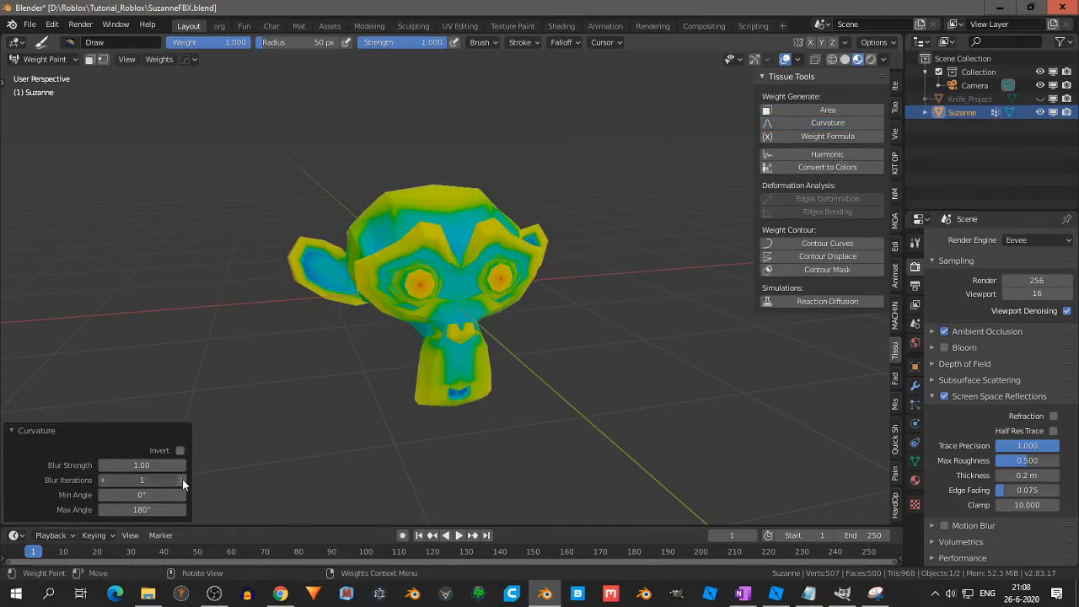
{"action": "left_click", "coordinate": [103, 481]}
{"action": "left_click", "coordinate": [103, 481]}
Convert Suzanne's curvature weights to vertex colors with Tissue Tools and show the mesh data properties
{"action": "left_click", "coordinate": [805, 169]}
{"action": "left_click", "coordinate": [915, 461]}
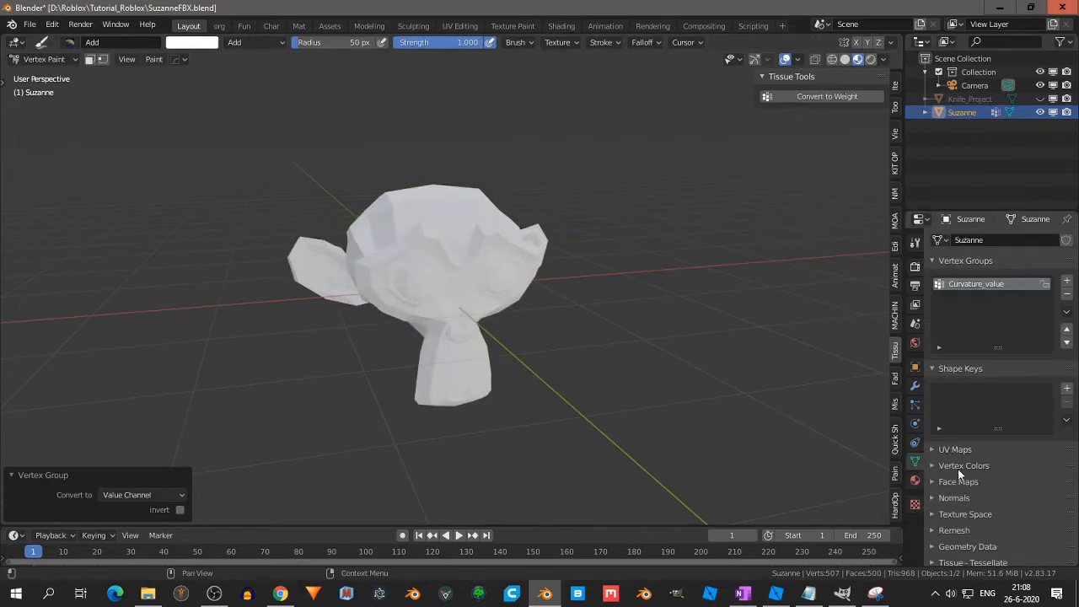
Look through Suzanne's mesh data, material, render and object properties for the converted vertex colors
{"action": "left_click", "coordinate": [982, 461]}
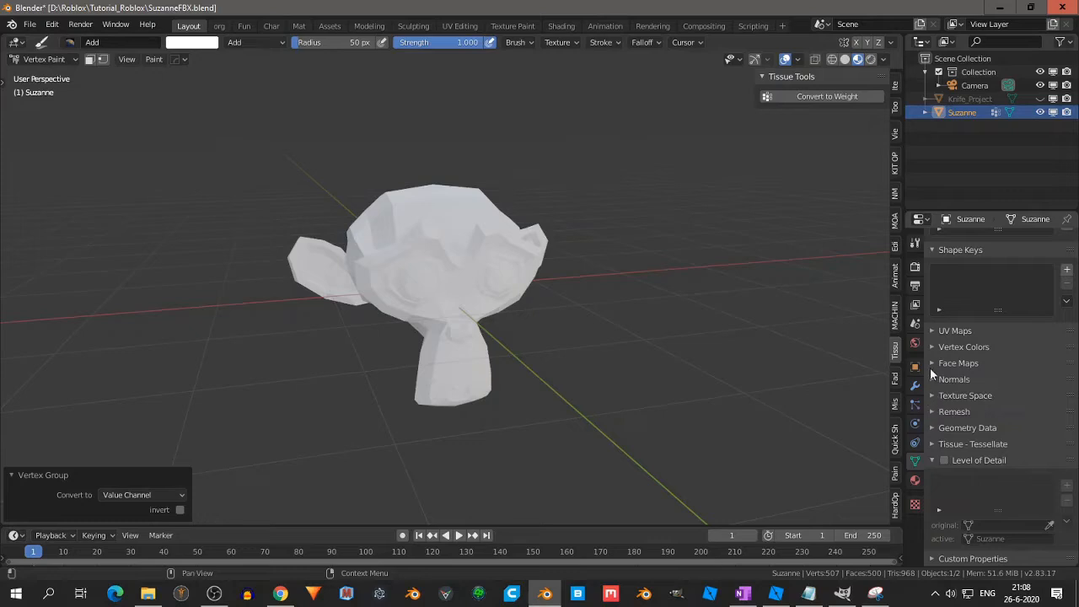
{"action": "left_click", "coordinate": [916, 481]}
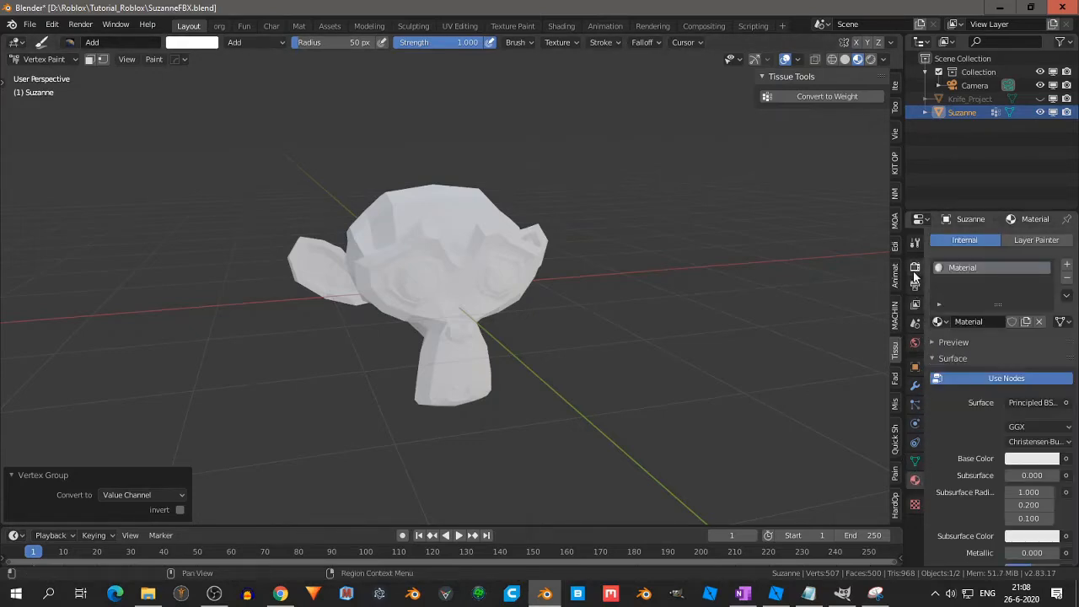
{"action": "left_click", "coordinate": [914, 274]}
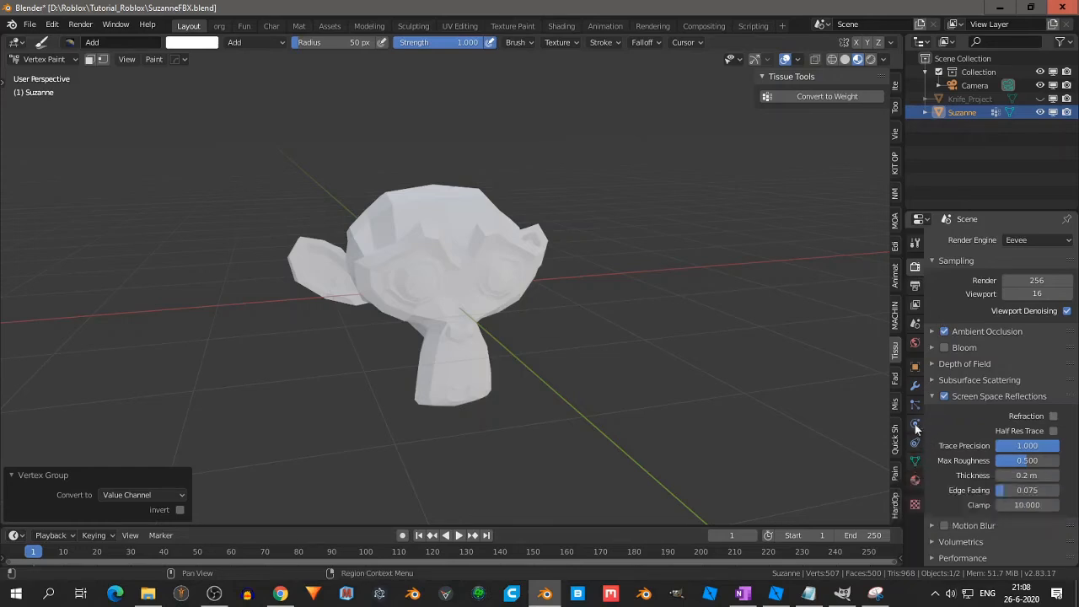
{"action": "left_click", "coordinate": [916, 464]}
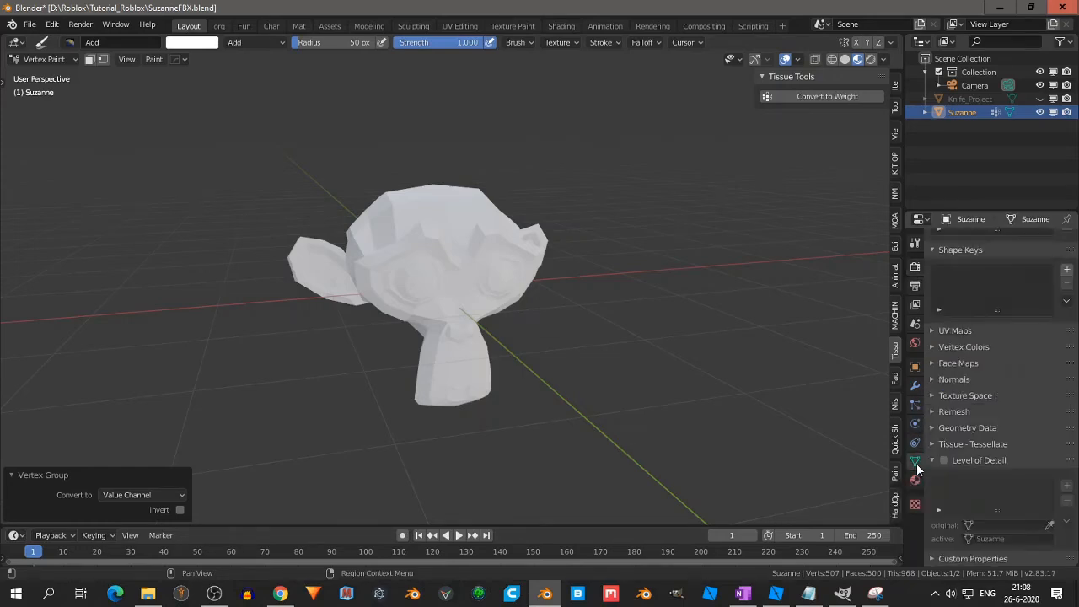
{"action": "left_click", "coordinate": [936, 426]}
{"action": "left_click", "coordinate": [936, 426]}
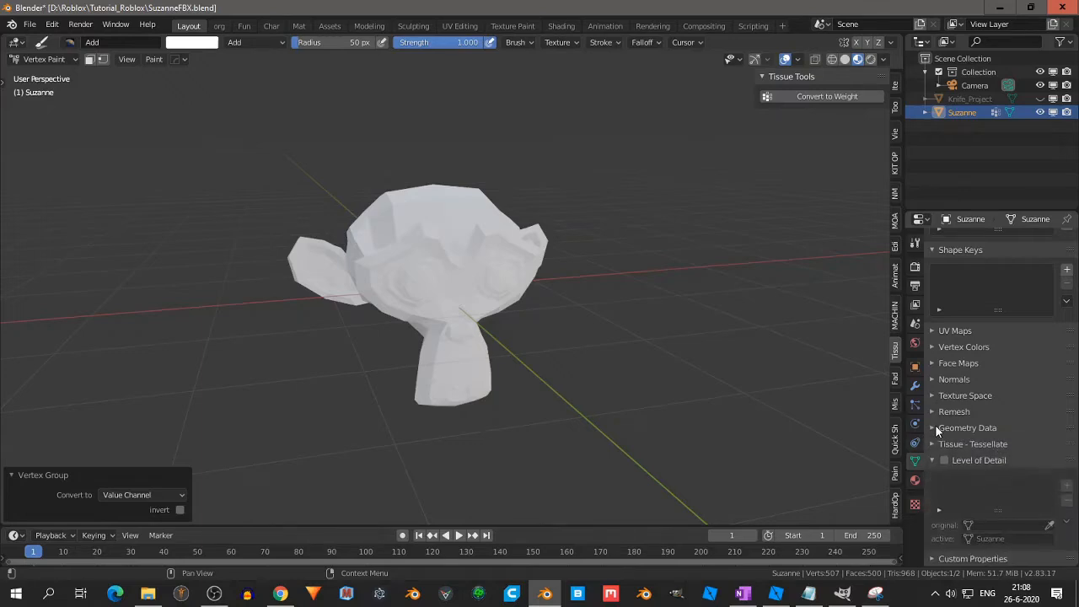
{"action": "left_click", "coordinate": [915, 366]}
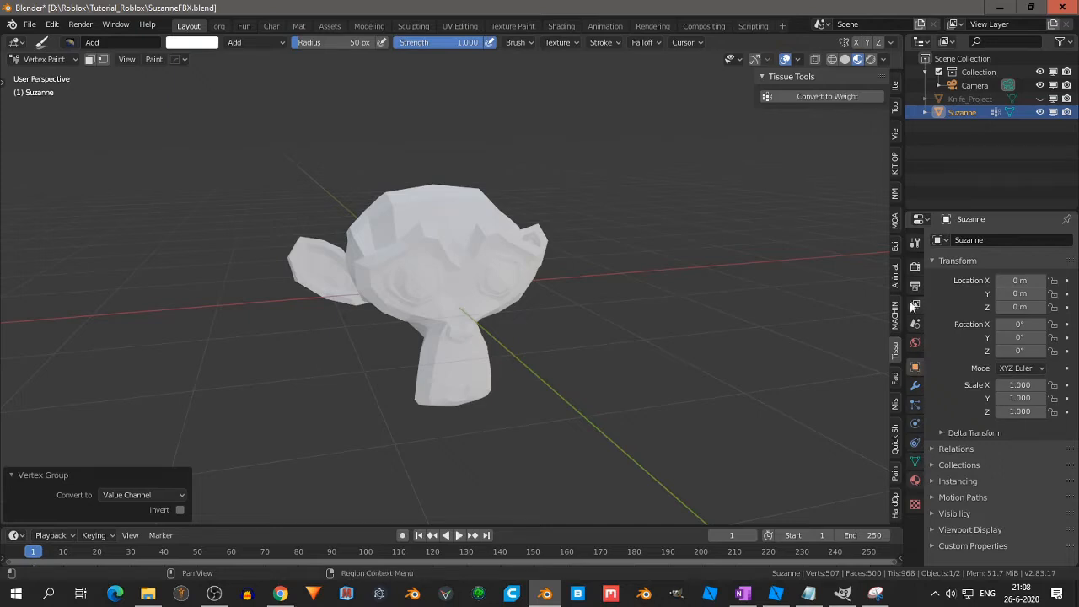
{"action": "left_click", "coordinate": [915, 460]}
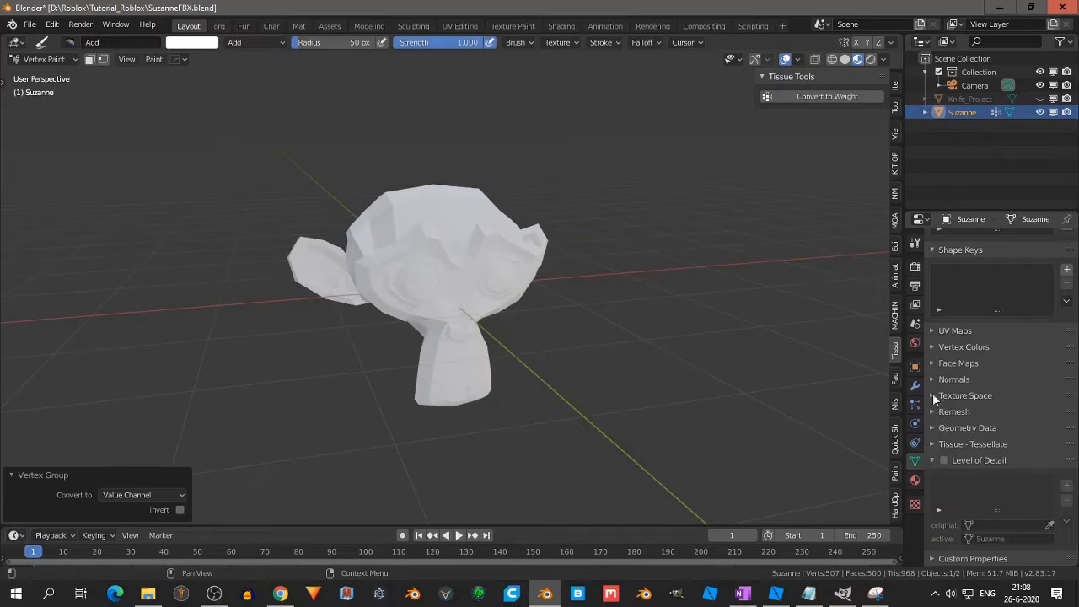
Return Suzanne to Object Mode and expand the Vertex Colors list in its mesh data properties
{"action": "left_click", "coordinate": [47, 61]}
{"action": "left_click", "coordinate": [47, 78]}
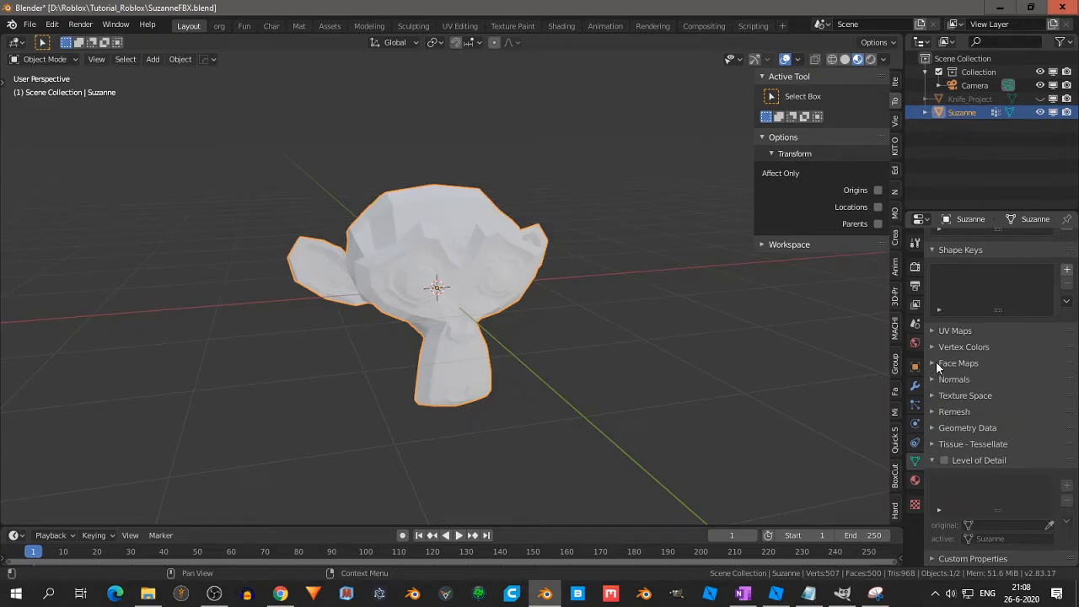
{"action": "scroll", "coordinate": [934, 384], "scroll_direction": "up", "scroll_amount": 3}
{"action": "scroll", "coordinate": [937, 402], "scroll_direction": "up", "scroll_amount": 1}
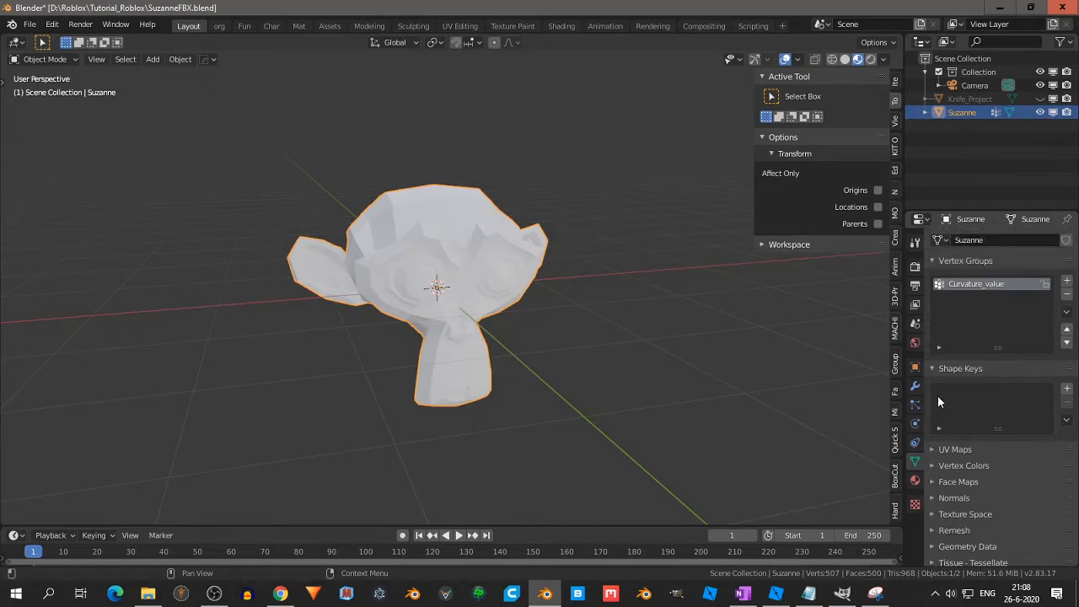
{"action": "scroll", "coordinate": [960, 521], "scroll_direction": "down", "scroll_amount": 3}
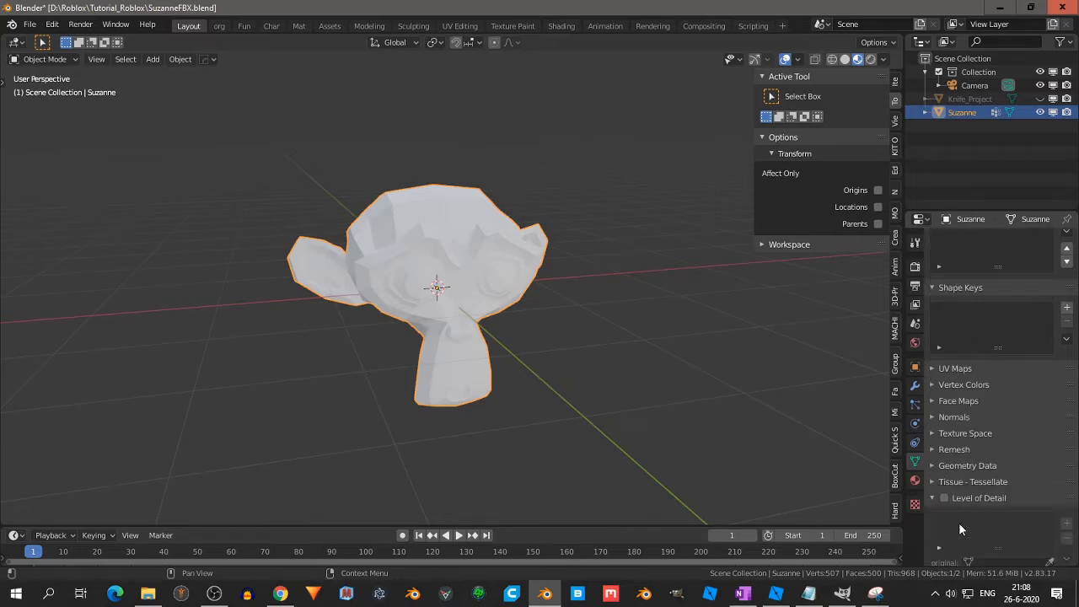
{"action": "left_click", "coordinate": [934, 481]}
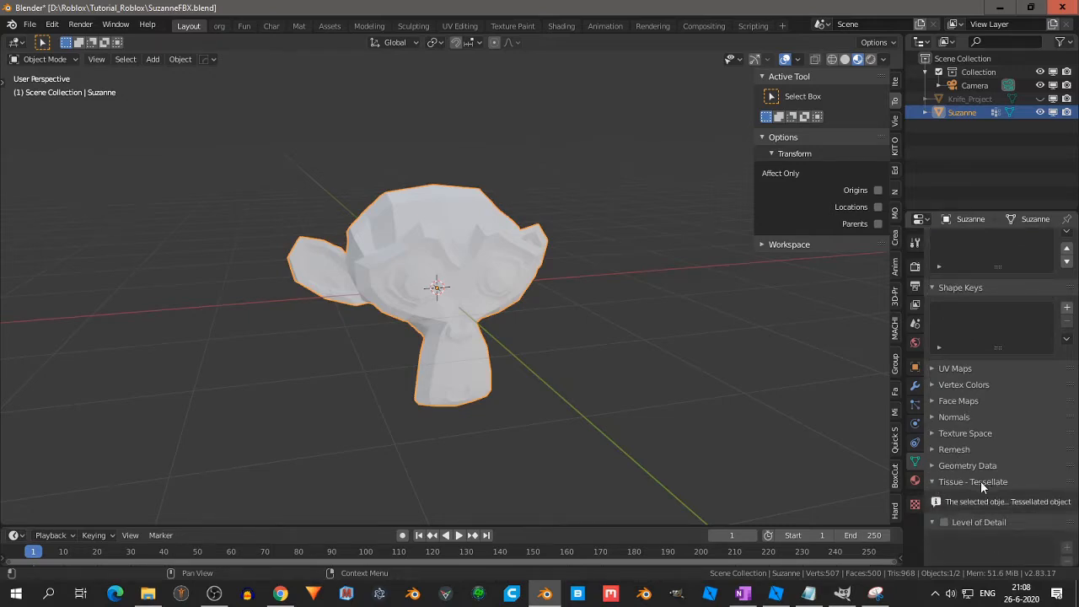
{"action": "scroll", "coordinate": [978, 482], "scroll_direction": "down", "scroll_amount": 2}
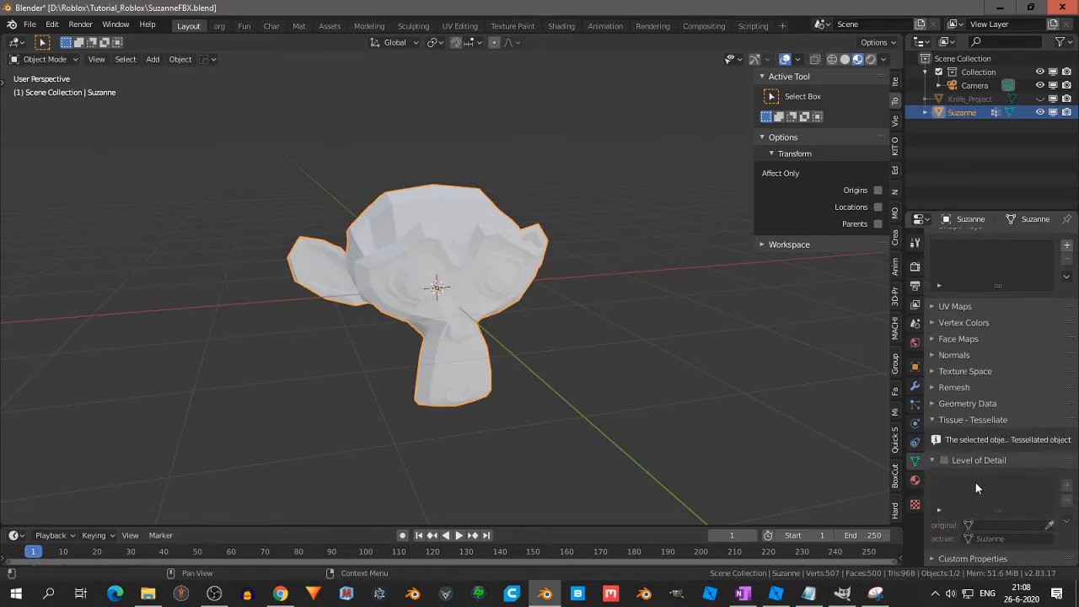
{"action": "left_click", "coordinate": [932, 323]}
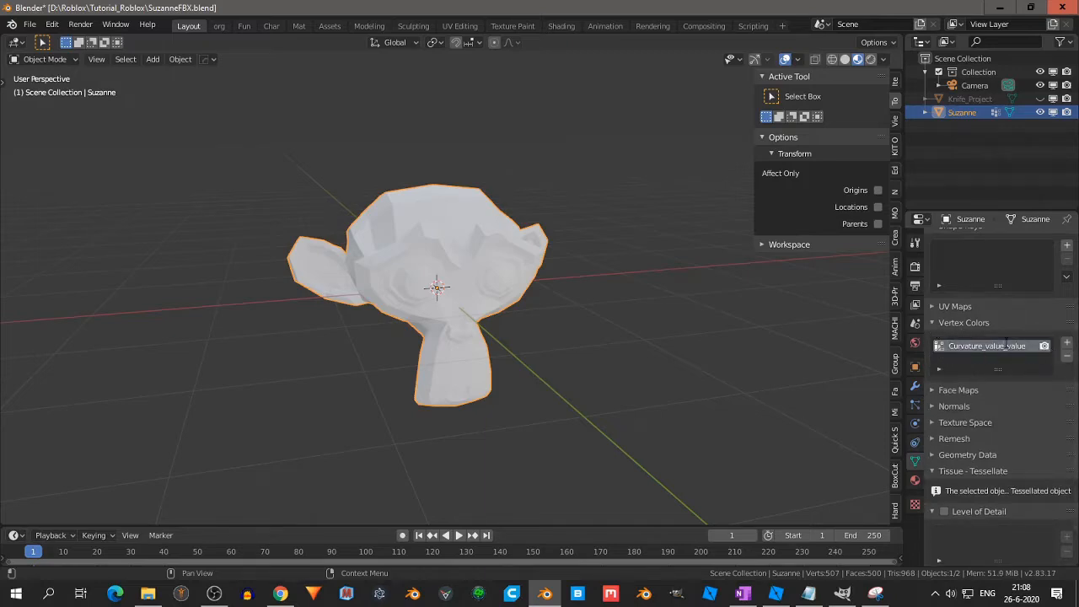
Rename Suzanne's curvature vertex color layer to Col
{"action": "double_click", "coordinate": [1021, 341]}
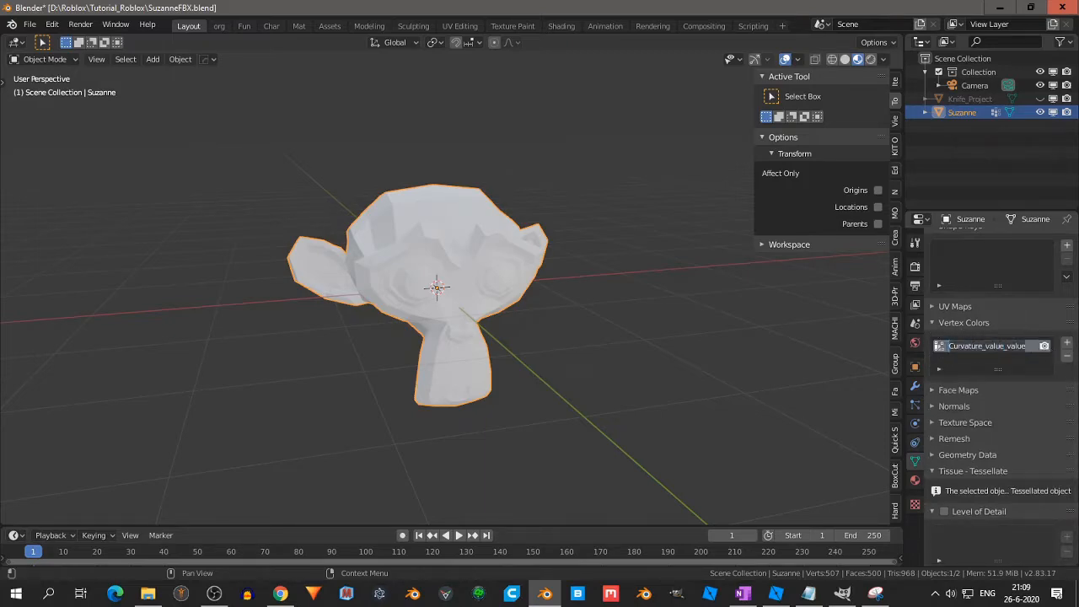
{"action": "type", "text": "cOL"}
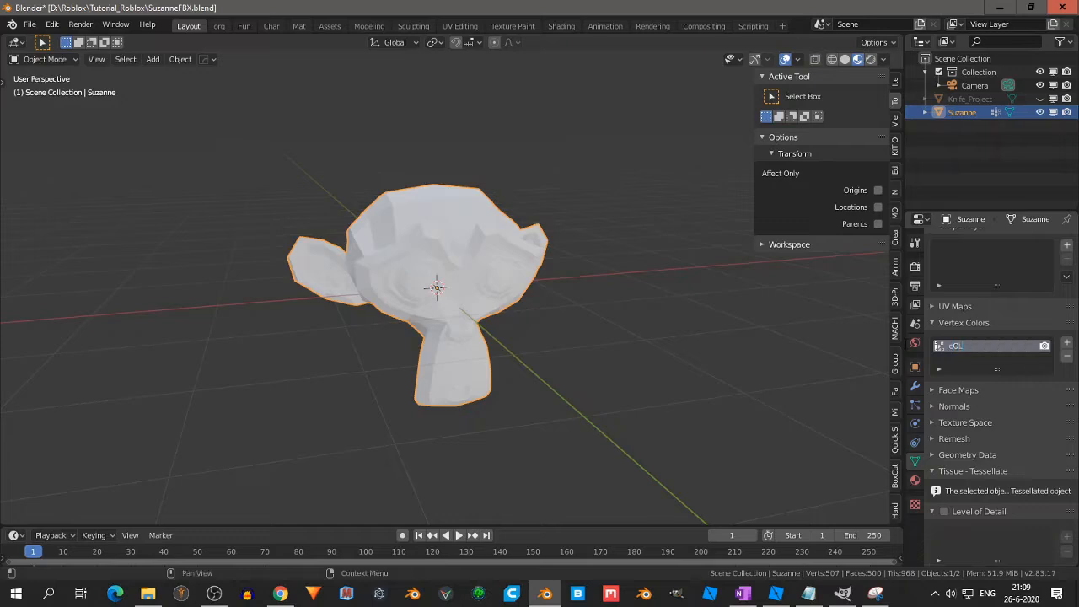
{"action": "left_click_drag", "start_coordinate": [979, 346], "coordinate": [852, 345]}
{"action": "type", "text": "Col"}
{"action": "key", "text": "Return"}
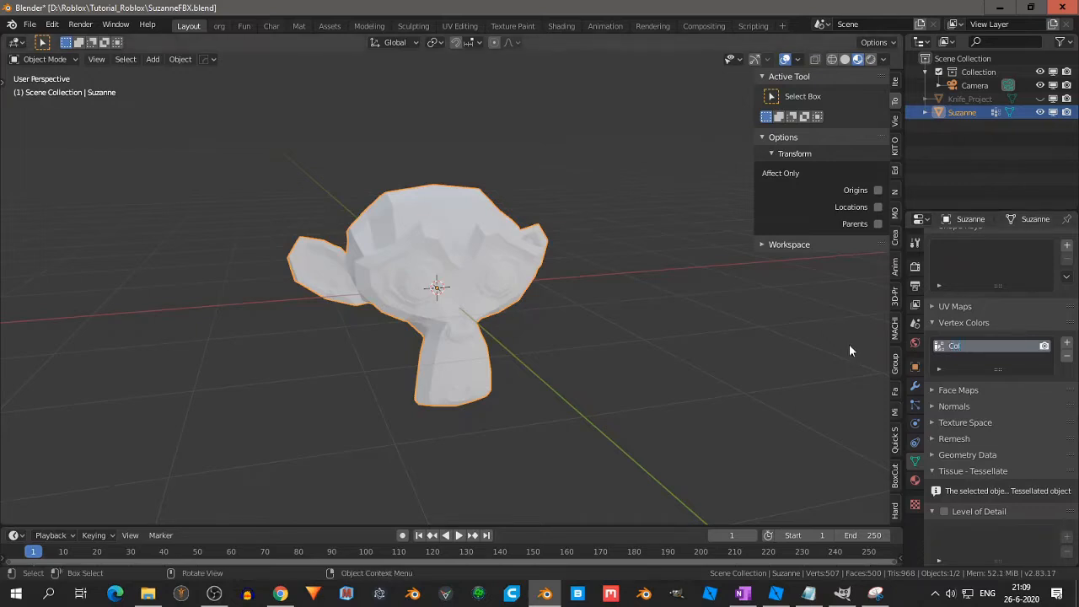
In the Mat workspace, add an AO_Mix node group from MNv3 and connect its AO output to the Principled BSDF's Base Color
{"action": "left_click", "coordinate": [302, 26]}
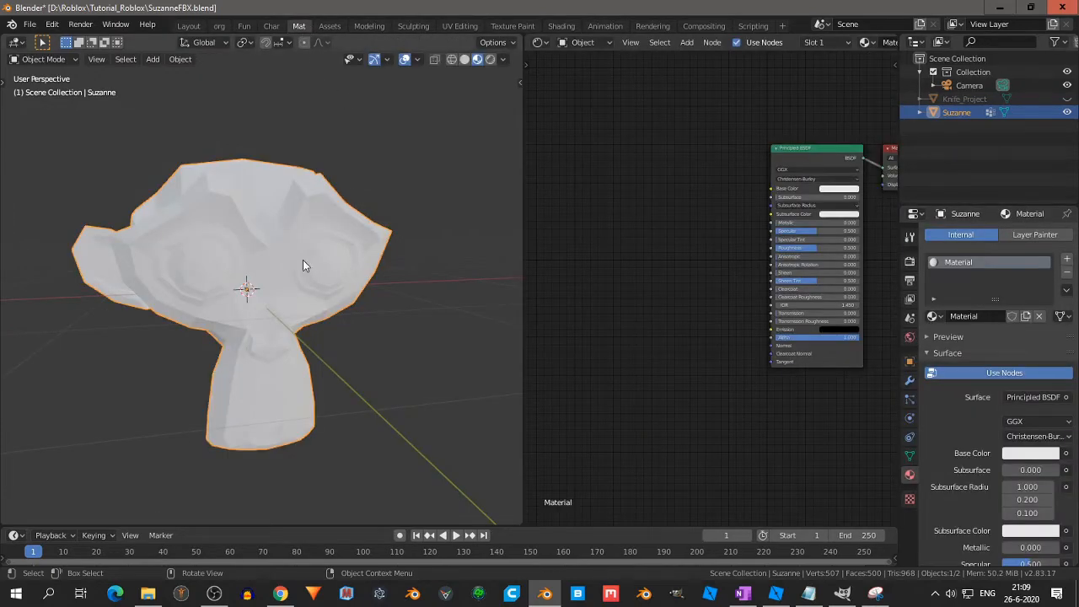
{"action": "key", "text": "shift+a"}
{"action": "mouse_move", "coordinate": [569, 295]}
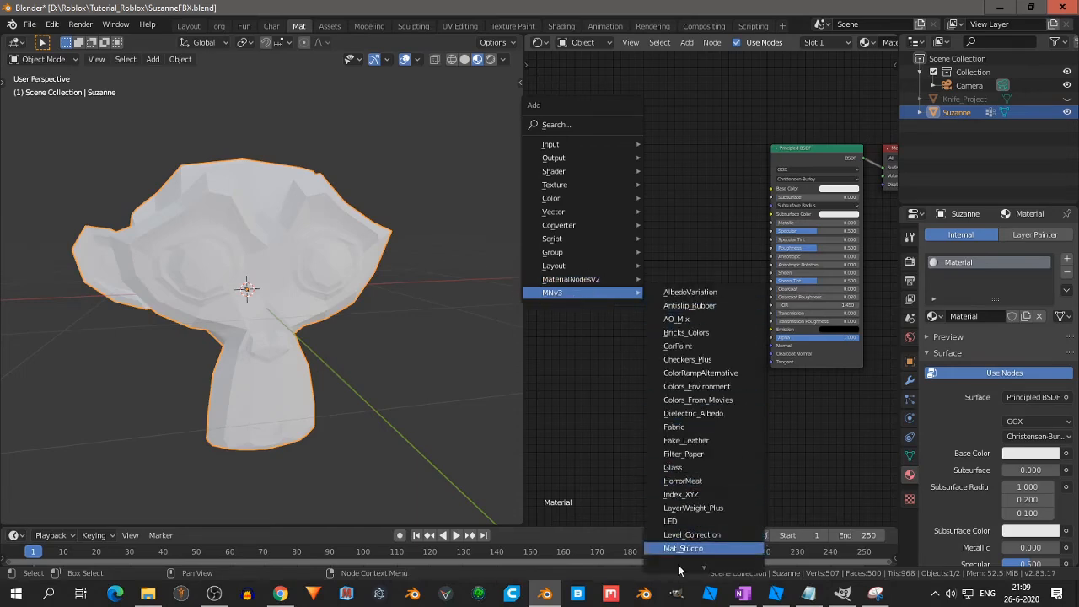
{"action": "left_click", "coordinate": [678, 325]}
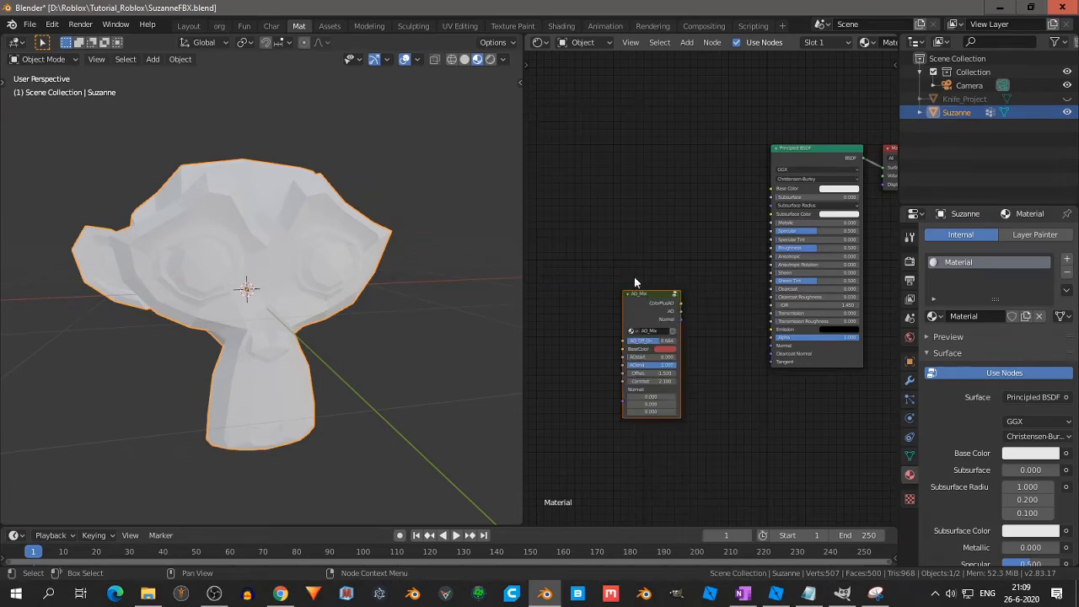
{"action": "left_click_drag", "start_coordinate": [647, 303], "coordinate": [646, 183]}
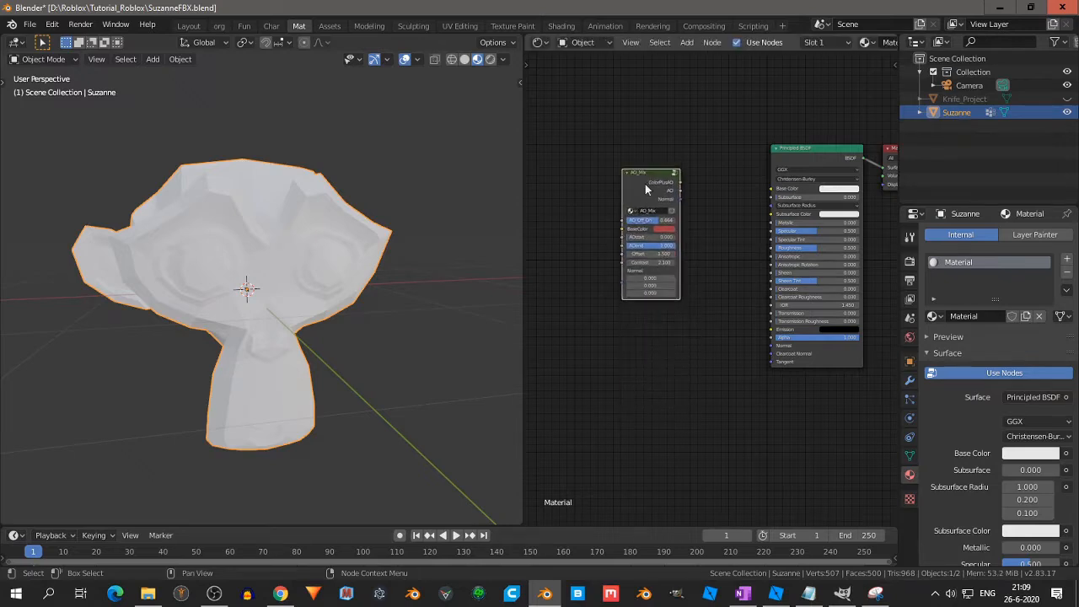
{"action": "scroll", "coordinate": [669, 243], "scroll_direction": "up", "scroll_amount": 3}
{"action": "middle_click_drag", "start_coordinate": [685, 233], "coordinate": [652, 282]}
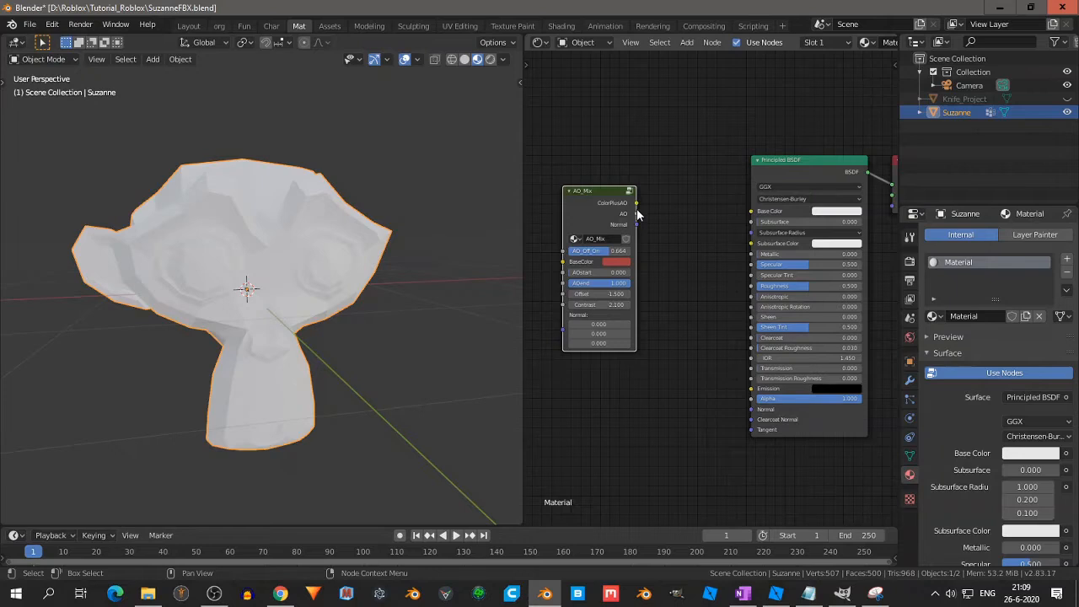
{"action": "left_click_drag", "start_coordinate": [636, 213], "coordinate": [752, 211]}
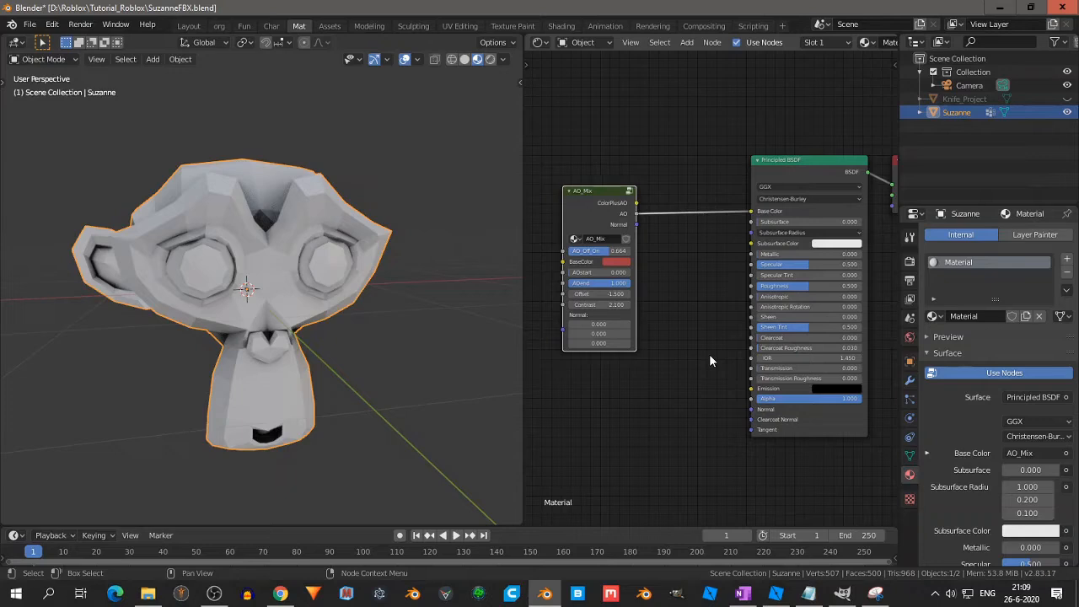
Insert a MixRGB node between AO_Mix and the Principled BSDF, with the AO output driving its Fac input
{"action": "key", "text": "shift+a"}
{"action": "mouse_move", "coordinate": [687, 266]}
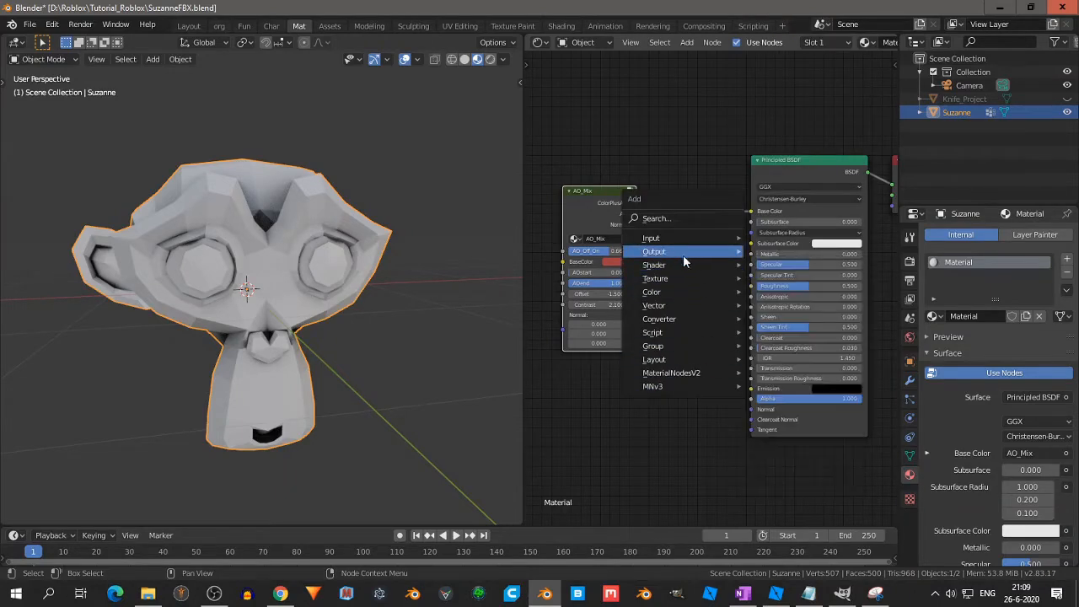
{"action": "mouse_move", "coordinate": [739, 293]}
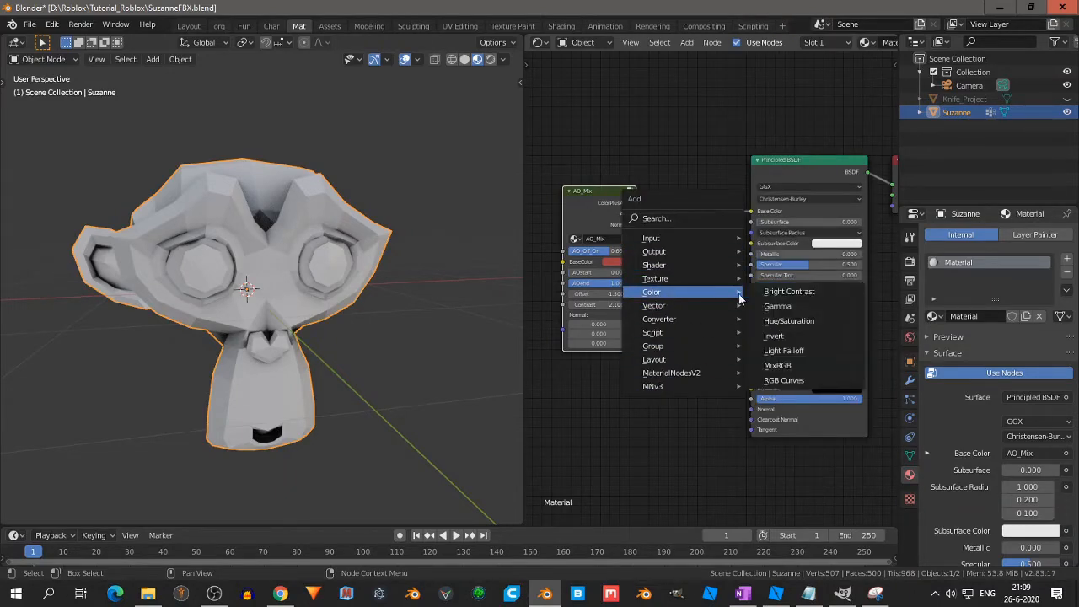
{"action": "left_click", "coordinate": [777, 365]}
{"action": "left_click", "coordinate": [668, 170]}
{"action": "middle_click_drag", "start_coordinate": [700, 308], "coordinate": [669, 298]}
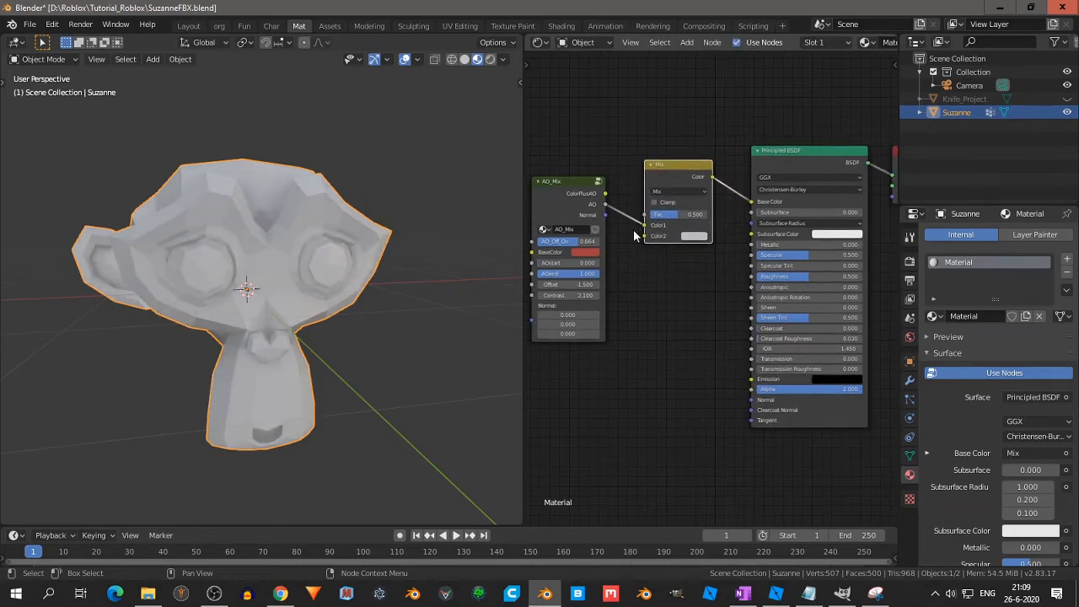
{"action": "left_click_drag", "start_coordinate": [647, 225], "coordinate": [645, 214]}
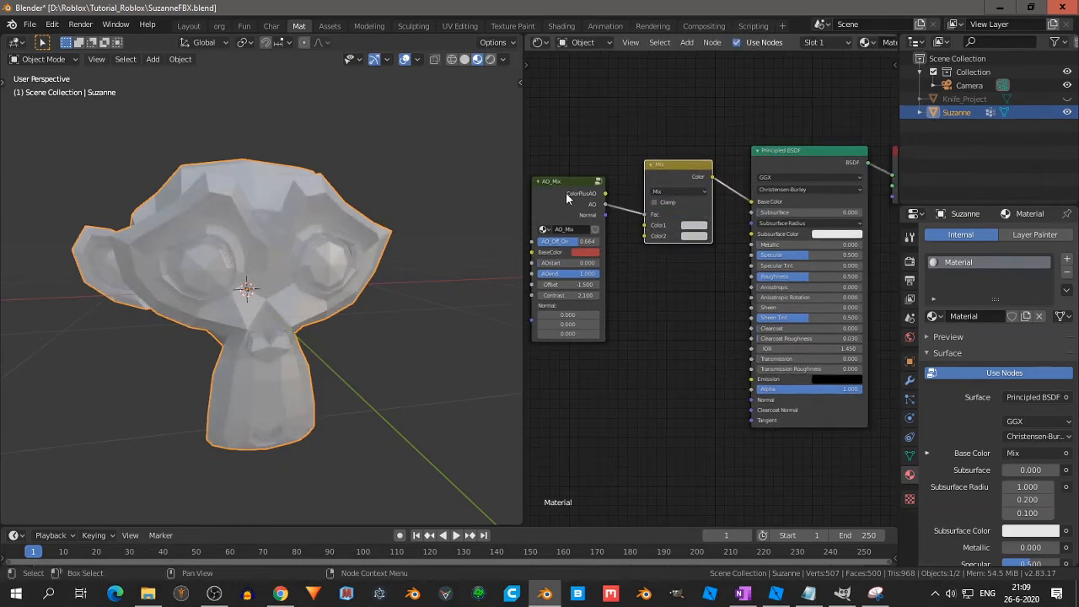
{"action": "left_click_drag", "start_coordinate": [565, 189], "coordinate": [564, 142]}
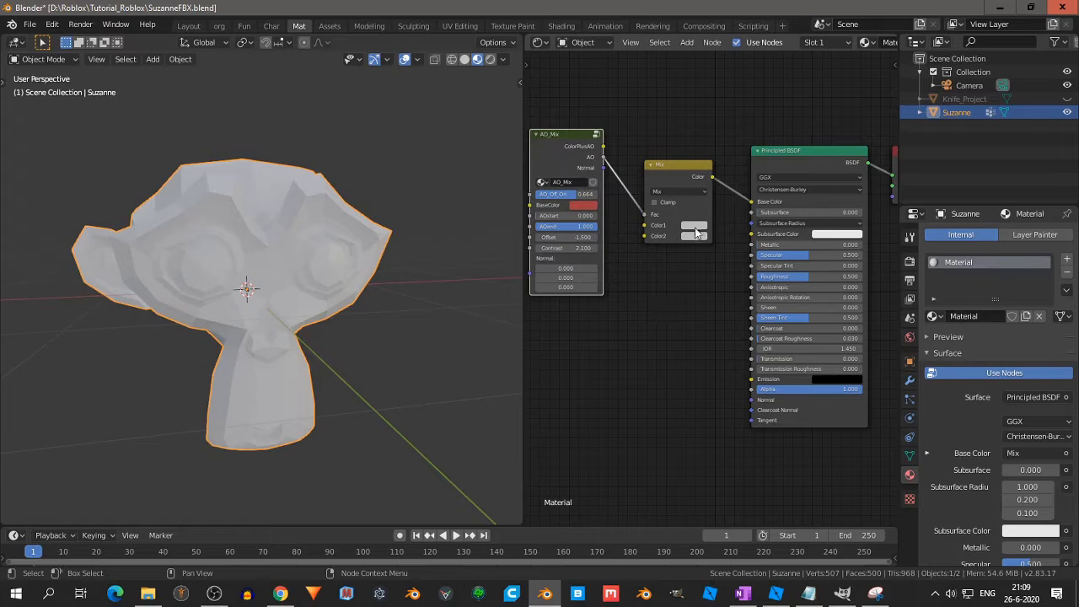
Set the Mix node's Color1 to a dark brown and Color2 to red
{"action": "left_click", "coordinate": [699, 227]}
{"action": "mouse_move", "coordinate": [723, 135]}
{"action": "left_mouse_down"}
{"action": "mouse_move", "coordinate": [714, 143]}
{"action": "mouse_move", "coordinate": [725, 163]}
{"action": "left_mouse_up"}
{"action": "left_click", "coordinate": [697, 236]}
{"action": "left_click_drag", "start_coordinate": [764, 129], "coordinate": [764, 119]}
{"action": "left_click", "coordinate": [702, 225]}
{"action": "left_click_drag", "start_coordinate": [731, 157], "coordinate": [700, 142]}
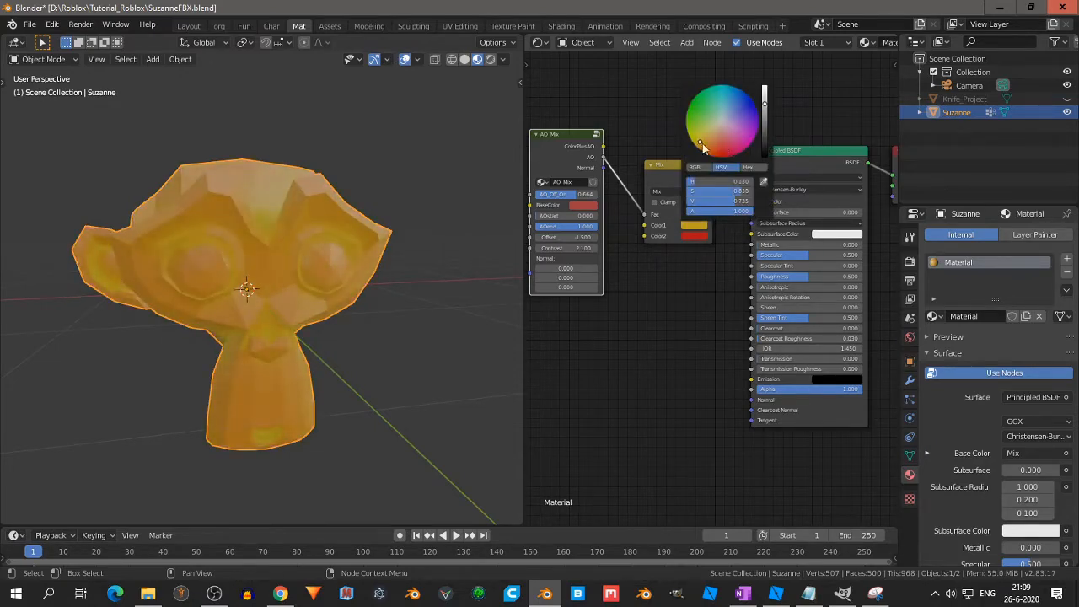
{"action": "left_click_drag", "start_coordinate": [766, 124], "coordinate": [764, 139]}
{"action": "middle_click_drag", "start_coordinate": [402, 342], "coordinate": [363, 335]}
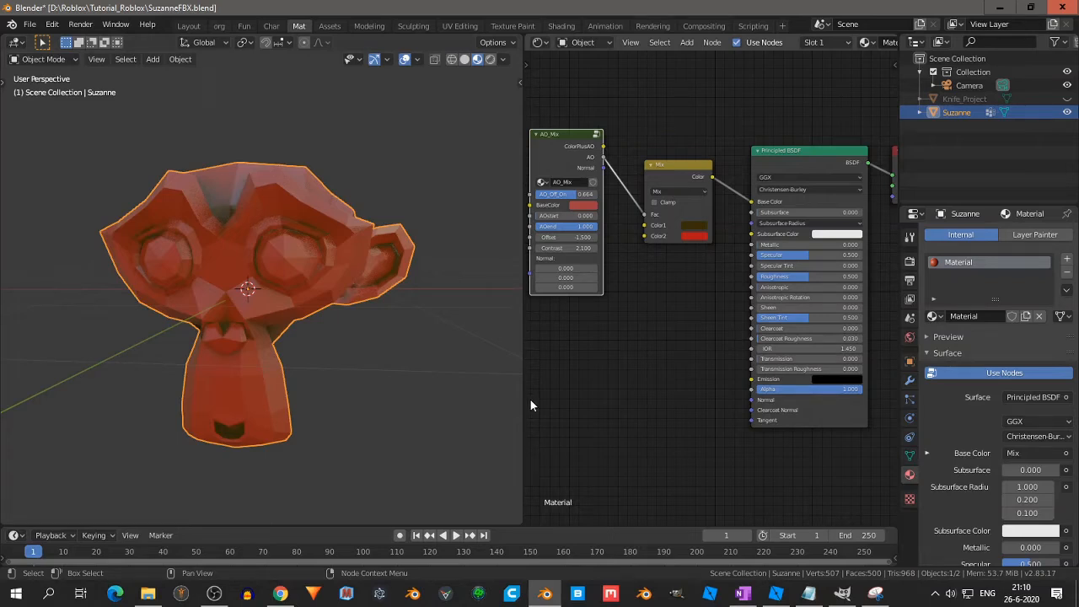
Insert a VarShad node group from MNv3 between the Mix node's color output and the Principled BSDF's Base Color
{"action": "key", "text": "shift+a"}
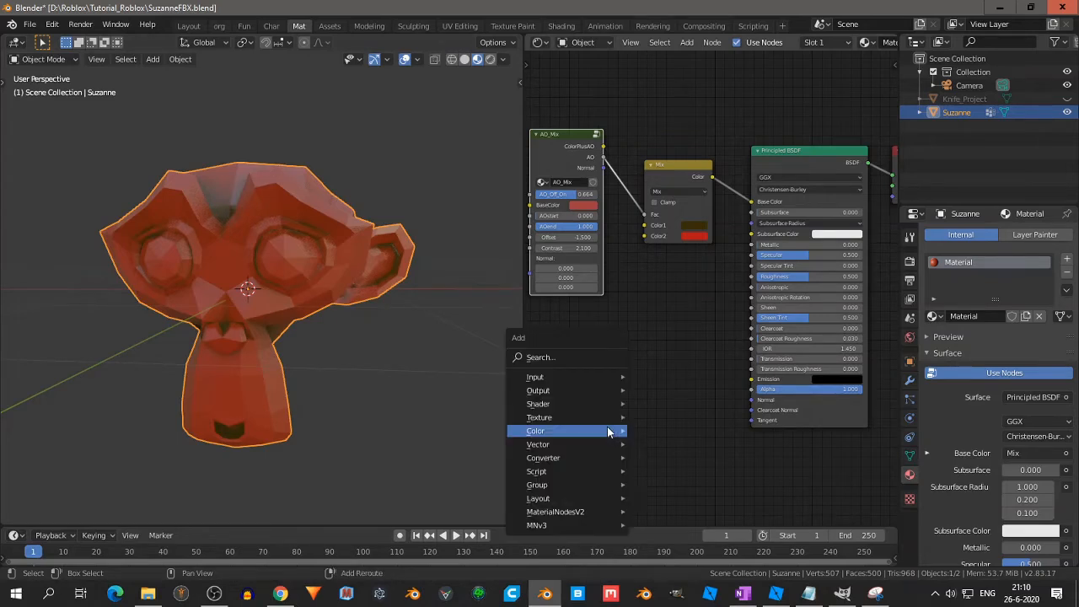
{"action": "left_click", "coordinate": [559, 512]}
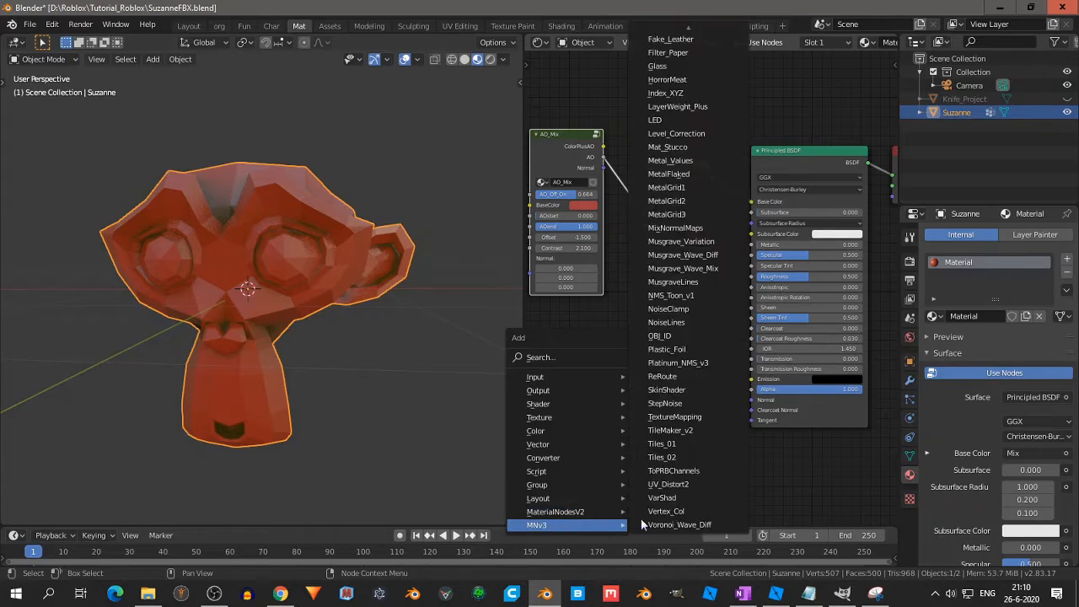
{"action": "left_click", "coordinate": [668, 502]}
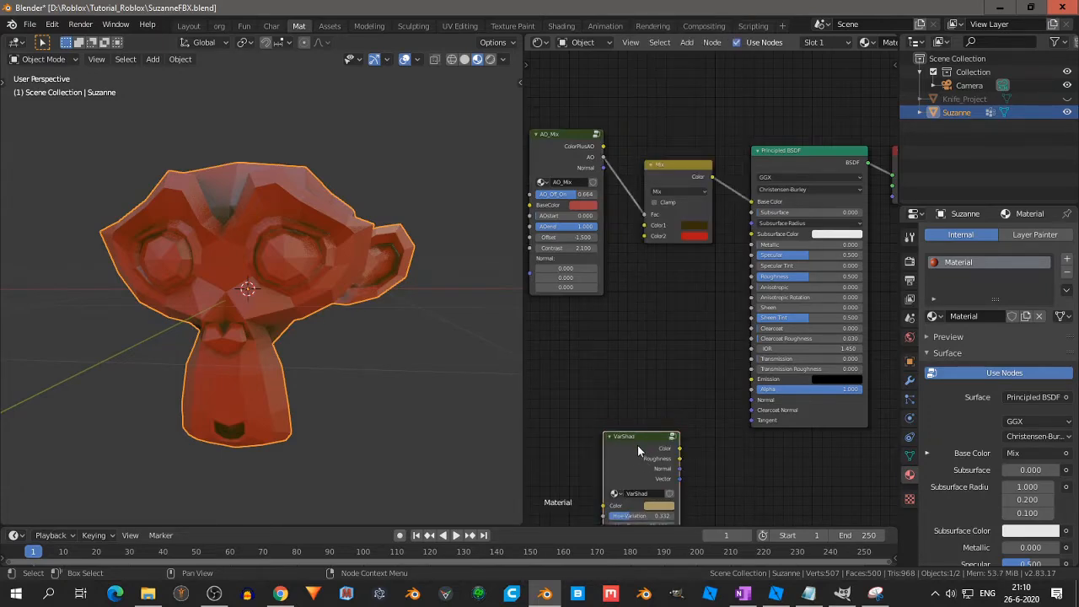
{"action": "left_click", "coordinate": [770, 97]}
{"action": "middle_click_drag", "start_coordinate": [668, 280], "coordinate": [610, 311]}
{"action": "scroll", "coordinate": [610, 317], "scroll_direction": "up", "scroll_amount": 1}
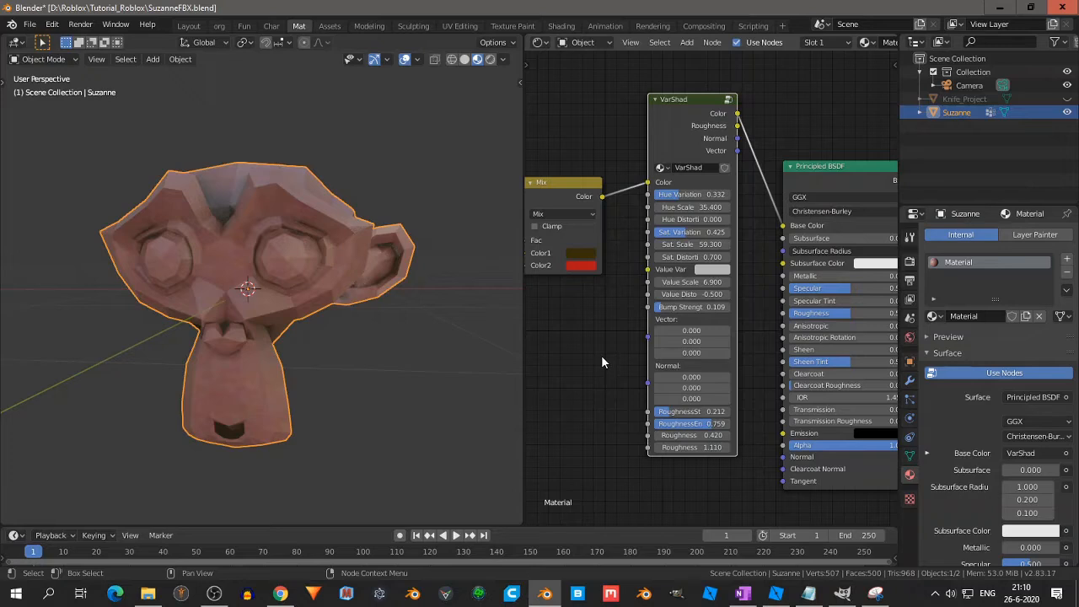
{"action": "right_click", "coordinate": [257, 265]}
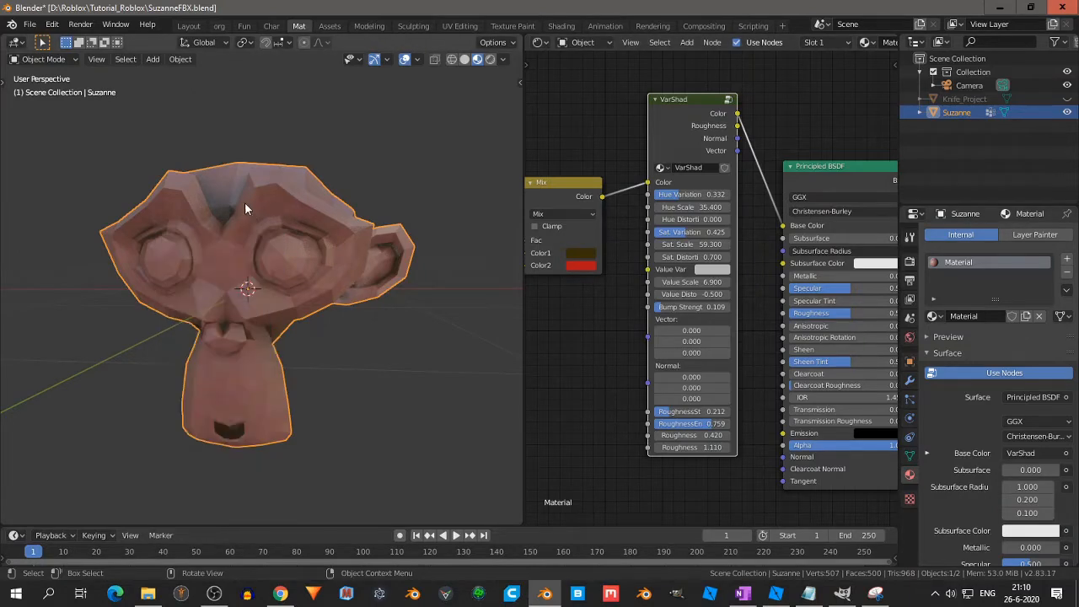
Inspect the shaded Suzanne model from several angles and switch the render engine to Cycles
{"action": "middle_click_drag", "start_coordinate": [229, 197], "coordinate": [298, 242]}
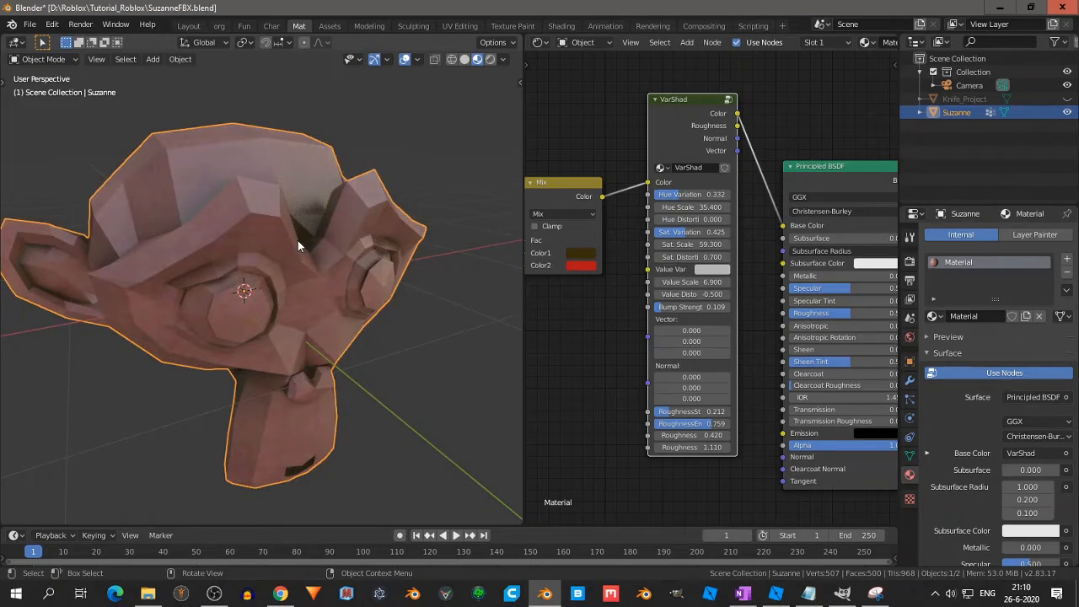
{"action": "middle_click_drag", "start_coordinate": [292, 252], "coordinate": [233, 223]}
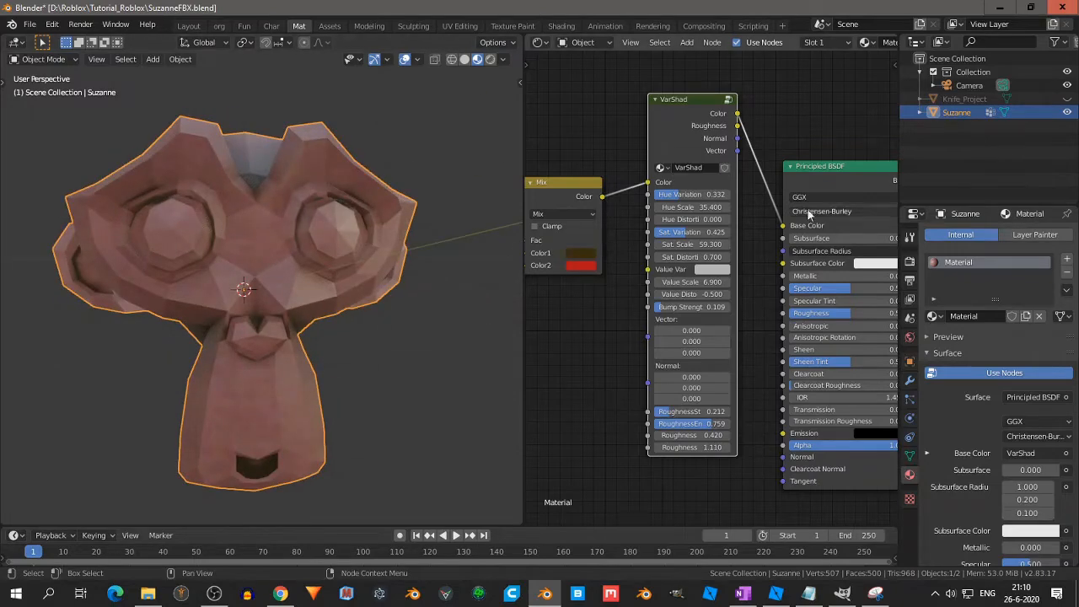
{"action": "left_click", "coordinate": [910, 262]}
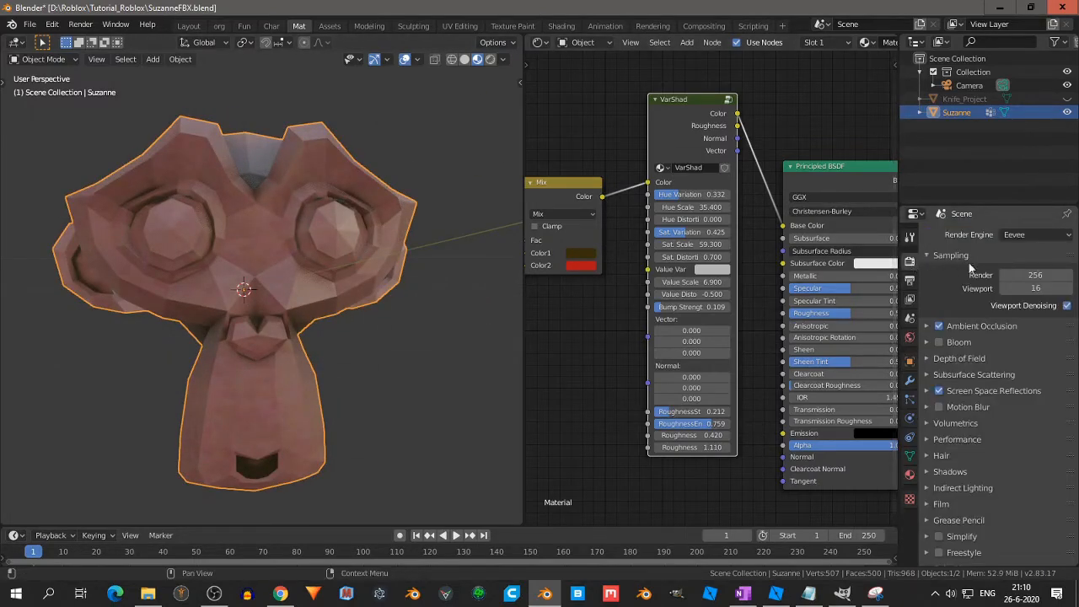
{"action": "left_click", "coordinate": [1030, 236]}
{"action": "left_click", "coordinate": [1030, 279]}
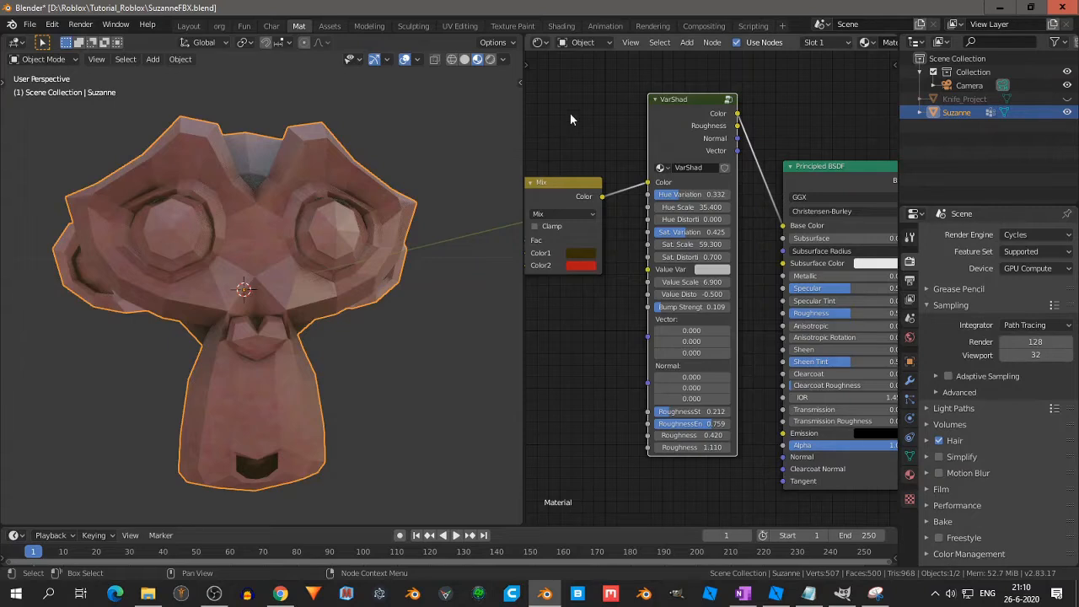
Add an unconnected Image Texture node to Suzanne's material, placed below the Mix node
{"action": "left_click", "coordinate": [686, 42]}
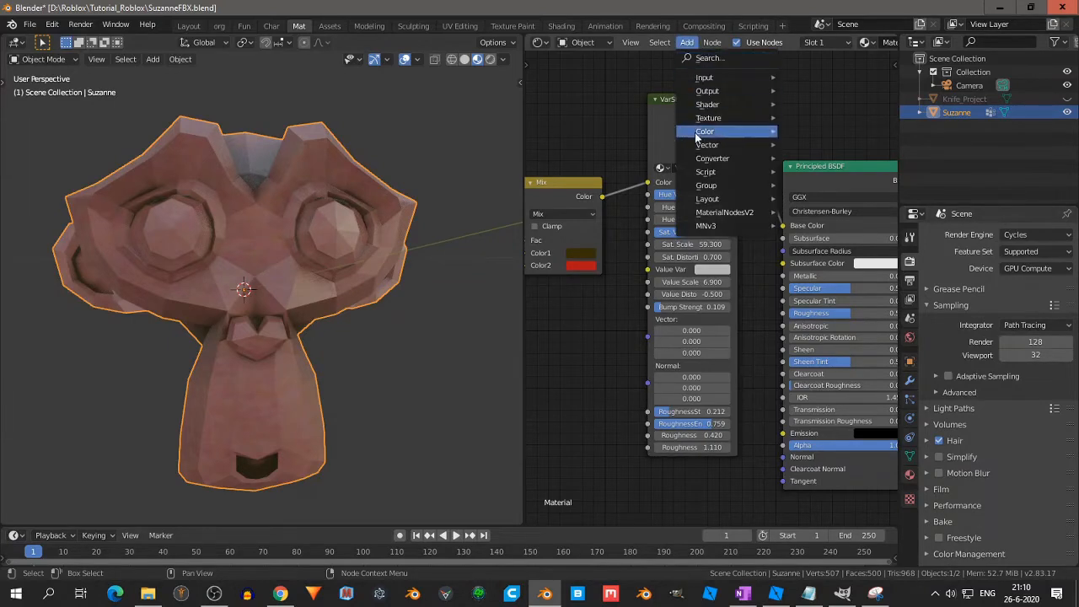
{"action": "mouse_move", "coordinate": [726, 118]}
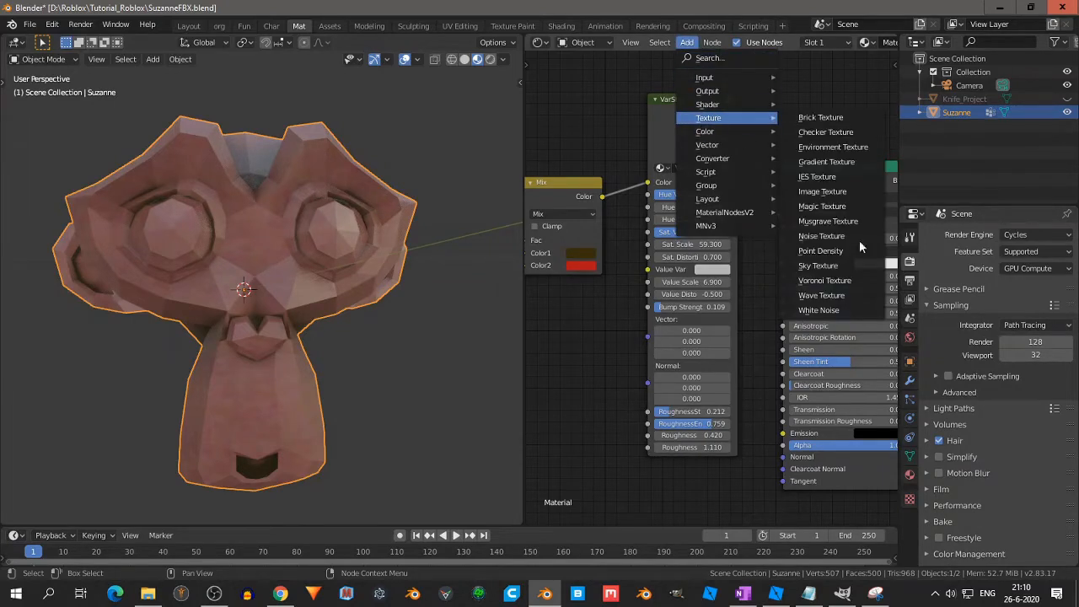
{"action": "left_click", "coordinate": [820, 191]}
{"action": "left_click", "coordinate": [843, 314]}
{"action": "middle_click_drag", "start_coordinate": [667, 295], "coordinate": [716, 231]}
Create a new blank 1024 x 1024 px image named Suzanne in the Image Texture node
{"action": "left_click", "coordinate": [577, 302]}
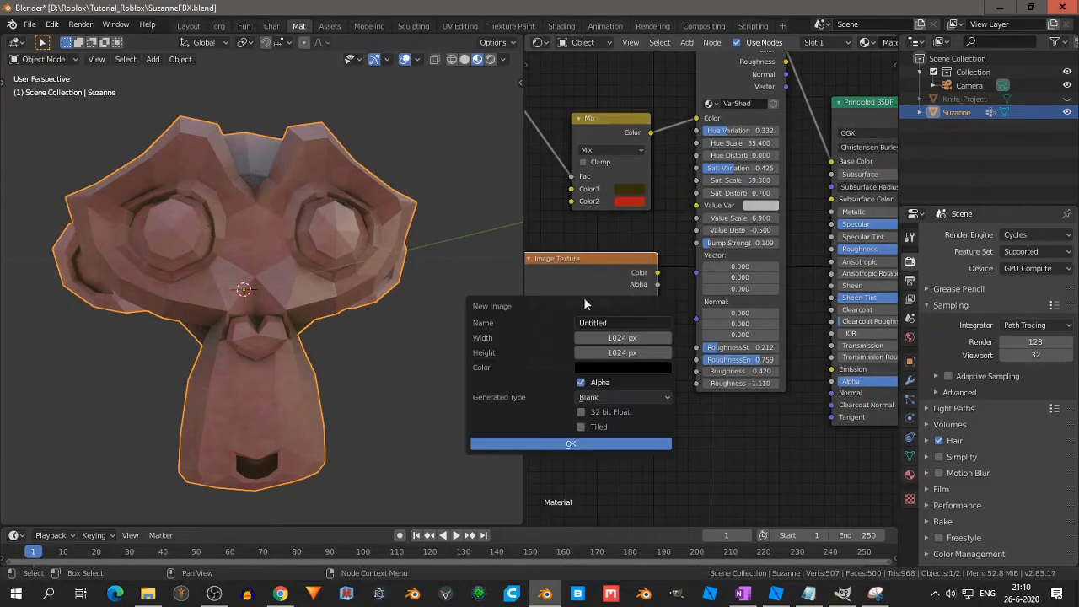
{"action": "left_click", "coordinate": [624, 323]}
{"action": "type", "text": "Suz"}
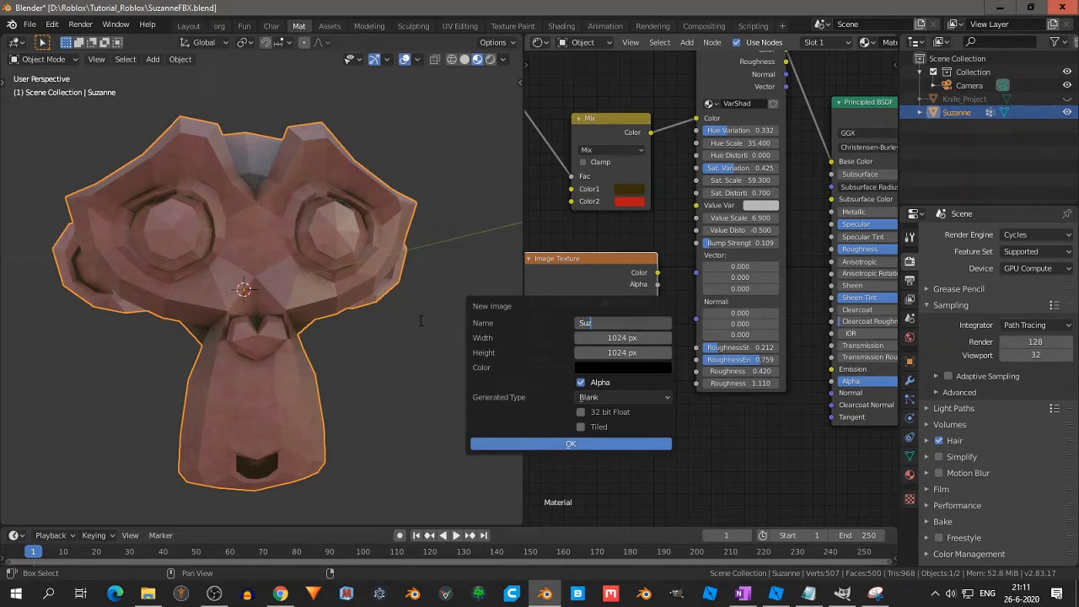
{"action": "type", "text": "anne"}
{"action": "key", "text": "Return"}
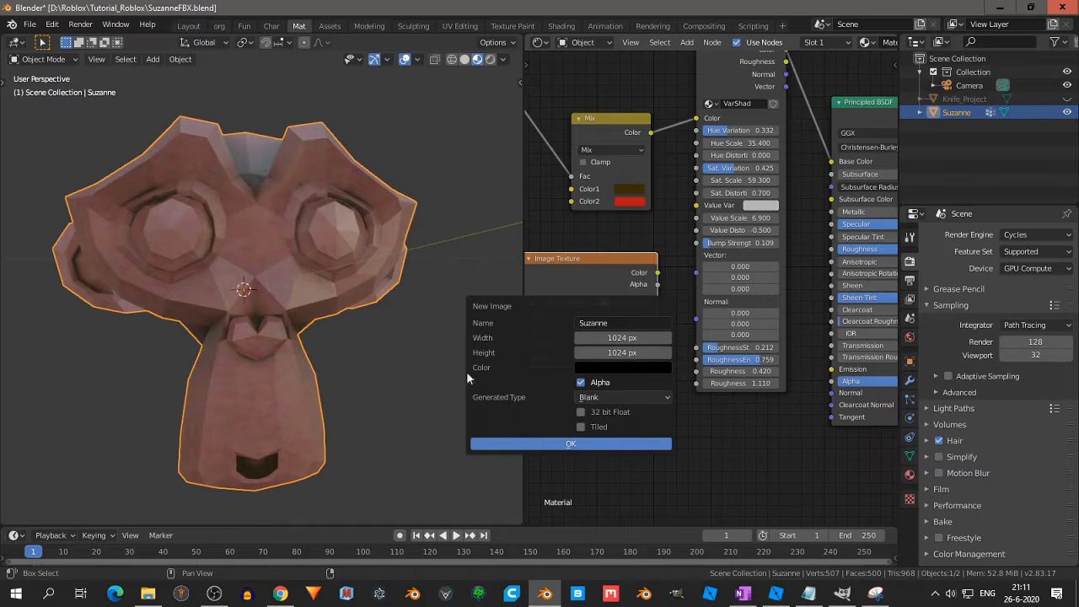
{"action": "left_click", "coordinate": [571, 443]}
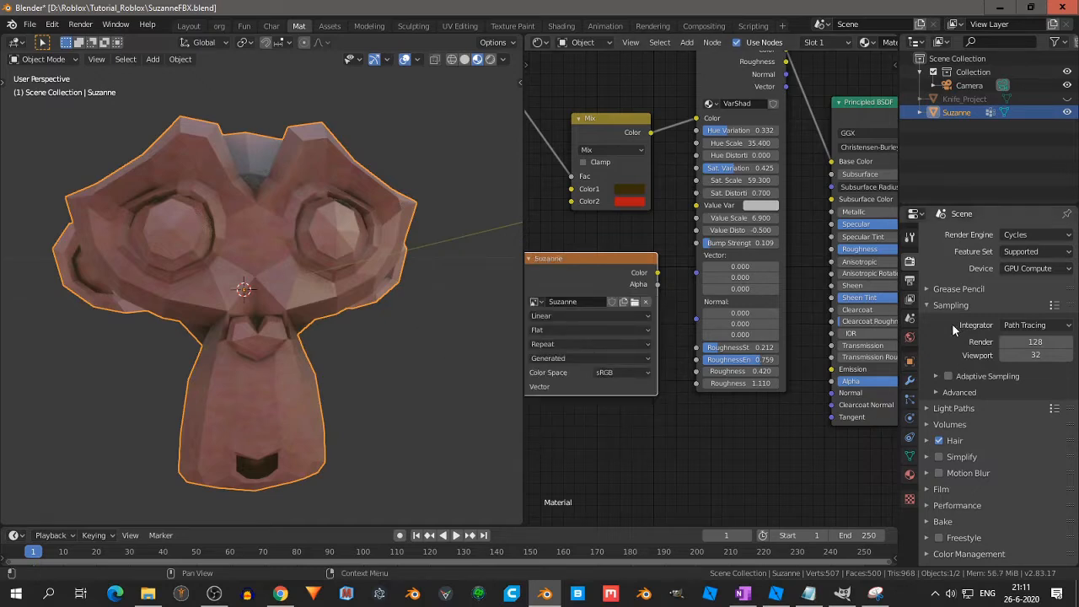
Set the bake type to Diffuse with only the Color contribution enabled and a 2 px margin
{"action": "left_click", "coordinate": [925, 522]}
{"action": "scroll", "coordinate": [1015, 510], "scroll_direction": "down", "scroll_amount": 6}
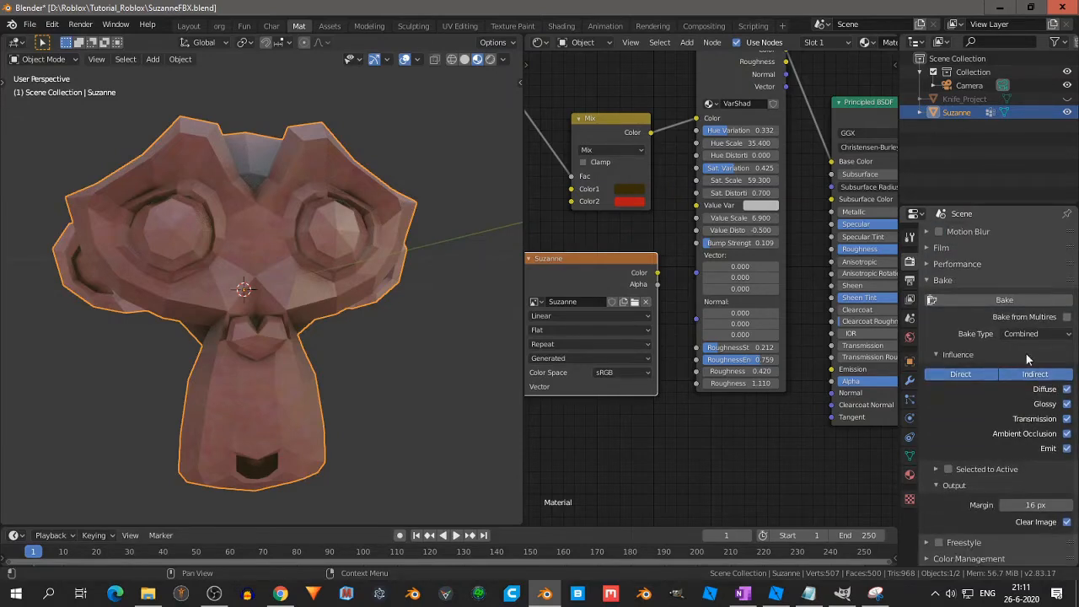
{"action": "left_click", "coordinate": [1030, 333]}
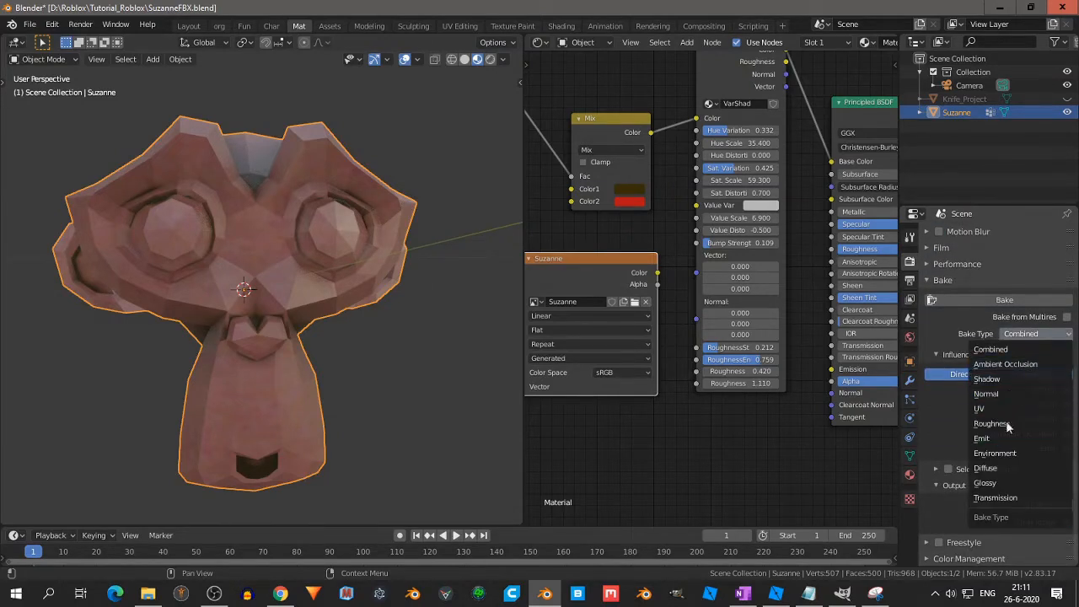
{"action": "left_click", "coordinate": [1015, 467]}
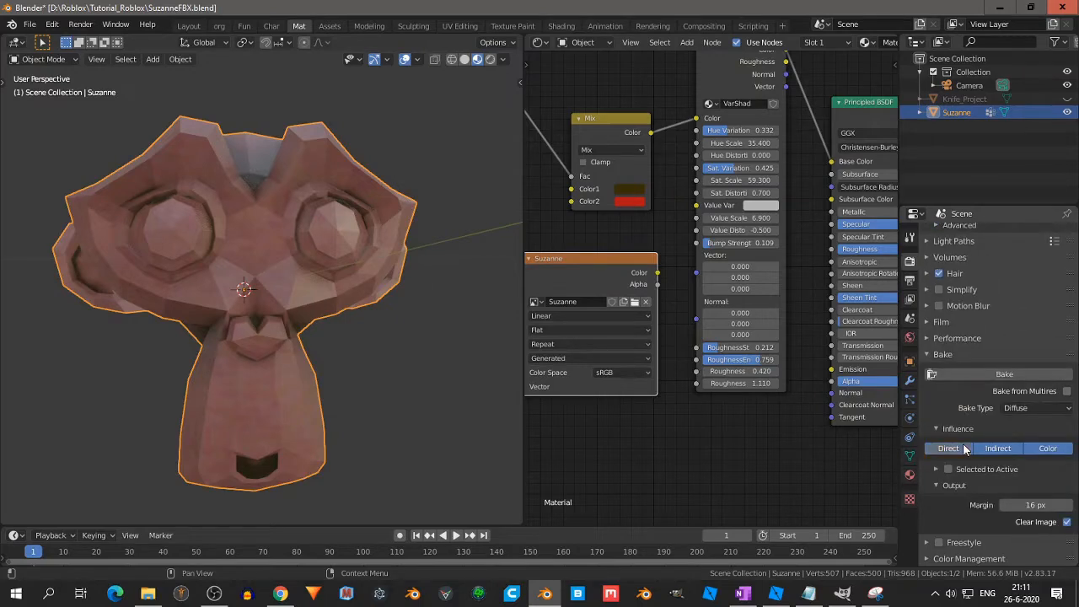
{"action": "left_click", "coordinate": [967, 450]}
{"action": "left_click", "coordinate": [997, 449]}
{"action": "left_click", "coordinate": [1025, 504]}
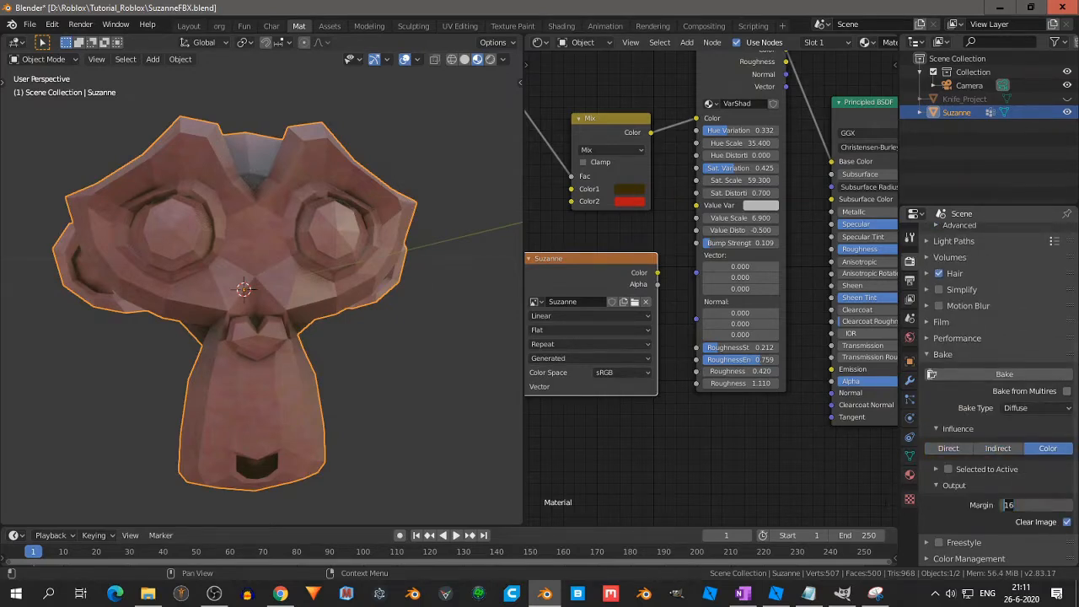
{"action": "key", "text": "Return"}
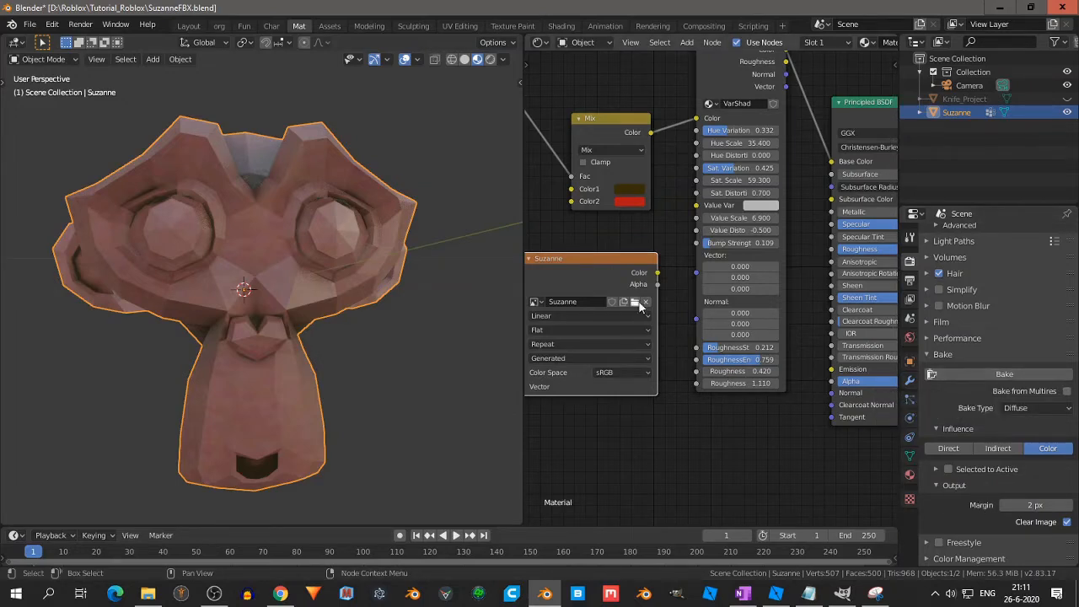
Bake the diffuse color into the Suzanne image, keeping its Image Texture node selected as the target
{"action": "left_click_drag", "start_coordinate": [578, 271], "coordinate": [587, 258]}
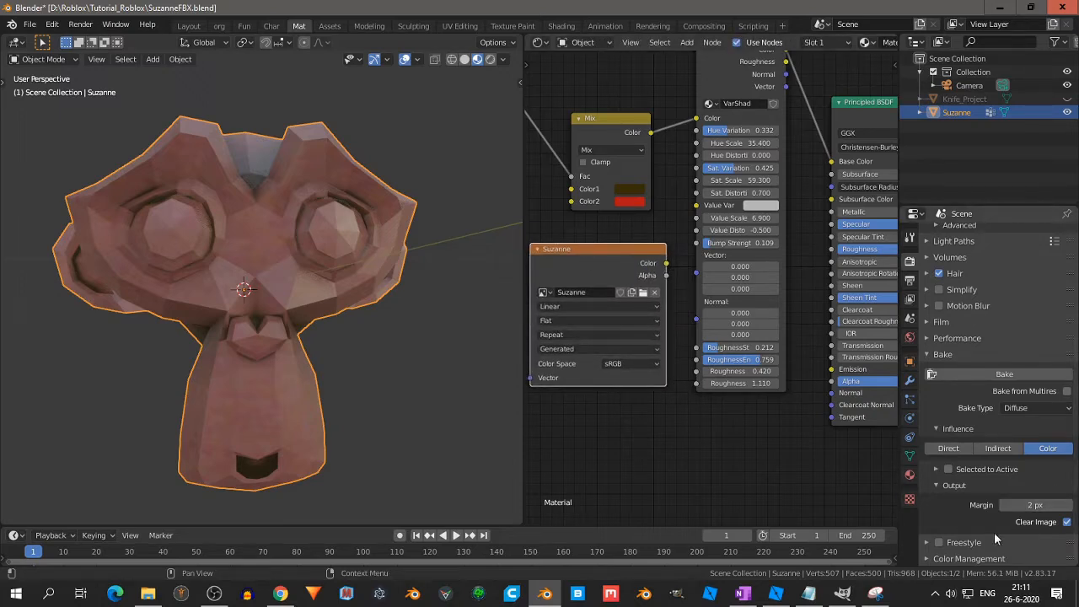
{"action": "left_click", "coordinate": [1002, 373]}
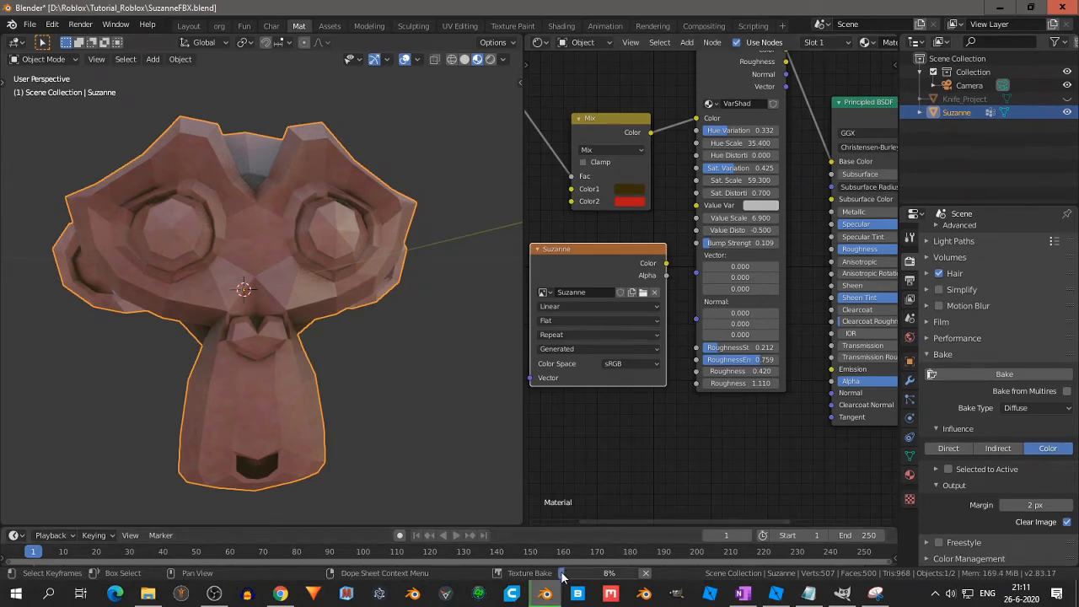
{"action": "mouse_move", "coordinate": [588, 578]}
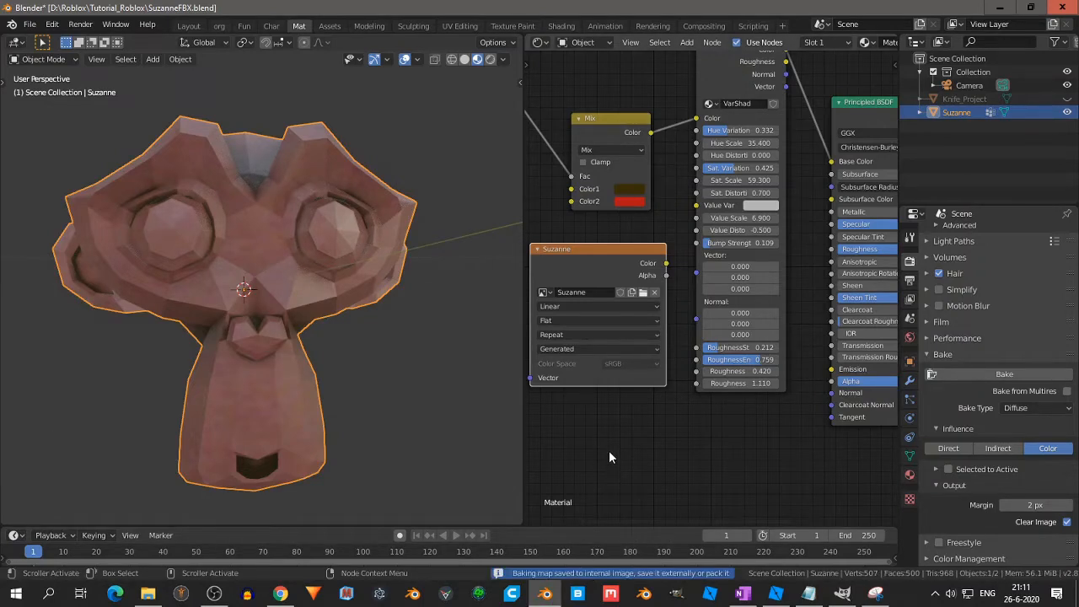
Examine the baked Suzanne image in the Image Editor and return to the Shader Editor
{"action": "left_click", "coordinate": [539, 43]}
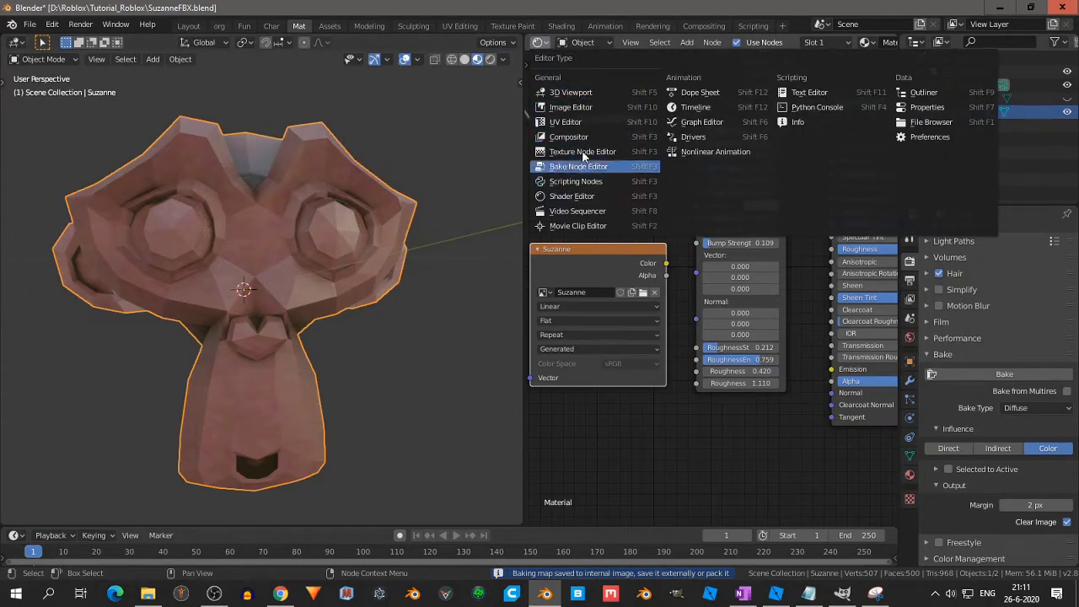
{"action": "left_click", "coordinate": [572, 108]}
{"action": "left_click", "coordinate": [680, 42]}
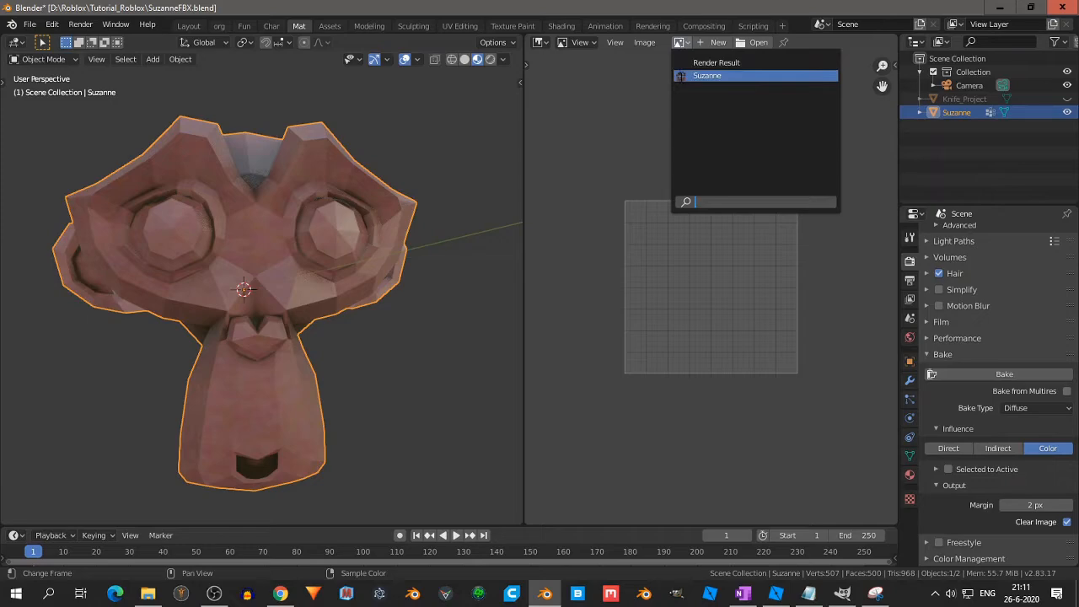
{"action": "left_click", "coordinate": [707, 76]}
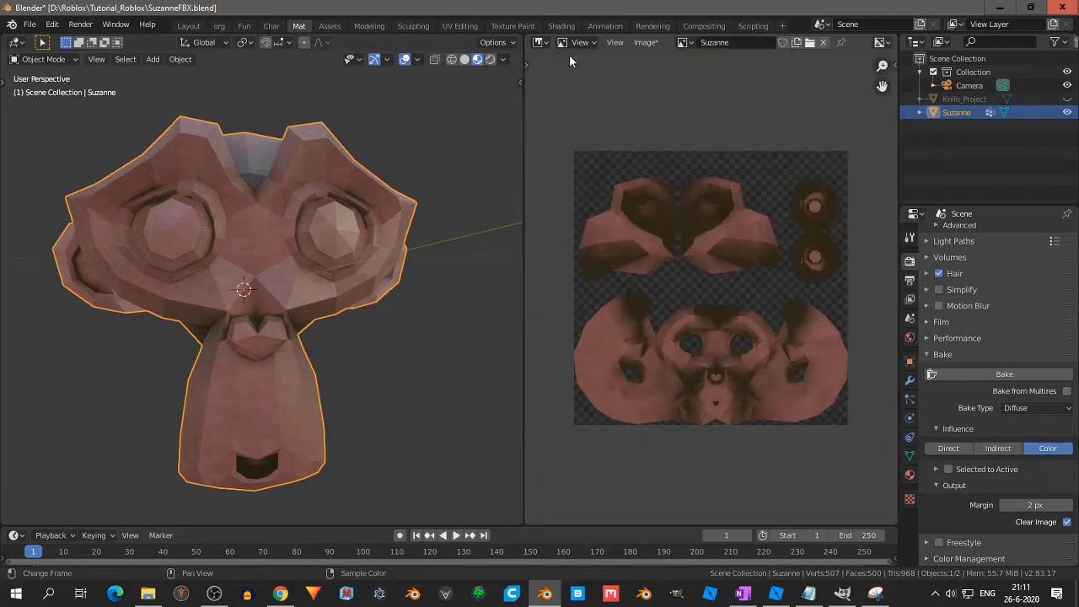
{"action": "left_click", "coordinate": [538, 43]}
{"action": "left_click", "coordinate": [556, 198]}
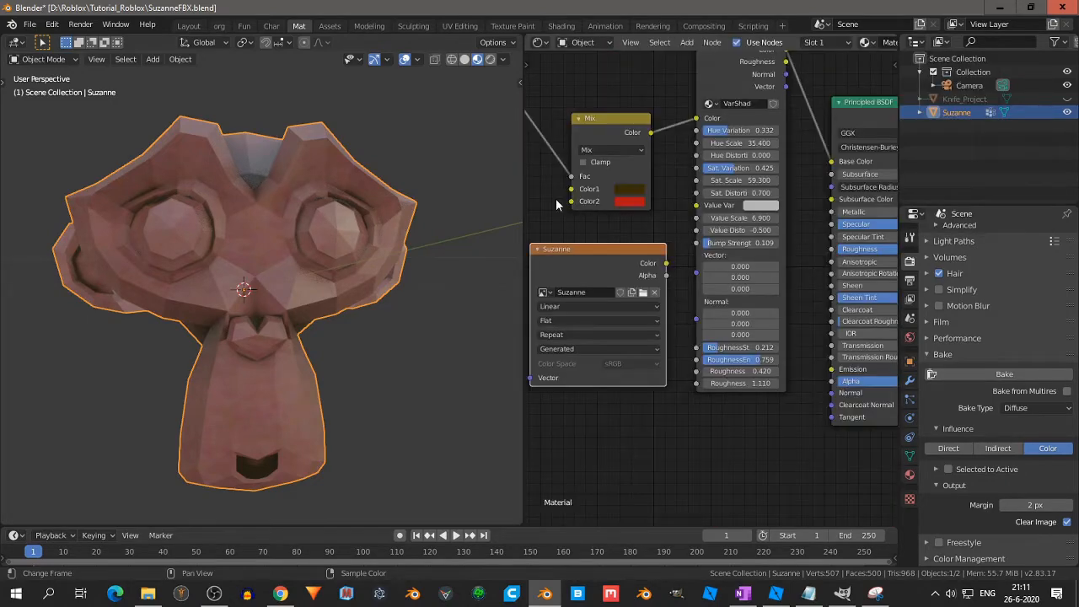
Connect the baked Suzanne texture's Color output to the Principled BSDF's Base Color, comparing the look with VarShad's color output
{"action": "scroll", "coordinate": [649, 191], "scroll_direction": "down", "scroll_amount": 3}
{"action": "middle_click_drag", "start_coordinate": [648, 195], "coordinate": [652, 245]}
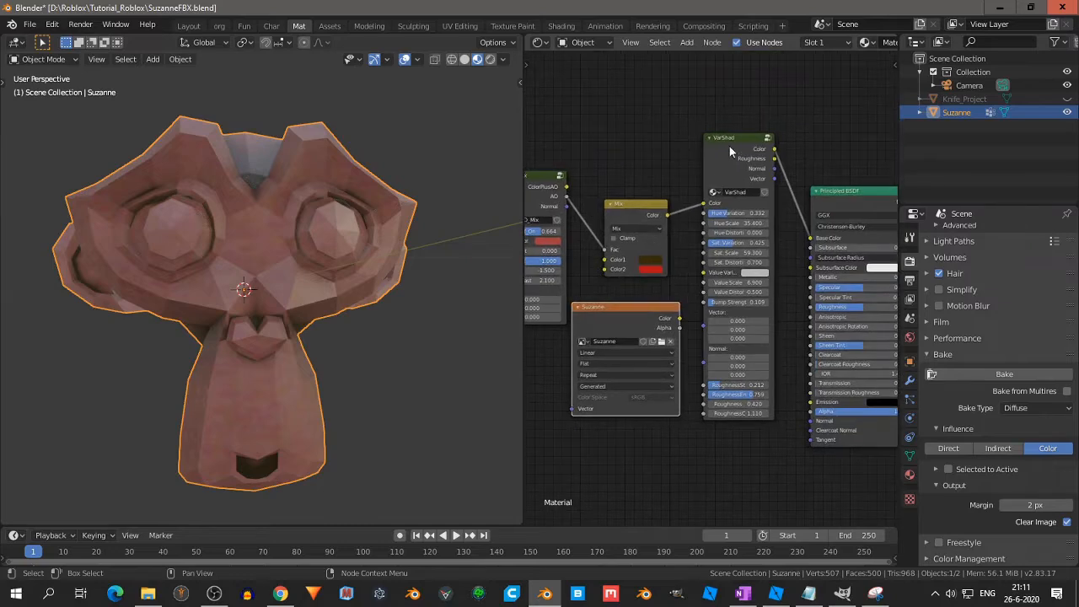
{"action": "left_click_drag", "start_coordinate": [681, 323], "coordinate": [812, 248]}
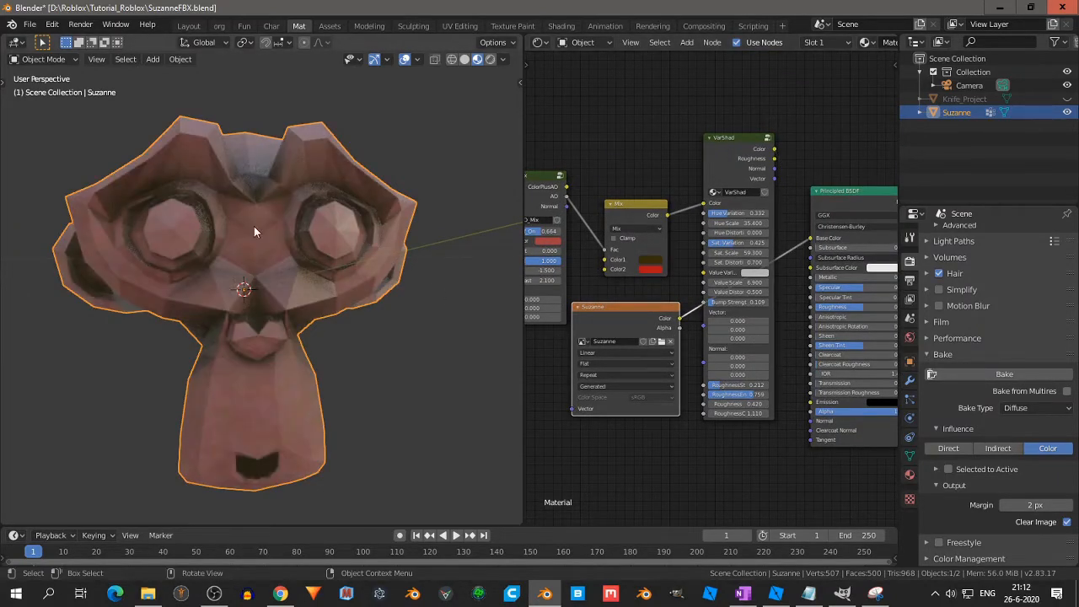
{"action": "right_click", "coordinate": [265, 241]}
{"action": "key", "text": "Escape"}
{"action": "middle_click_drag", "start_coordinate": [222, 175], "coordinate": [247, 195]}
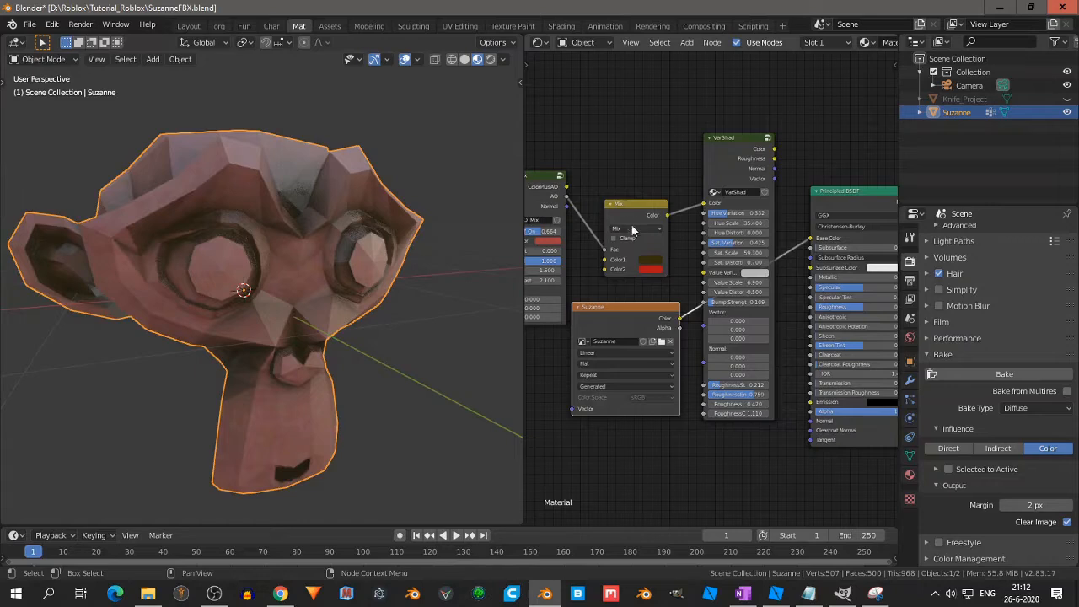
{"action": "left_click_drag", "start_coordinate": [775, 149], "coordinate": [811, 237]}
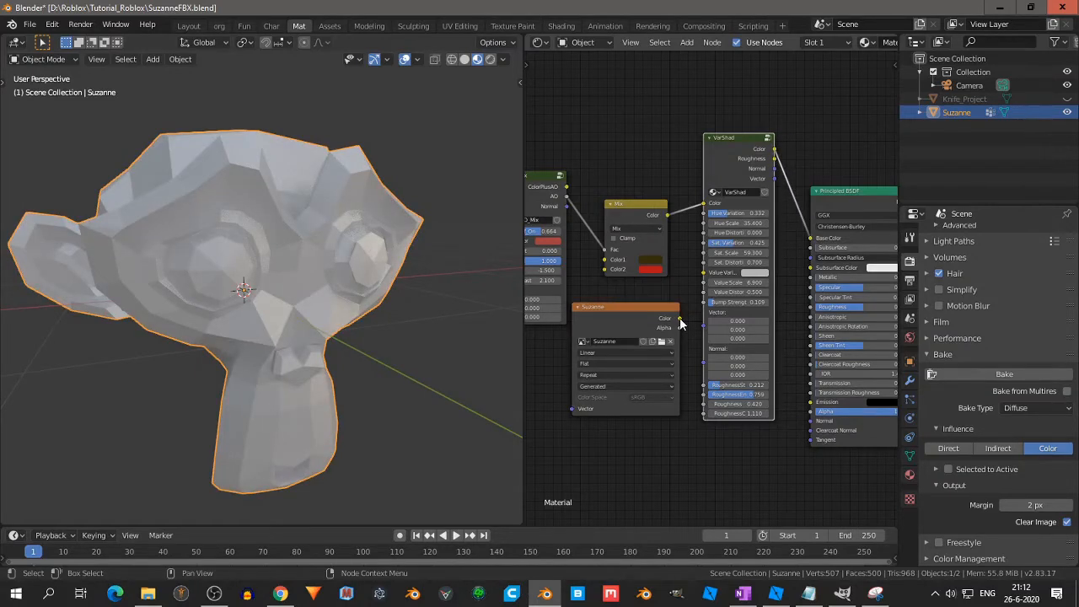
{"action": "left_click_drag", "start_coordinate": [680, 319], "coordinate": [813, 249]}
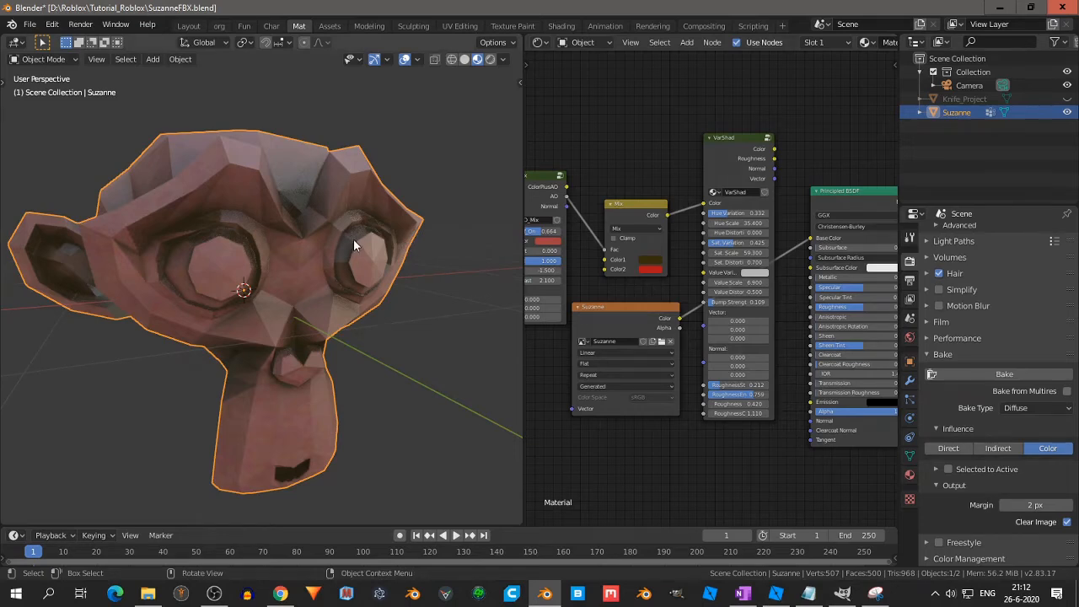
Save the baked image from the Image Editor as Suzanne.png in D:\Roblox\Tutorial_Roblox
{"action": "left_click", "coordinate": [539, 43]}
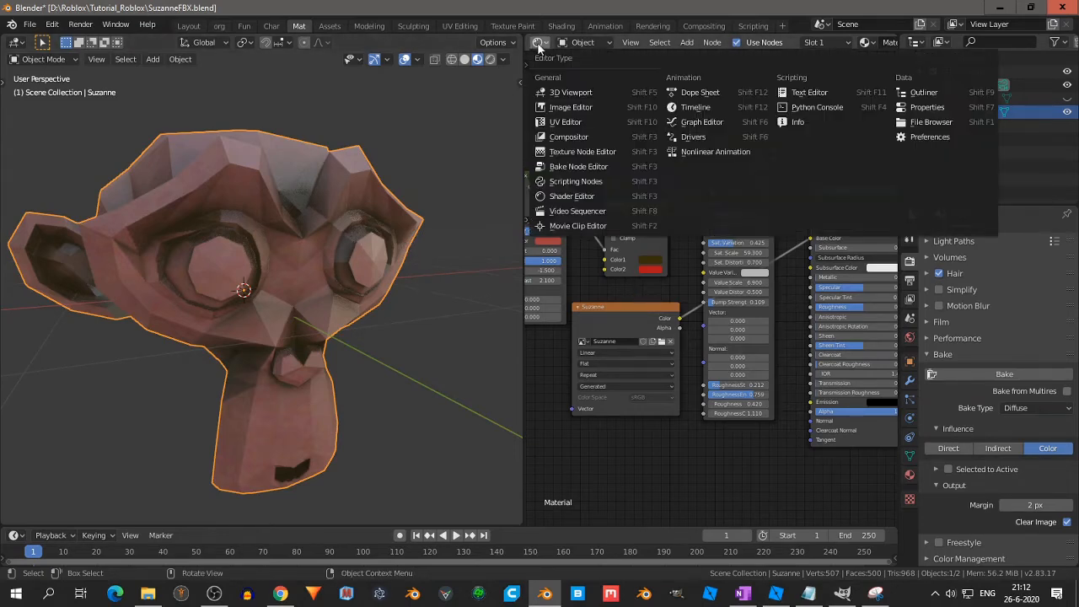
{"action": "left_click", "coordinate": [568, 108]}
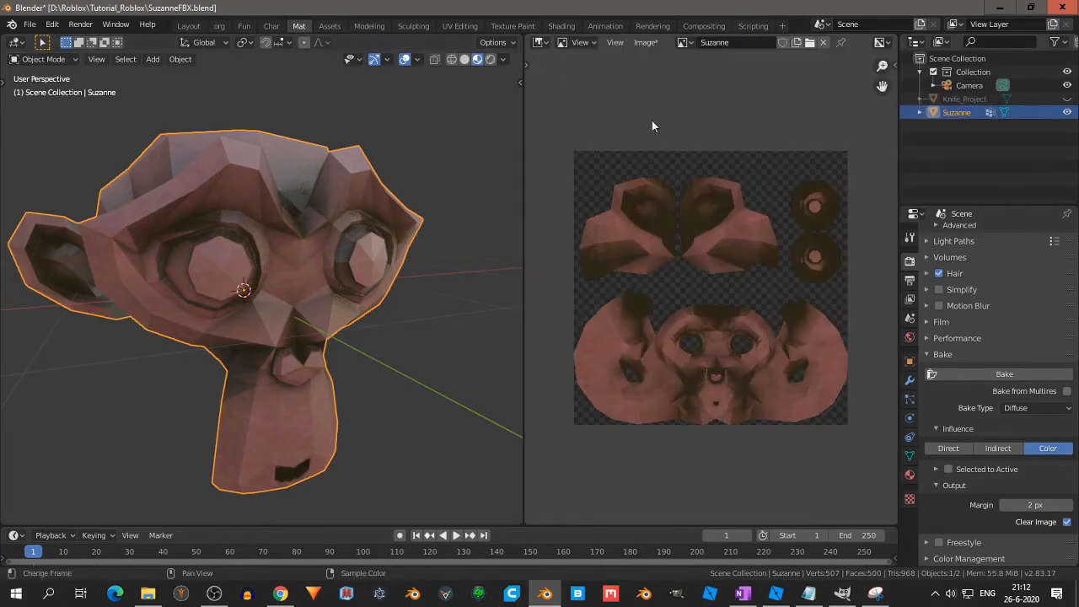
{"action": "left_click", "coordinate": [657, 44]}
{"action": "left_click", "coordinate": [671, 169]}
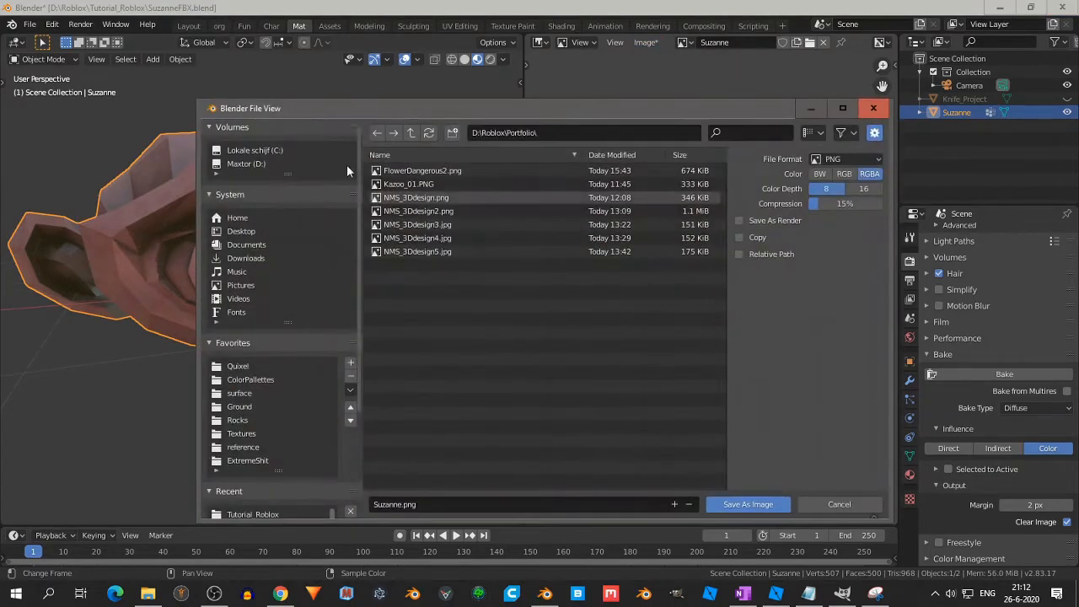
{"action": "left_click", "coordinate": [412, 133]}
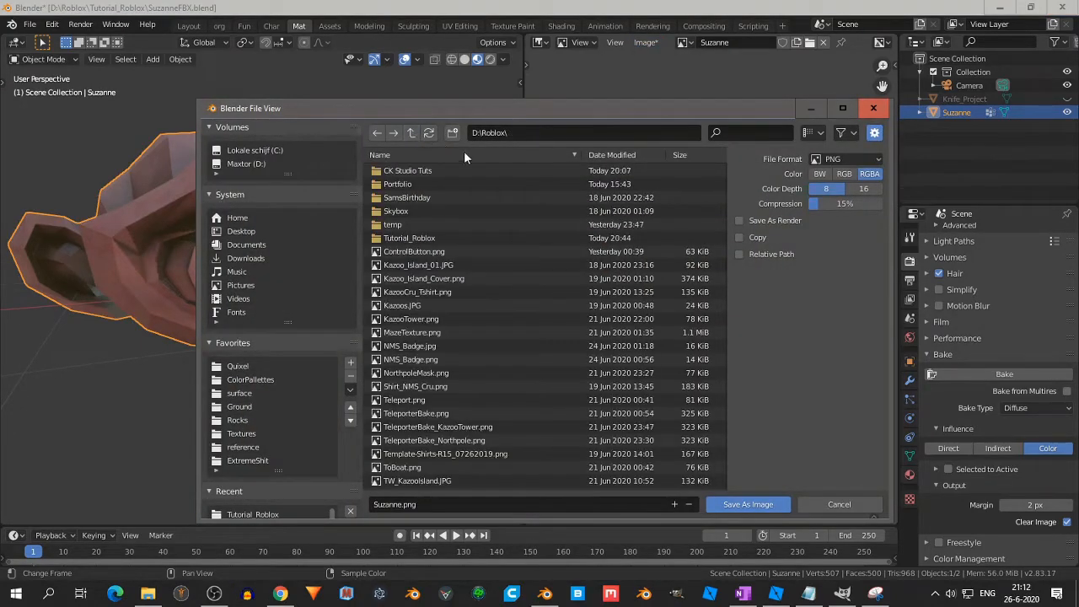
{"action": "double_click", "coordinate": [418, 238]}
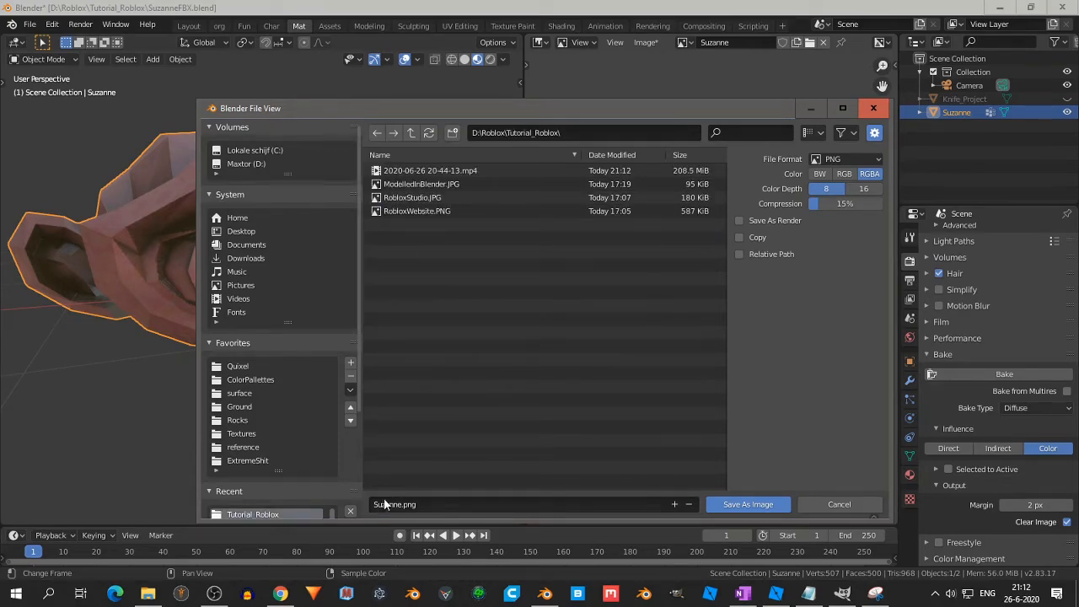
{"action": "left_click", "coordinate": [730, 506]}
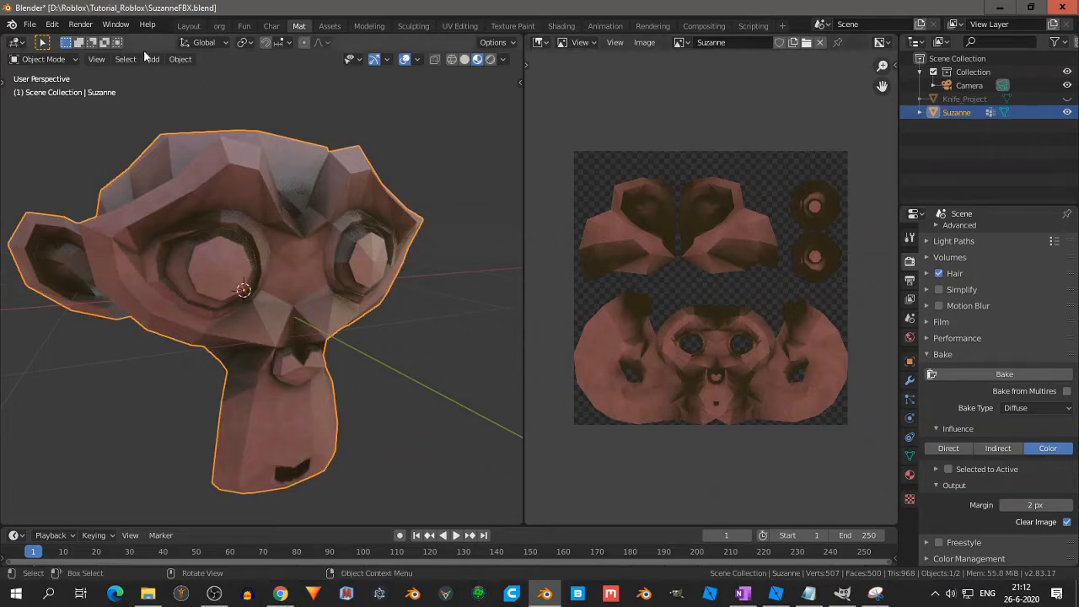
Export only the selected Suzanne object as SuzanneFBX.fbx to D:\Roblox\Tutorial_Roblox with a scale of 0.01
{"action": "left_click", "coordinate": [30, 24]}
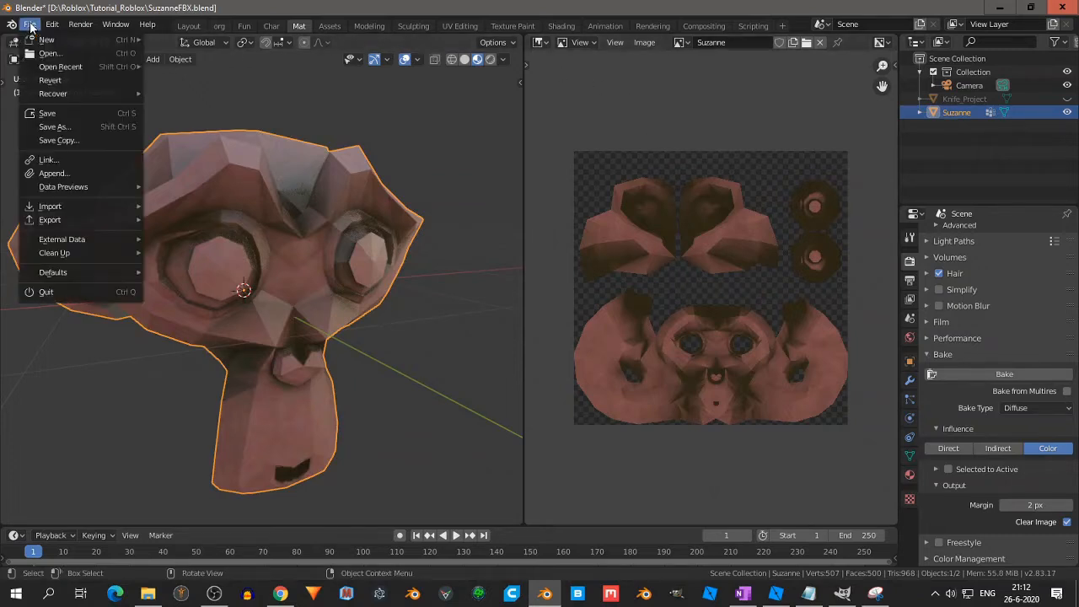
{"action": "mouse_move", "coordinate": [76, 224]}
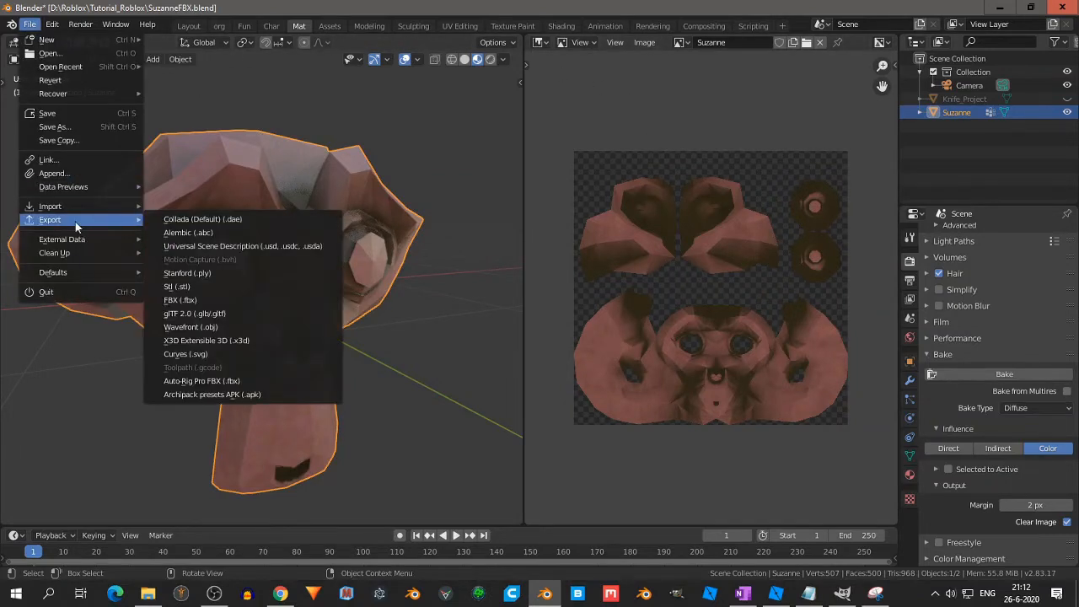
{"action": "left_click", "coordinate": [213, 299]}
{"action": "left_click", "coordinate": [843, 108]}
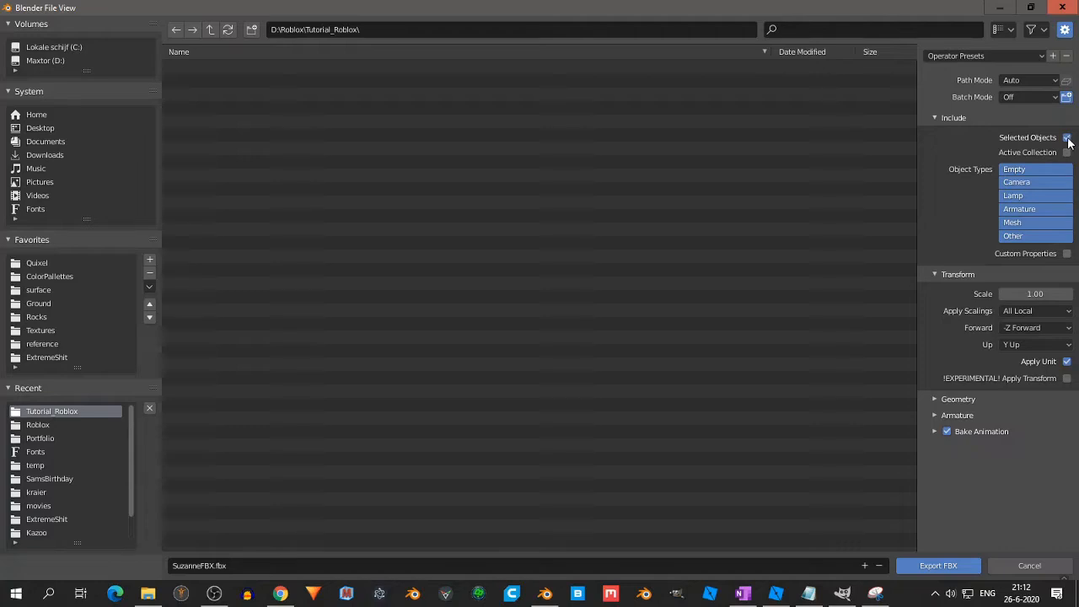
{"action": "left_click", "coordinate": [1036, 294]}
{"action": "key", "text": "Return"}
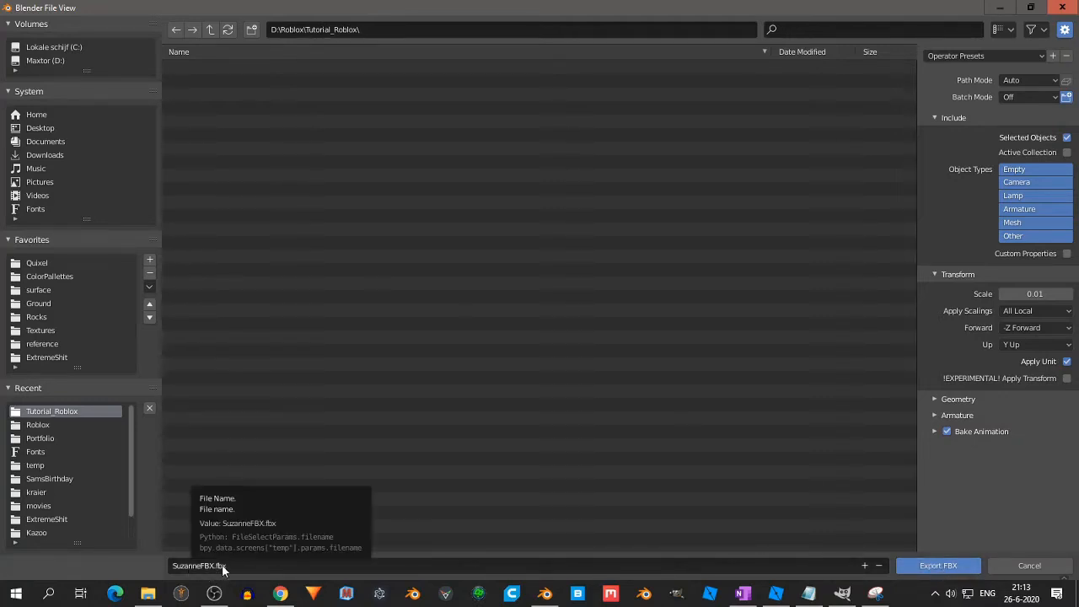
{"action": "left_click", "coordinate": [939, 566]}
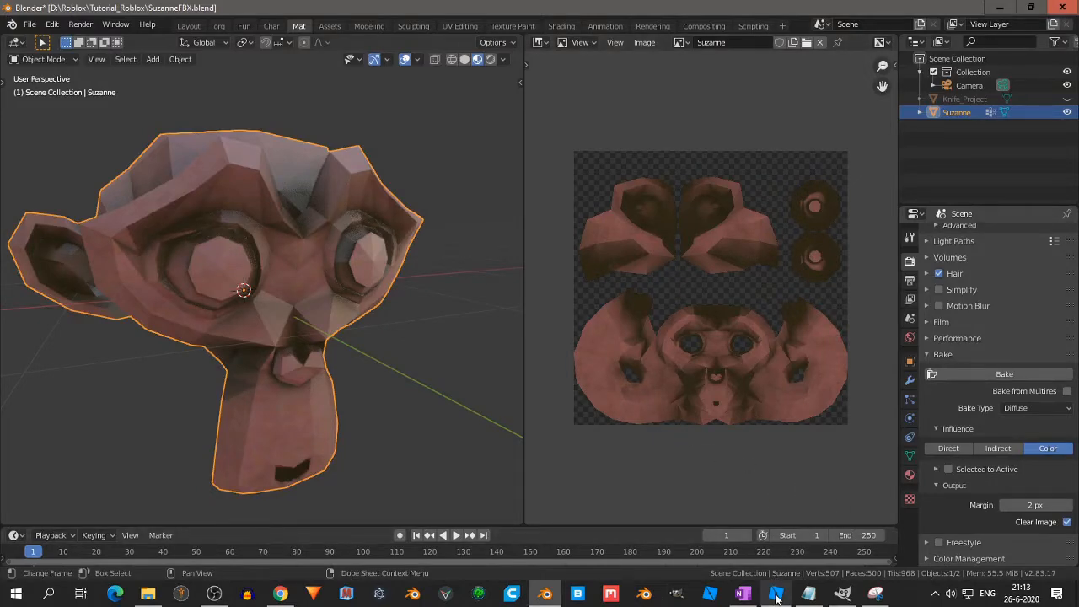
Switch to Roblox Studio, insert a MeshPart into the Workspace and focus the view on it
{"action": "mouse_move", "coordinate": [778, 596]}
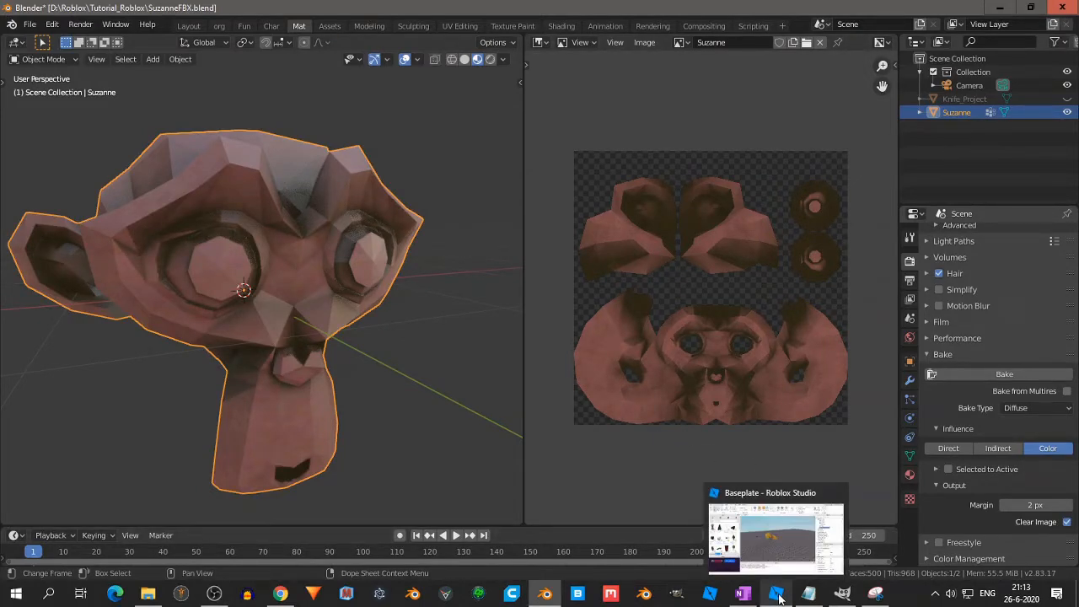
{"action": "left_click", "coordinate": [777, 596]}
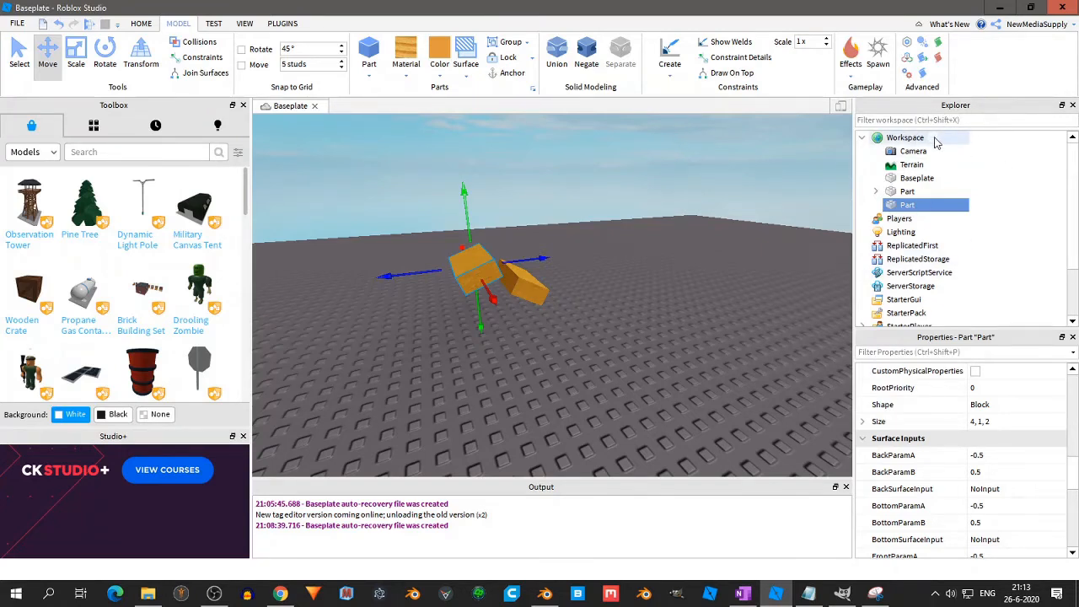
{"action": "left_click", "coordinate": [937, 139]}
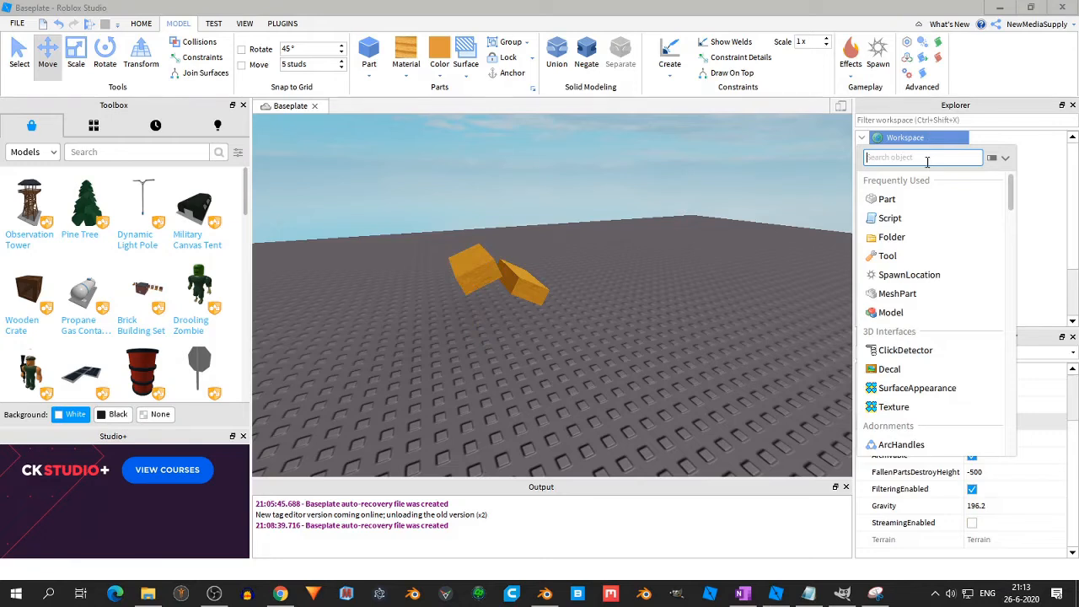
{"action": "type", "text": "mes"}
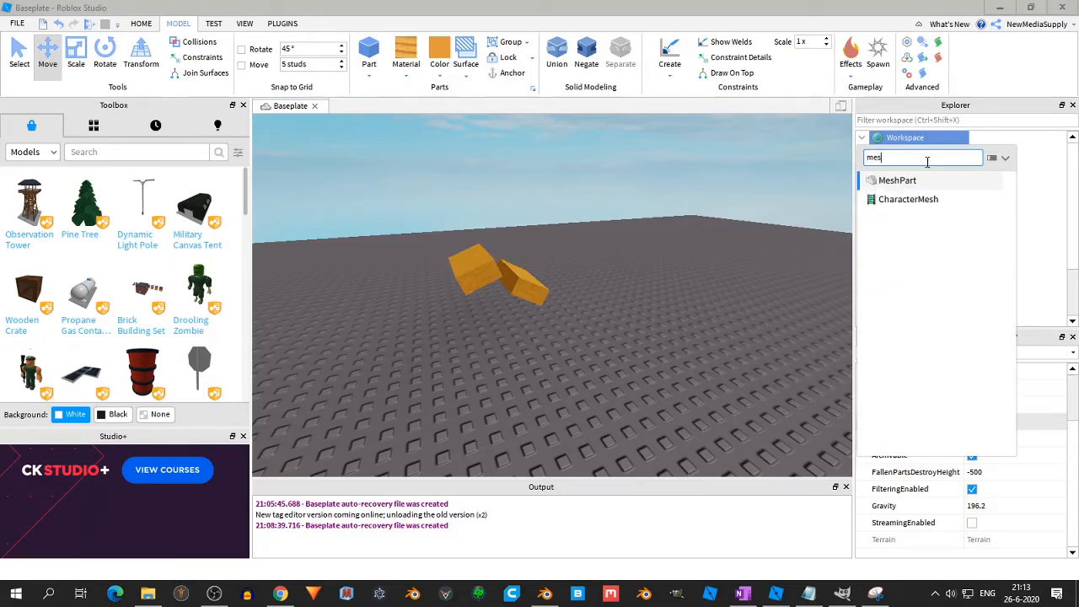
{"action": "left_click", "coordinate": [916, 180]}
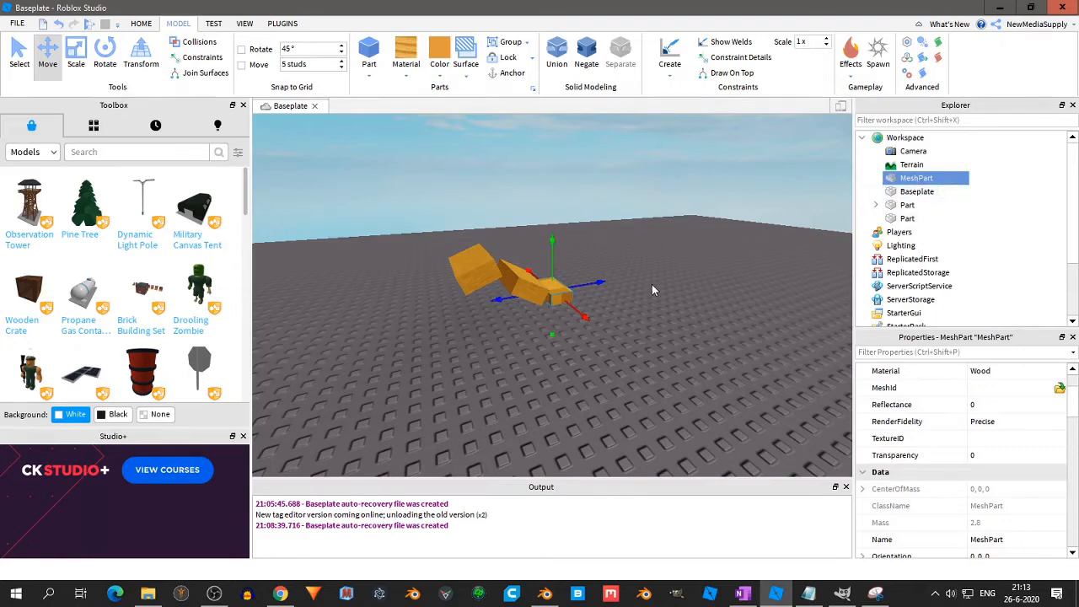
{"action": "scroll", "coordinate": [655, 288], "scroll_direction": "up", "scroll_amount": 3}
{"action": "scroll", "coordinate": [655, 288], "scroll_direction": "down", "scroll_amount": 3}
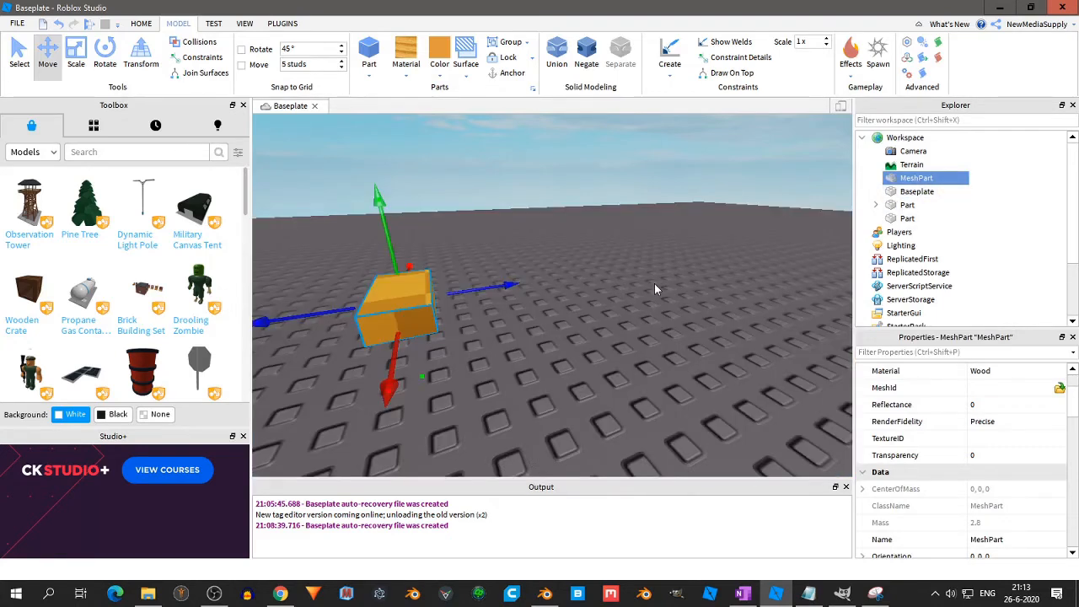
{"action": "key", "text": "f"}
{"action": "right_click_drag", "start_coordinate": [654, 285], "coordinate": [650, 291]}
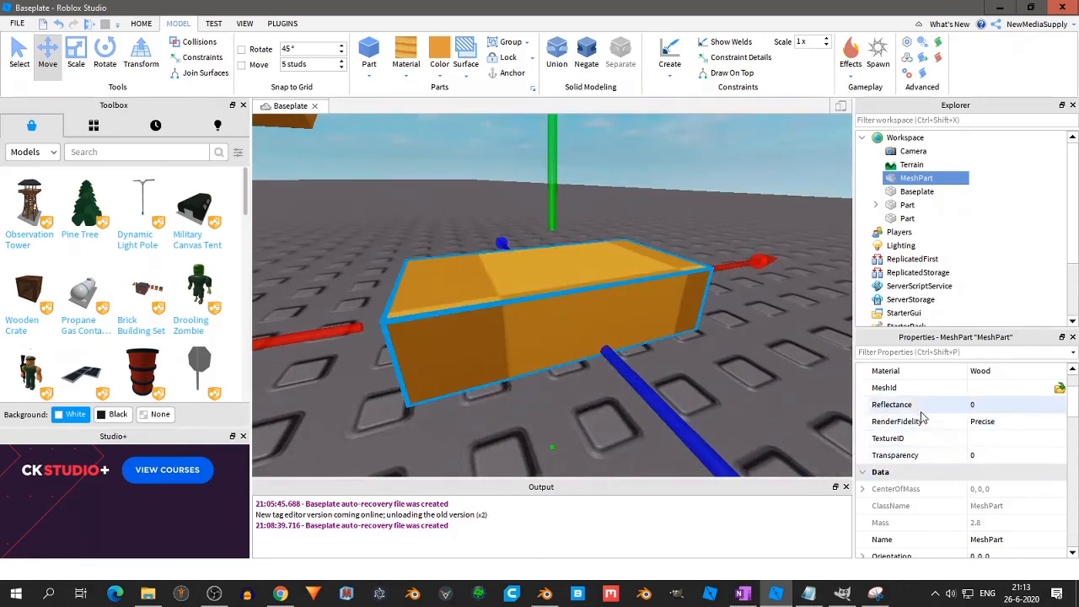
Load SuzanneFBX.fbx from the Tutorial_Roblox folder as the MeshPart's MeshId, declining to move the mesh to its stored location
{"action": "scroll", "coordinate": [928, 419], "scroll_direction": "up", "scroll_amount": 3}
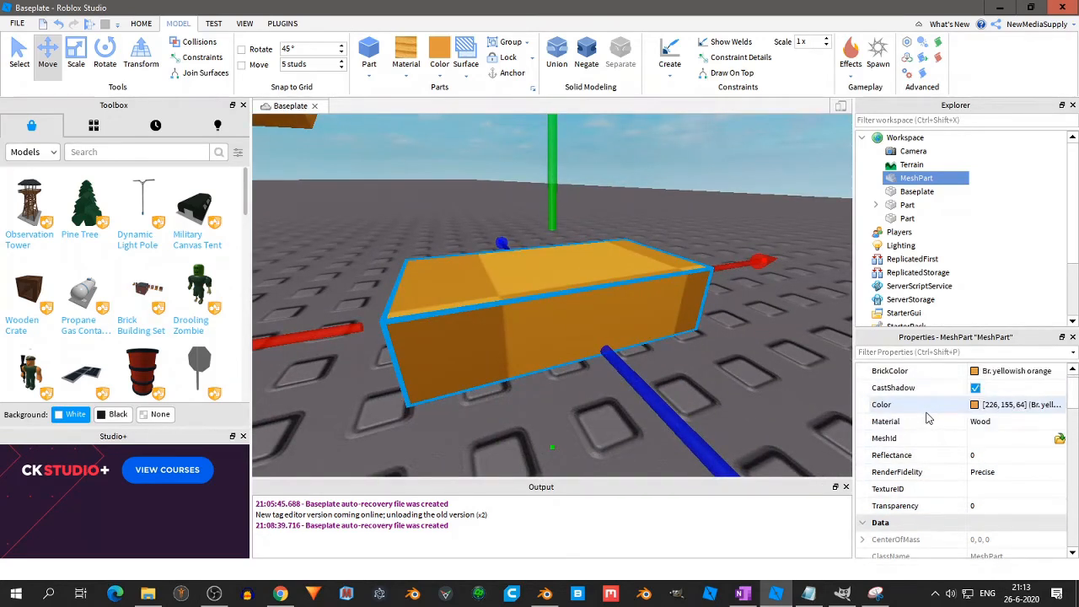
{"action": "scroll", "coordinate": [885, 447], "scroll_direction": "up", "scroll_amount": 1}
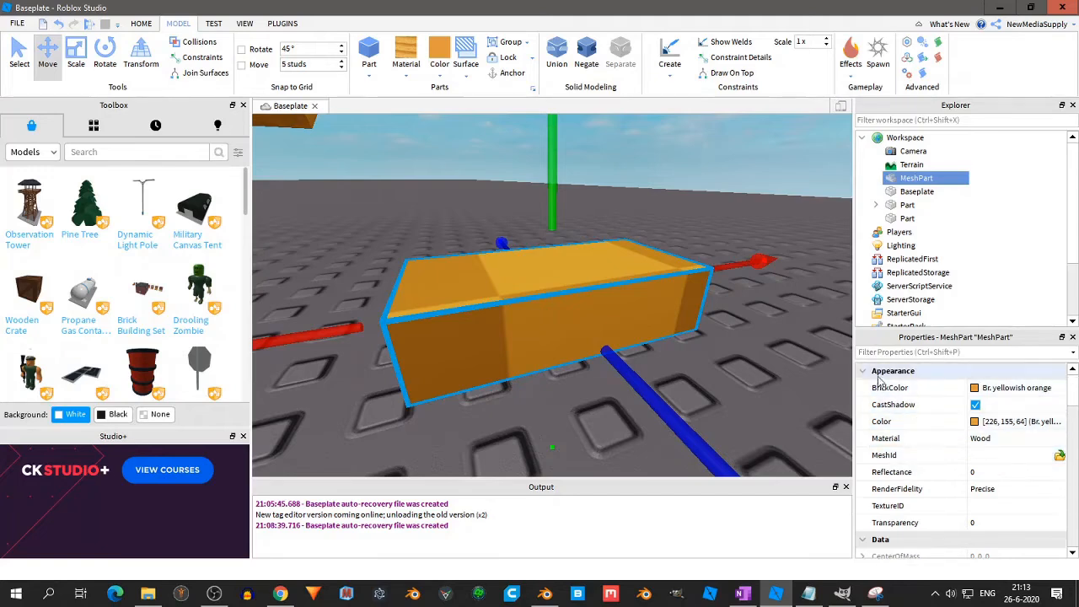
{"action": "left_click", "coordinate": [1061, 456]}
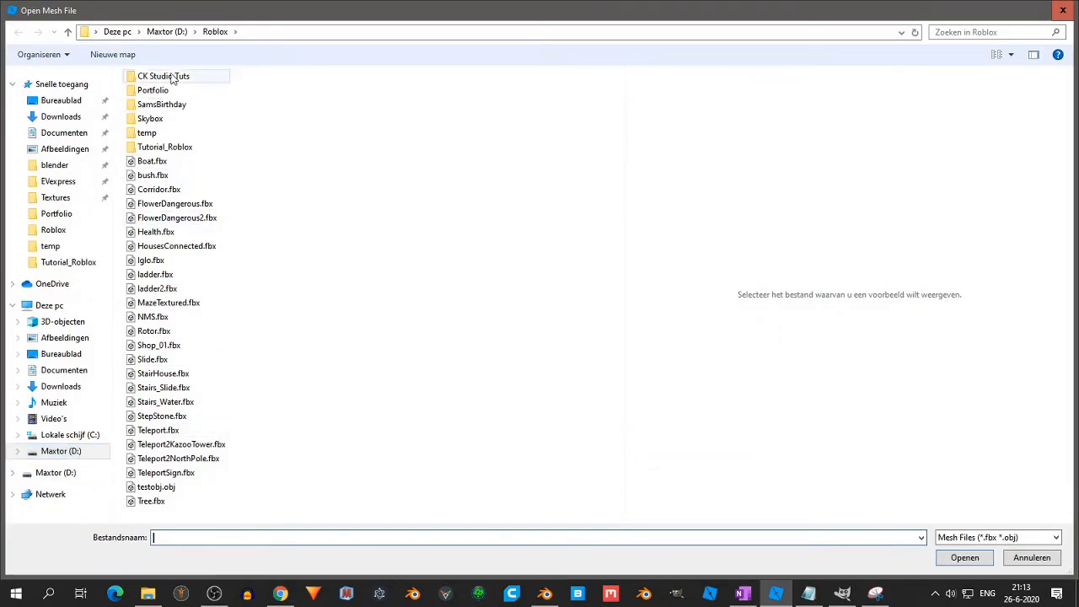
{"action": "left_click", "coordinate": [165, 150]}
{"action": "double_click", "coordinate": [165, 150]}
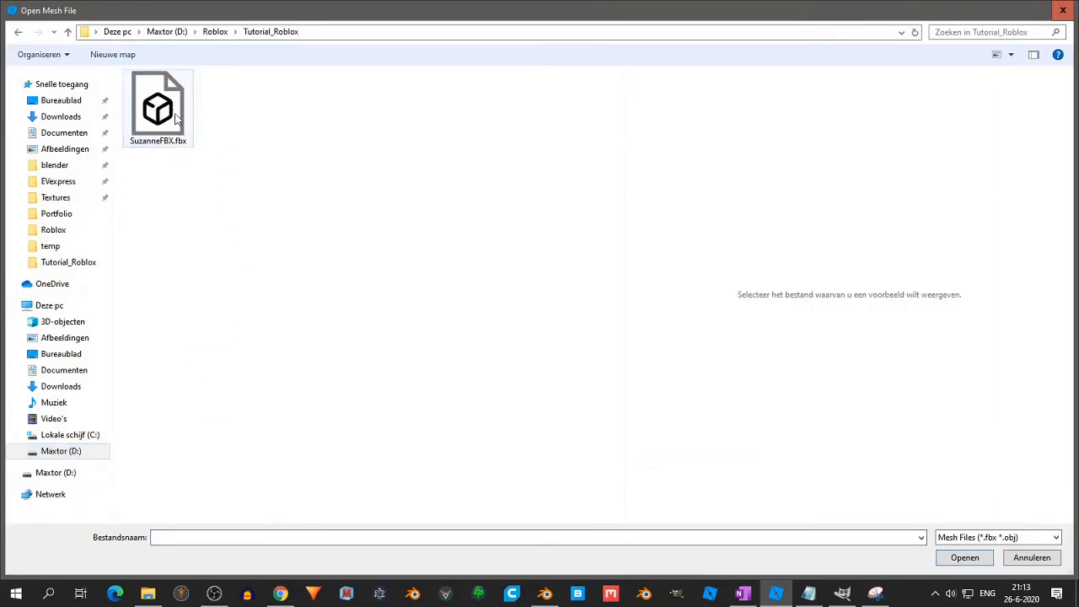
{"action": "double_click", "coordinate": [181, 140]}
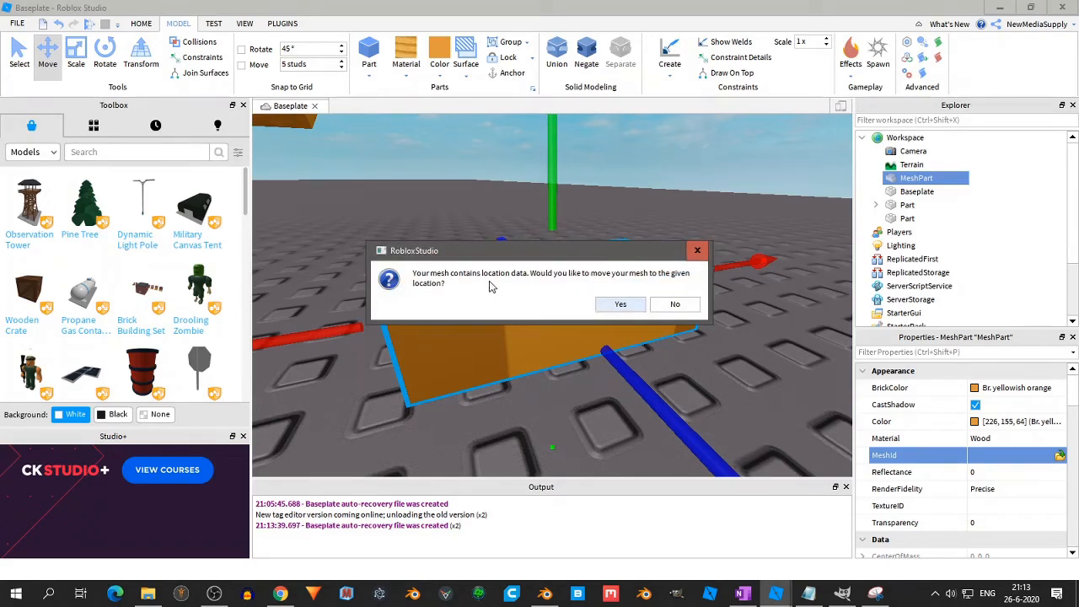
{"action": "left_click", "coordinate": [673, 307]}
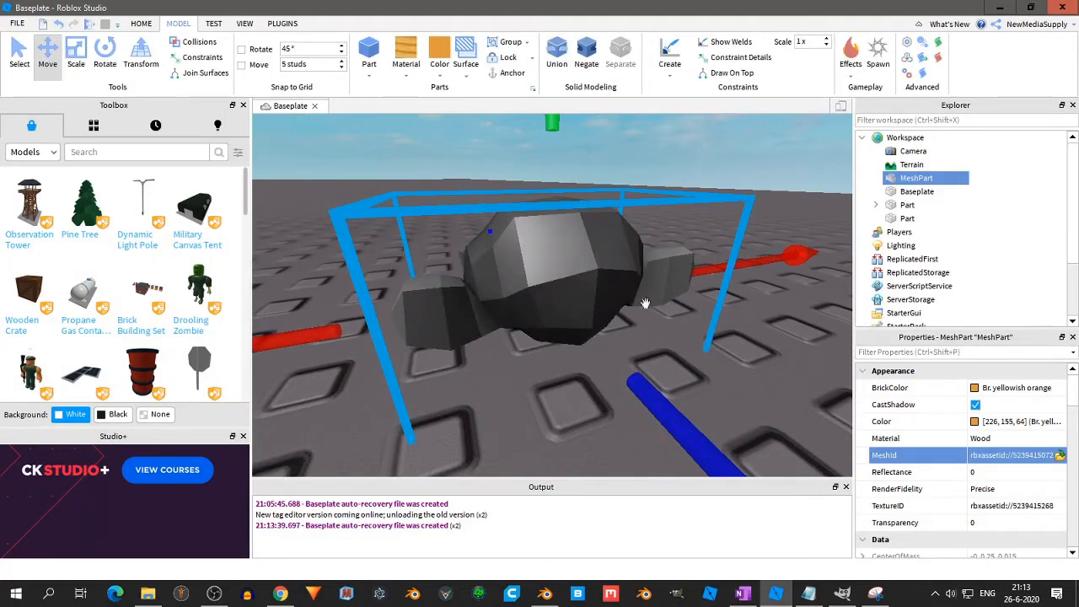
{"action": "right_click_drag", "start_coordinate": [432, 274], "coordinate": [408, 271]}
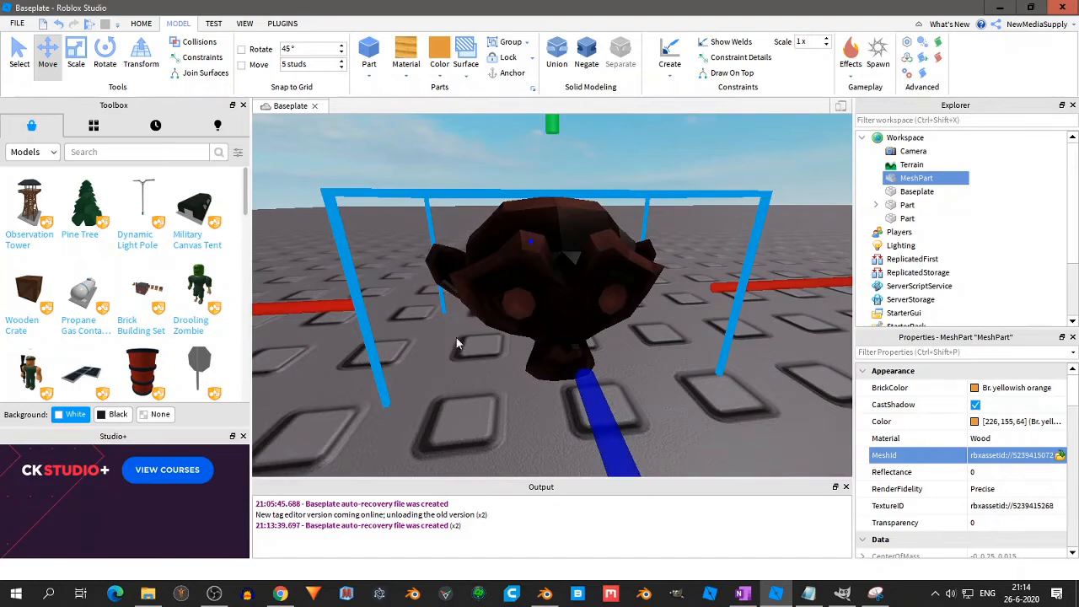
Switch to Blender, deselect Suzanne and set the Material Preview lighting to the dark, sunset-like environment, trying the black studio one first
{"action": "left_click", "coordinate": [545, 594]}
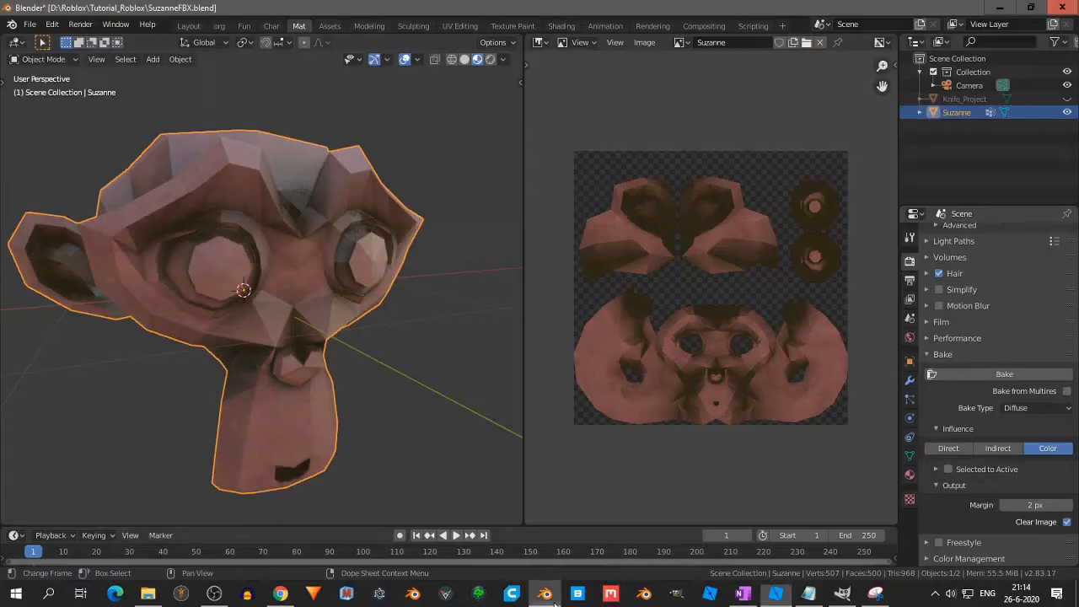
{"action": "left_click", "coordinate": [546, 594]}
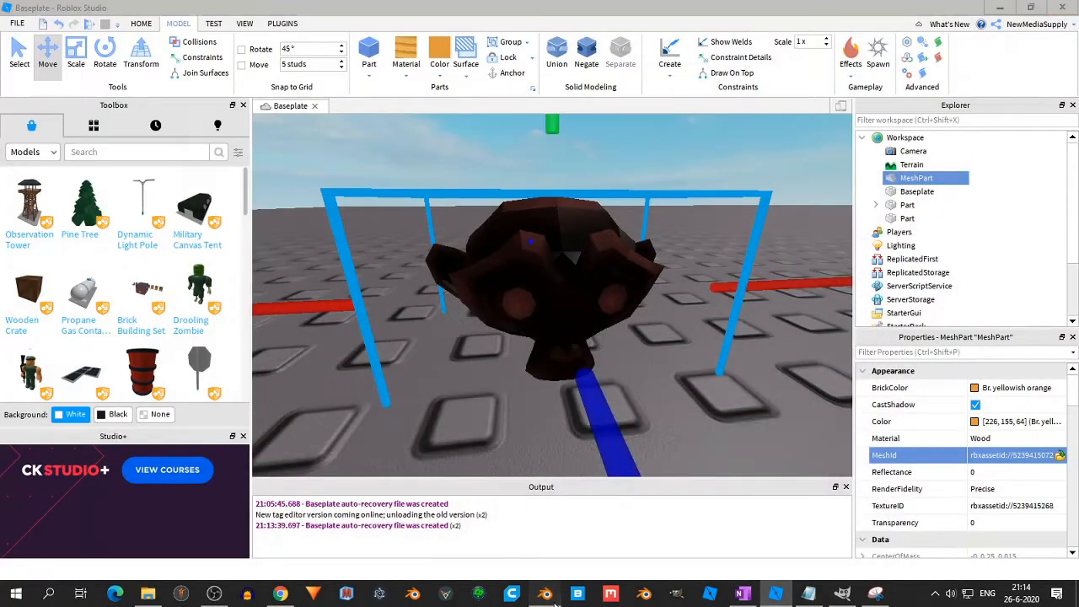
{"action": "left_click", "coordinate": [545, 594]}
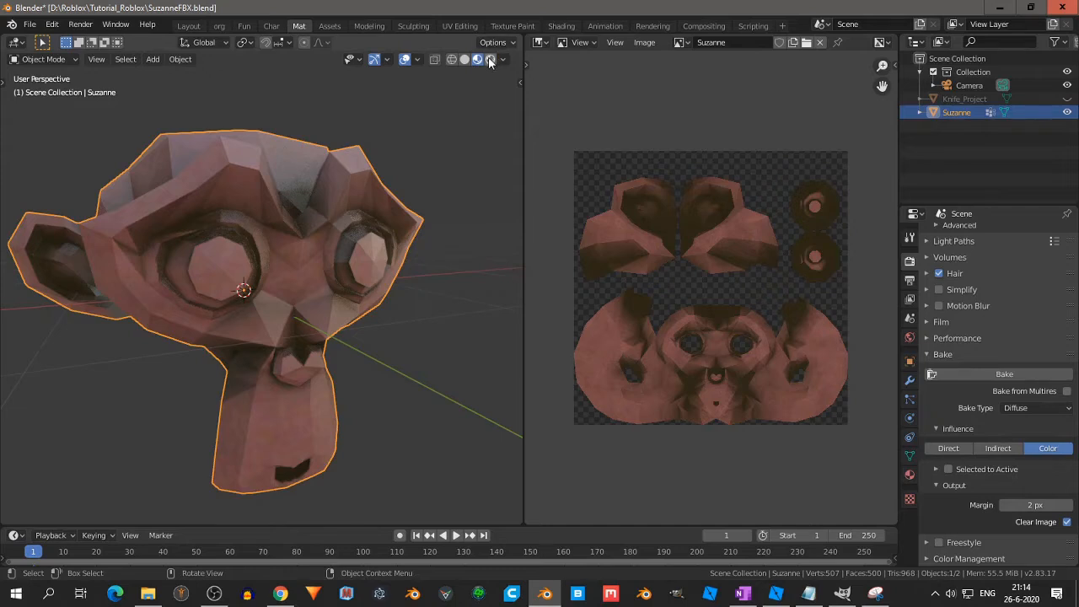
{"action": "key", "text": "alt+a"}
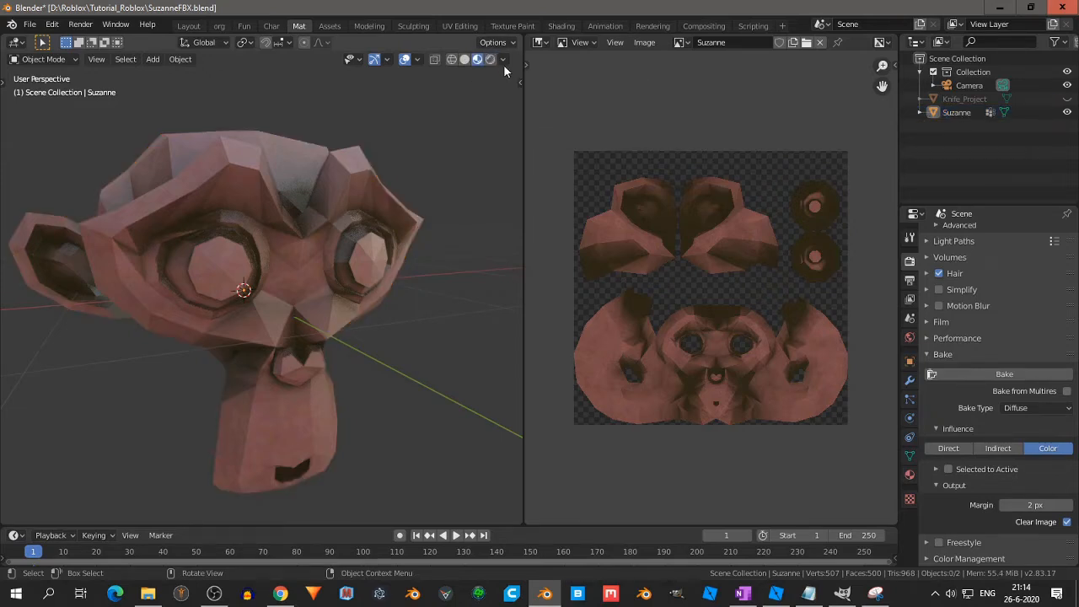
{"action": "left_click", "coordinate": [502, 59]}
{"action": "left_click", "coordinate": [492, 173]}
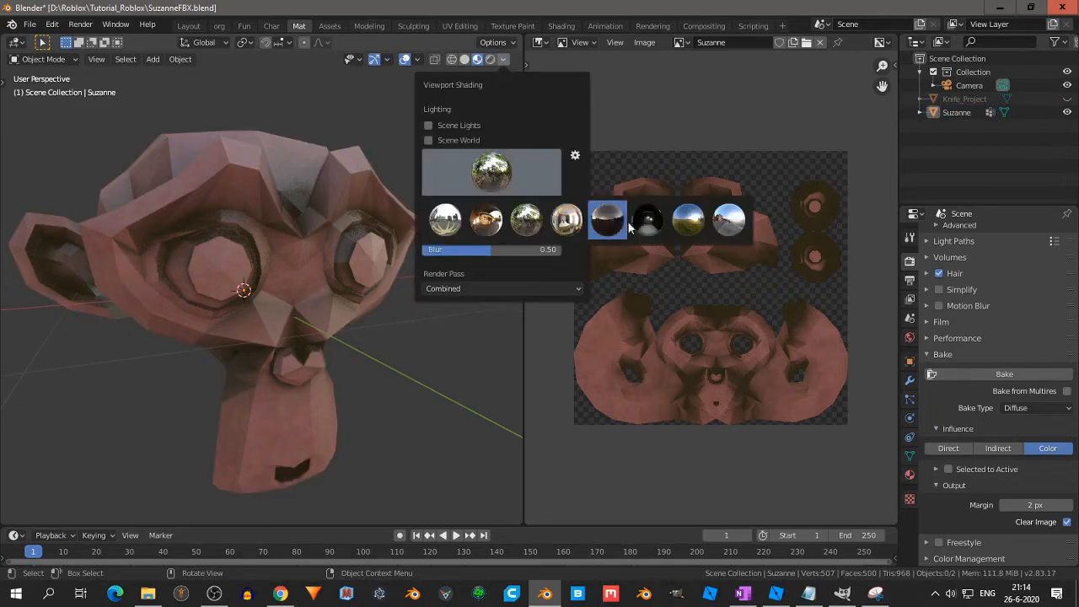
{"action": "left_click", "coordinate": [646, 219]}
{"action": "left_click", "coordinate": [535, 172]}
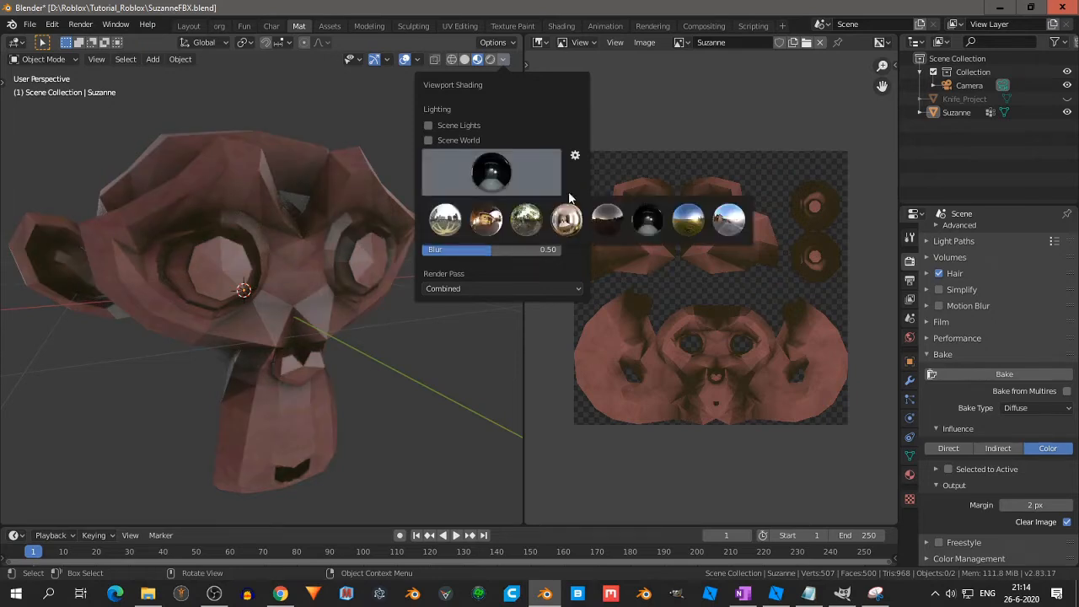
{"action": "left_click", "coordinate": [604, 220]}
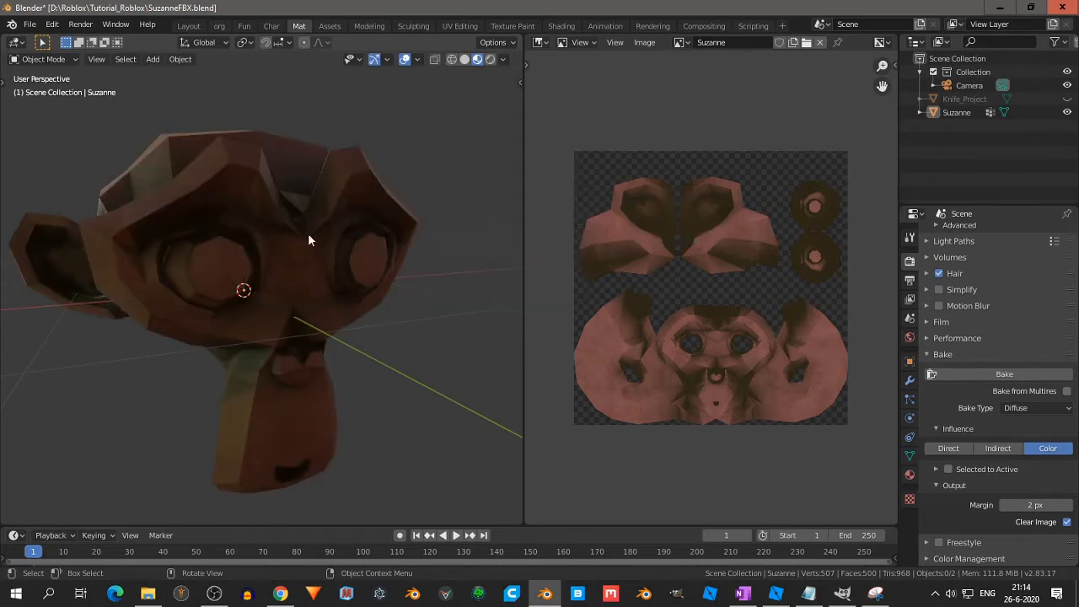
{"action": "right_click", "coordinate": [273, 256]}
{"action": "middle_click_drag", "start_coordinate": [238, 189], "coordinate": [233, 234]}
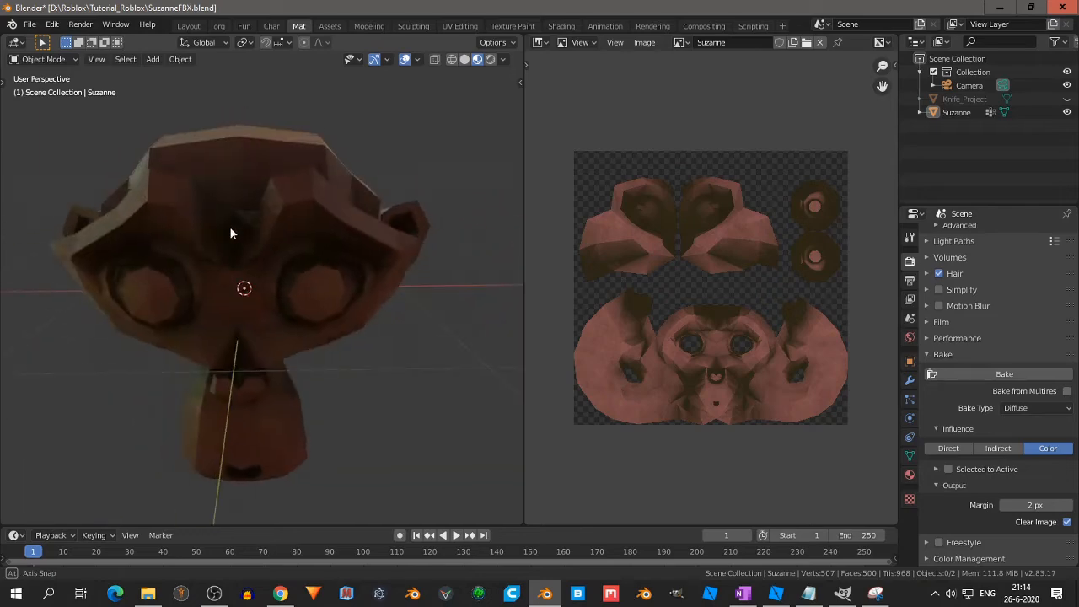
Return to Roblox Studio and examine the textured Suzanne mesh from several sides and distances
{"action": "left_click", "coordinate": [778, 595]}
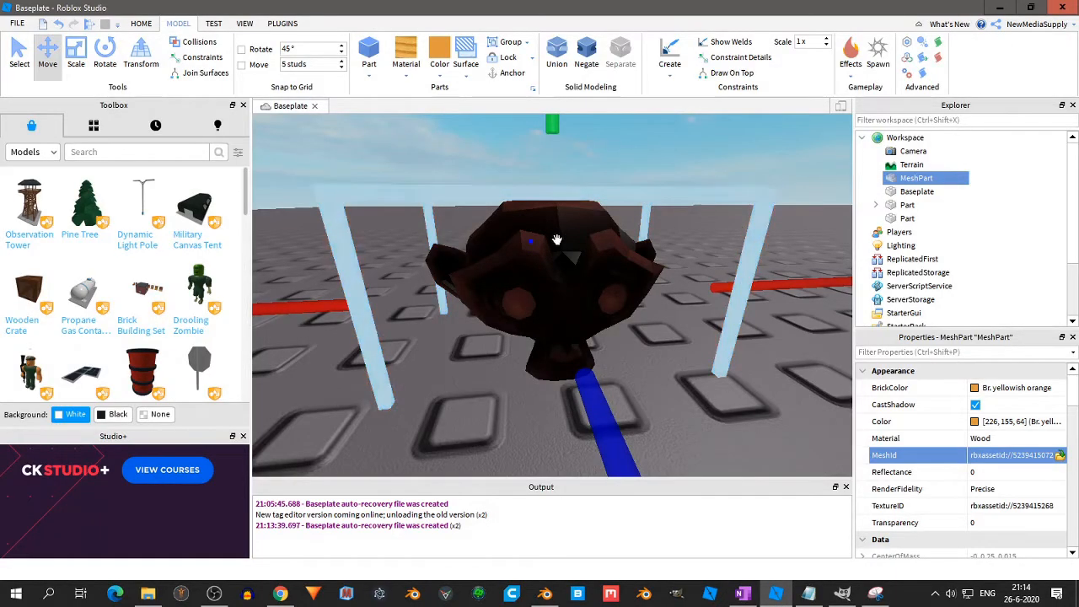
{"action": "scroll", "coordinate": [558, 240], "scroll_direction": "down", "scroll_amount": 4}
{"action": "scroll", "coordinate": [560, 241], "scroll_direction": "up", "scroll_amount": 4}
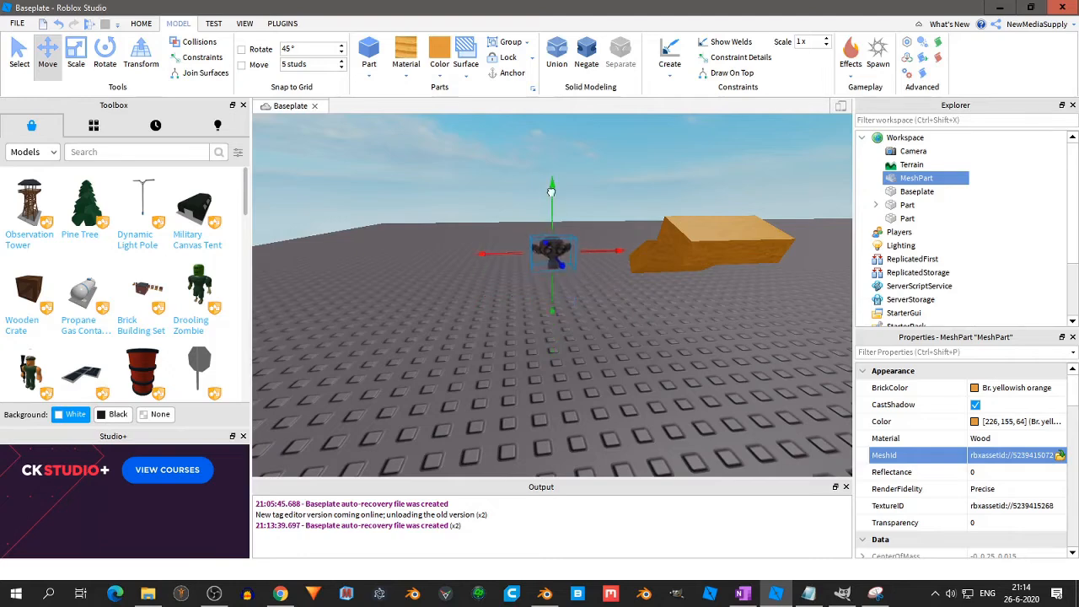
{"action": "scroll", "coordinate": [580, 235], "scroll_direction": "up", "scroll_amount": 3}
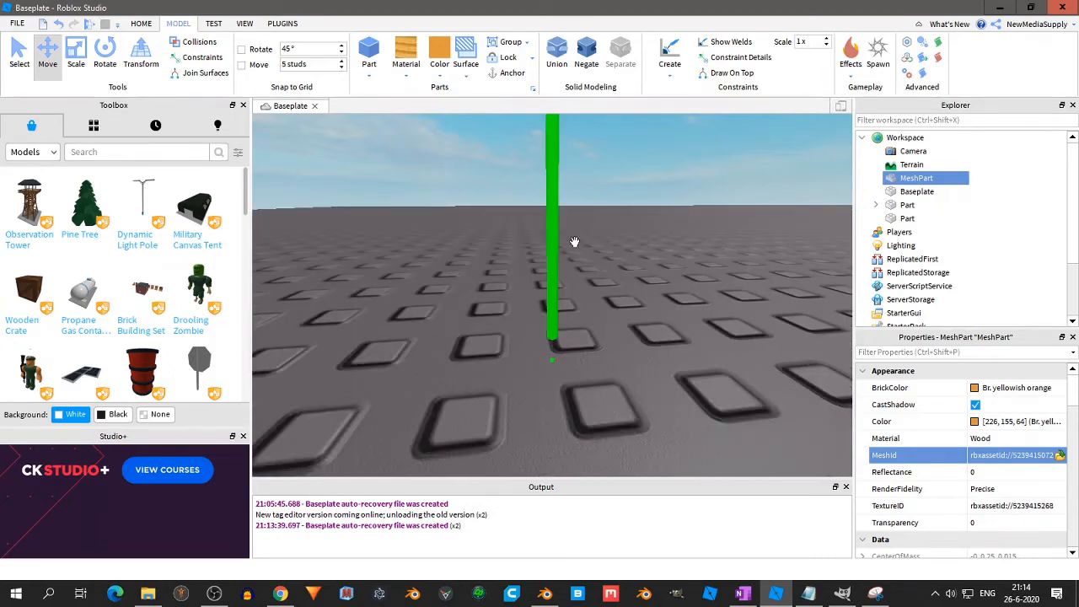
{"action": "scroll", "coordinate": [574, 243], "scroll_direction": "down", "scroll_amount": 3}
{"action": "right_click_drag", "start_coordinate": [577, 270], "coordinate": [577, 270]}
{"action": "right_click_drag", "start_coordinate": [577, 270], "coordinate": [576, 270]}
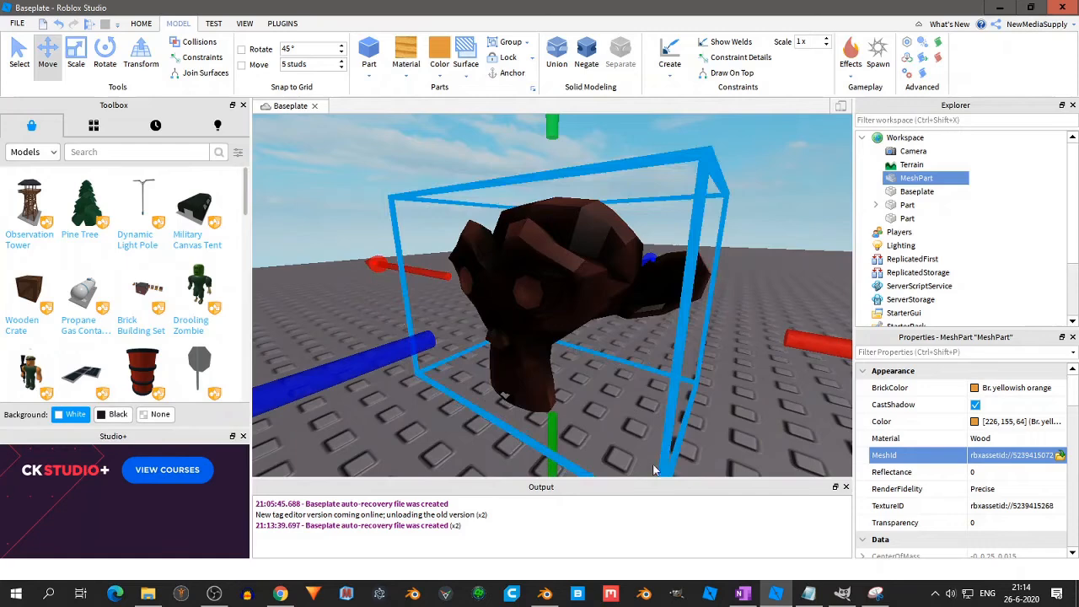
Switch to the OneNote notes, open the page "Fastest way to learn scripting." and follow its Roblox Education adventure-game link
{"action": "left_click", "coordinate": [747, 597]}
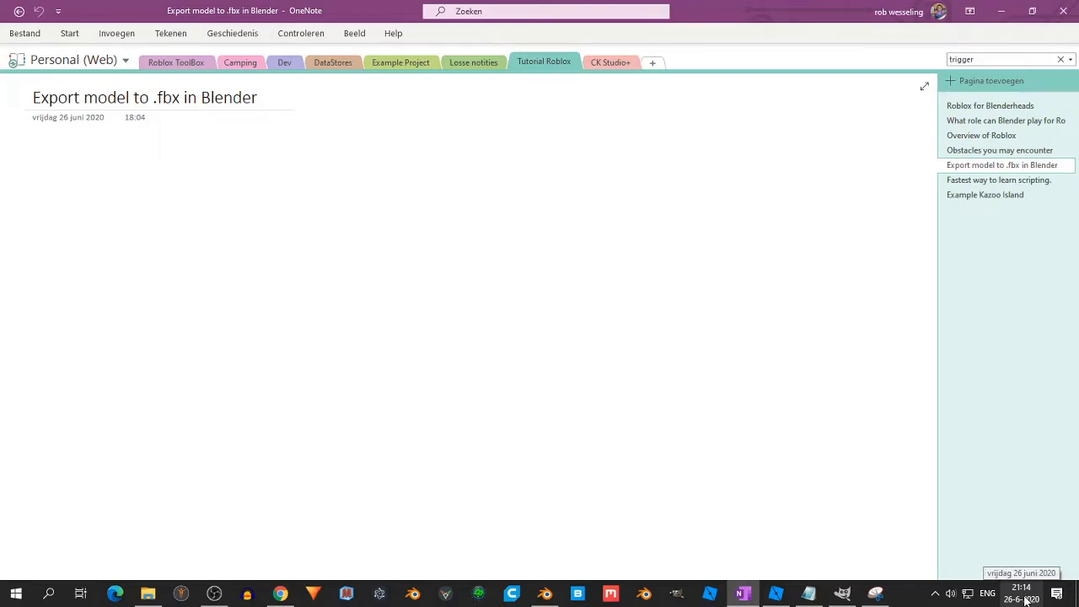
{"action": "left_click", "coordinate": [998, 183]}
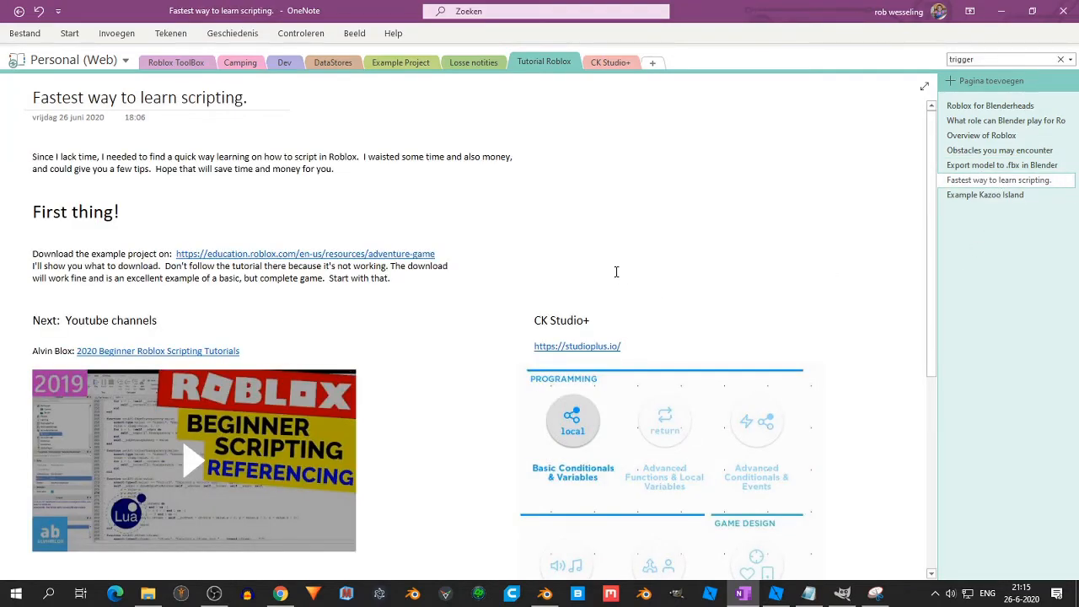
{"action": "left_click", "coordinate": [285, 255]}
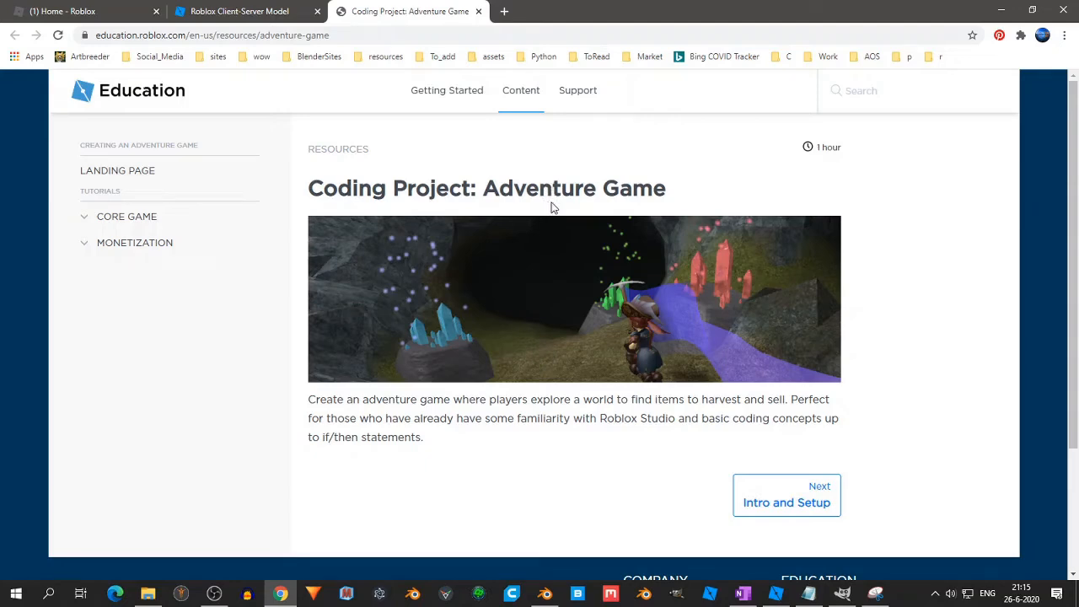
Look over the Coding Project: Adventure Game page and expand its Core Game tutorial list
{"action": "scroll", "coordinate": [553, 202], "scroll_direction": "down", "scroll_amount": 2}
{"action": "scroll", "coordinate": [526, 228], "scroll_direction": "up", "scroll_amount": 2}
{"action": "left_click", "coordinate": [84, 221]}
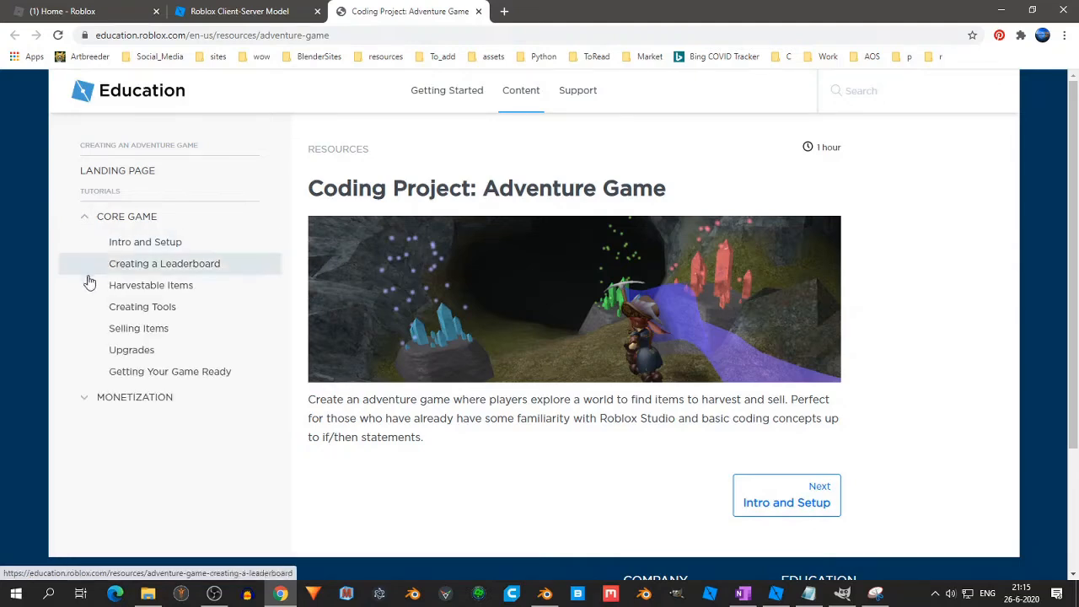
Expand the Monetization tutorial list and continue to the Intro and Setup page of the adventure game project
{"action": "left_click", "coordinate": [85, 400]}
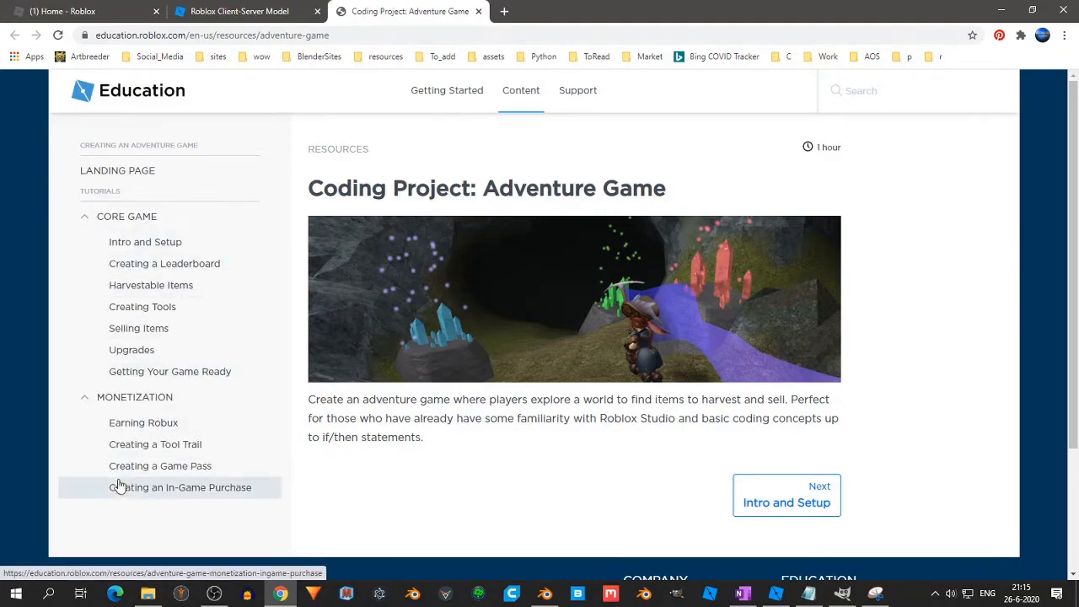
{"action": "scroll", "coordinate": [210, 456], "scroll_direction": "down", "scroll_amount": 3}
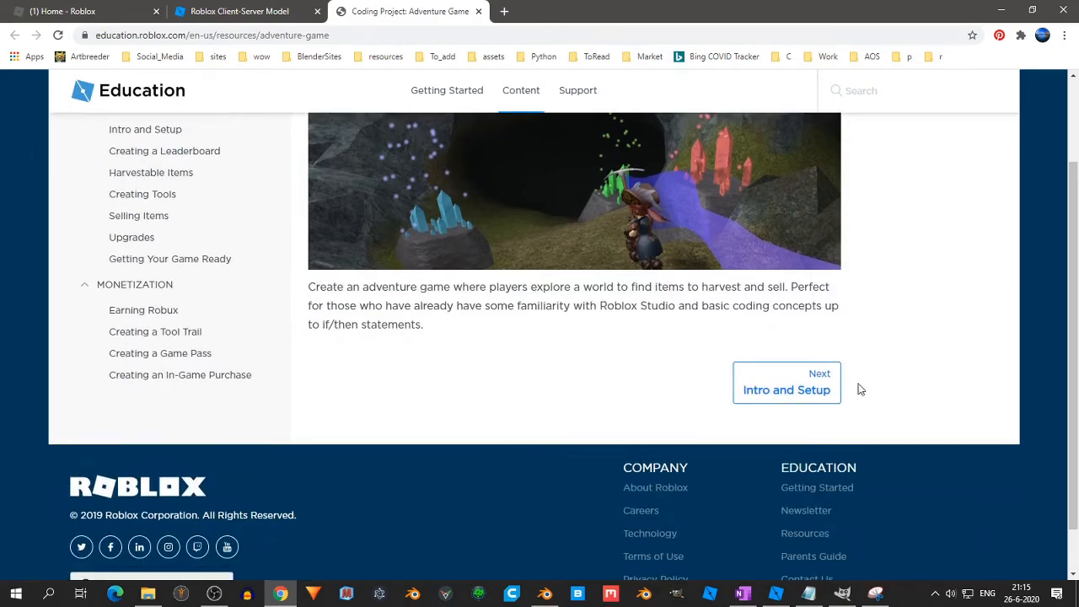
{"action": "left_click", "coordinate": [804, 390]}
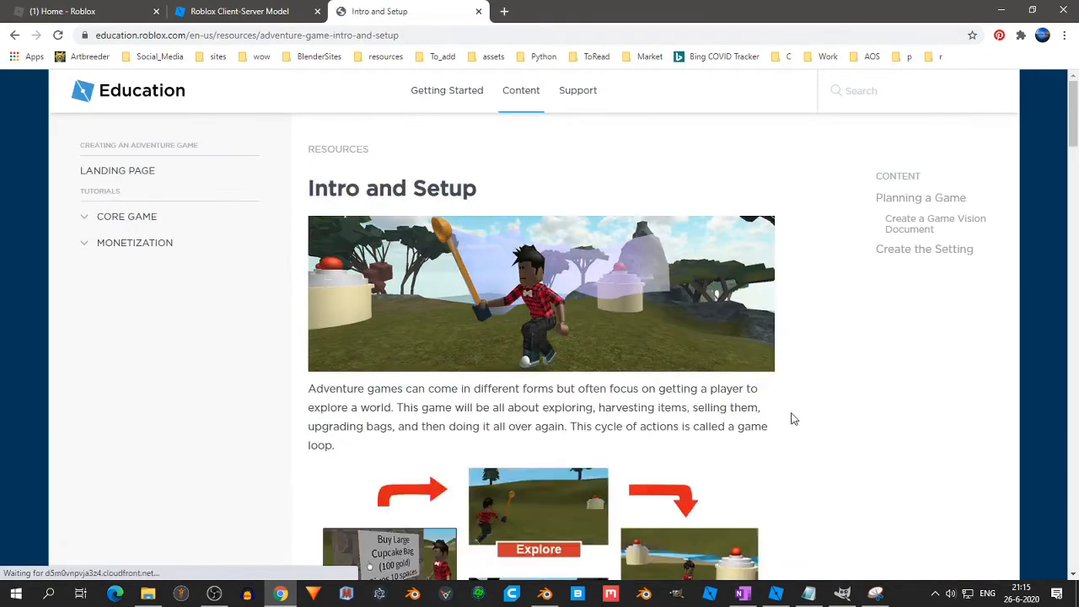
Read through the Intro and Setup page, covering game mechanics, the game vision document and the Create the Setting instructions
{"action": "scroll", "coordinate": [733, 397], "scroll_direction": "down", "scroll_amount": 2}
{"action": "scroll", "coordinate": [685, 379], "scroll_direction": "down", "scroll_amount": 7}
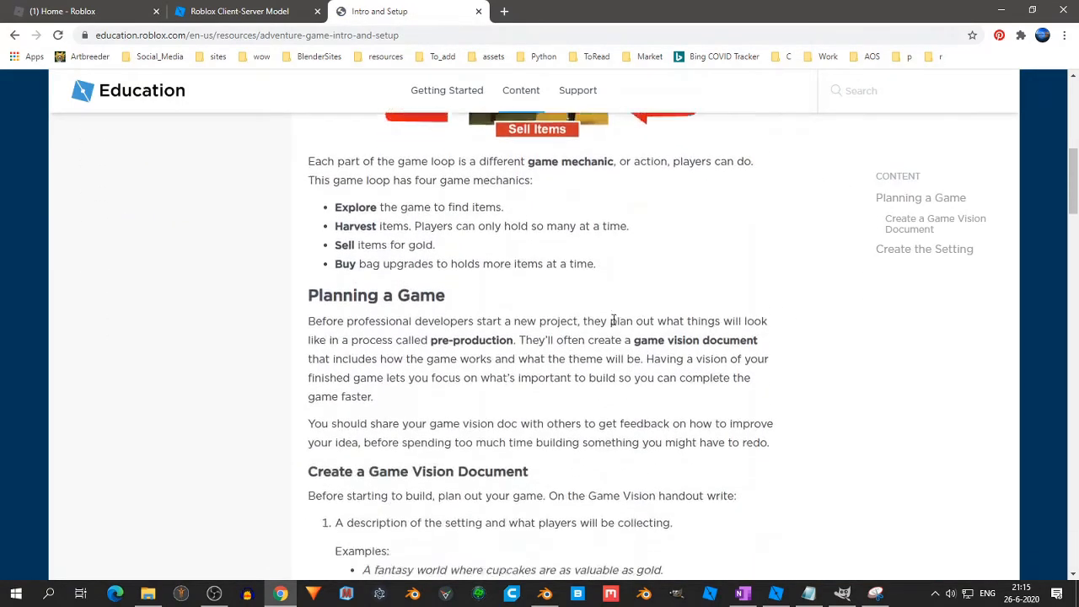
{"action": "scroll", "coordinate": [544, 359], "scroll_direction": "down", "scroll_amount": 9}
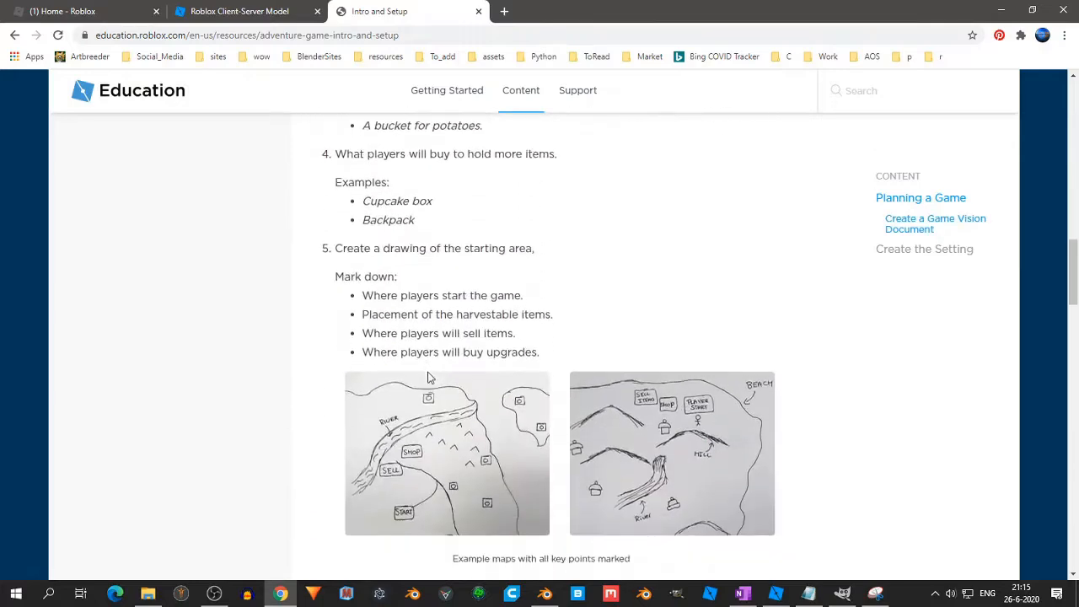
{"action": "scroll", "coordinate": [447, 386], "scroll_direction": "down", "scroll_amount": 2}
{"action": "scroll", "coordinate": [482, 270], "scroll_direction": "down", "scroll_amount": 4}
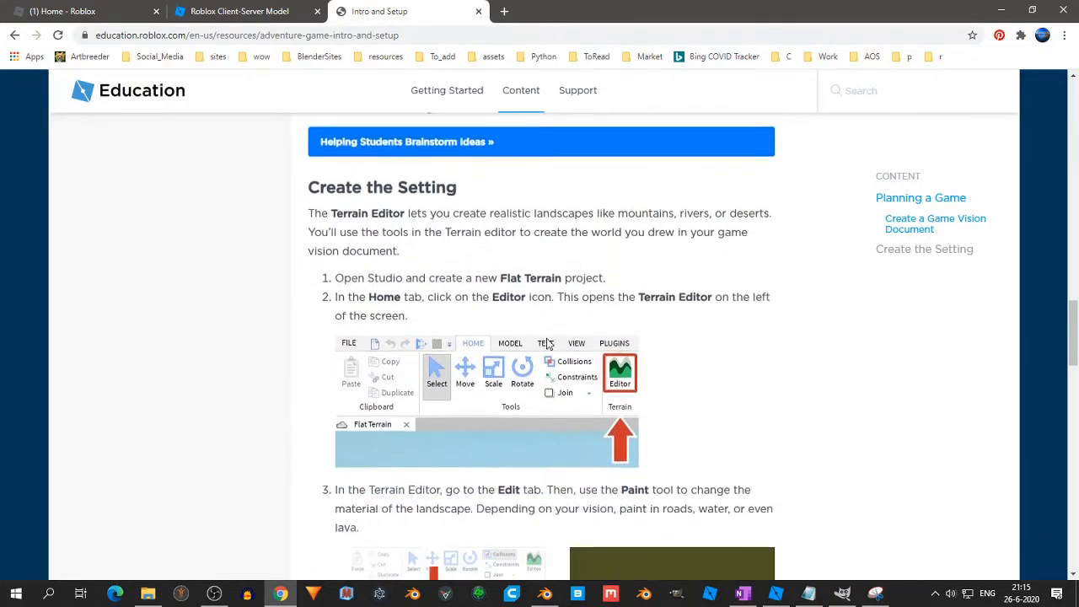
{"action": "scroll", "coordinate": [570, 380], "scroll_direction": "down", "scroll_amount": 5}
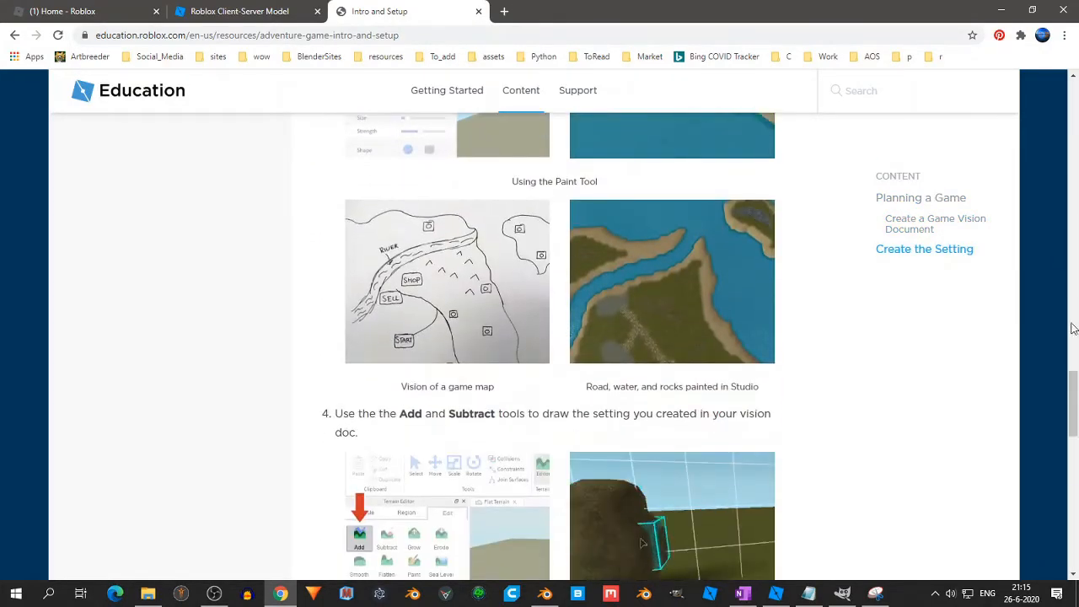
{"action": "left_click_drag", "start_coordinate": [1069, 383], "coordinate": [1075, 522]}
Continue to the Creating a Leaderboard page and examine its leaderstats script and Tracking Player Gold instructions
{"action": "left_click", "coordinate": [696, 436]}
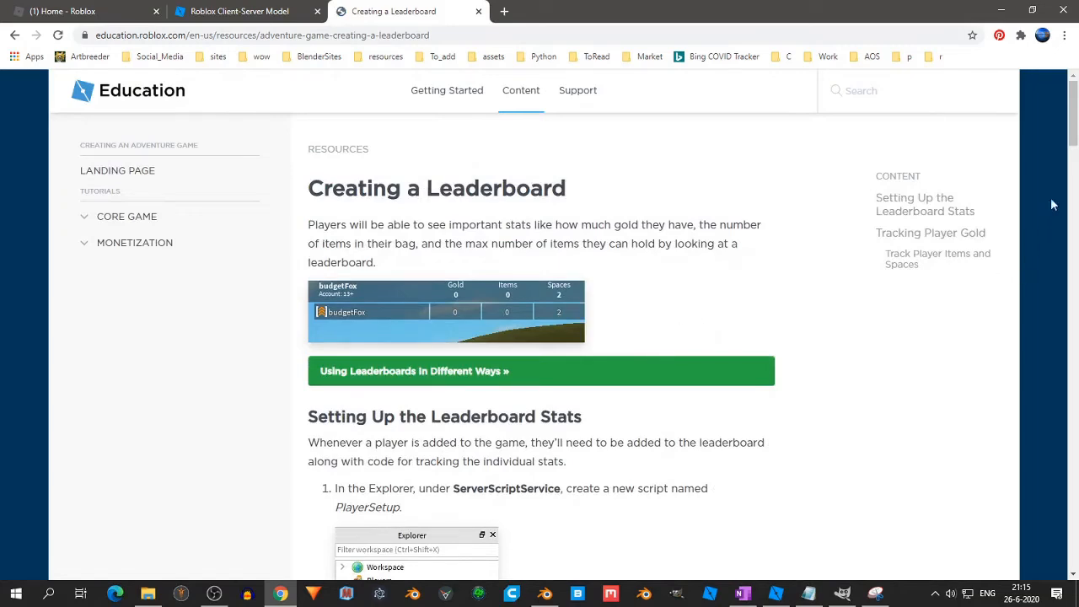
{"action": "left_click_drag", "start_coordinate": [1076, 126], "coordinate": [1076, 226]}
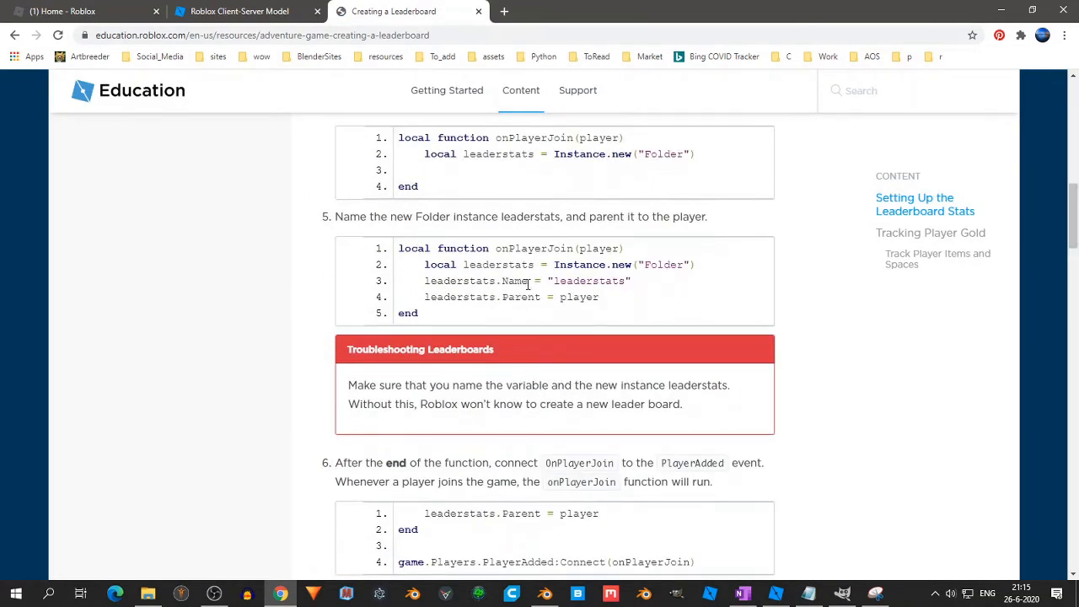
{"action": "scroll", "coordinate": [527, 286], "scroll_direction": "down", "scroll_amount": 1}
{"action": "scroll", "coordinate": [533, 295], "scroll_direction": "down", "scroll_amount": 2}
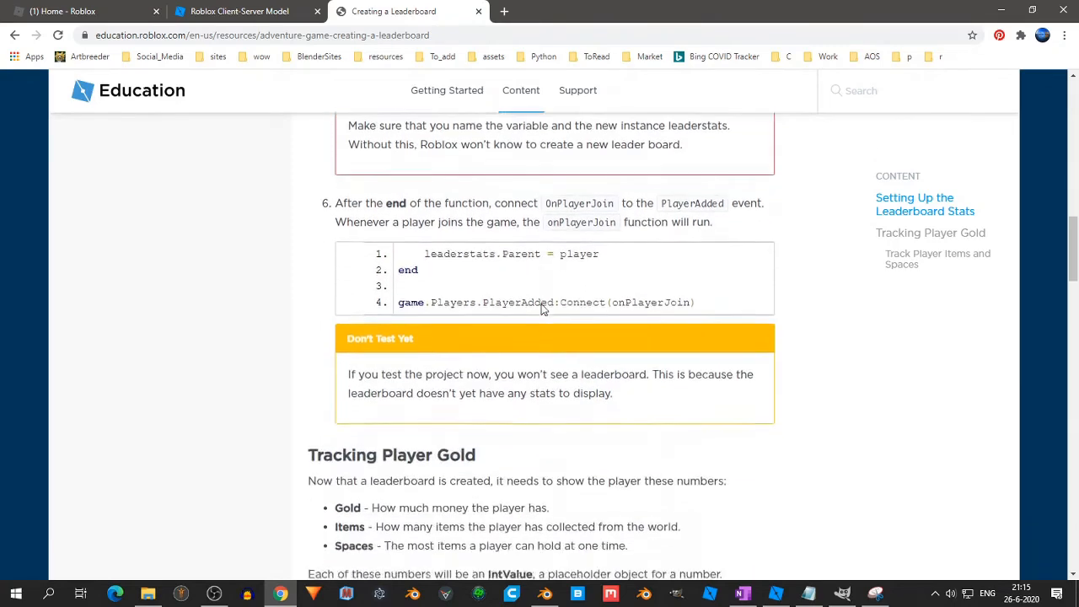
{"action": "scroll", "coordinate": [544, 310], "scroll_direction": "down", "scroll_amount": 3}
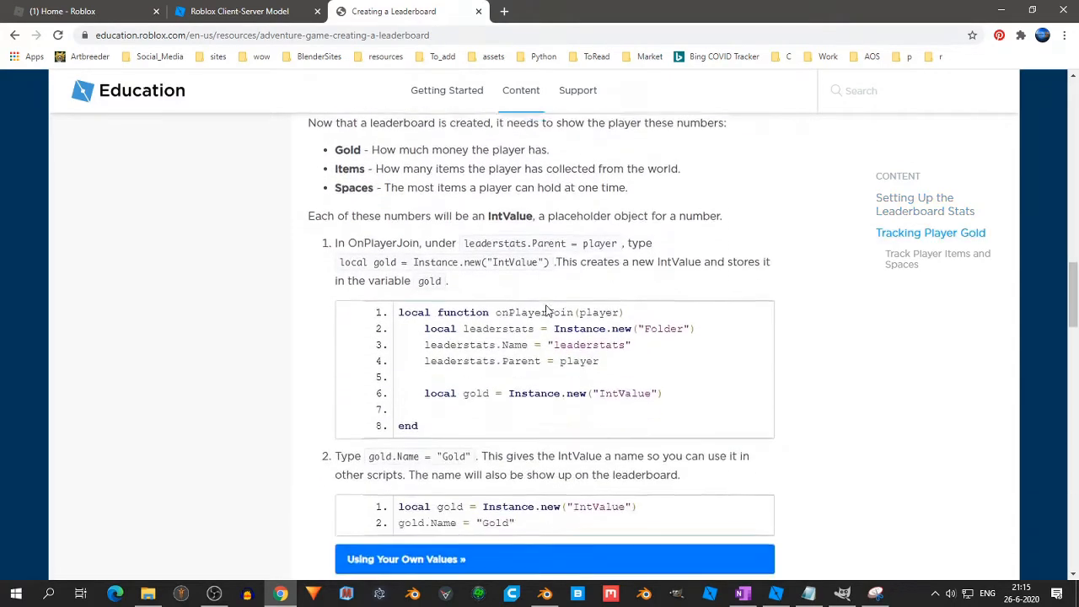
{"action": "scroll", "coordinate": [1028, 324], "scroll_direction": "down", "scroll_amount": 5}
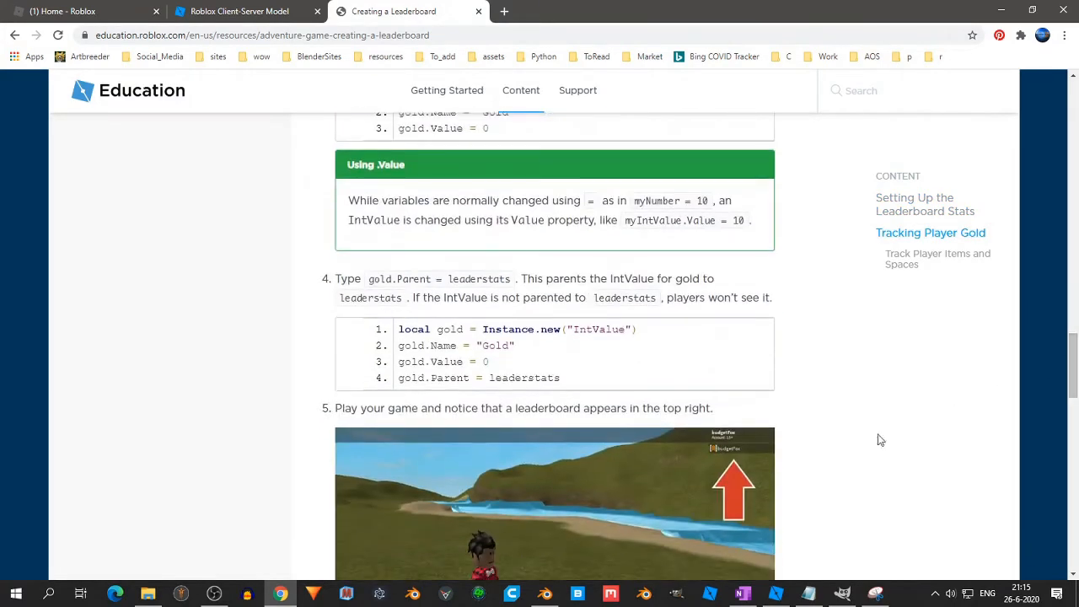
Check Roblox Studio briefly, return to the browser and look further down the leaderboard tutorial
{"action": "left_click", "coordinate": [776, 594]}
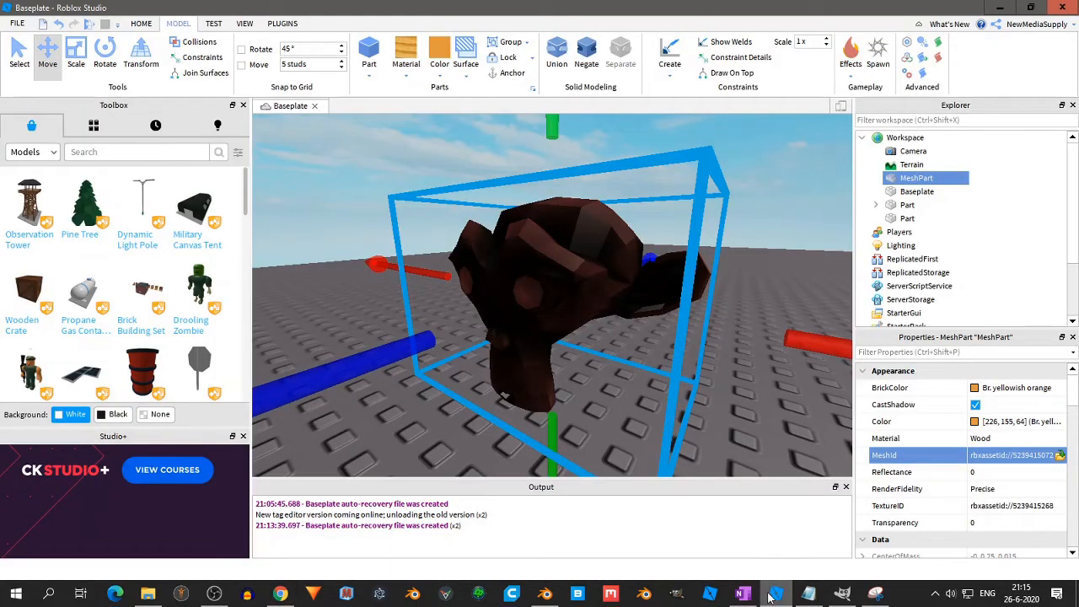
{"action": "left_click", "coordinate": [775, 601]}
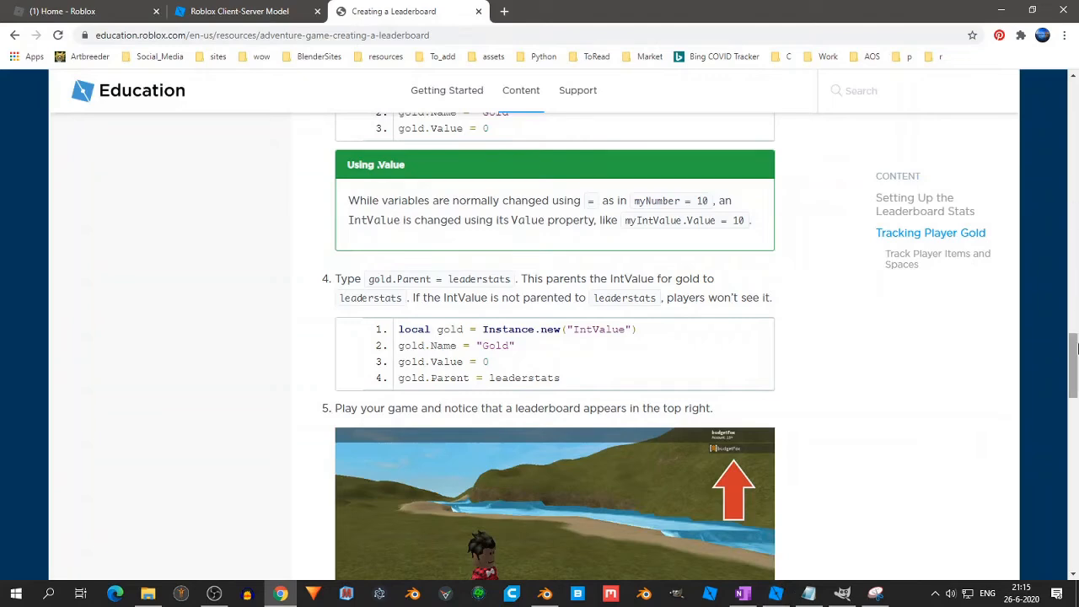
{"action": "left_click_drag", "start_coordinate": [1075, 349], "coordinate": [1076, 380]}
Switch to the OneNote notes and view the GamePassNotify and Leaderstats in SSS pages of the Example Project section
{"action": "left_click", "coordinate": [742, 593]}
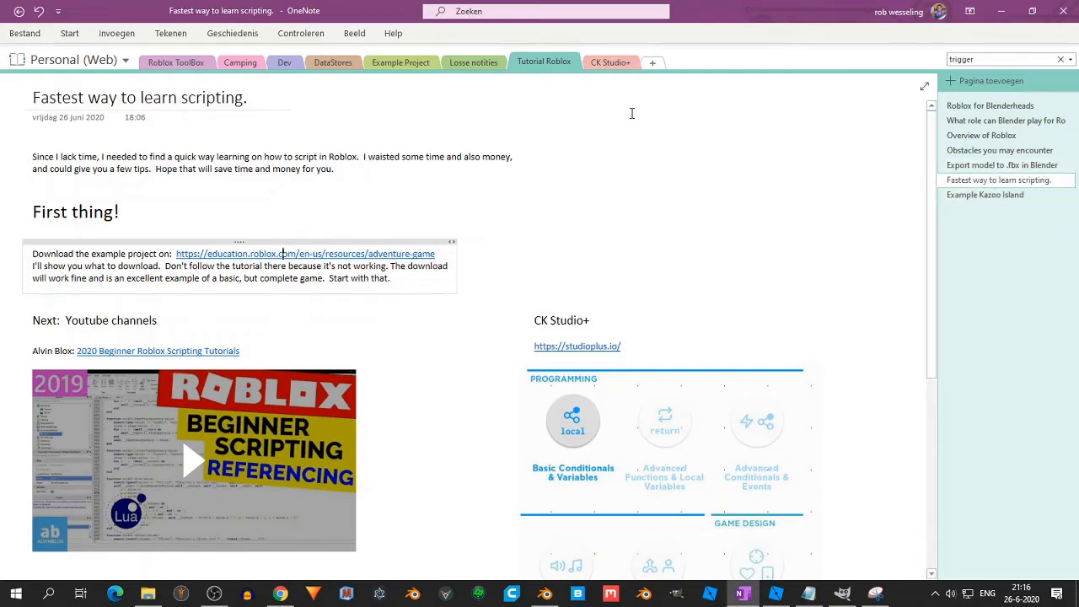
{"action": "left_click", "coordinate": [418, 62]}
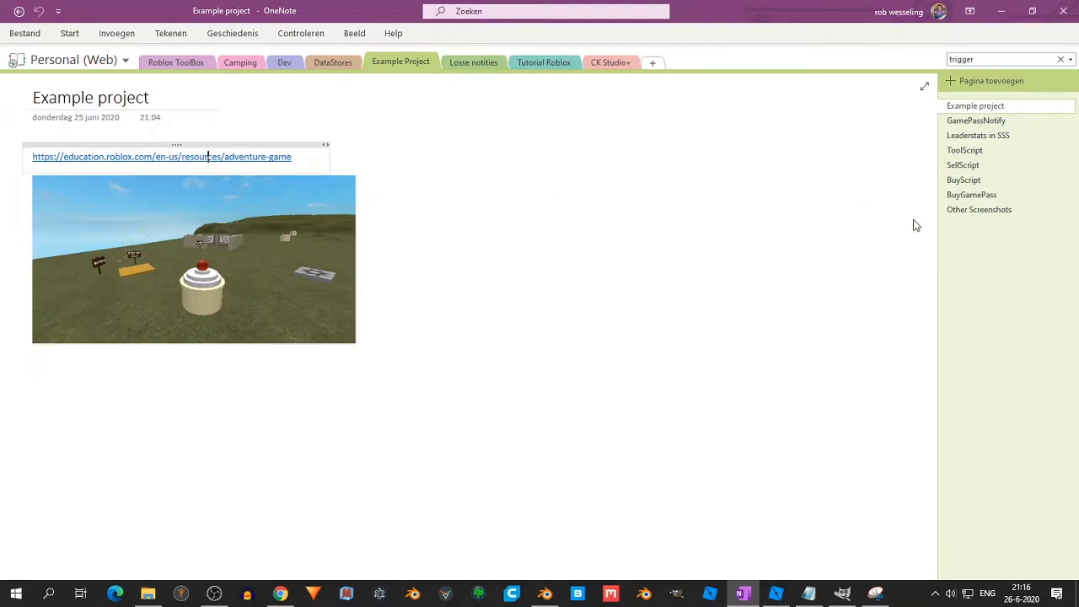
{"action": "left_click", "coordinate": [976, 126]}
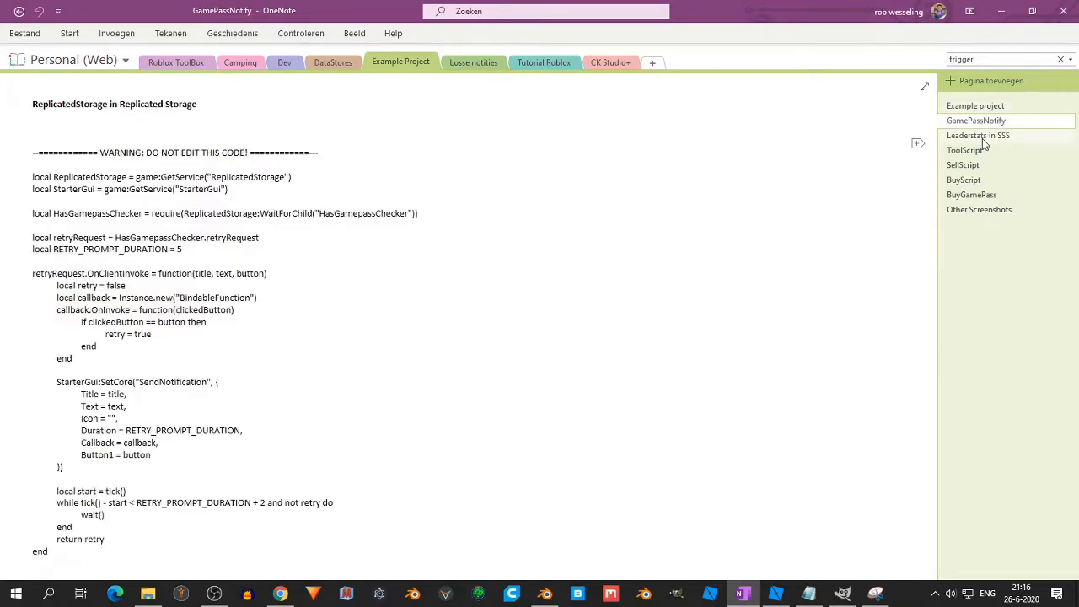
{"action": "left_click", "coordinate": [978, 135]}
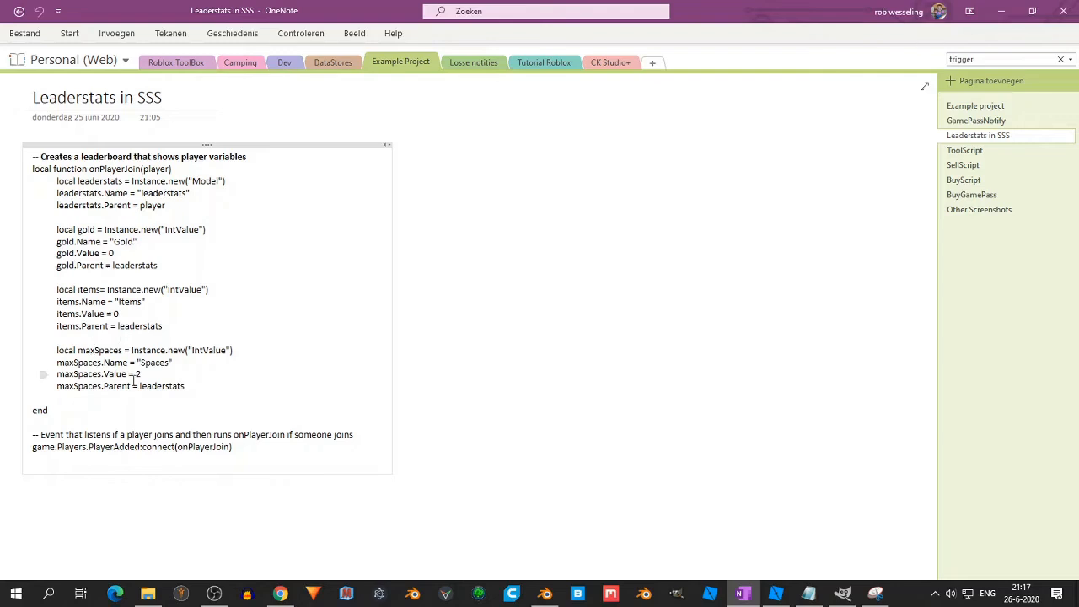
Open the ToolScript page and examine the script under Spoon in StarterPack
{"action": "left_click", "coordinate": [958, 154]}
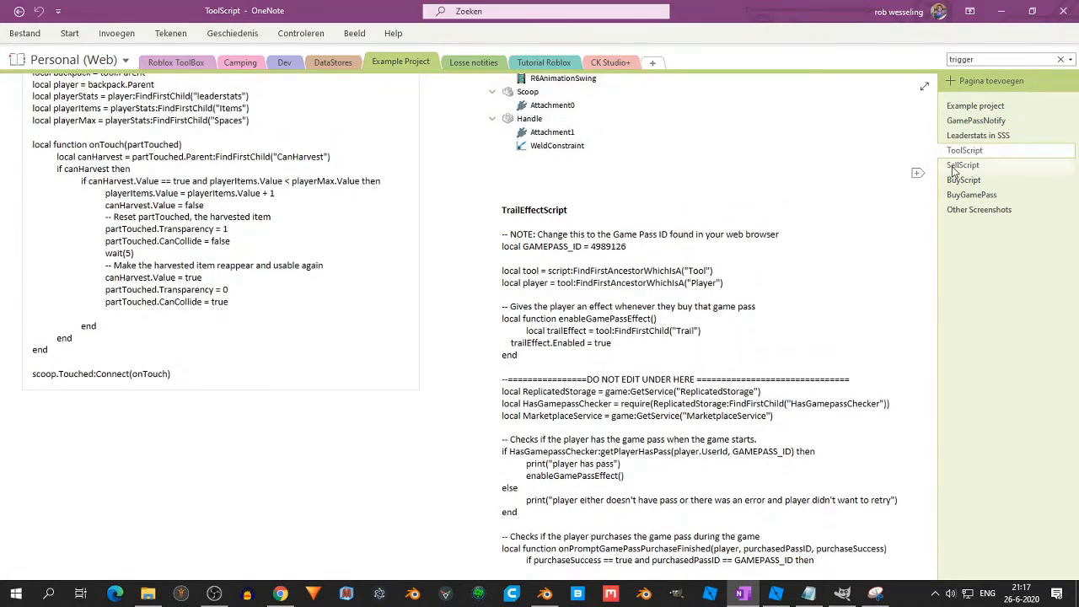
{"action": "scroll", "coordinate": [694, 188], "scroll_direction": "up", "scroll_amount": 2}
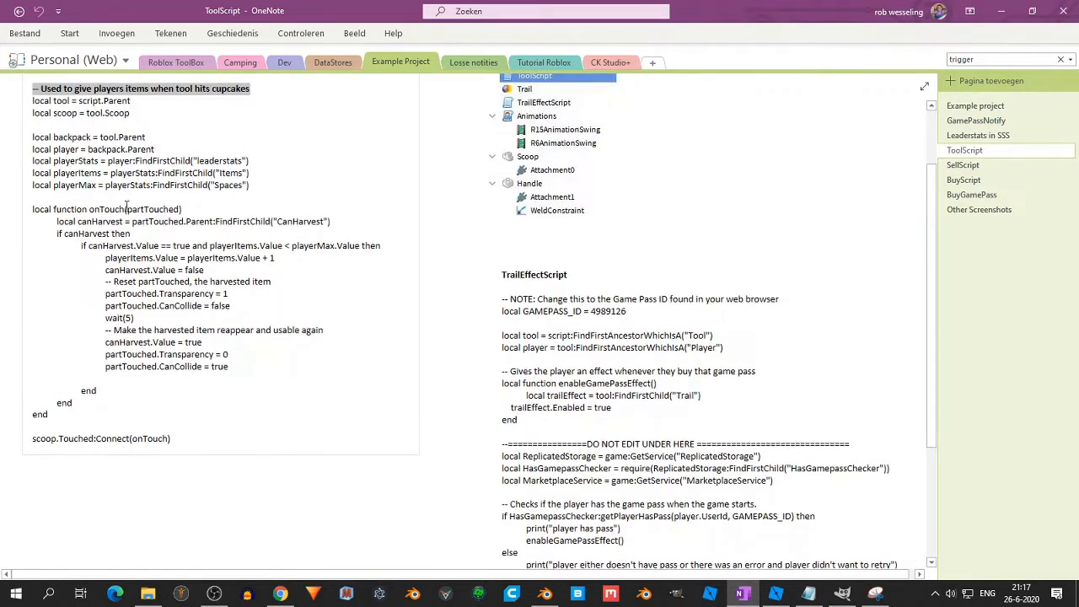
{"action": "scroll", "coordinate": [140, 238], "scroll_direction": "up", "scroll_amount": 1}
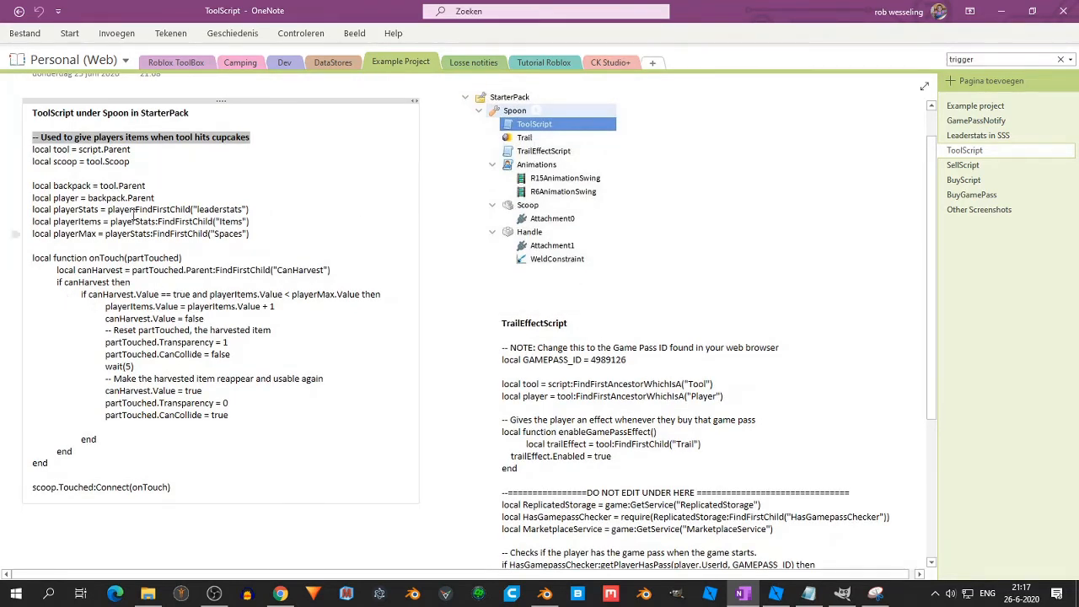
View the SellScript, BuyScript and BuyGamePass pages, check Roblox Studio briefly and return to the notes
{"action": "left_click", "coordinate": [961, 165]}
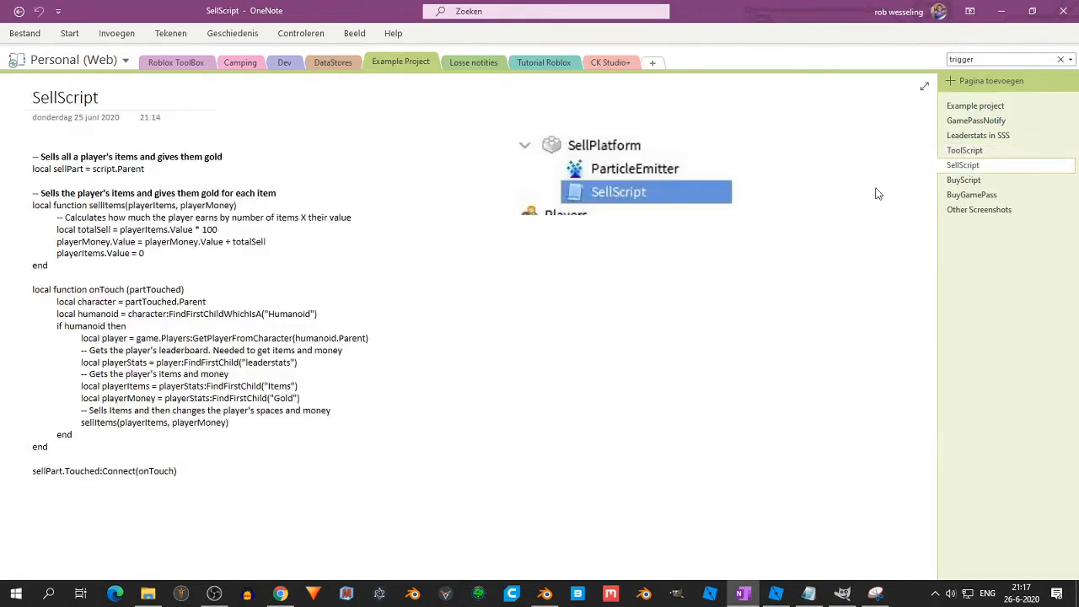
{"action": "left_click", "coordinate": [978, 181]}
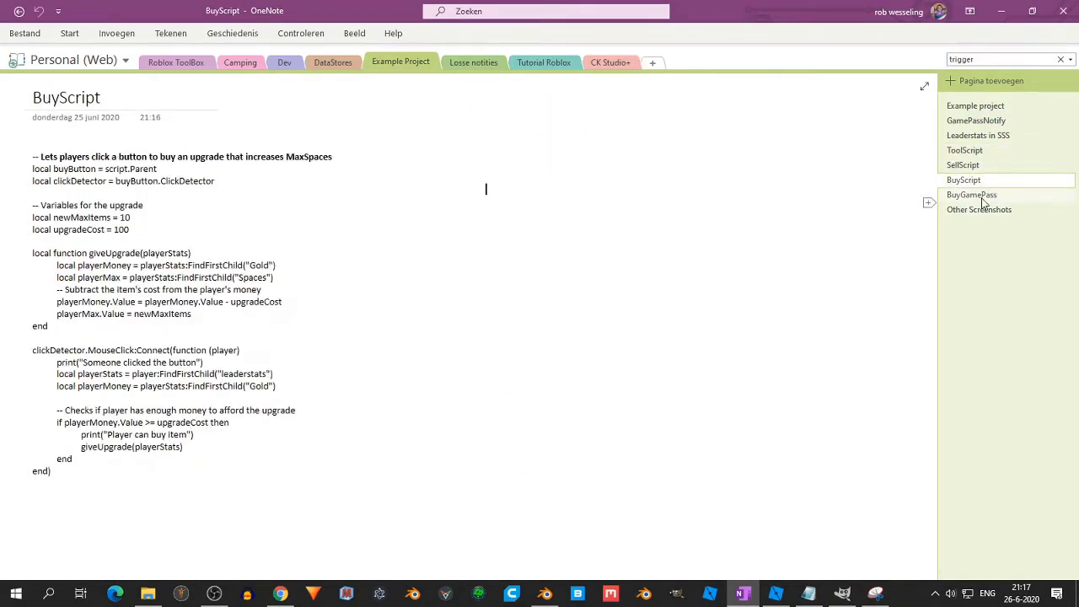
{"action": "left_click", "coordinate": [978, 194]}
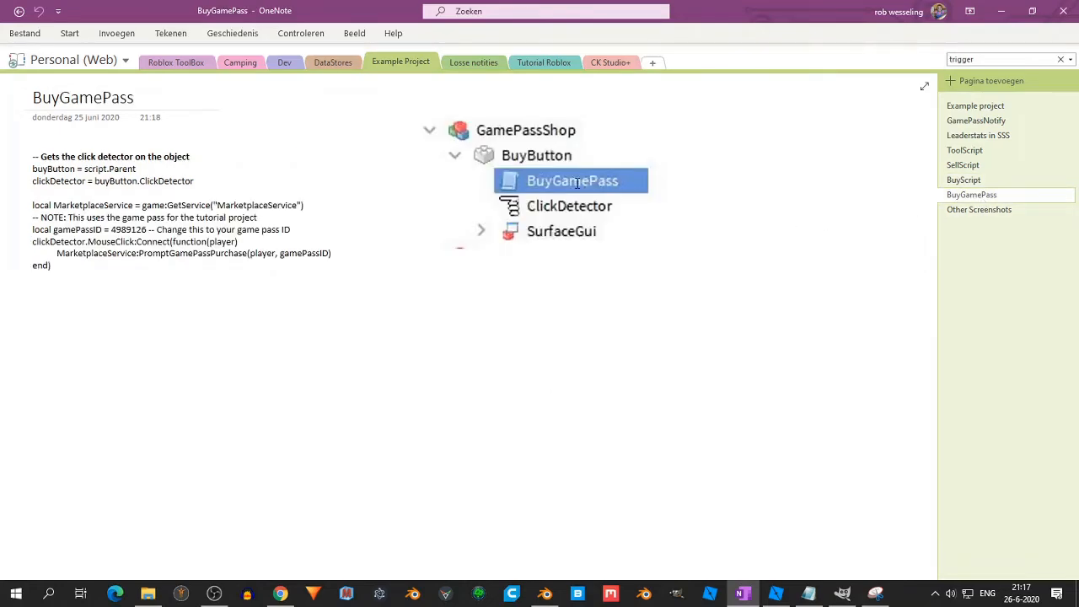
{"action": "left_click", "coordinate": [776, 593]}
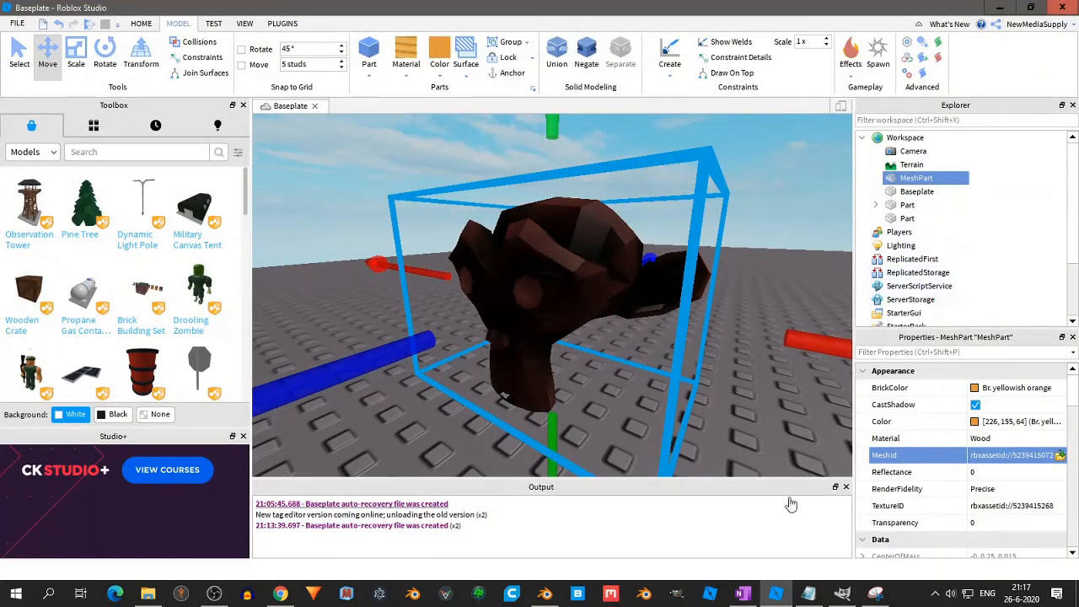
{"action": "left_click", "coordinate": [786, 596]}
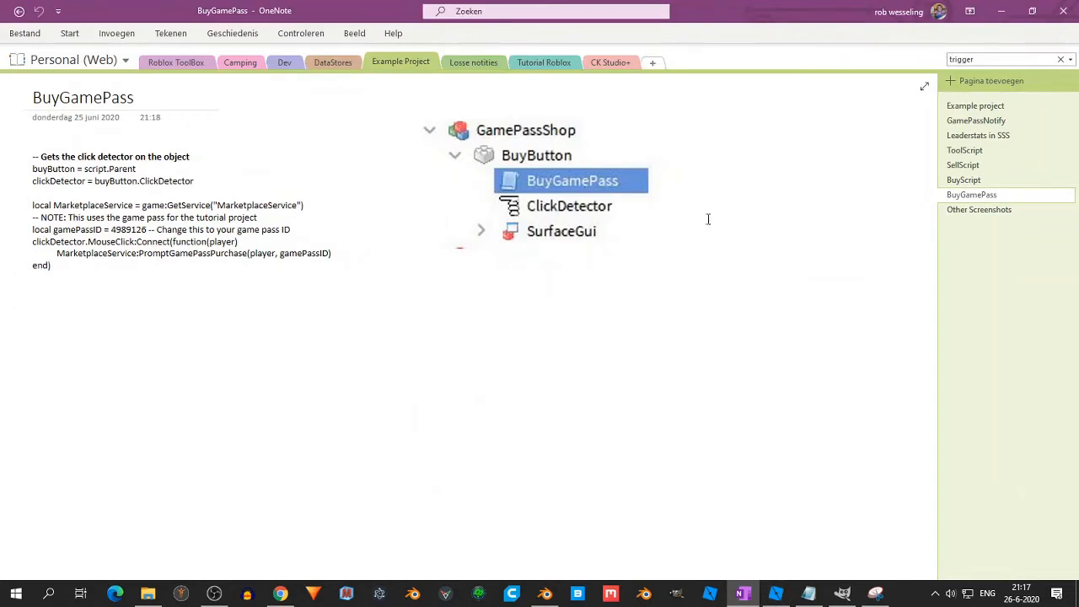
Return to the ToolScript page, highlight the onTouch function name and its partTouched parameter, and look over both scripts there
{"action": "left_click", "coordinate": [957, 151]}
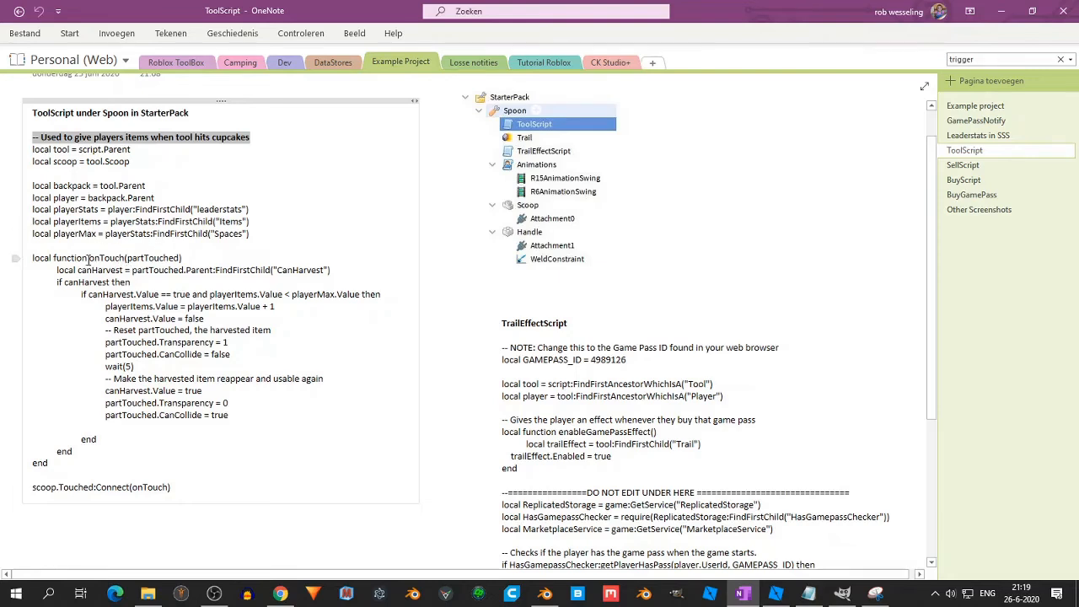
{"action": "left_click_drag", "start_coordinate": [89, 259], "coordinate": [125, 259]}
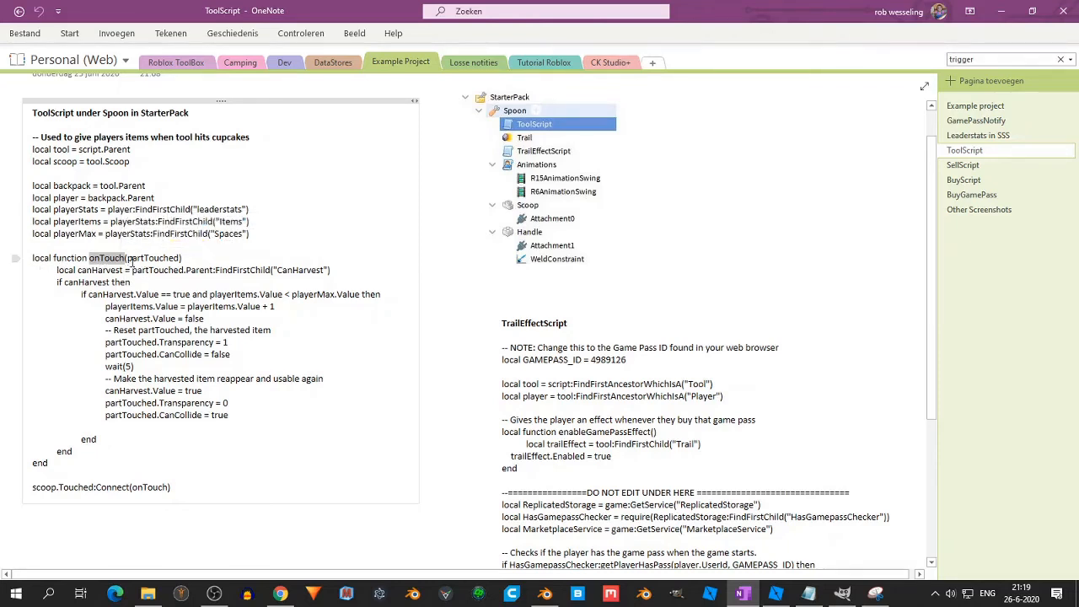
{"action": "left_click_drag", "start_coordinate": [127, 258], "coordinate": [179, 258]}
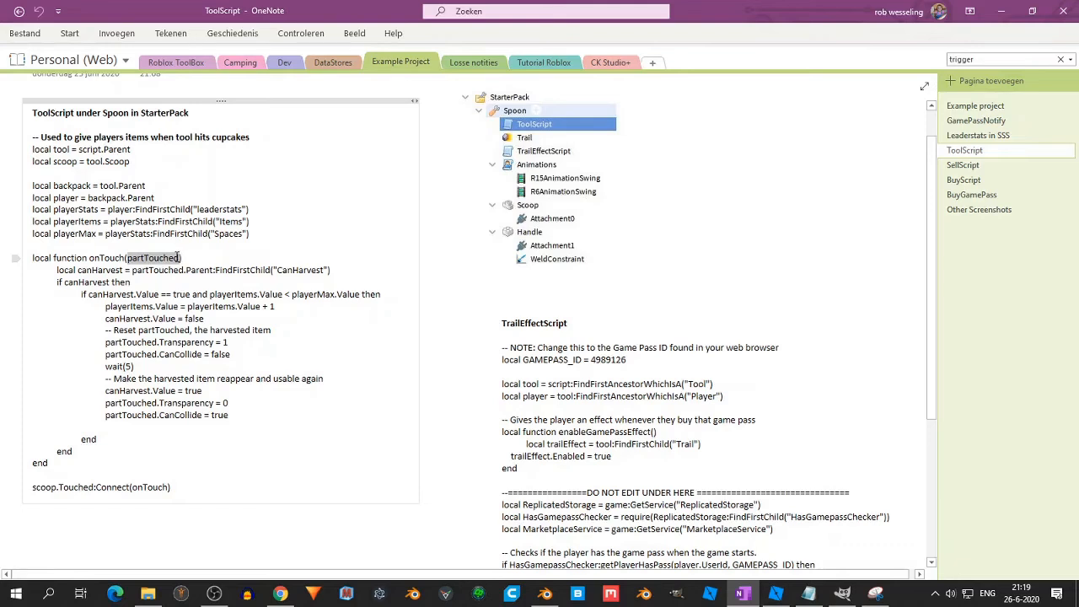
{"action": "left_click", "coordinate": [84, 281]}
{"action": "left_click_drag", "start_coordinate": [85, 258], "coordinate": [125, 258]}
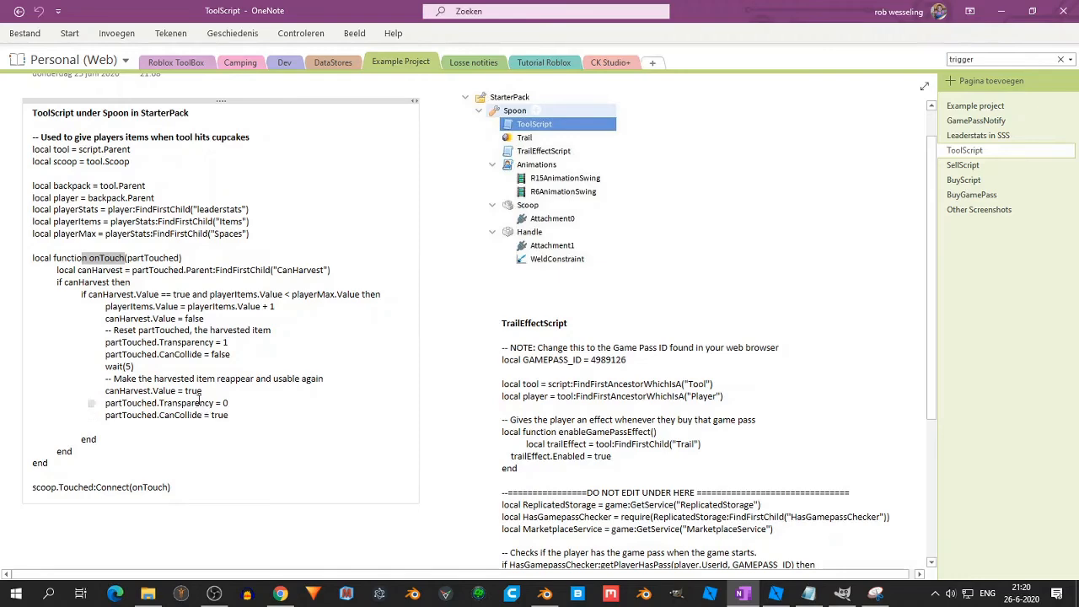
{"action": "scroll", "coordinate": [675, 278], "scroll_direction": "down", "scroll_amount": 2}
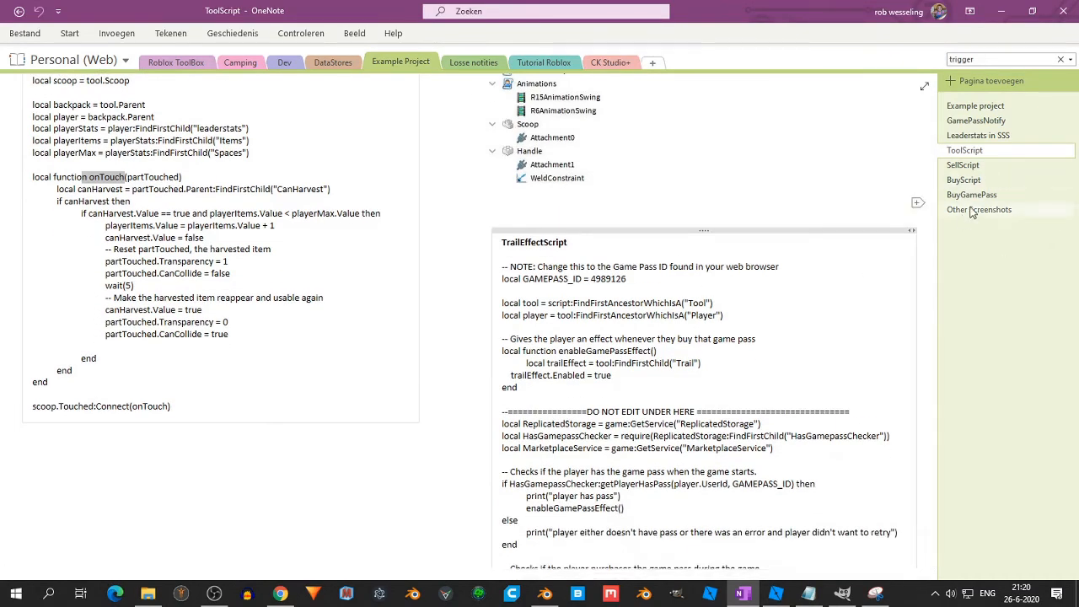
{"action": "scroll", "coordinate": [656, 221], "scroll_direction": "up", "scroll_amount": 2}
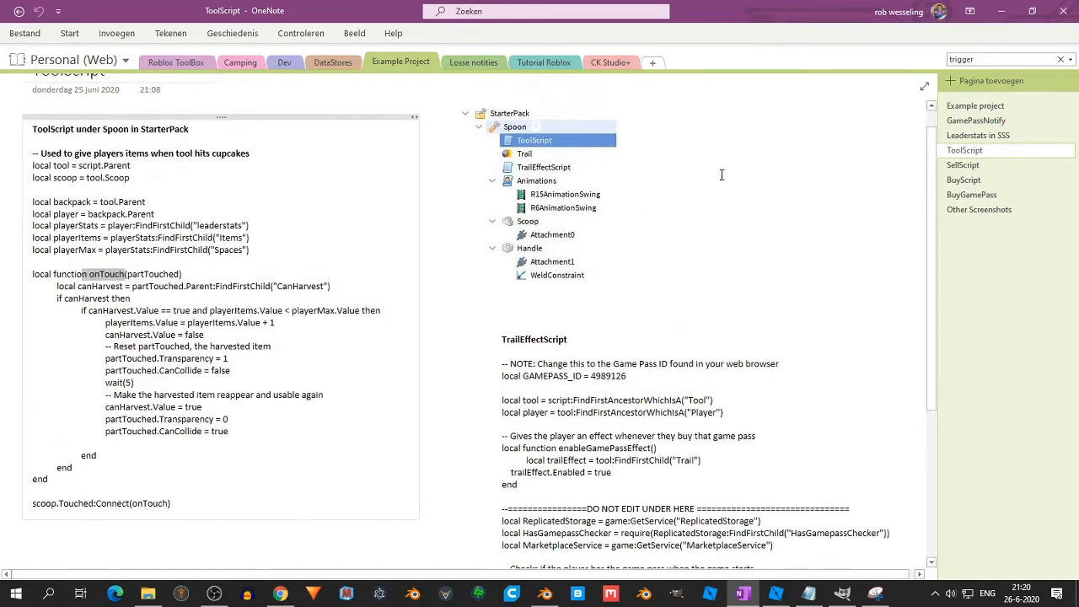
{"action": "scroll", "coordinate": [721, 175], "scroll_direction": "up", "scroll_amount": 1}
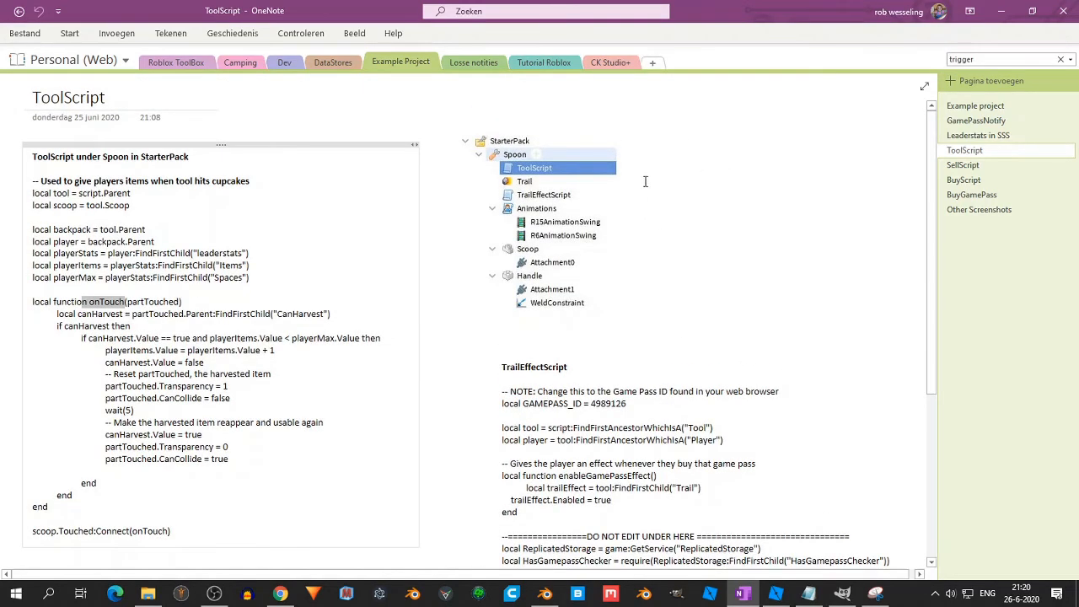
Return to the "Fastest way to learn scripting." page in the Tutorial Roblox section and view its Youtube channels list
{"action": "left_click", "coordinate": [544, 62]}
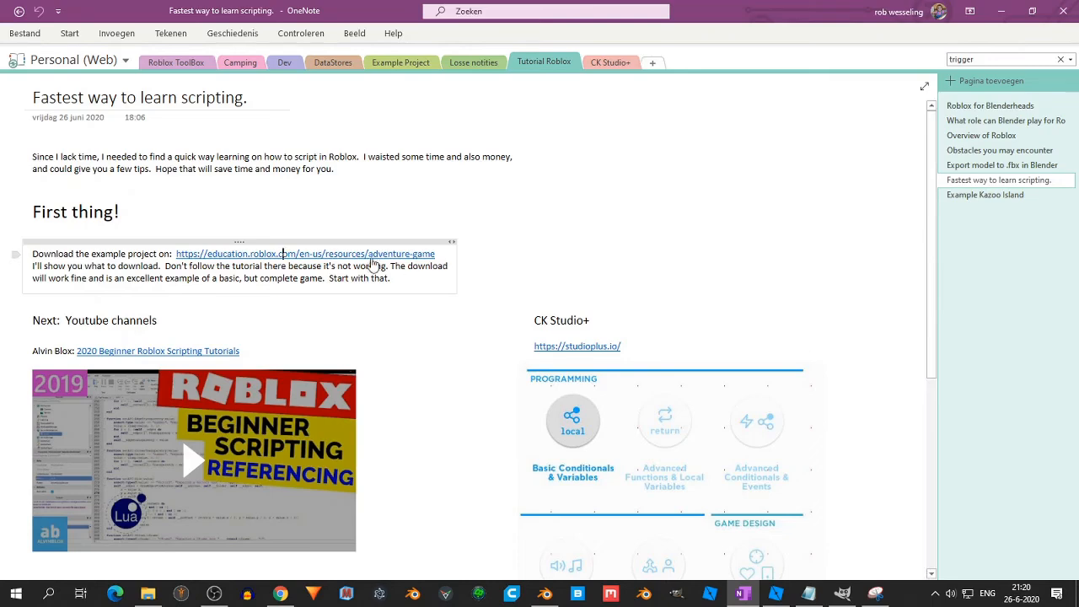
{"action": "scroll", "coordinate": [216, 257], "scroll_direction": "down", "scroll_amount": 2}
{"action": "scroll", "coordinate": [337, 211], "scroll_direction": "down", "scroll_amount": 3}
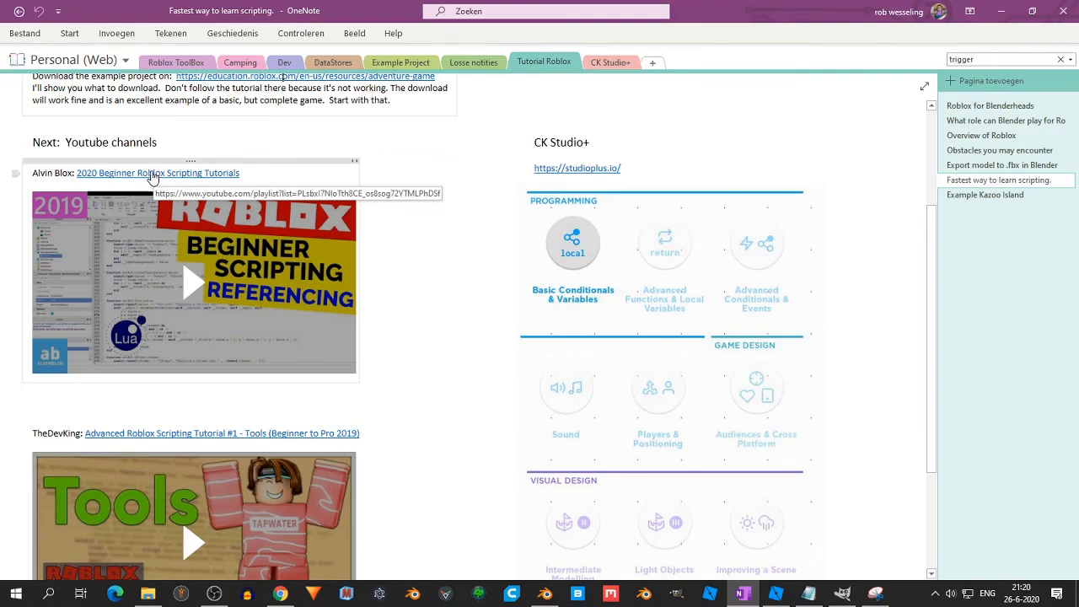
Open the "2020 Beginner Roblox Scripting Tutorials" playlist from the notes, look through its videos and close the page
{"action": "left_click", "coordinate": [151, 176]}
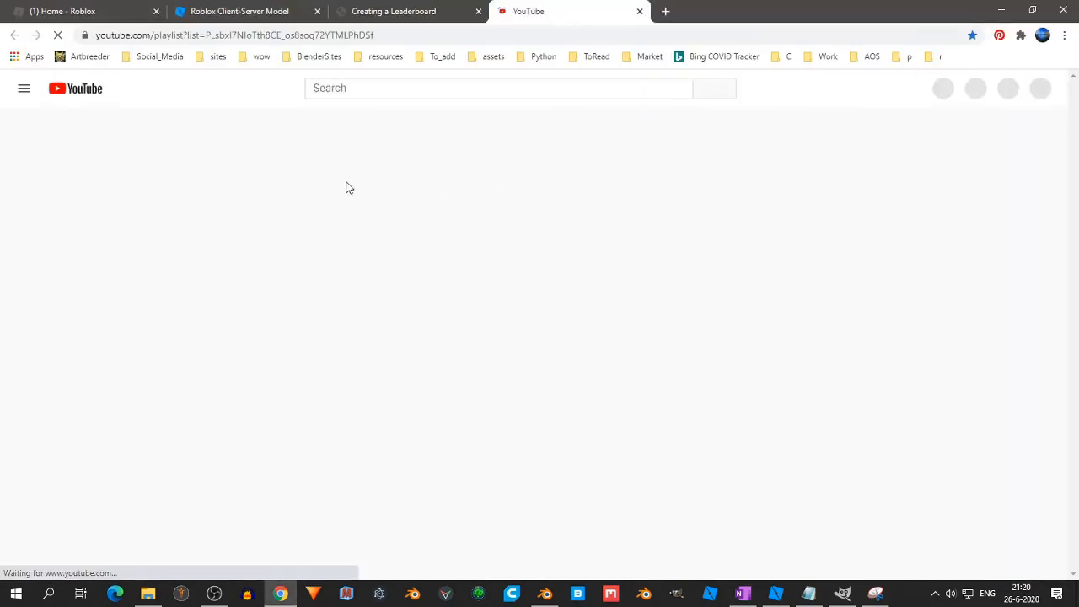
{"action": "scroll", "coordinate": [637, 250], "scroll_direction": "down", "scroll_amount": 1}
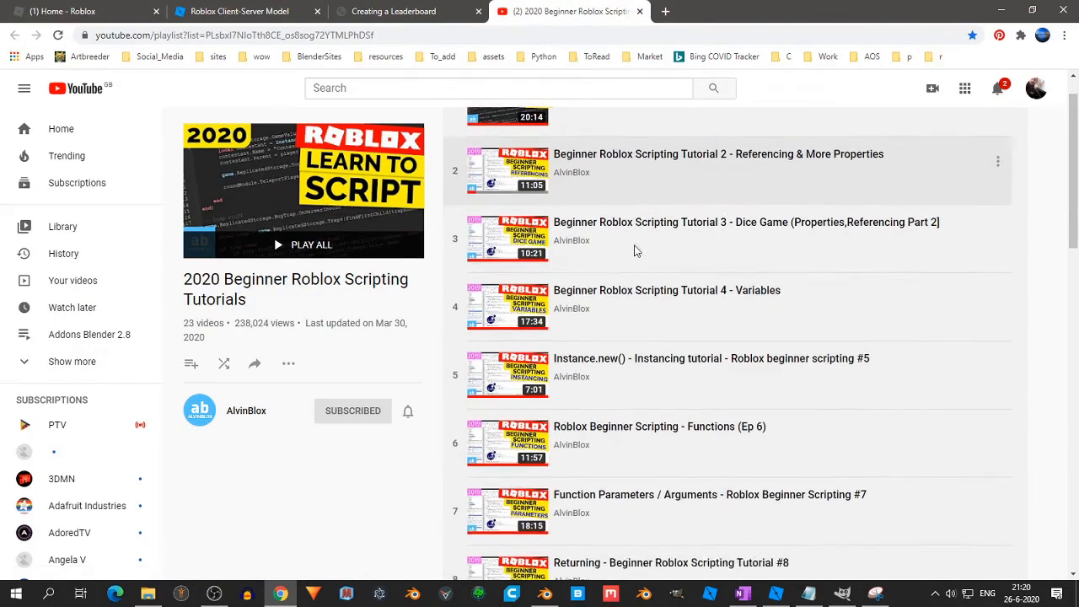
{"action": "scroll", "coordinate": [634, 251], "scroll_direction": "down", "scroll_amount": 3}
{"action": "left_click_drag", "start_coordinate": [1075, 211], "coordinate": [1077, 276]}
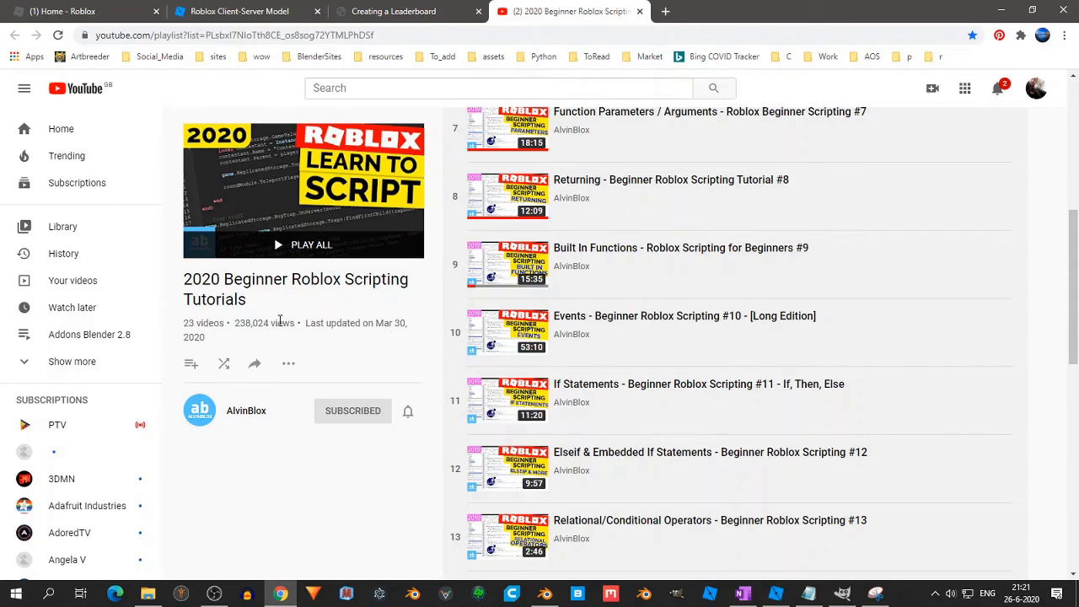
{"action": "scroll", "coordinate": [279, 323], "scroll_direction": "up", "scroll_amount": 1}
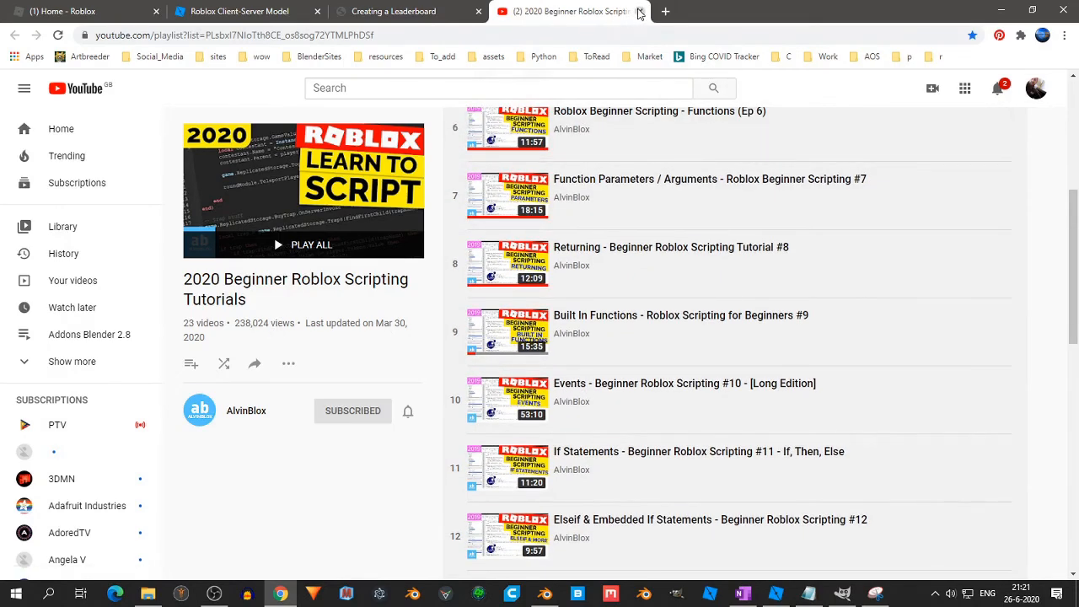
{"action": "left_click", "coordinate": [639, 11]}
Return to OneNote, open the "Advanced Roblox Scripting Tutorial #1 - Tools" video, pause it and look through its playlist
{"action": "left_click", "coordinate": [743, 594]}
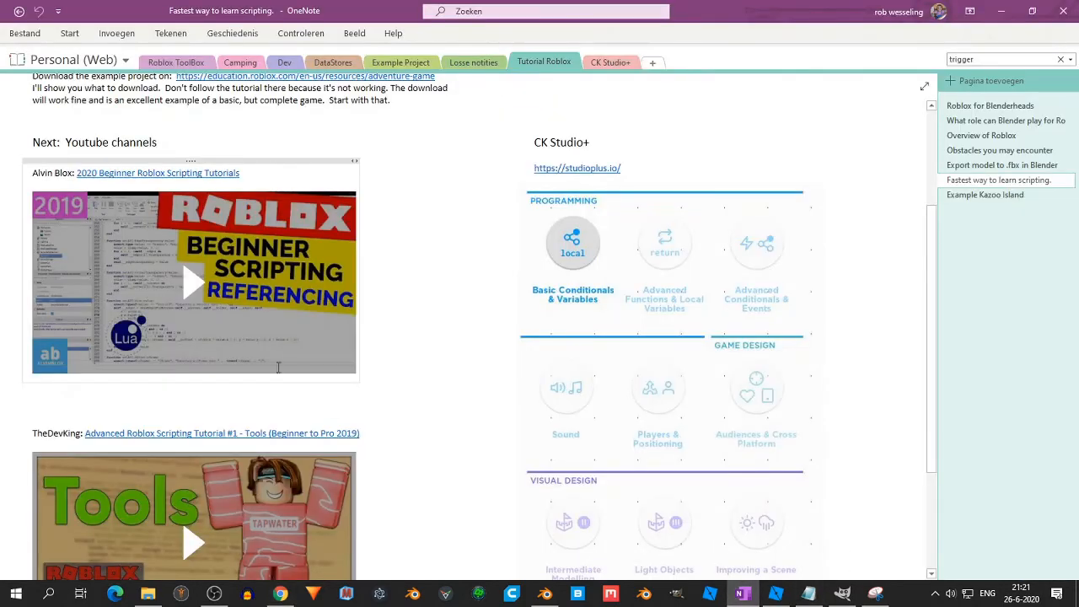
{"action": "scroll", "coordinate": [239, 355], "scroll_direction": "down", "scroll_amount": 3}
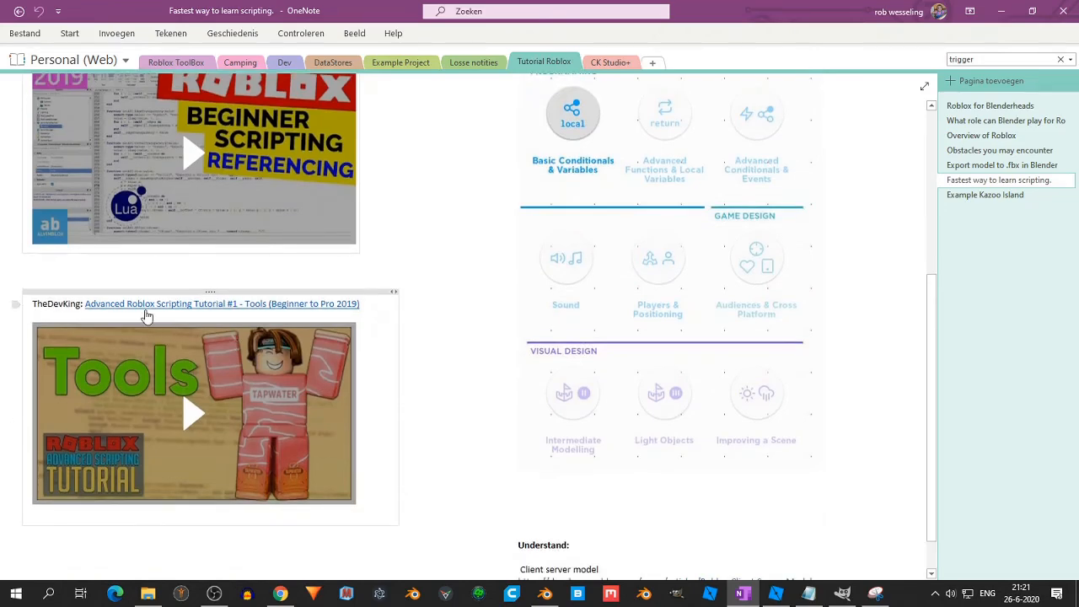
{"action": "left_click", "coordinate": [139, 305]}
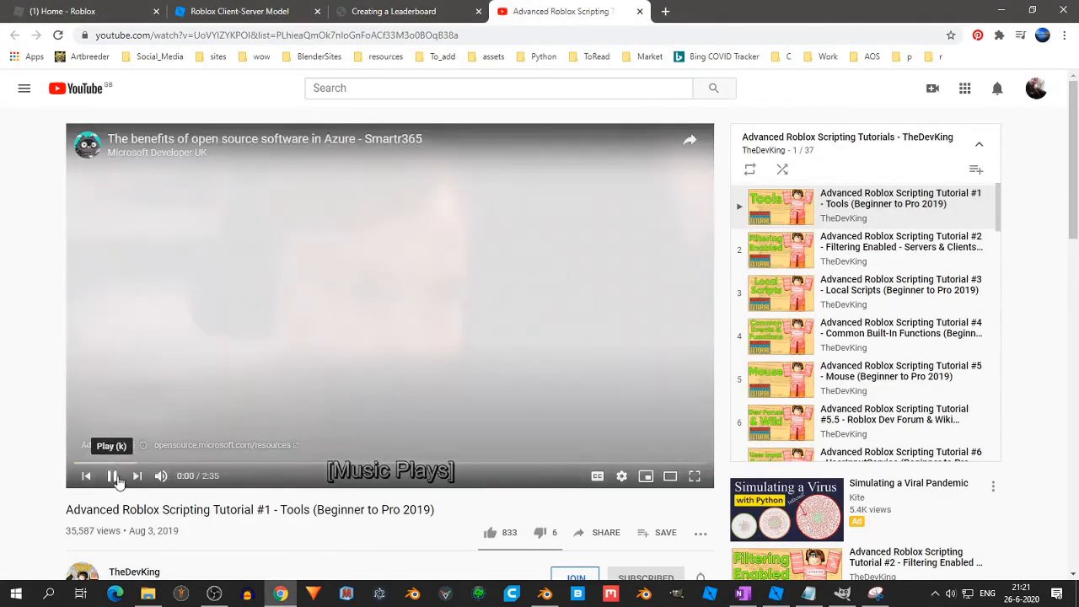
{"action": "left_click", "coordinate": [110, 476]}
{"action": "scroll", "coordinate": [759, 287], "scroll_direction": "down", "scroll_amount": 3}
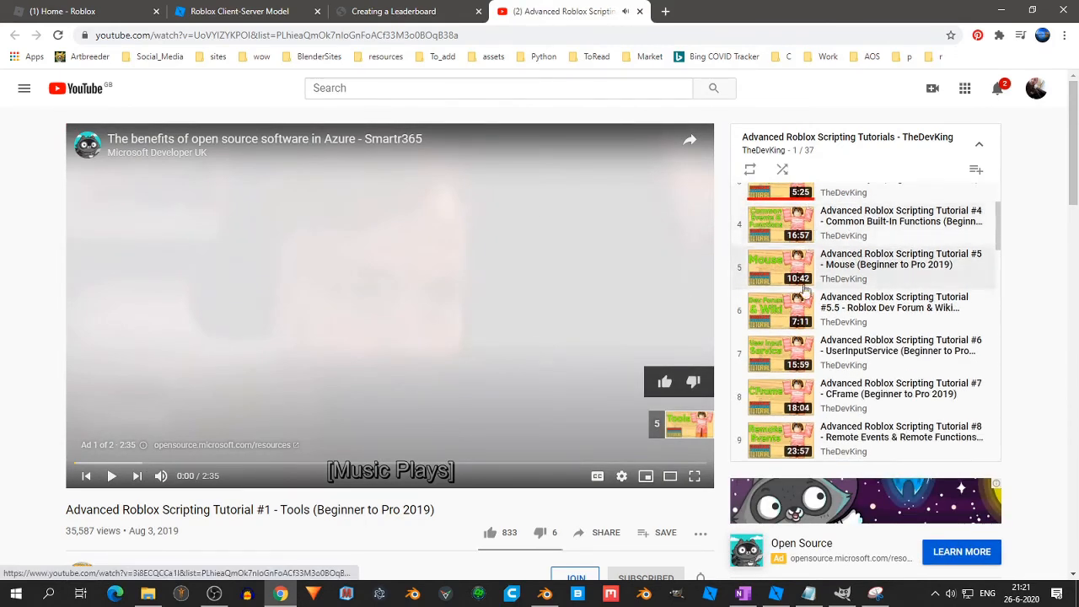
{"action": "scroll", "coordinate": [562, 442], "scroll_direction": "down", "scroll_amount": 1}
{"action": "scroll", "coordinate": [562, 442], "scroll_direction": "down", "scroll_amount": 1}
{"action": "scroll", "coordinate": [952, 276], "scroll_direction": "down", "scroll_amount": 3}
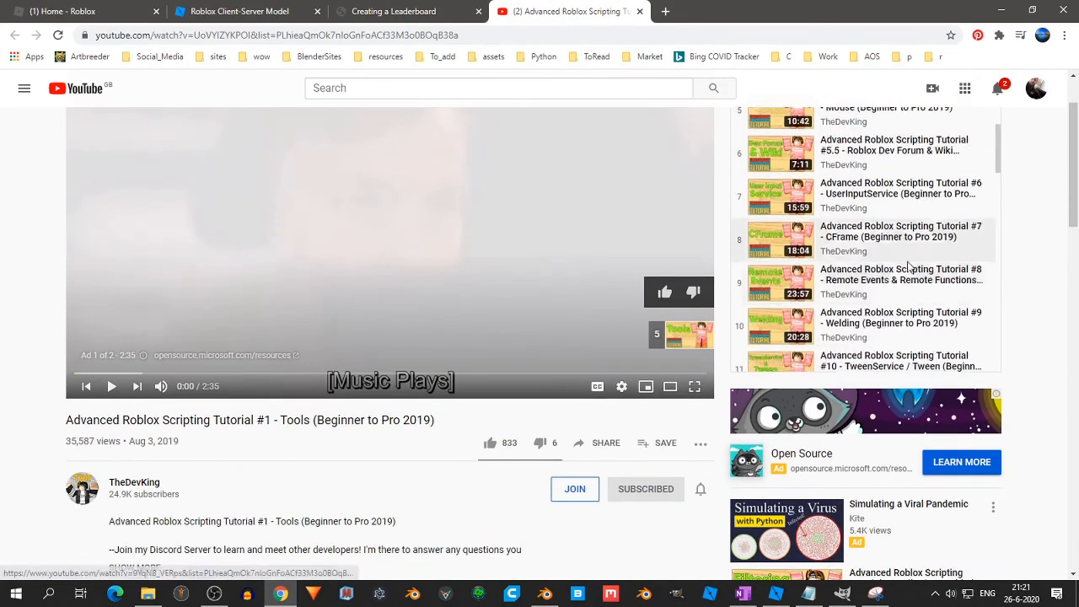
{"action": "scroll", "coordinate": [887, 259], "scroll_direction": "down", "scroll_amount": 4}
{"action": "scroll", "coordinate": [433, 494], "scroll_direction": "down", "scroll_amount": 2}
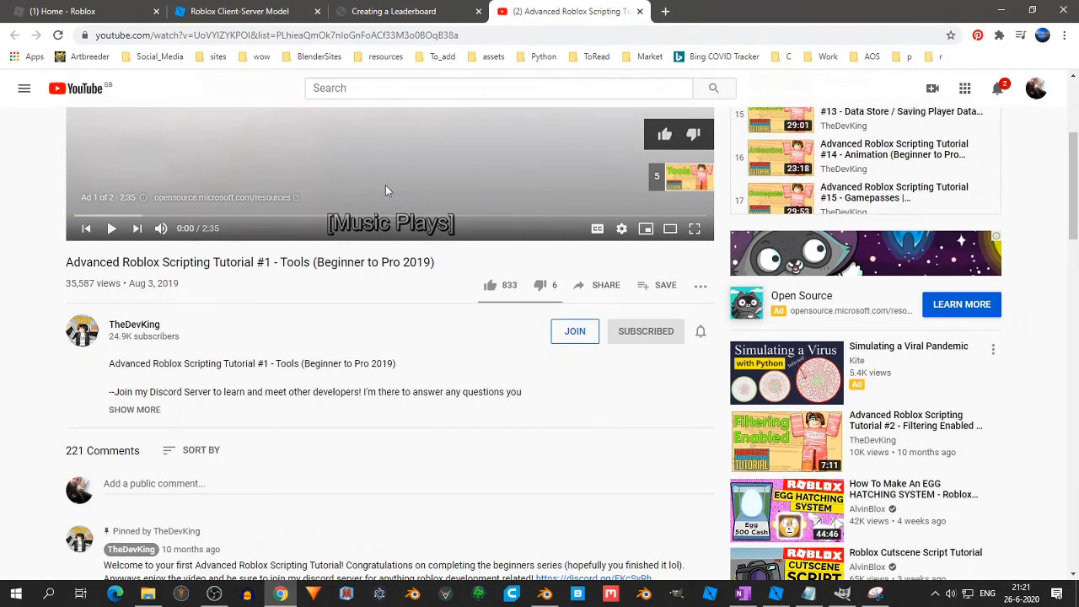
{"action": "left_click", "coordinate": [744, 593]}
{"action": "scroll", "coordinate": [498, 306], "scroll_direction": "up", "scroll_amount": 1}
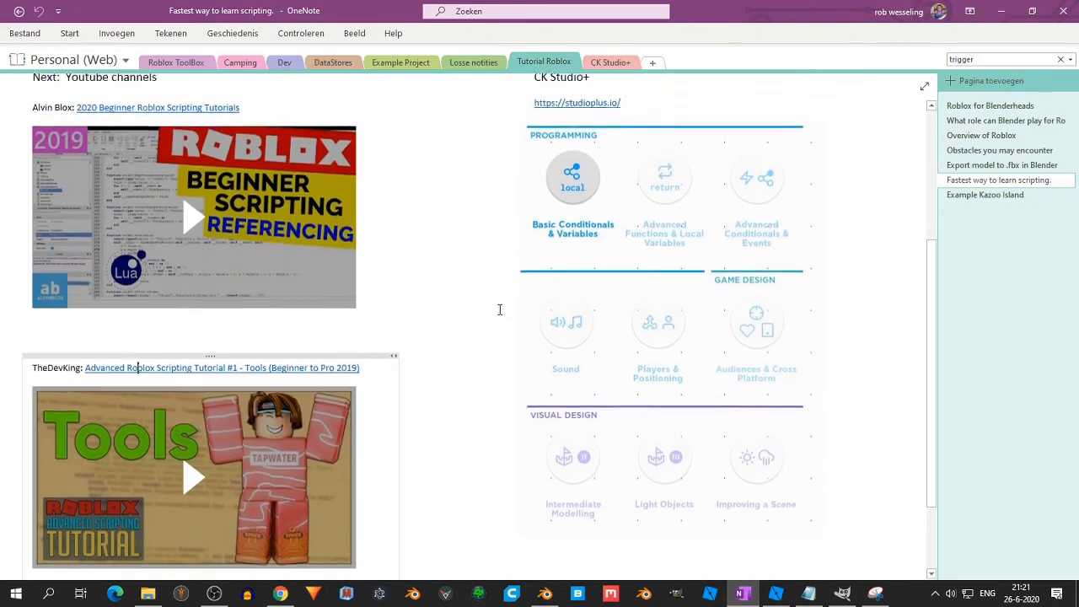
{"action": "scroll", "coordinate": [490, 325], "scroll_direction": "down", "scroll_amount": 1}
{"action": "scroll", "coordinate": [506, 303], "scroll_direction": "up", "scroll_amount": 1}
{"action": "scroll", "coordinate": [524, 291], "scroll_direction": "up", "scroll_amount": 3}
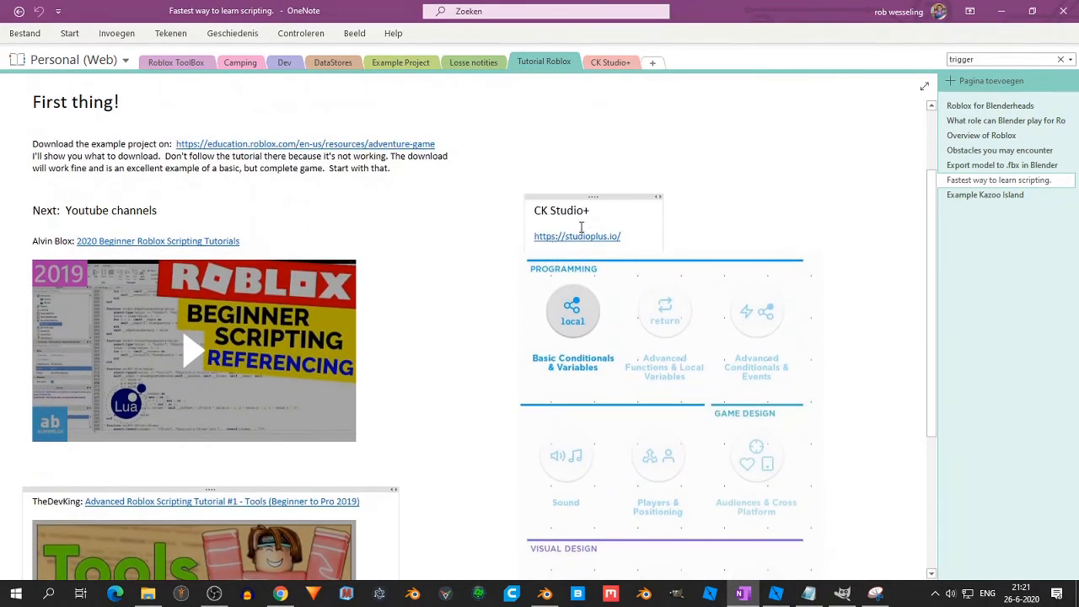
{"action": "left_click", "coordinate": [556, 237]}
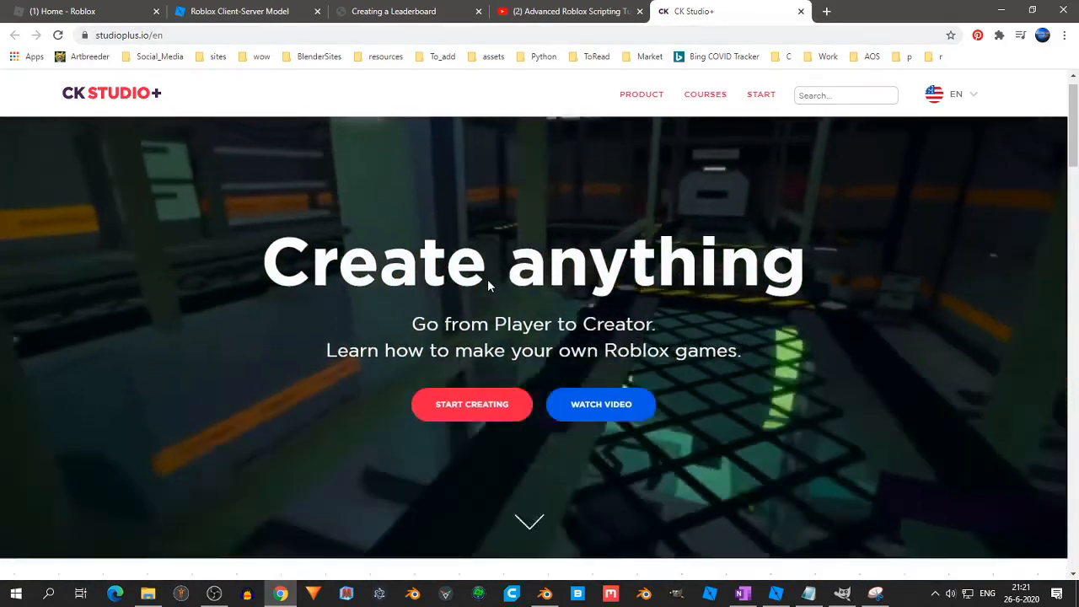
{"action": "scroll", "coordinate": [488, 280], "scroll_direction": "down", "scroll_amount": 2}
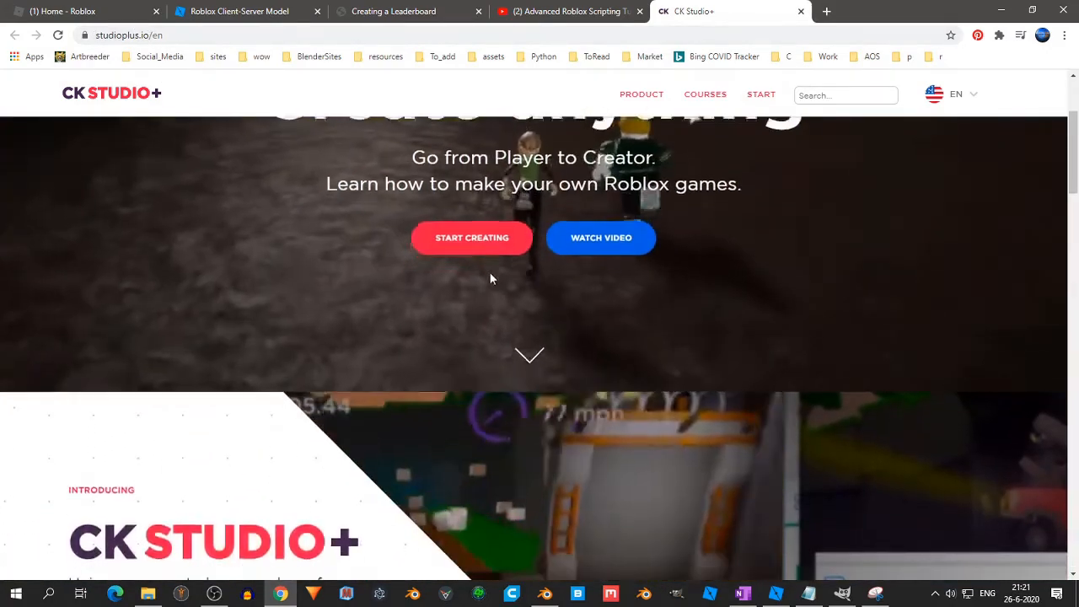
{"action": "scroll", "coordinate": [495, 296], "scroll_direction": "down", "scroll_amount": 3}
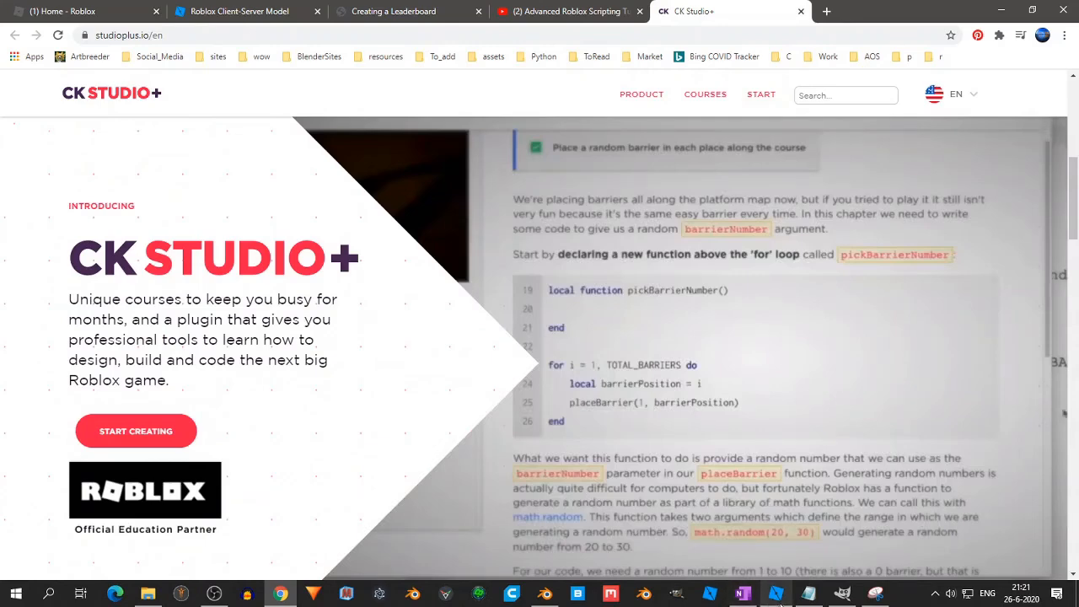
Switch to Roblox Studio, open the Studio+ Courses window, look through the courses from Starter to Adept and close it
{"action": "left_click", "coordinate": [776, 594]}
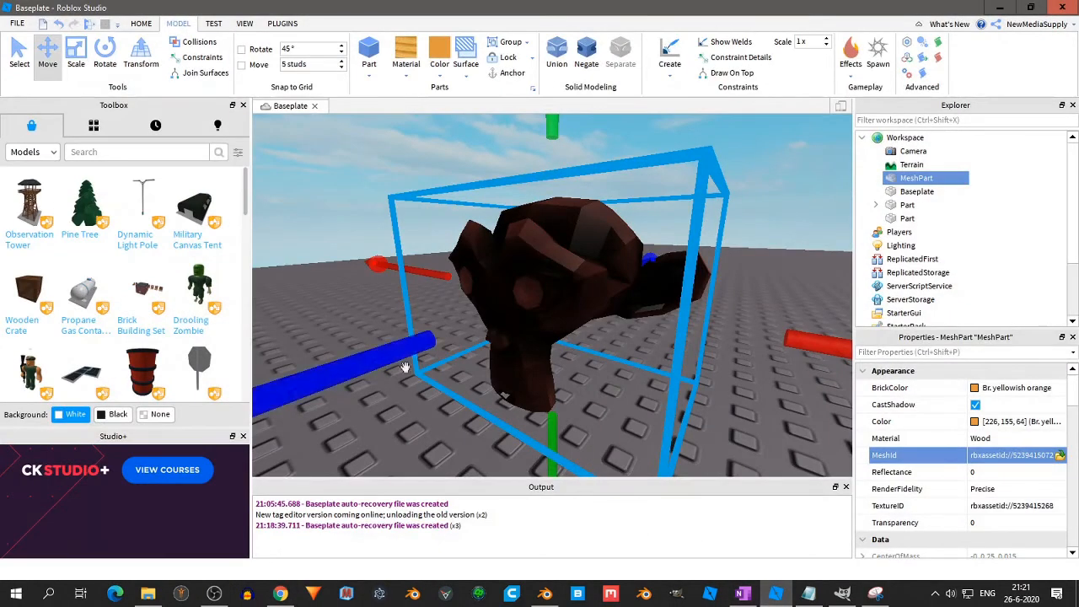
{"action": "left_click", "coordinate": [282, 23]}
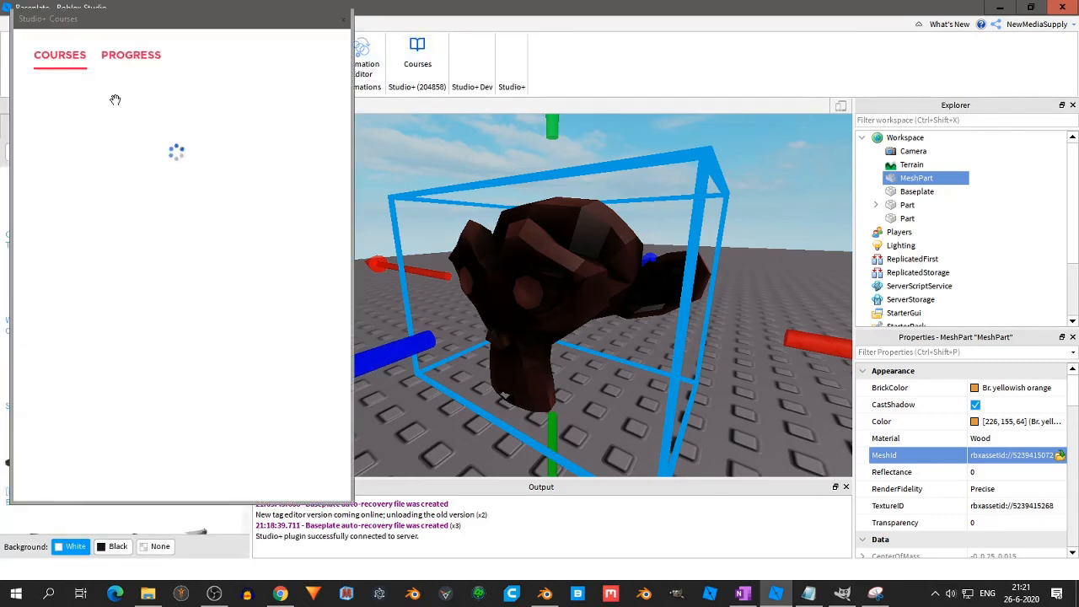
{"action": "scroll", "coordinate": [176, 164], "scroll_direction": "down", "scroll_amount": 3}
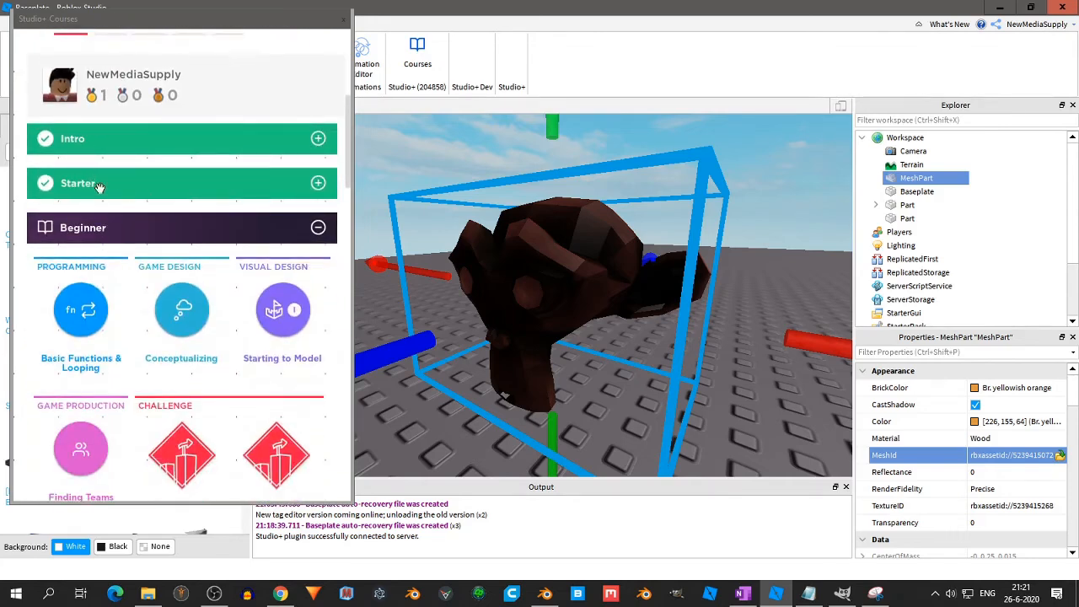
{"action": "left_click", "coordinate": [318, 185]}
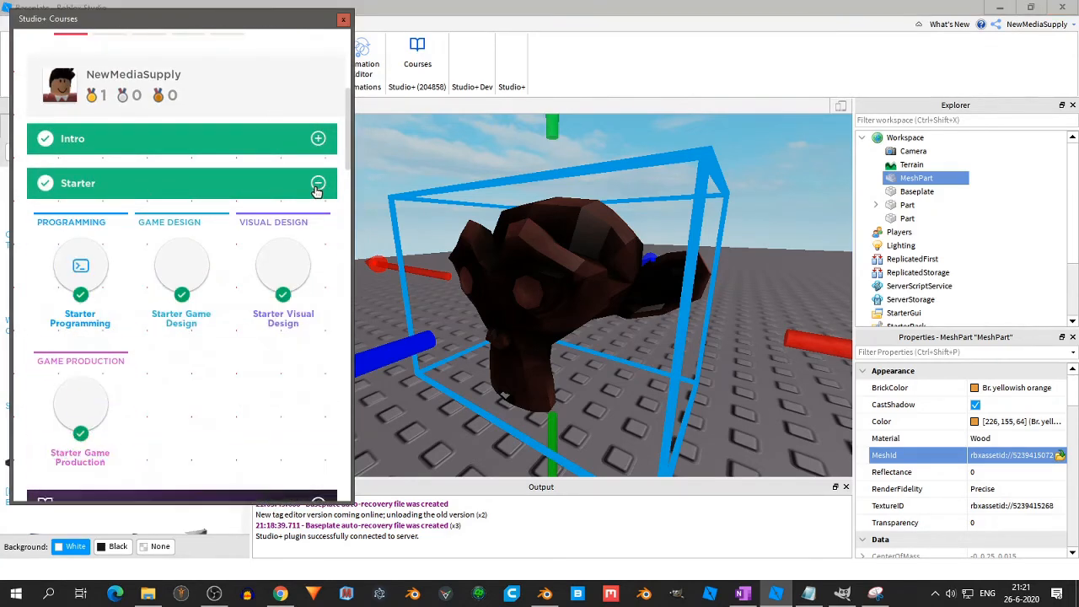
{"action": "left_click", "coordinate": [319, 182]}
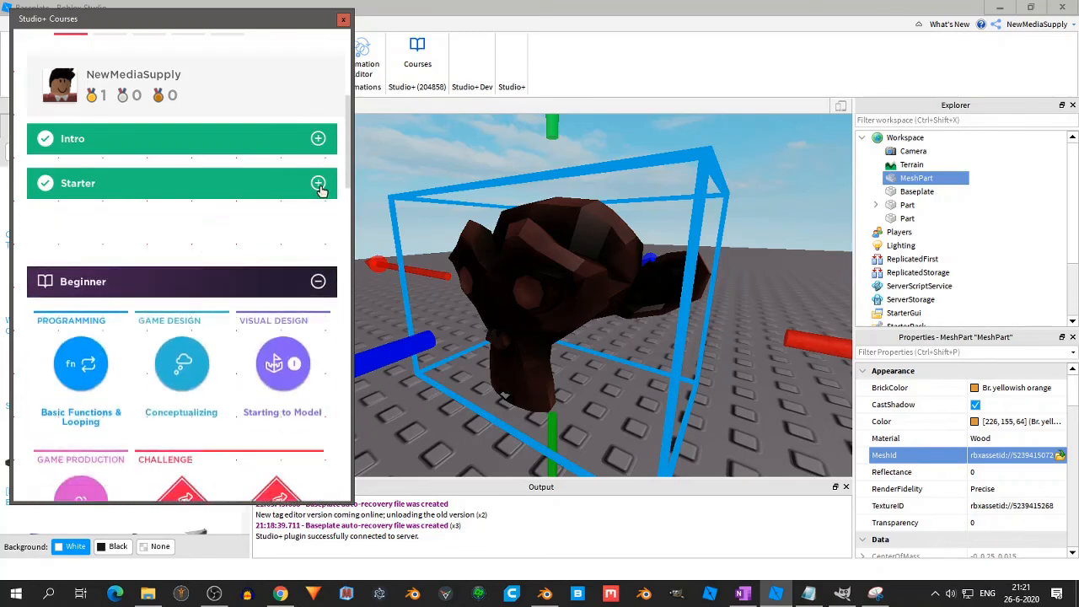
{"action": "scroll", "coordinate": [281, 306], "scroll_direction": "down", "scroll_amount": 3}
{"action": "scroll", "coordinate": [281, 306], "scroll_direction": "down", "scroll_amount": 4}
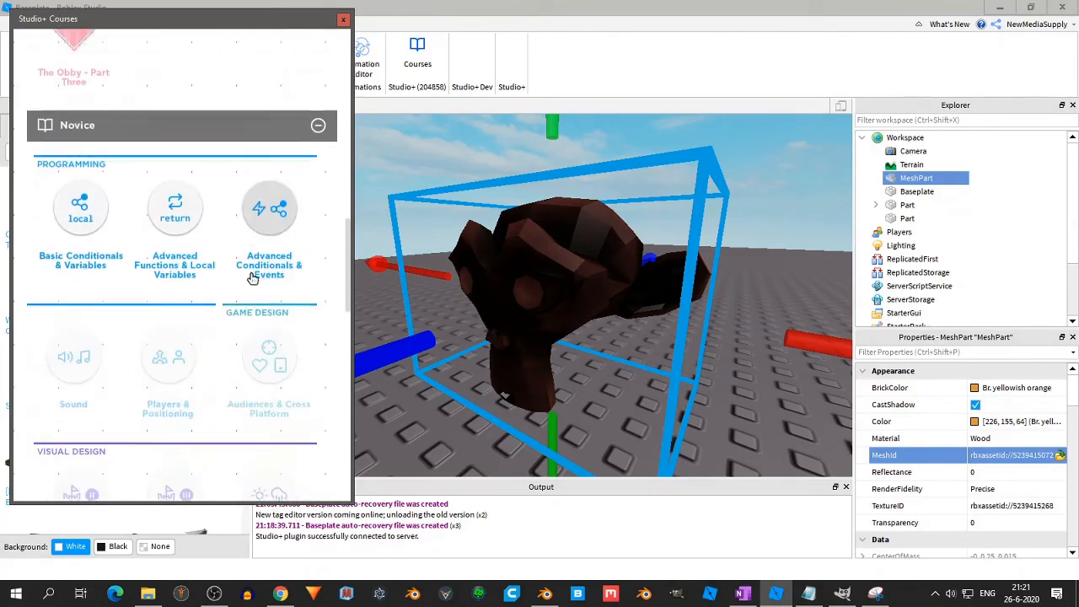
{"action": "scroll", "coordinate": [117, 181], "scroll_direction": "down", "scroll_amount": 10}
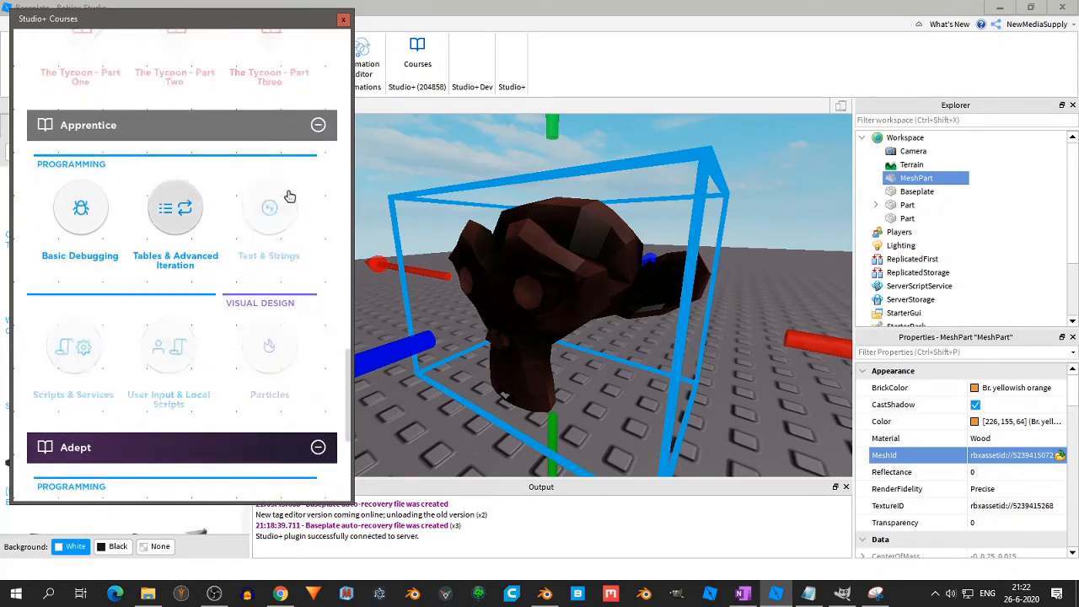
{"action": "scroll", "coordinate": [114, 171], "scroll_direction": "down", "scroll_amount": 3}
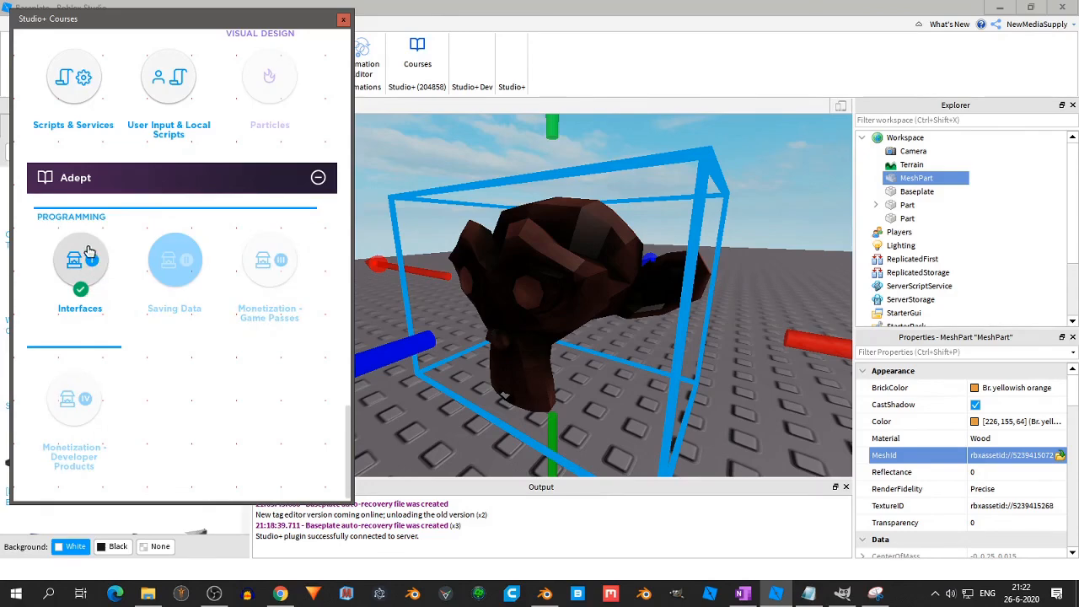
{"action": "scroll", "coordinate": [253, 108], "scroll_direction": "up", "scroll_amount": 6}
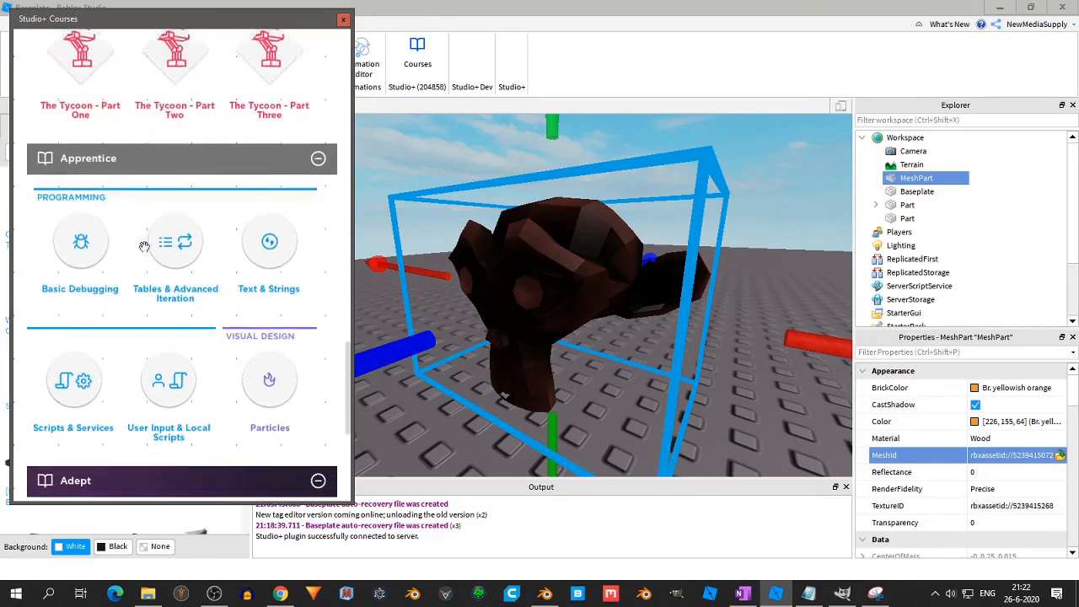
{"action": "left_click", "coordinate": [342, 20]}
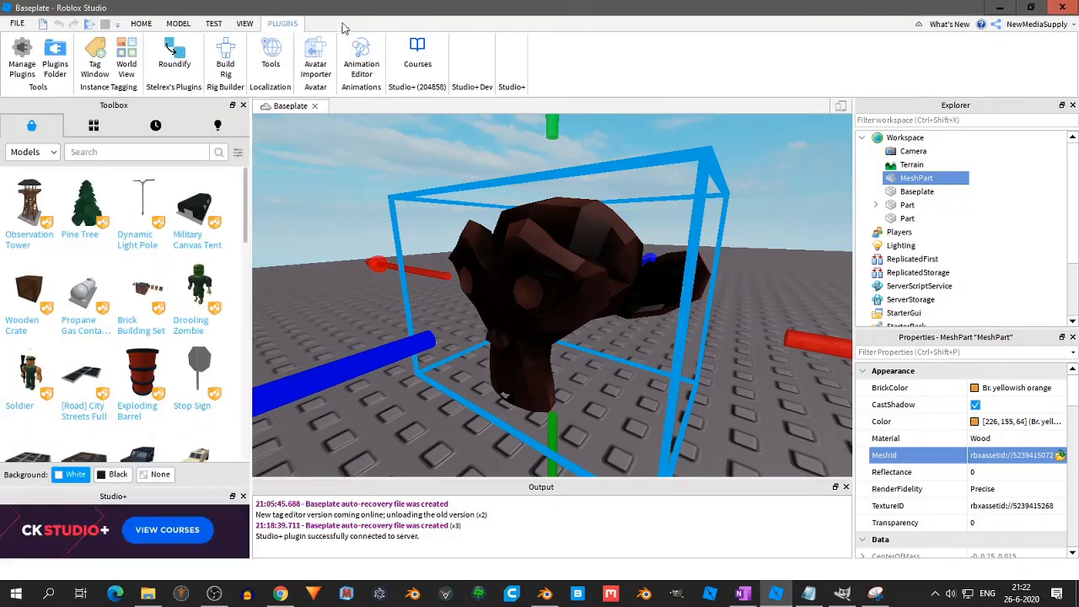
Return to OneNote and look over the example project, Youtube channels and CK Studio+ links on the scripting page
{"action": "left_click", "coordinate": [743, 595]}
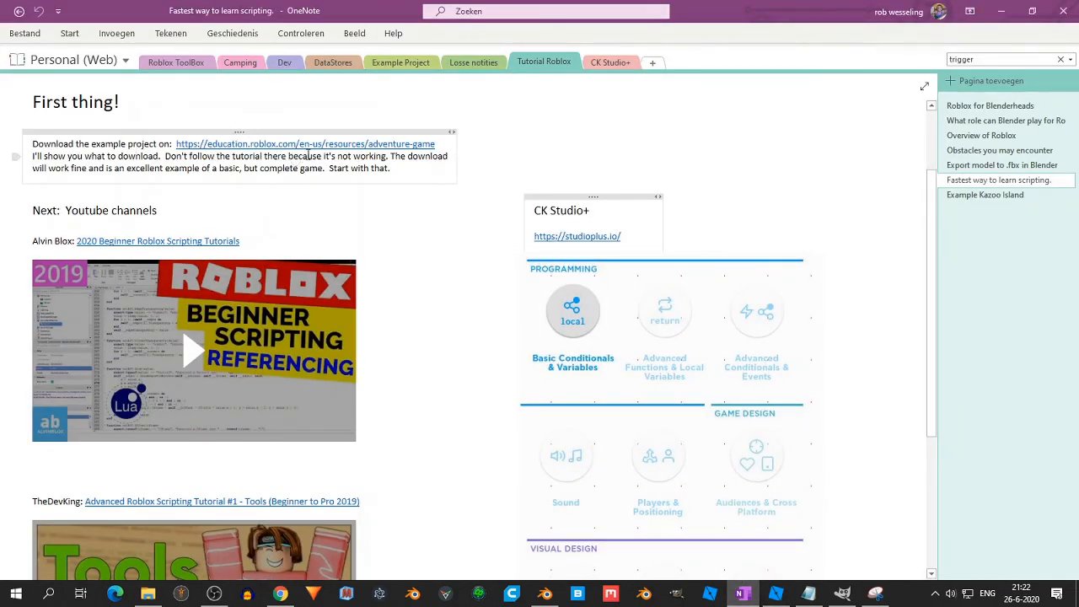
{"action": "scroll", "coordinate": [140, 202], "scroll_direction": "down", "scroll_amount": 1}
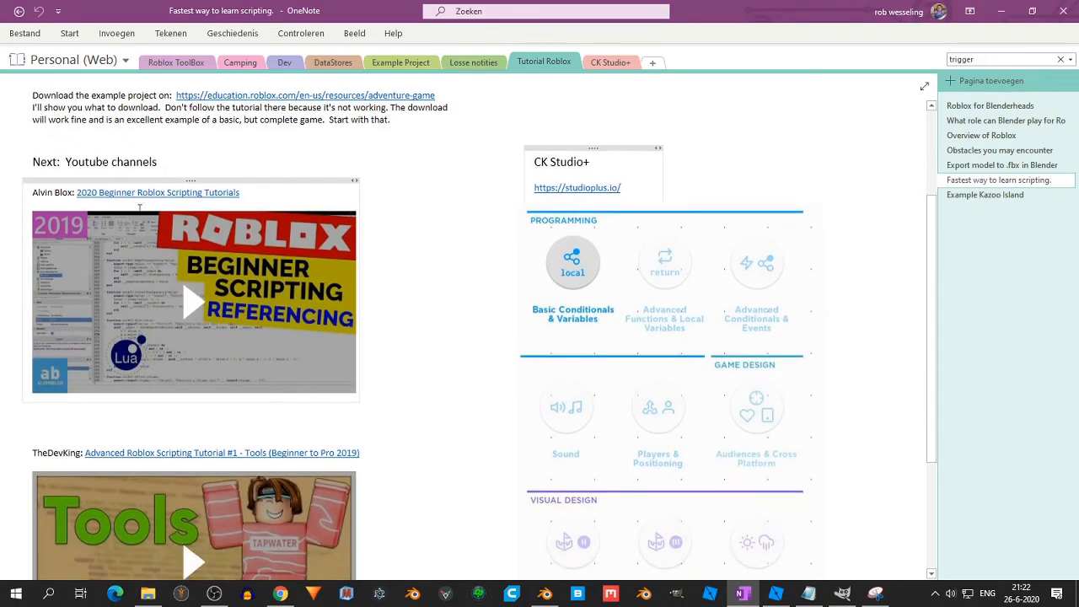
{"action": "scroll", "coordinate": [429, 466], "scroll_direction": "down", "scroll_amount": 1}
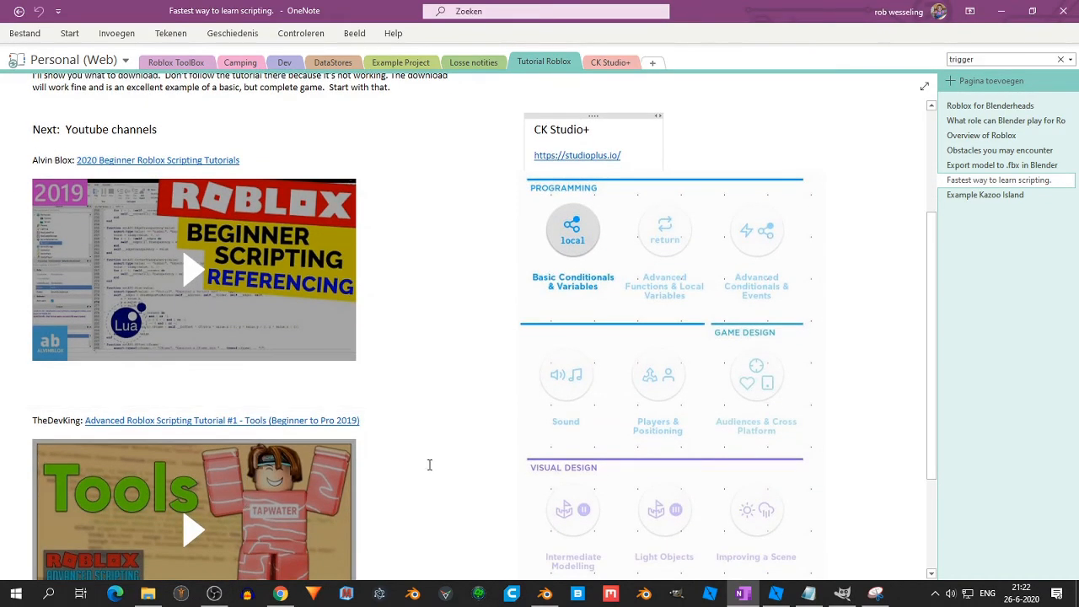
{"action": "scroll", "coordinate": [430, 361], "scroll_direction": "up", "scroll_amount": 1}
{"action": "scroll", "coordinate": [679, 299], "scroll_direction": "down", "scroll_amount": 2}
{"action": "scroll", "coordinate": [674, 313], "scroll_direction": "up", "scroll_amount": 2}
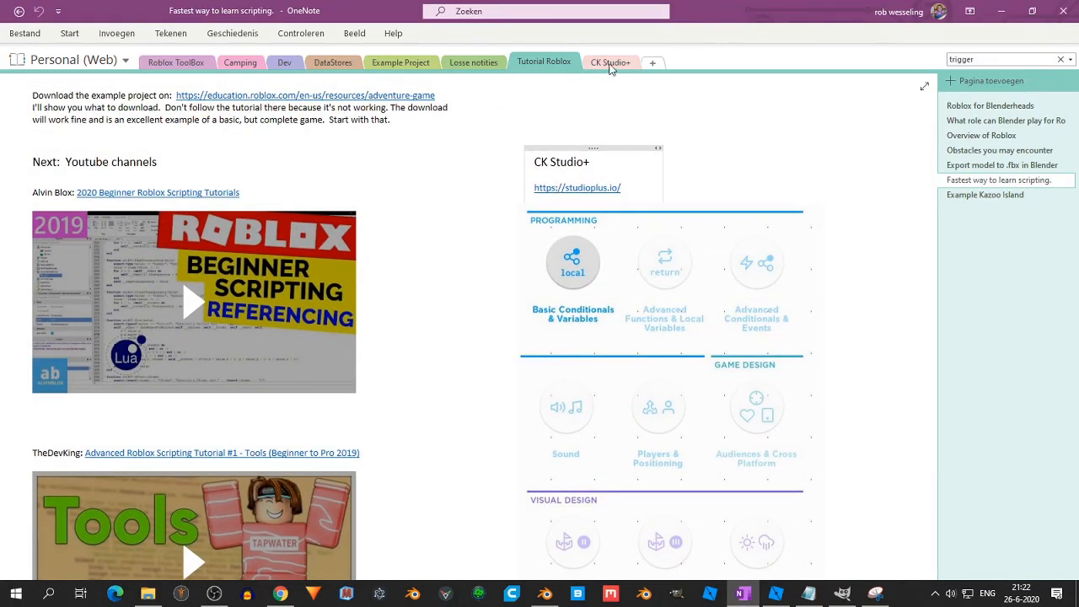
{"action": "mouse_move", "coordinate": [781, 599]}
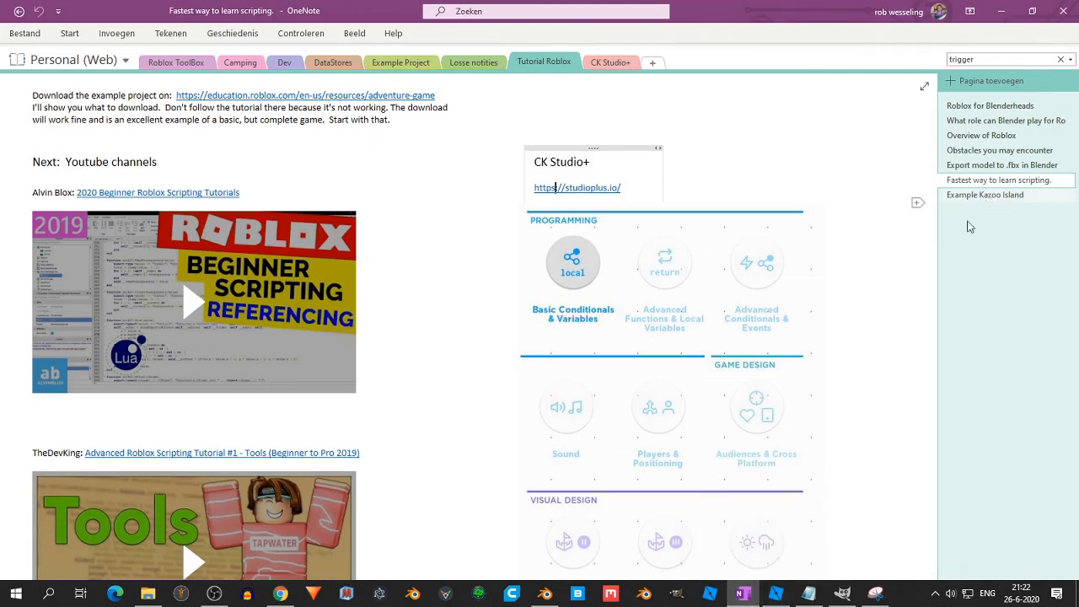
Switch to Roblox Studio, close the Studio+ panel below the Toolbox and view the monkey head mesh from a lower angle
{"action": "left_click", "coordinate": [777, 595]}
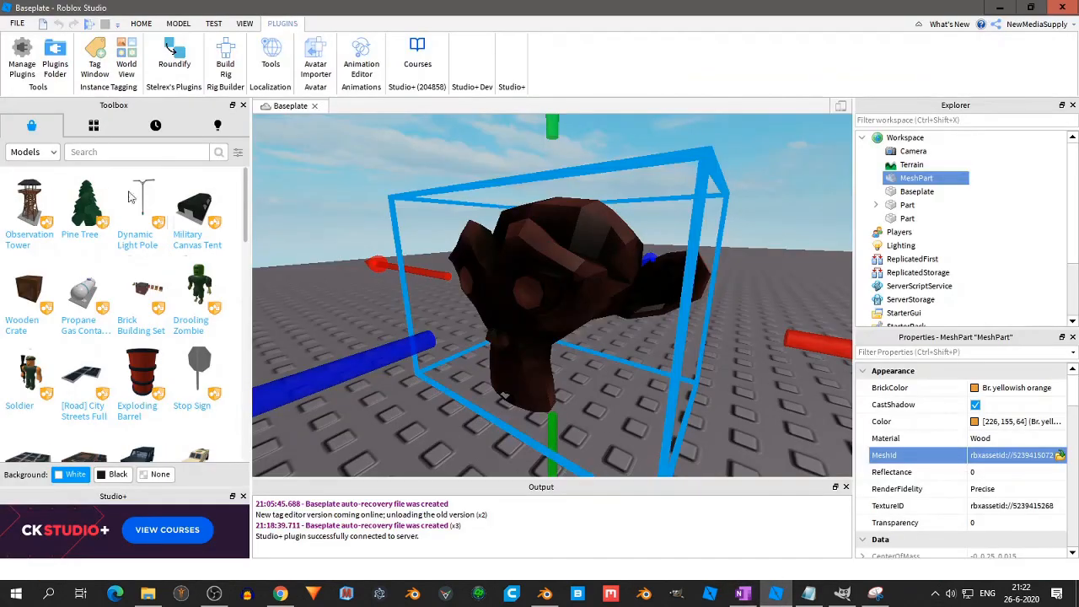
{"action": "left_click", "coordinate": [145, 25]}
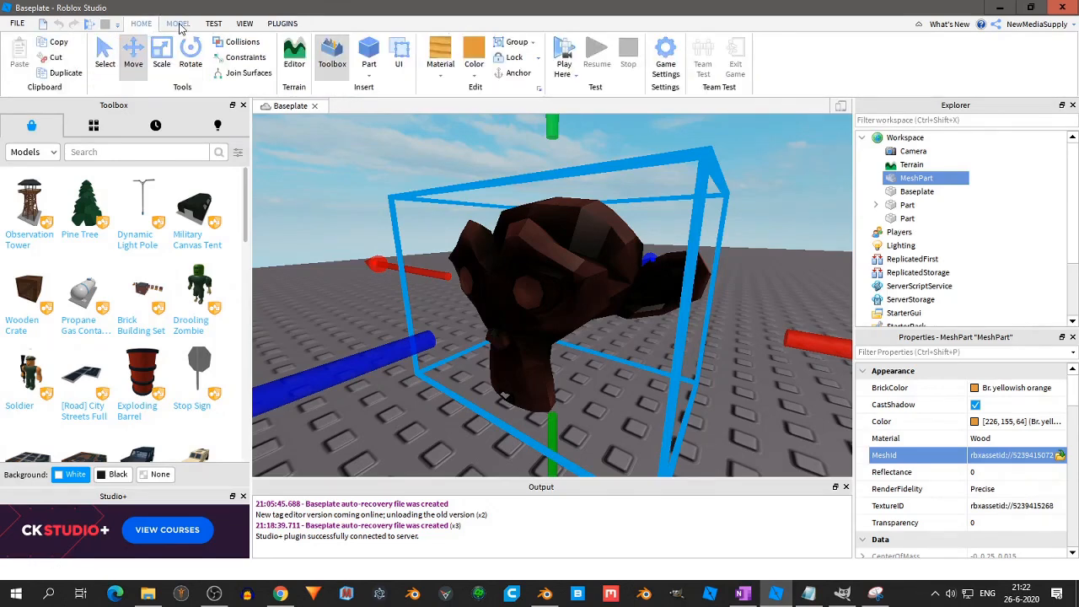
{"action": "left_click", "coordinate": [181, 25]}
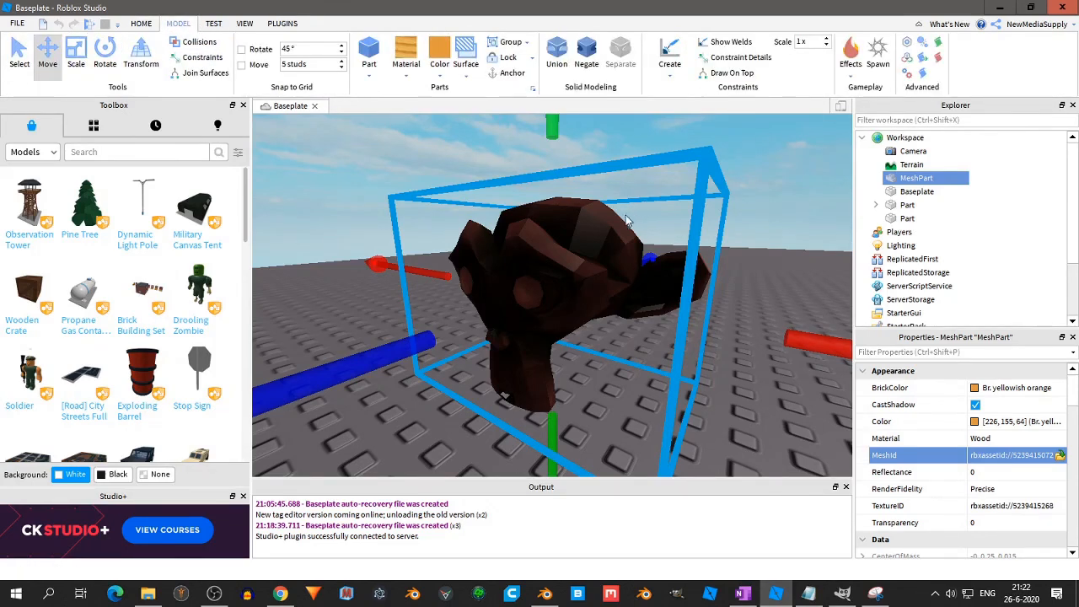
{"action": "left_click", "coordinate": [243, 497]}
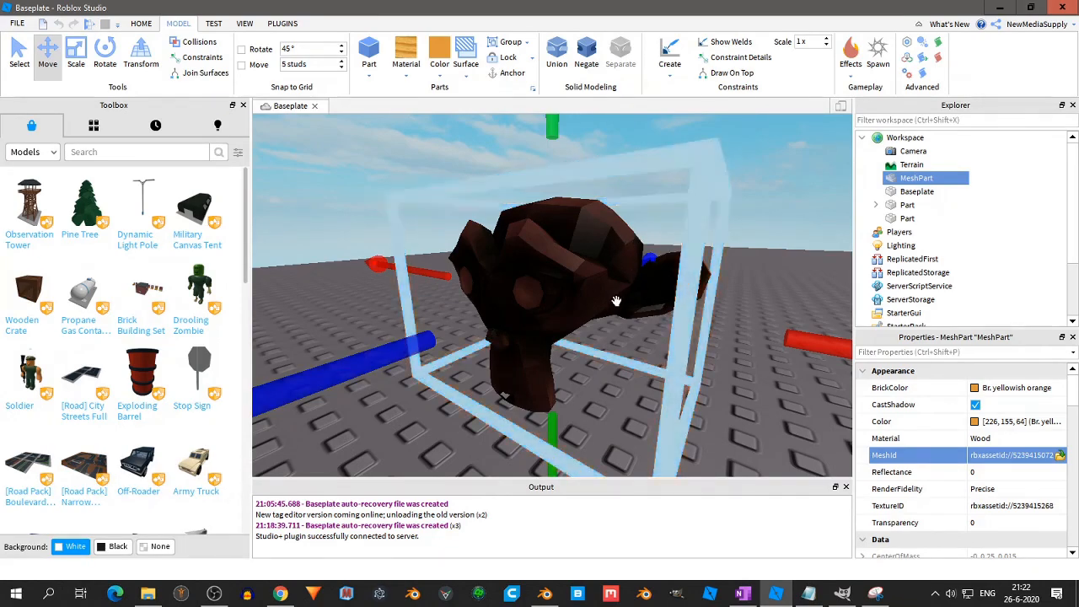
{"action": "right_click_drag", "start_coordinate": [616, 301], "coordinate": [579, 340]}
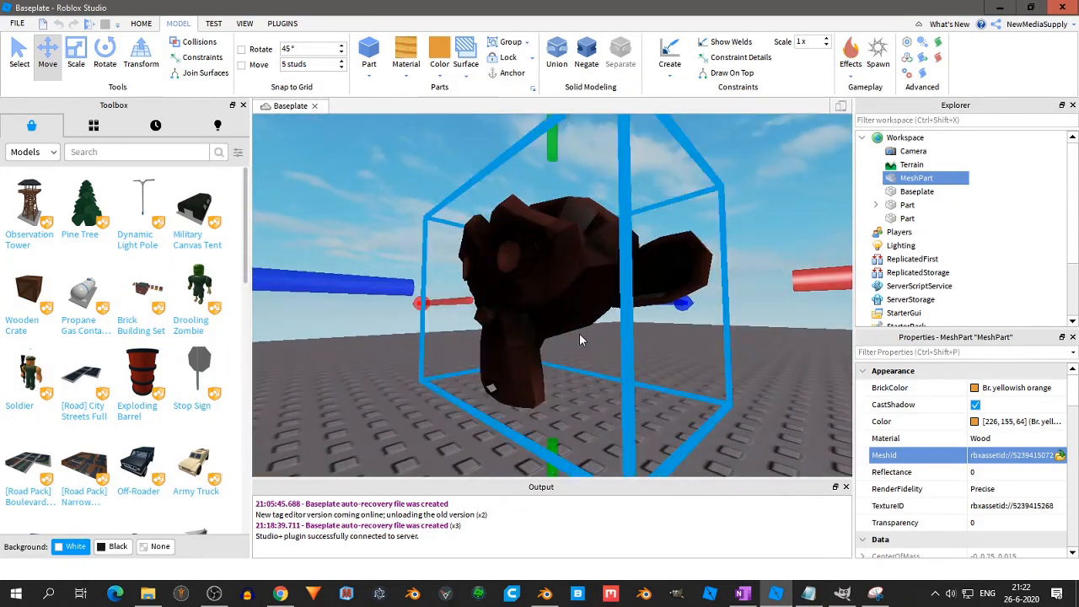